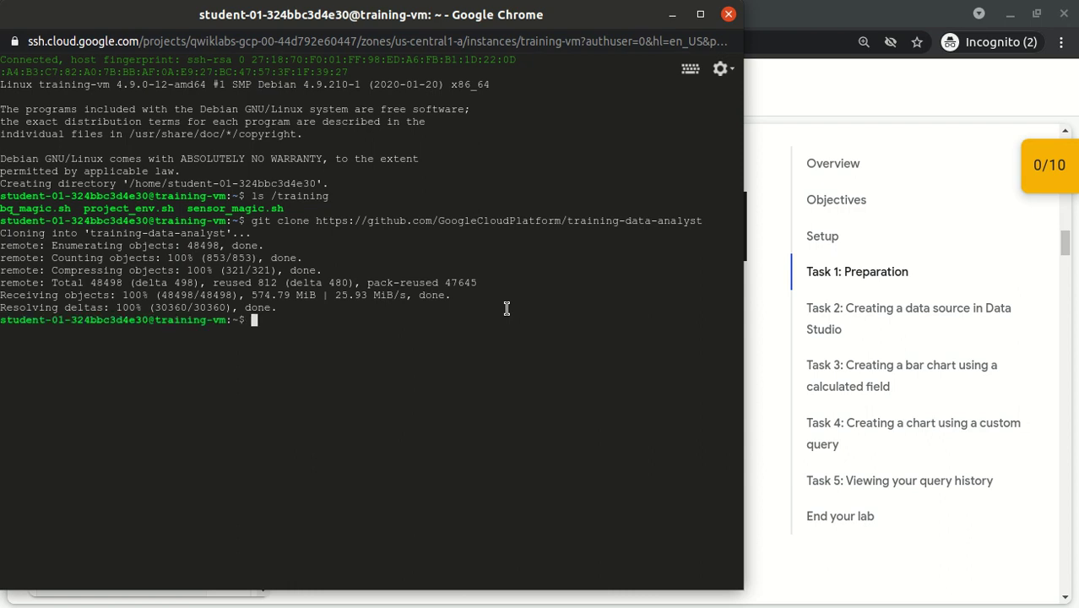
Step: Copy the command source /training/project_env.sh from the Set environment variables section of the lab instructions
click(765, 297)
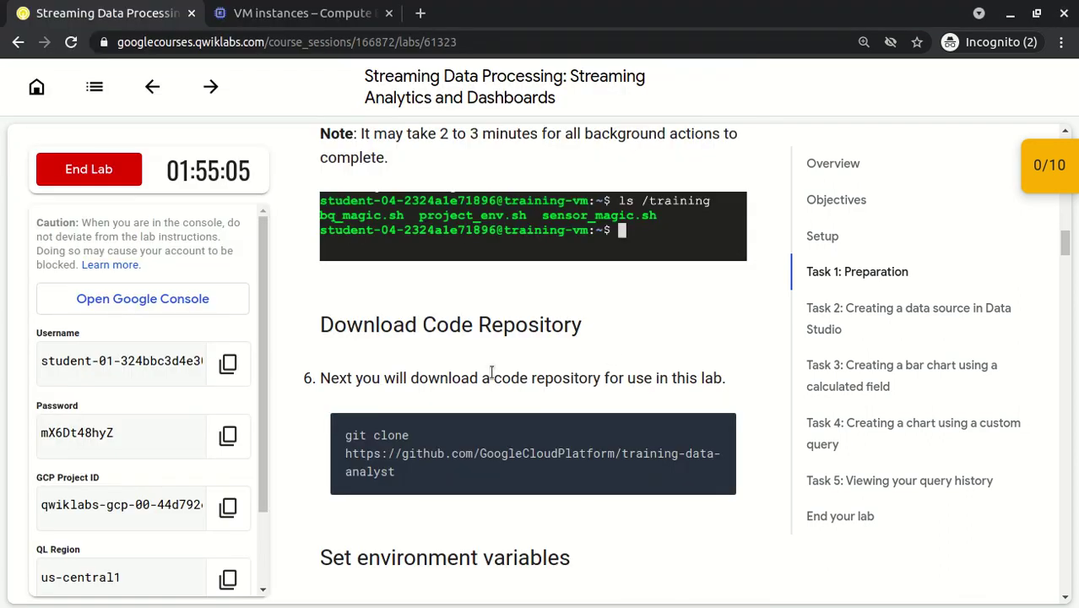
scroll(491, 374, down, 3)
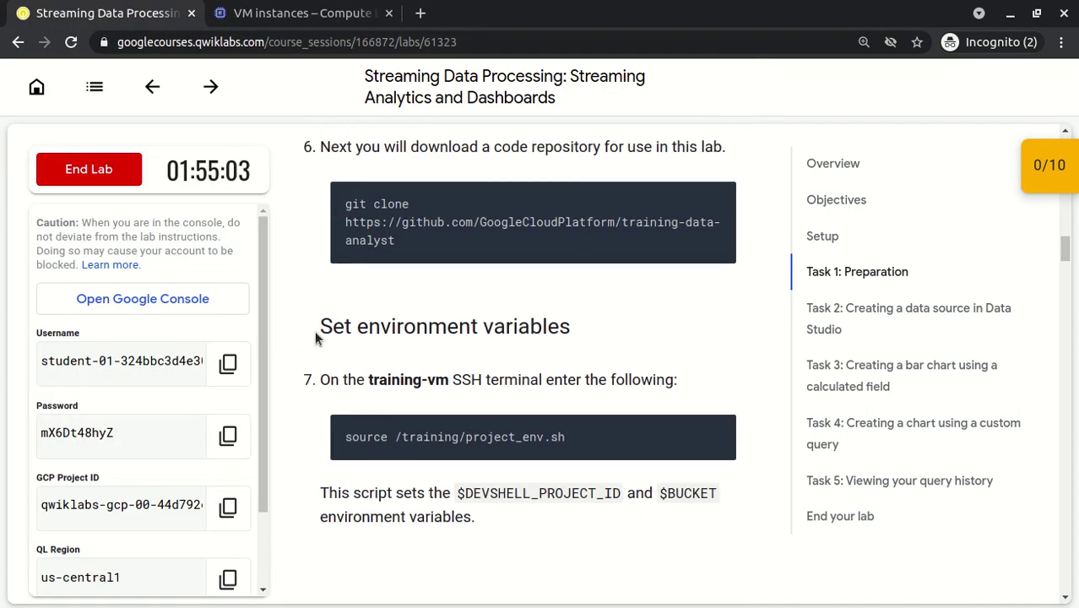
triple_click(565, 332)
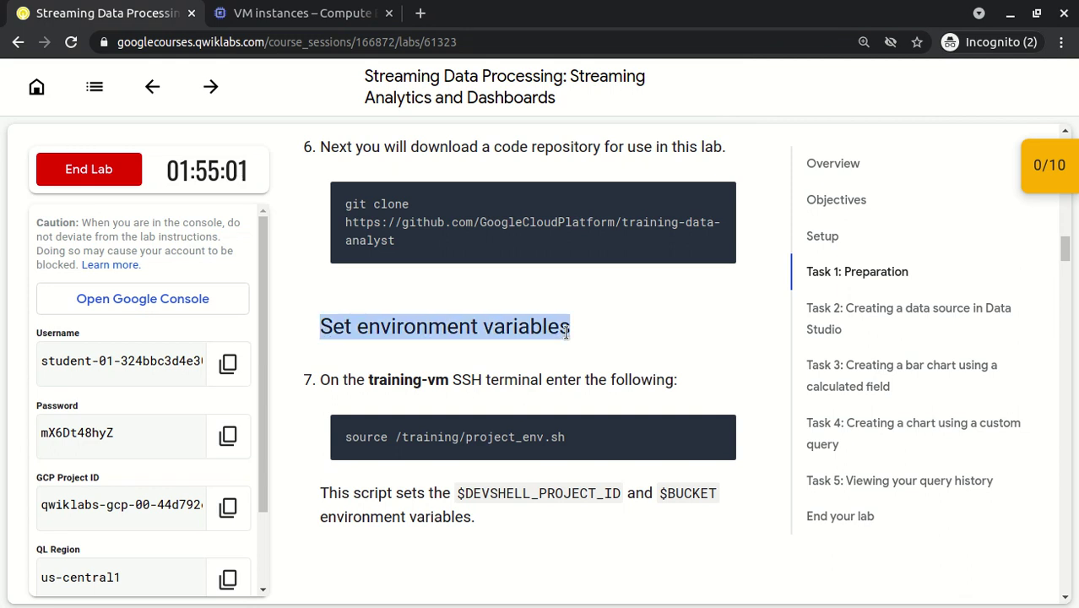
click(715, 432)
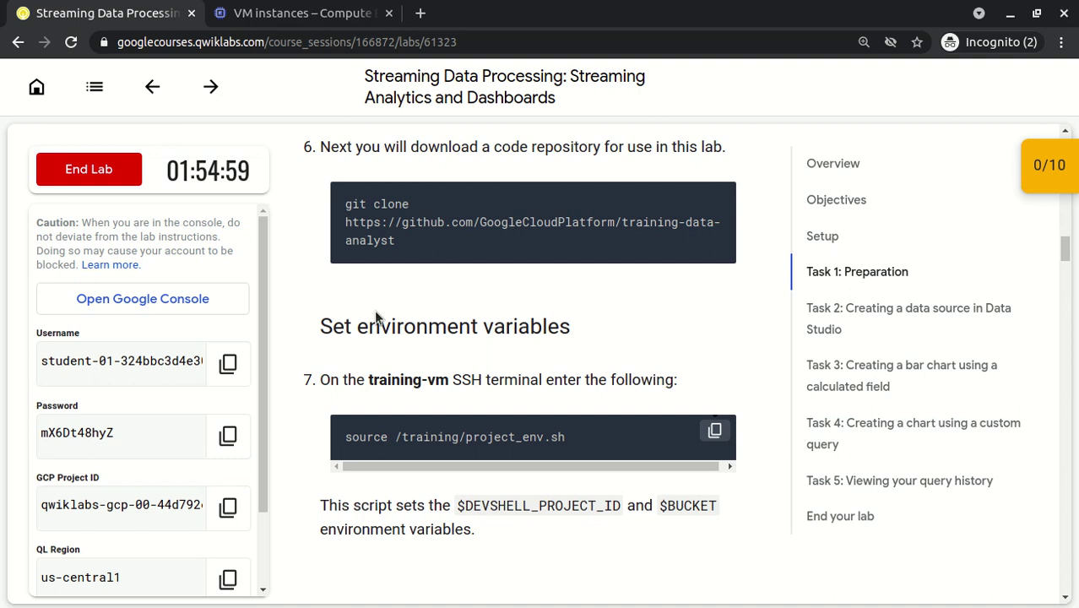
Step: Switch to the training-vm SSH terminal and display the script's contents with cat /training/project_env.sh
key(alt+Tab)
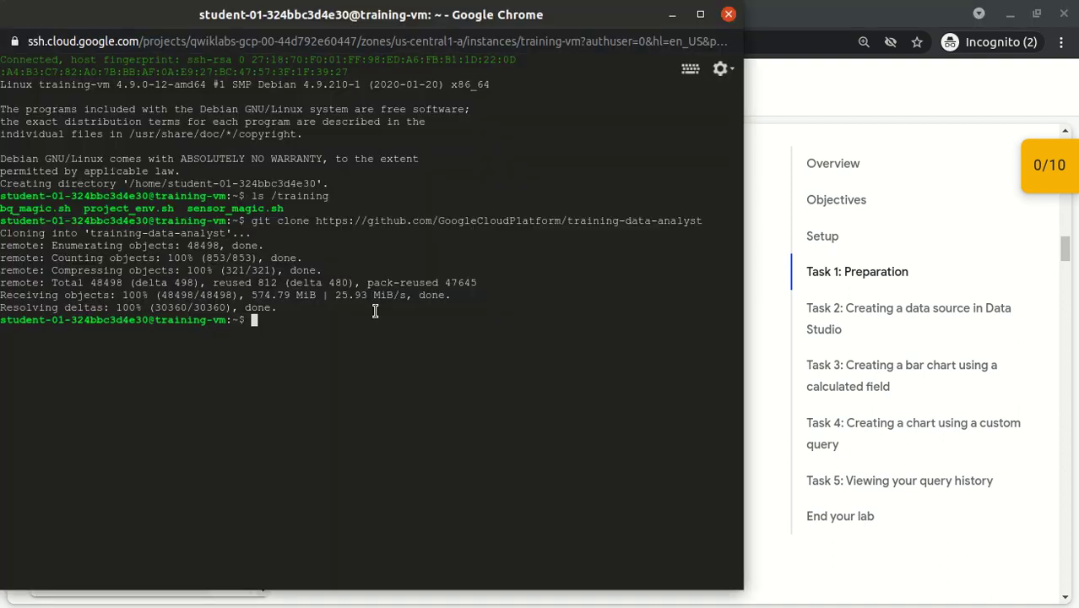
text(cat)
key(ctrl+v)
key(Left)
key(Left)
key(Left)
key(Left)
key(Left)
key(Left)
key(Left)
key(Left)
key(Left)
key(Left)
key(Left)
key(Left)
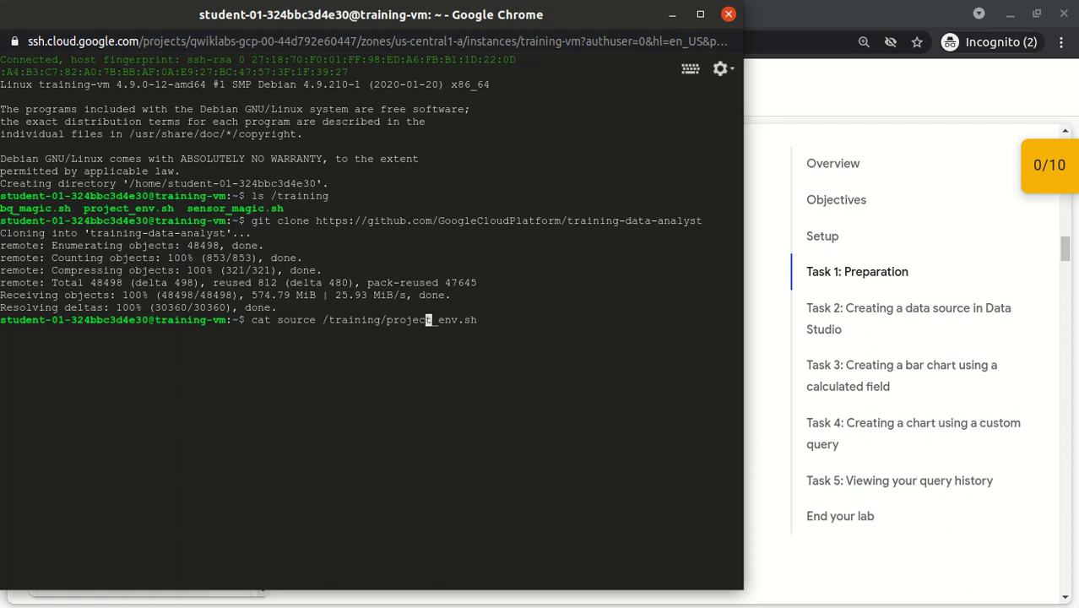
key(Left)
key(Left)
key(Left)
key(Left)
key(Left)
key(Left)
key(Left)
key(Left)
key(Left)
key(Left)
key(Left)
key(Left)
key(BackSpace)
key(BackSpace)
key(BackSpace)
key(BackSpace)
key(BackSpace)
key(BackSpace)
key(BackSpace)
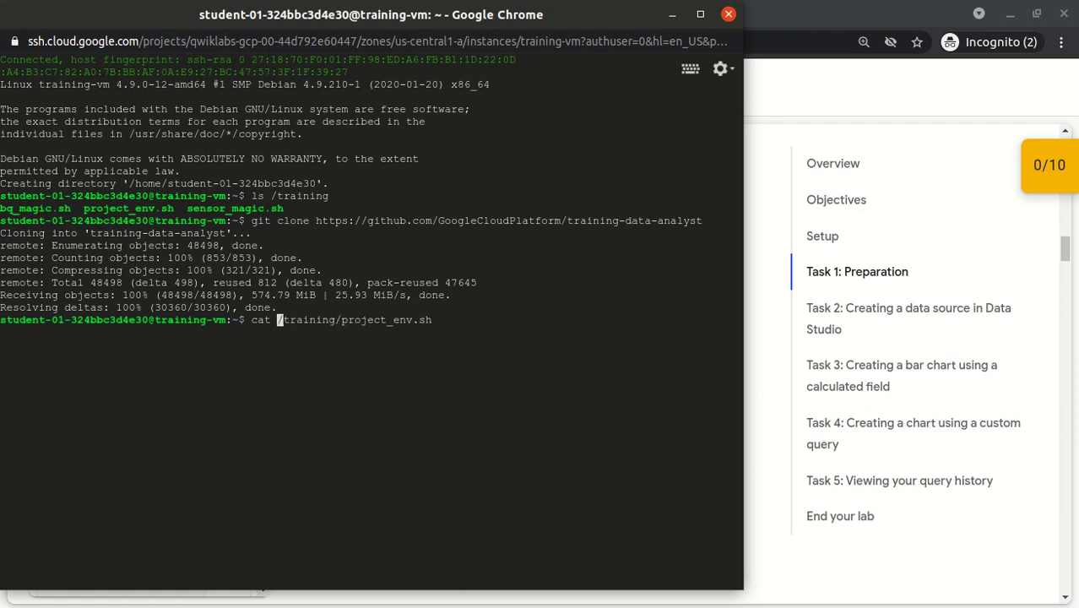
key(Return)
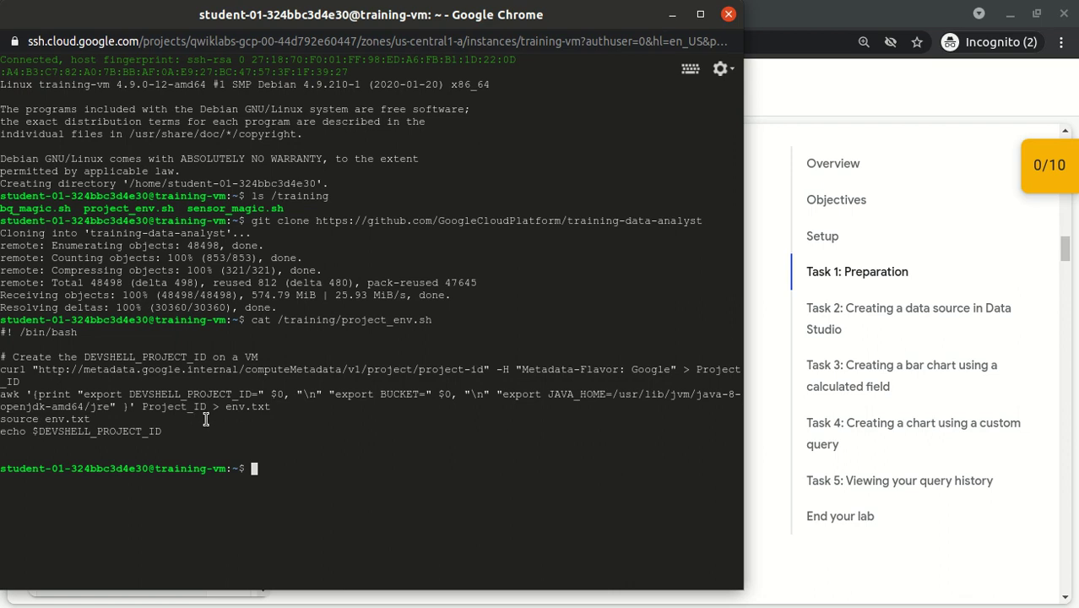
Step: Run source /training/project_env.sh to set the environment variables, and clear the terminal
key(ctrl+v)
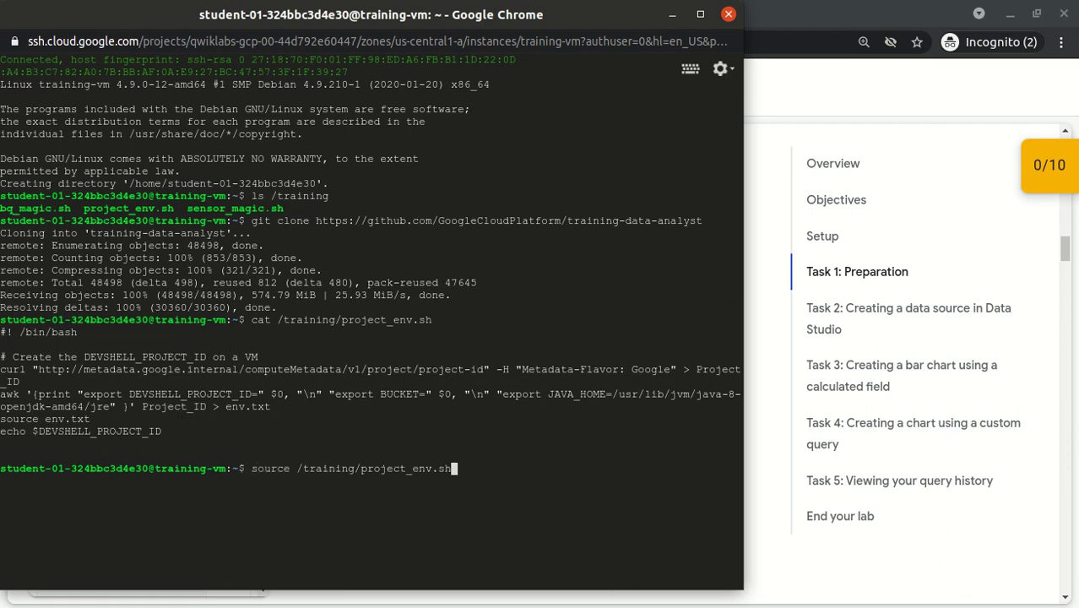
key(Return)
text(clear)
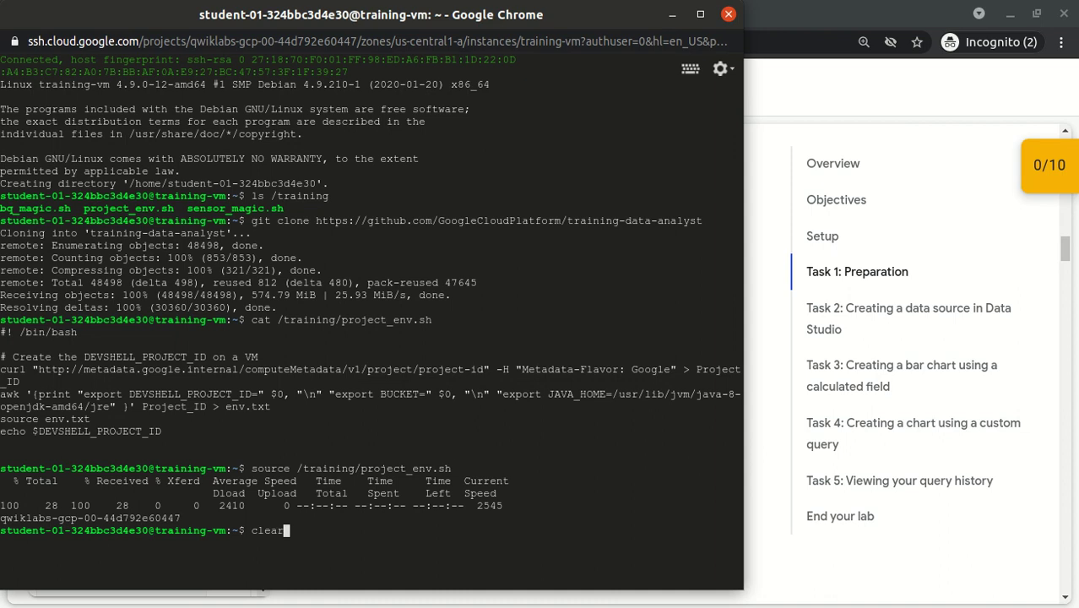
key(Return)
key(Return)
key(Return)
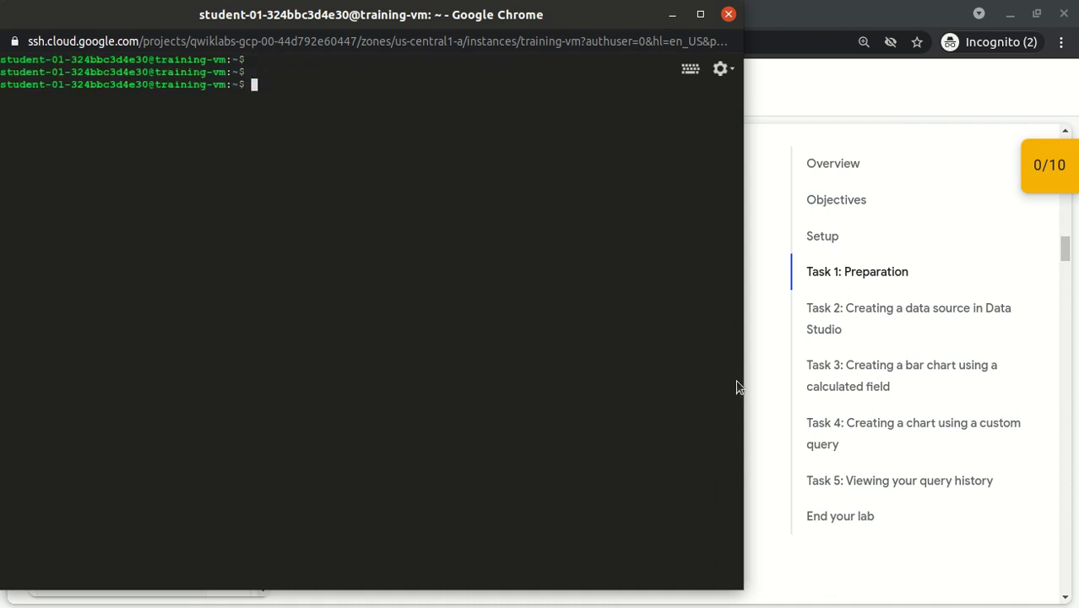
Step: Return to the lab instructions and read the opening of Task 2 on creating a data source in Data Studio
click(755, 321)
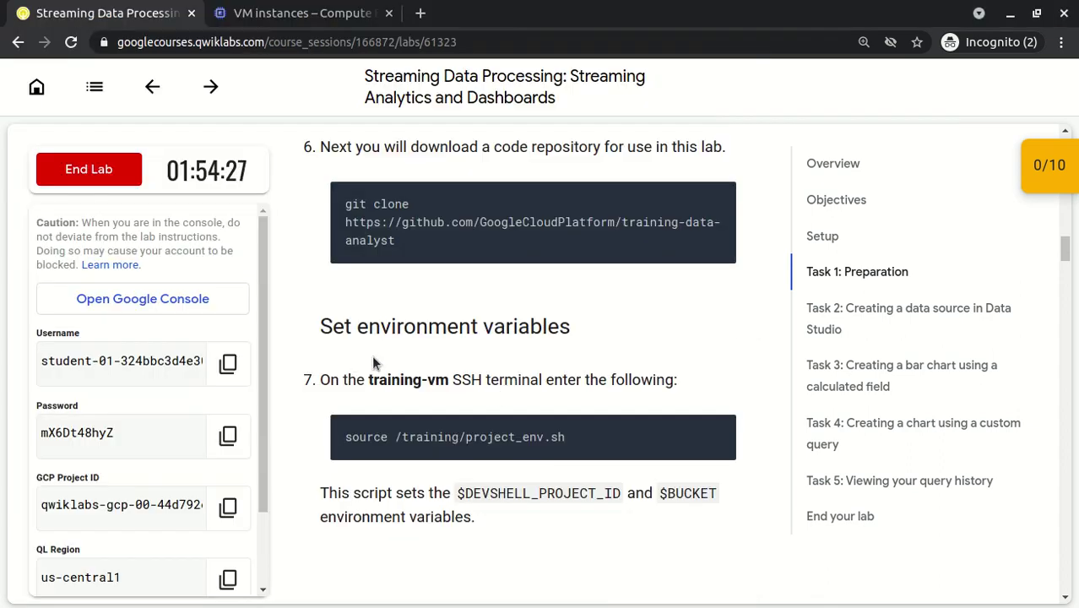
scroll(374, 362, down, 5)
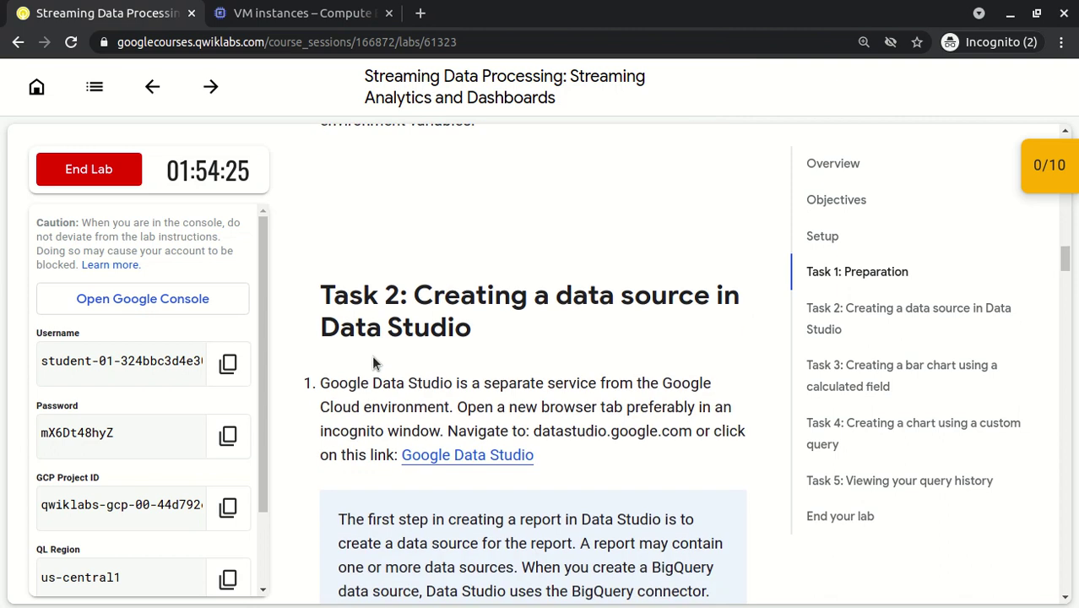
double_click(314, 294)
drag(397, 317, 474, 327)
click(475, 333)
scroll(475, 333, down, 1)
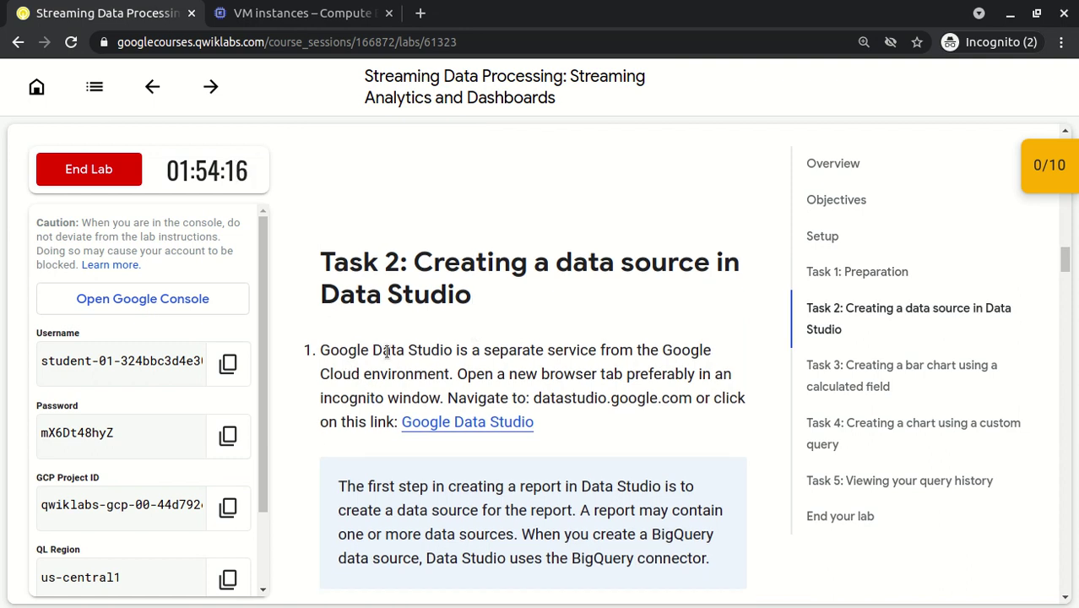
drag(321, 346, 438, 346)
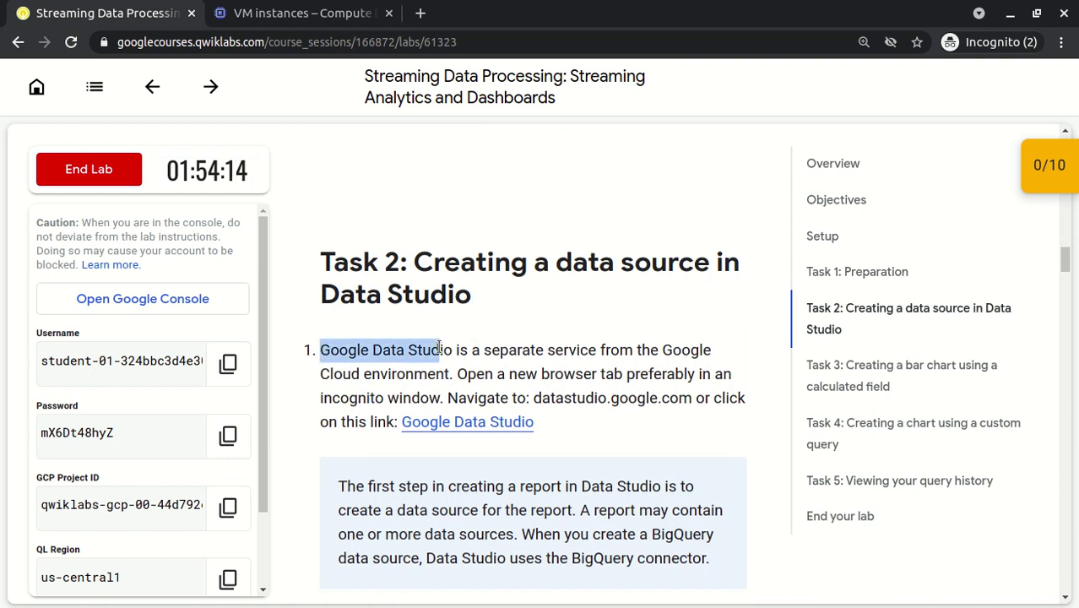
drag(485, 349, 450, 375)
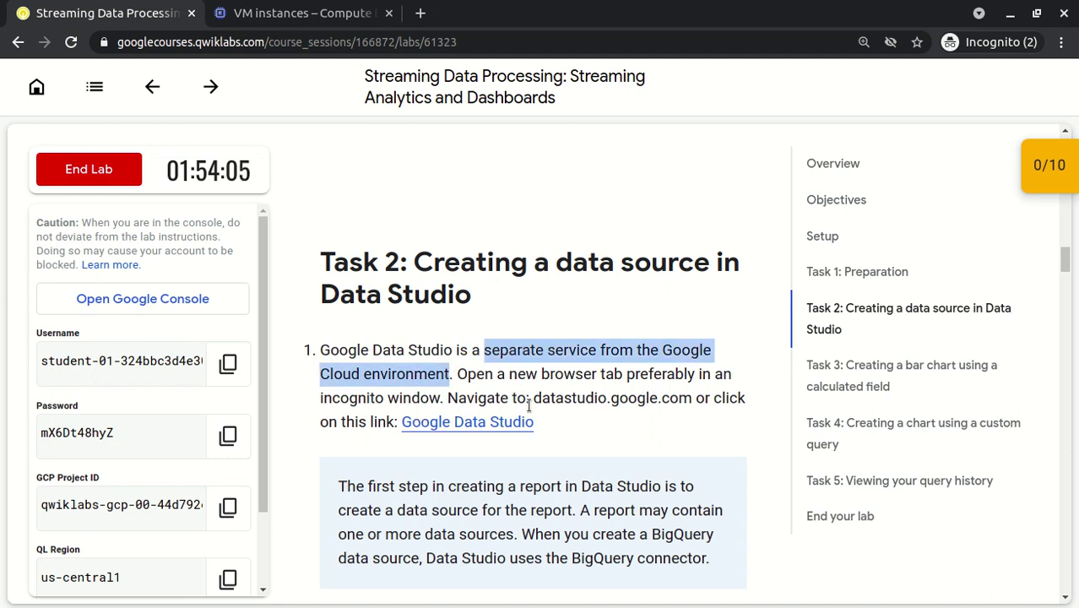
Step: Copy the address datastudio.google.com from the lab instructions and open it in a new browser tab
drag(533, 400, 690, 401)
key(ctrl+c)
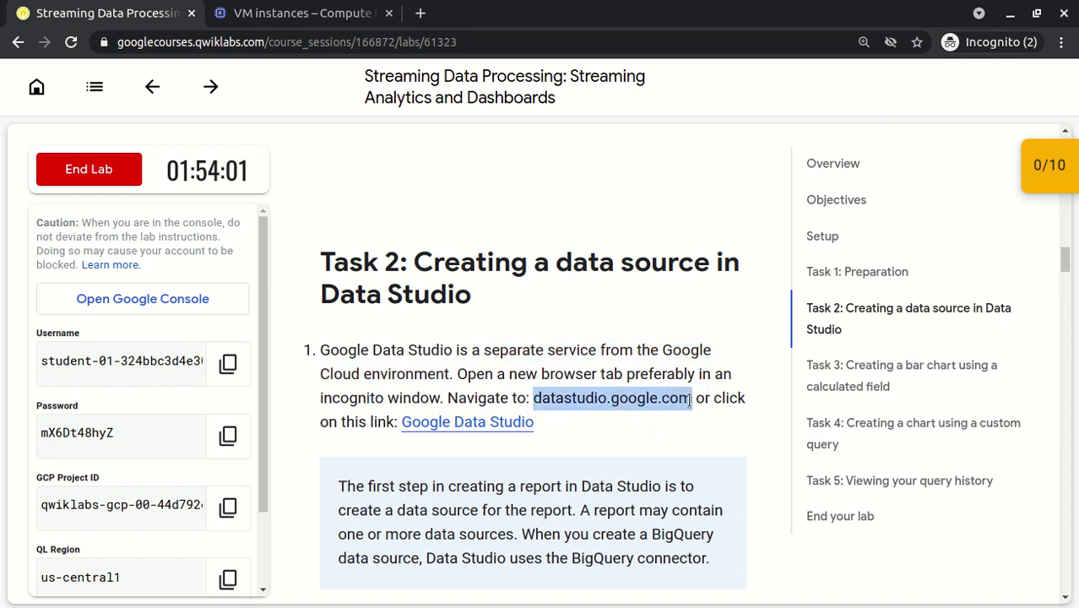
click(427, 25)
key(ctrl+v)
key(Return)
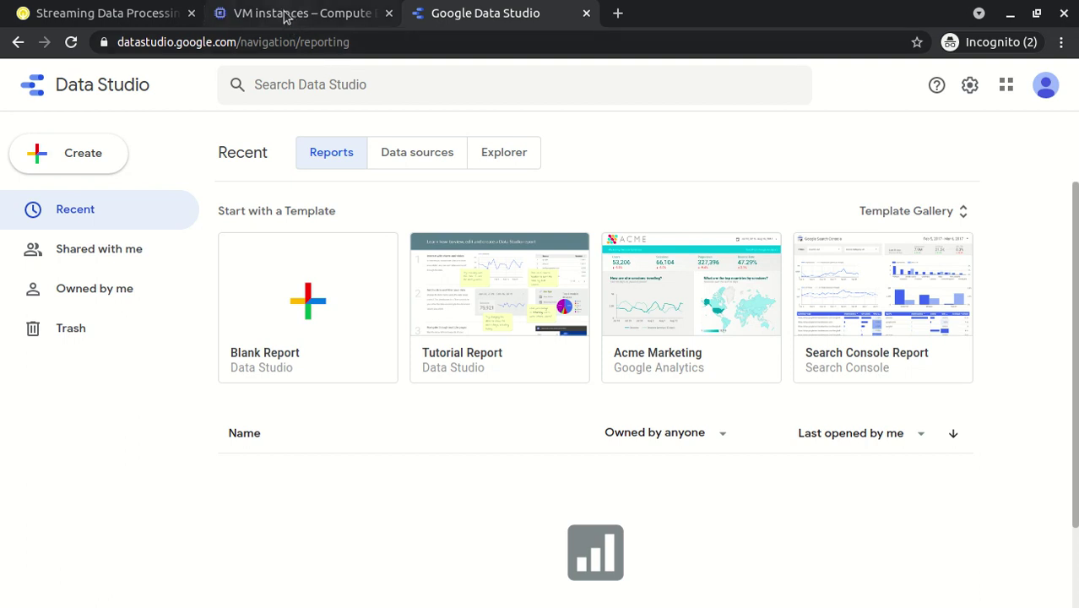
Step: Read the Task 2 lab instructions on data sources, BigQuery permissions, the Blank Report template and account setup
click(69, 15)
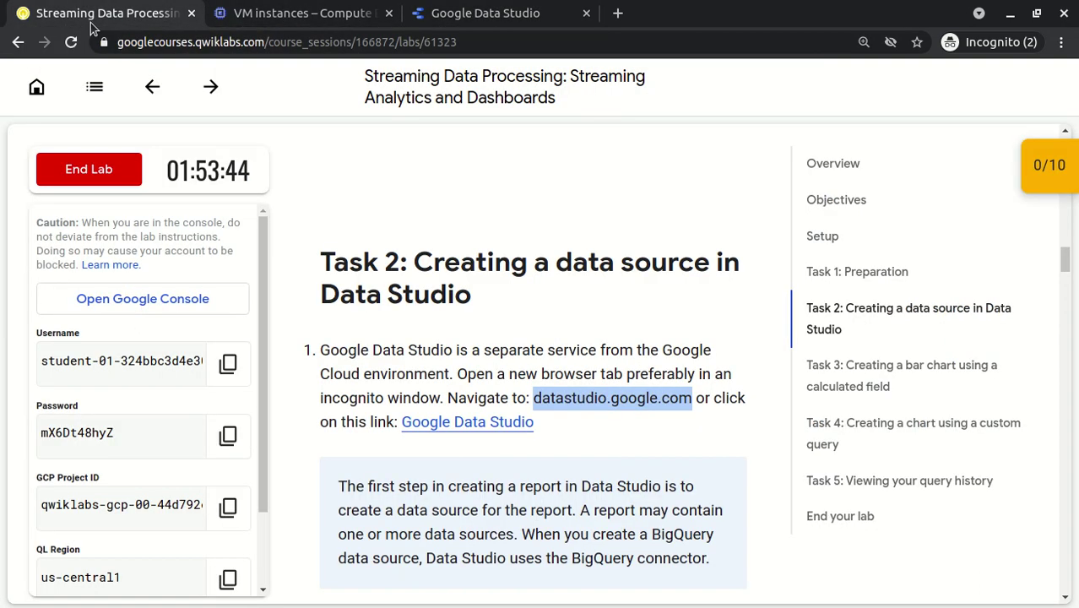
click(494, 377)
scroll(496, 363, down, 3)
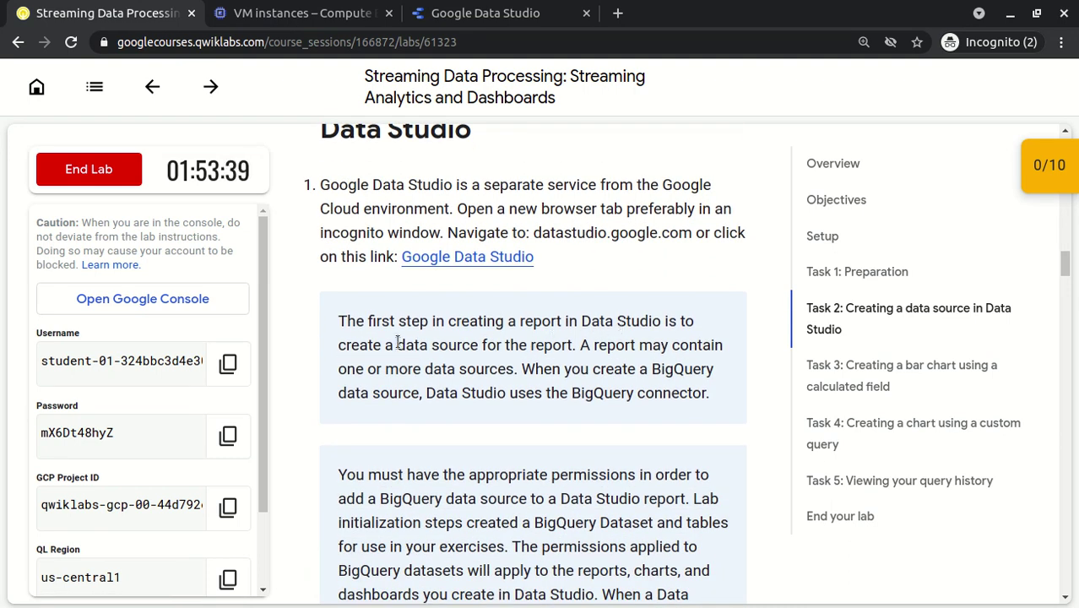
drag(397, 346, 565, 353)
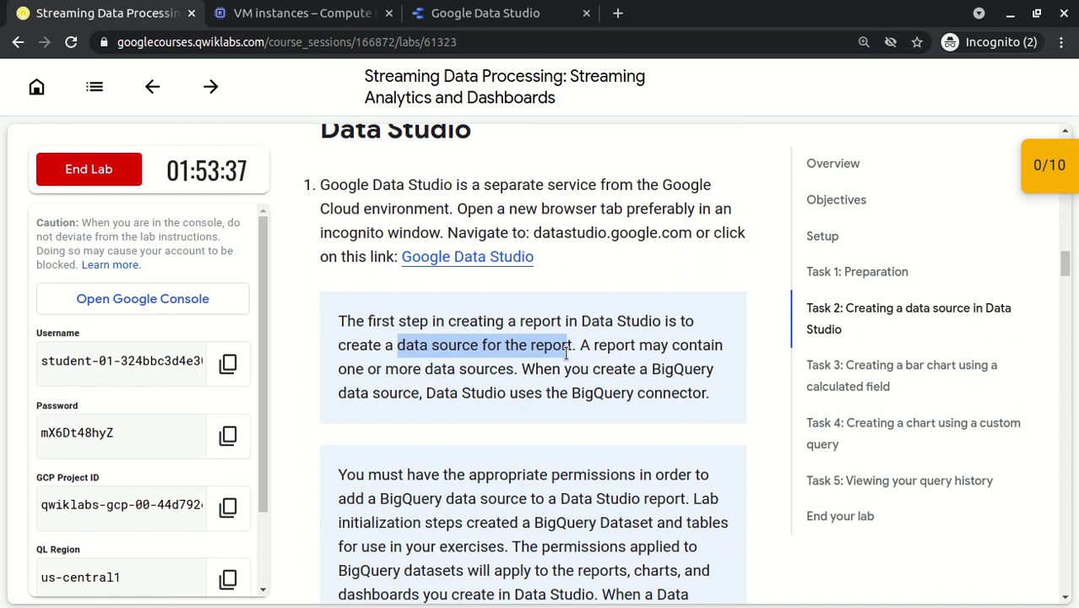
click(456, 363)
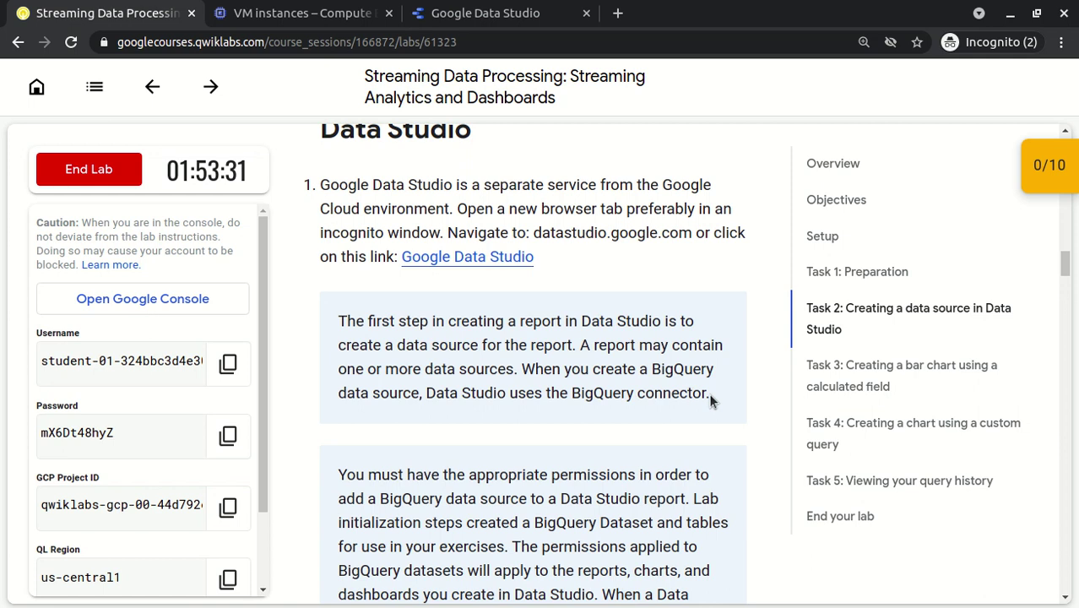
scroll(708, 393, down, 3)
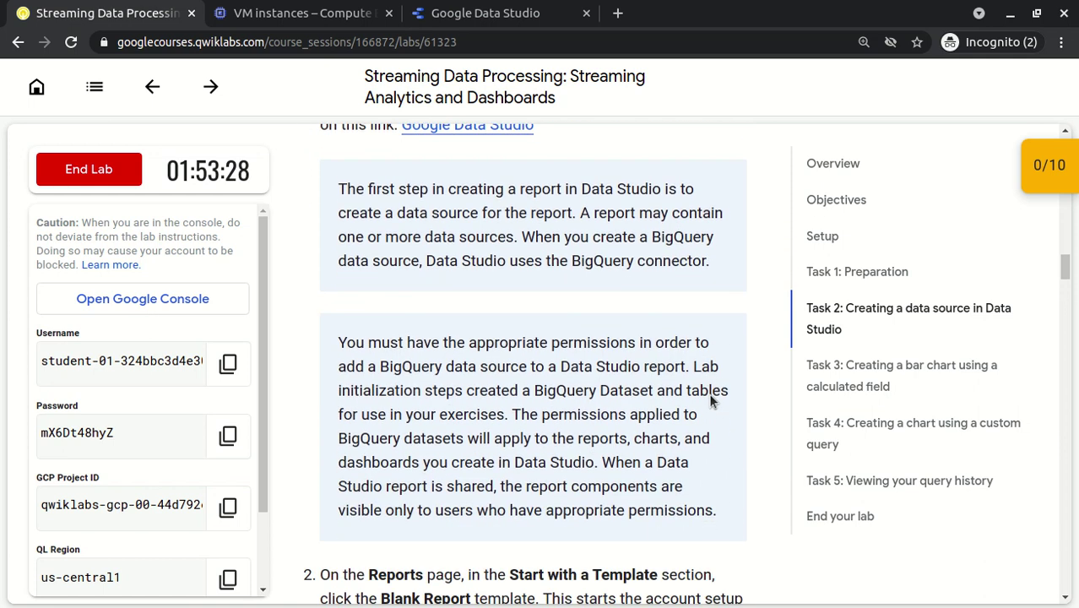
scroll(710, 401, down, 2)
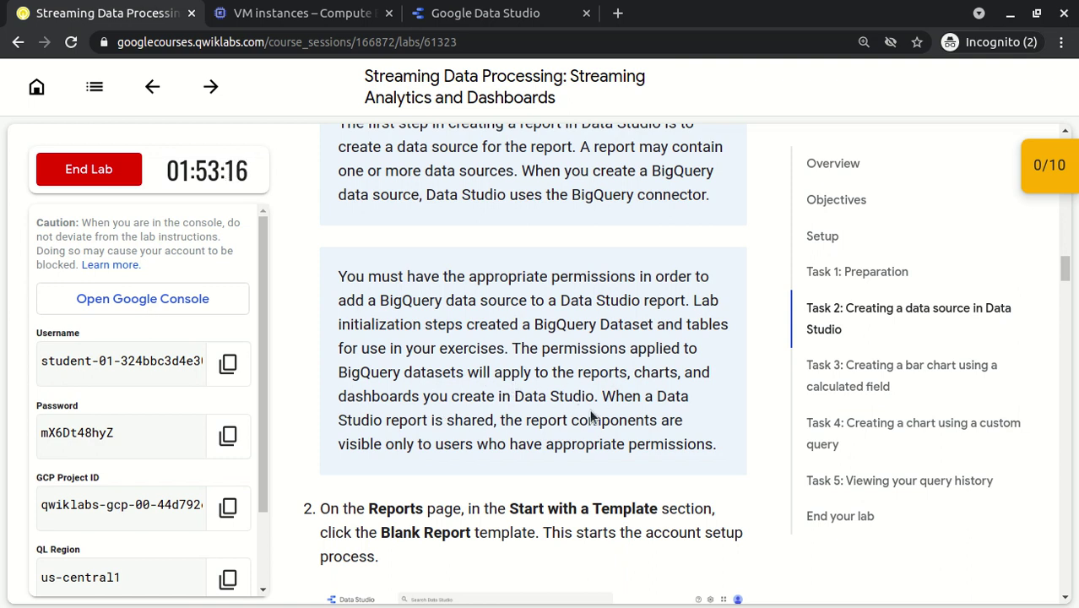
scroll(591, 415, down, 2)
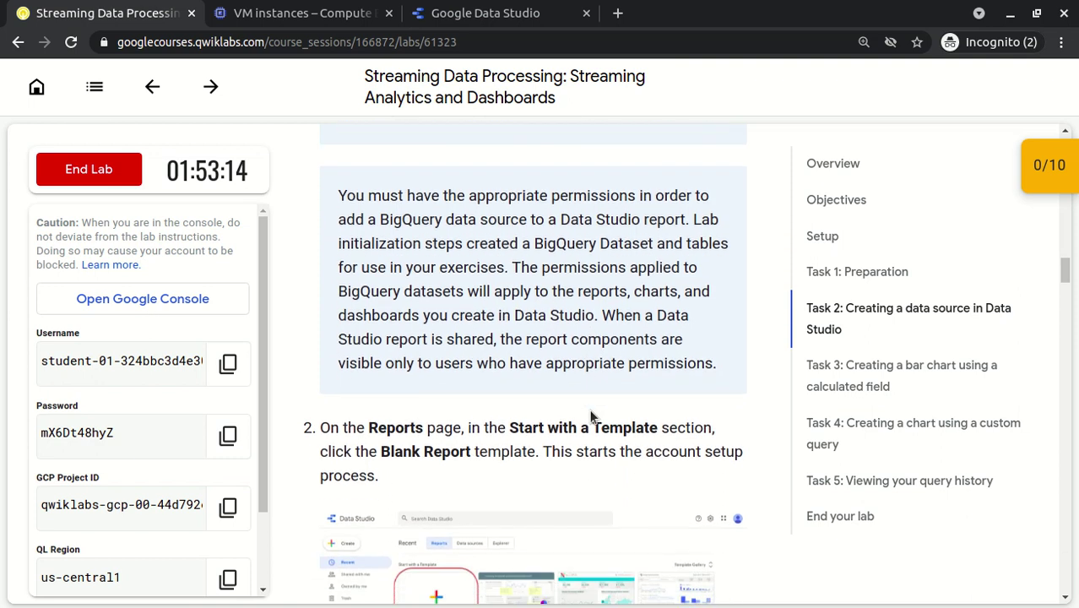
scroll(590, 416, down, 3)
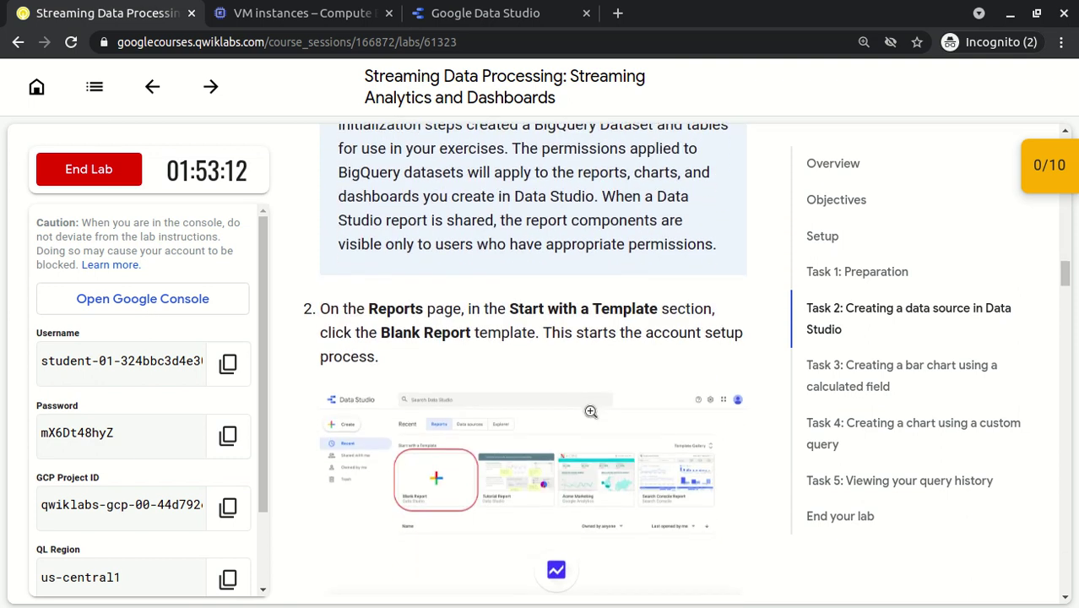
scroll(590, 411, down, 1)
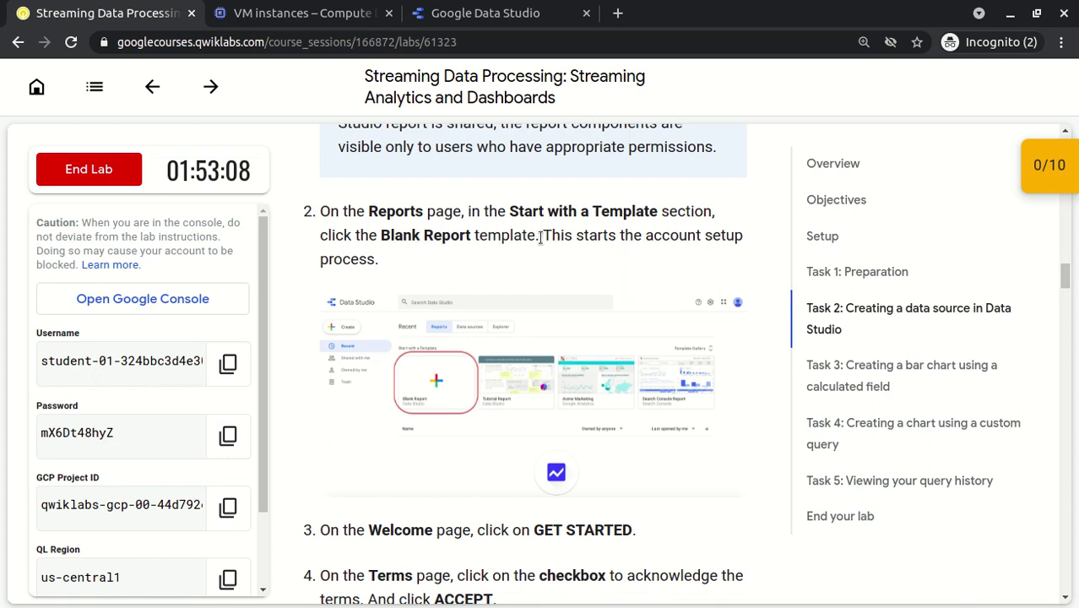
scroll(573, 238, down, 2)
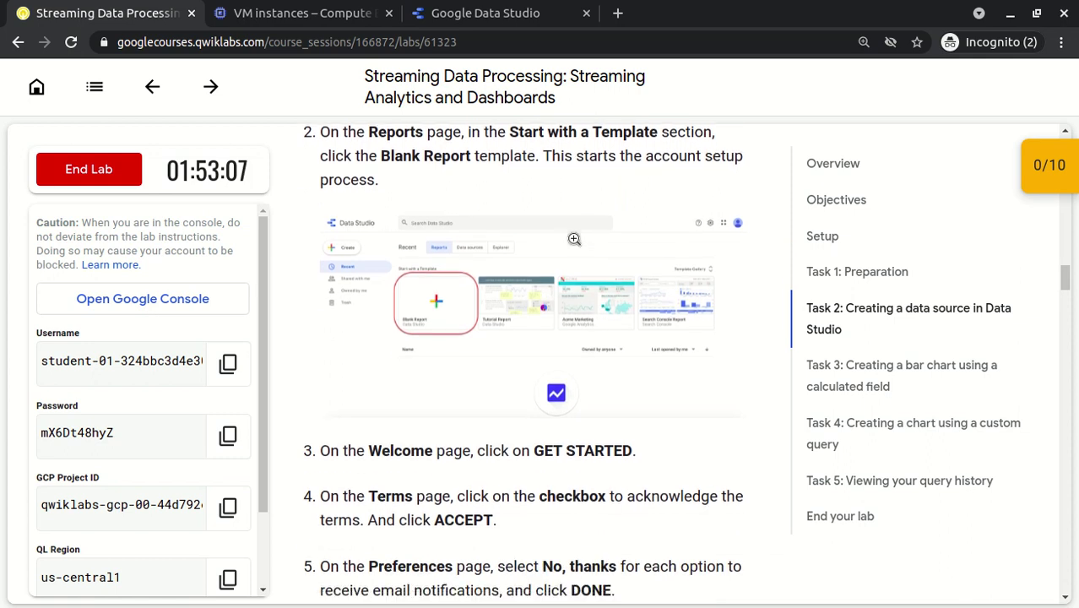
scroll(574, 239, down, 1)
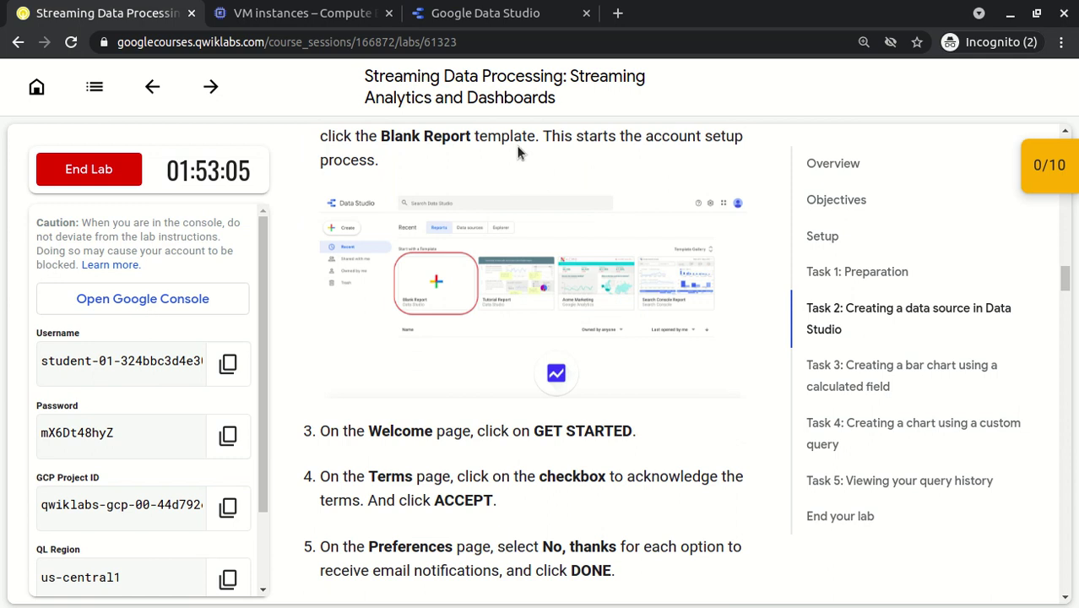
Step: Start a Blank Report in Data Studio and fill in the account setup with country United Kingdom and the terms of service agreed
click(460, 17)
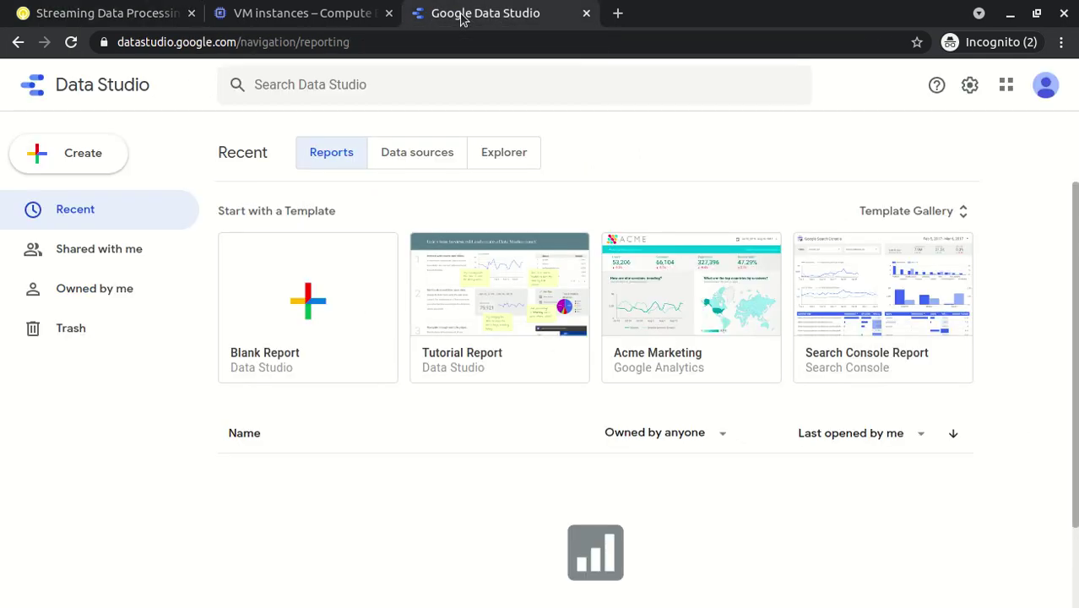
click(303, 300)
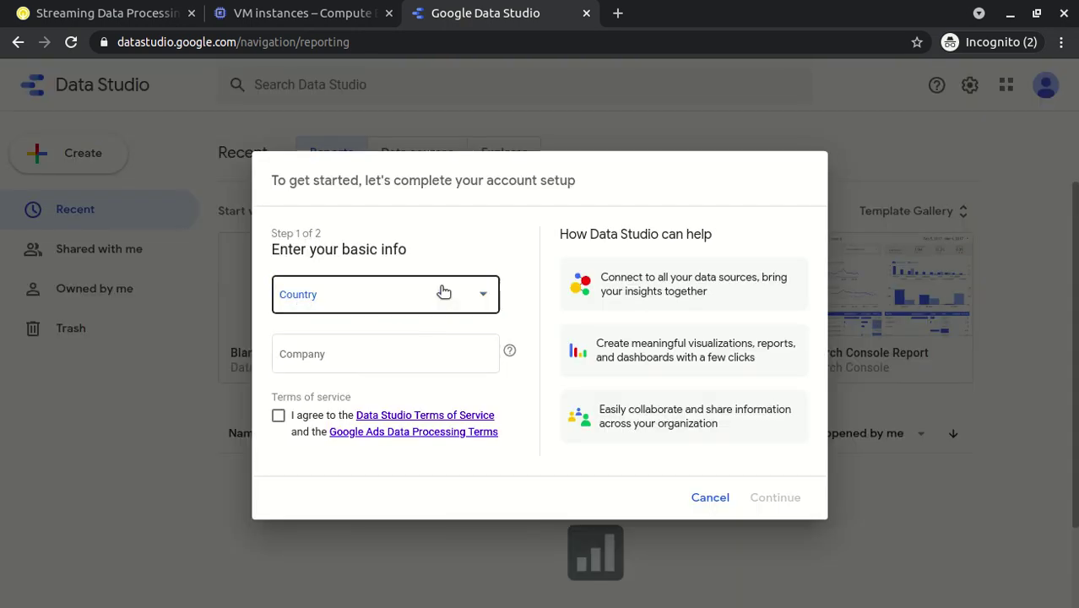
click(443, 291)
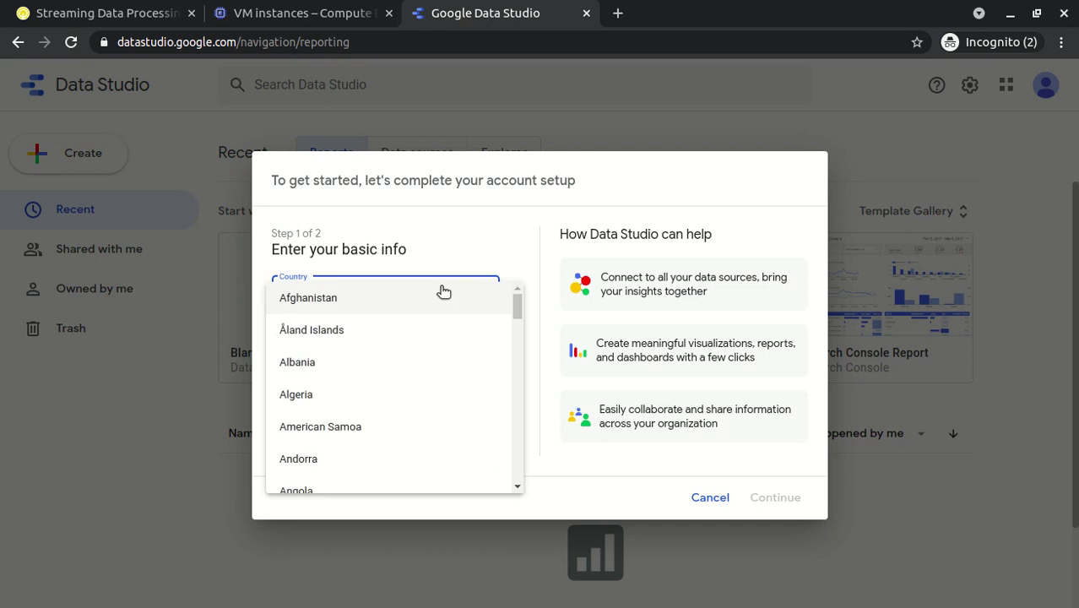
text(uni)
key(Down)
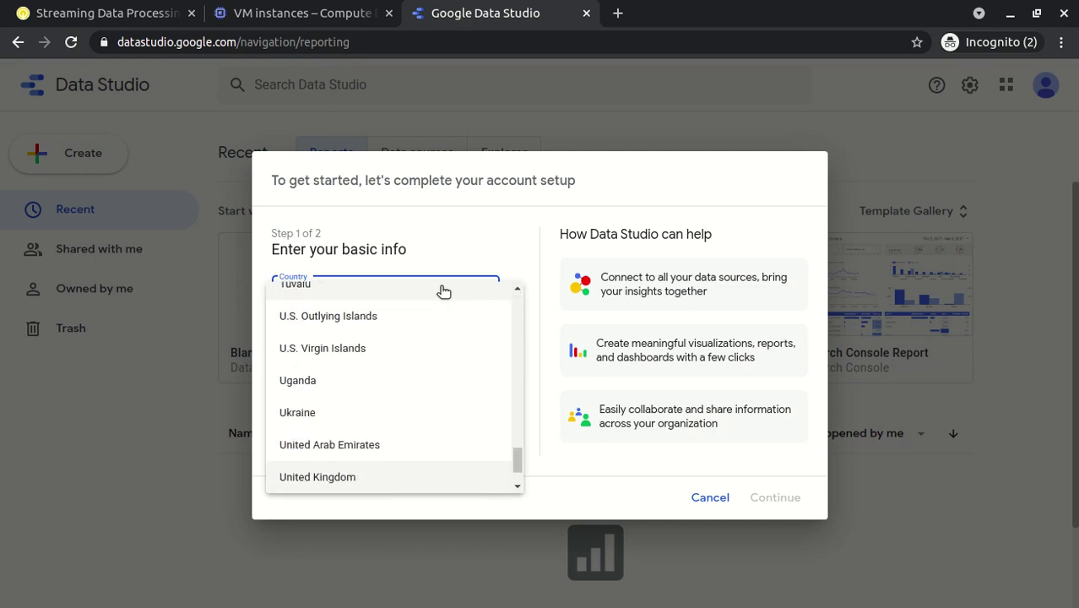
key(Return)
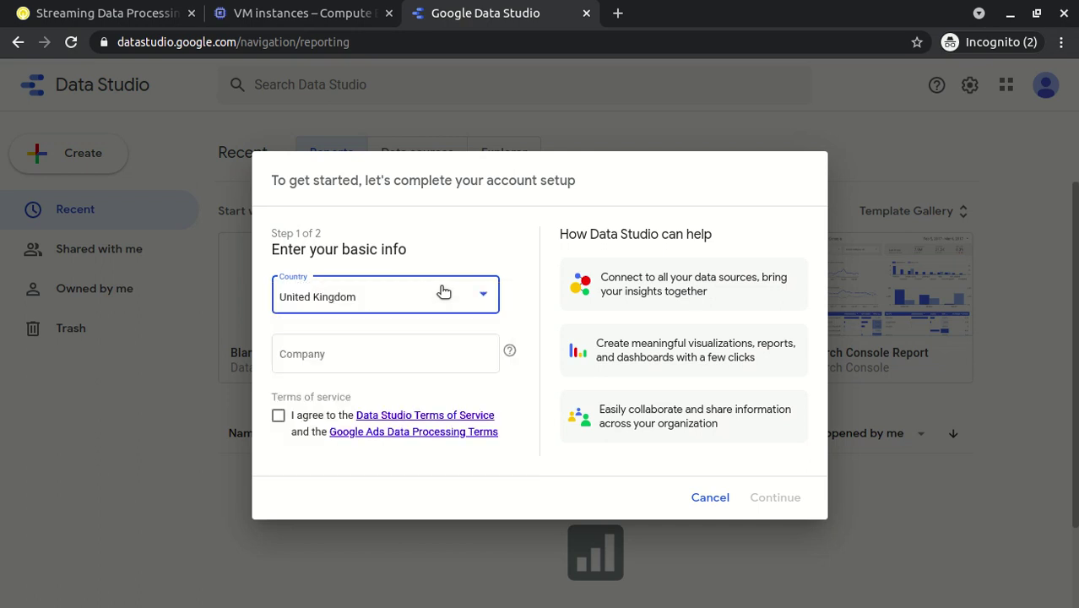
click(278, 417)
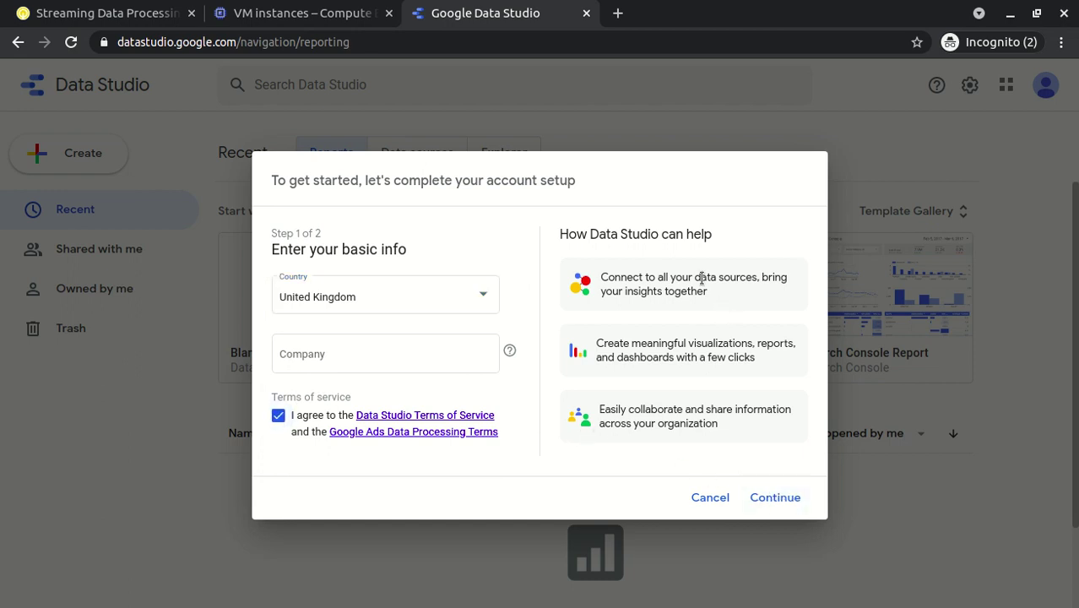
Step: Finish the Data Studio account setup by answering Yes to all three email preferences
click(784, 499)
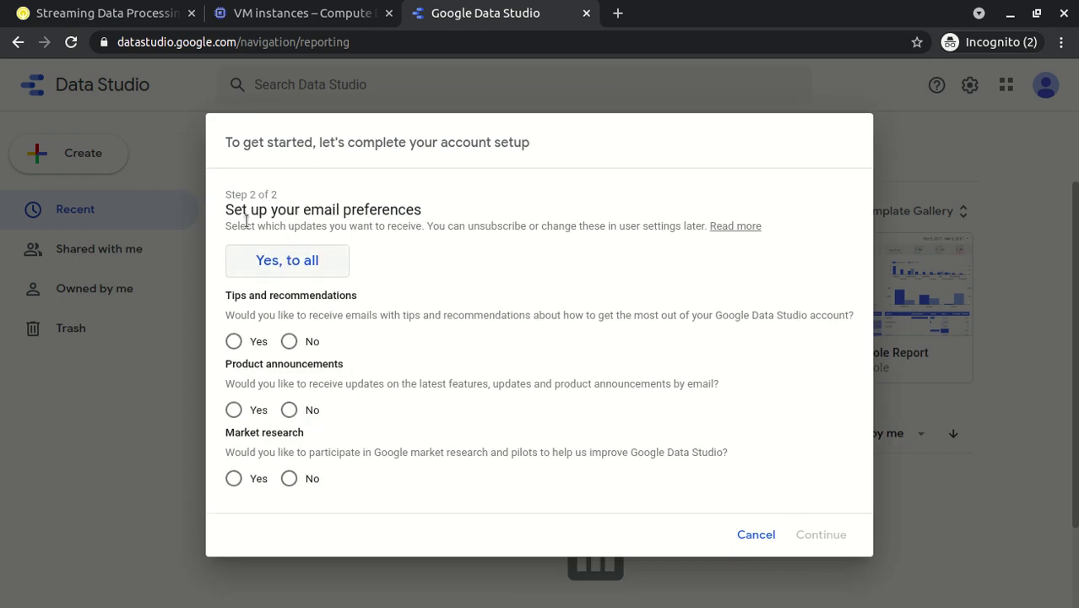
click(312, 264)
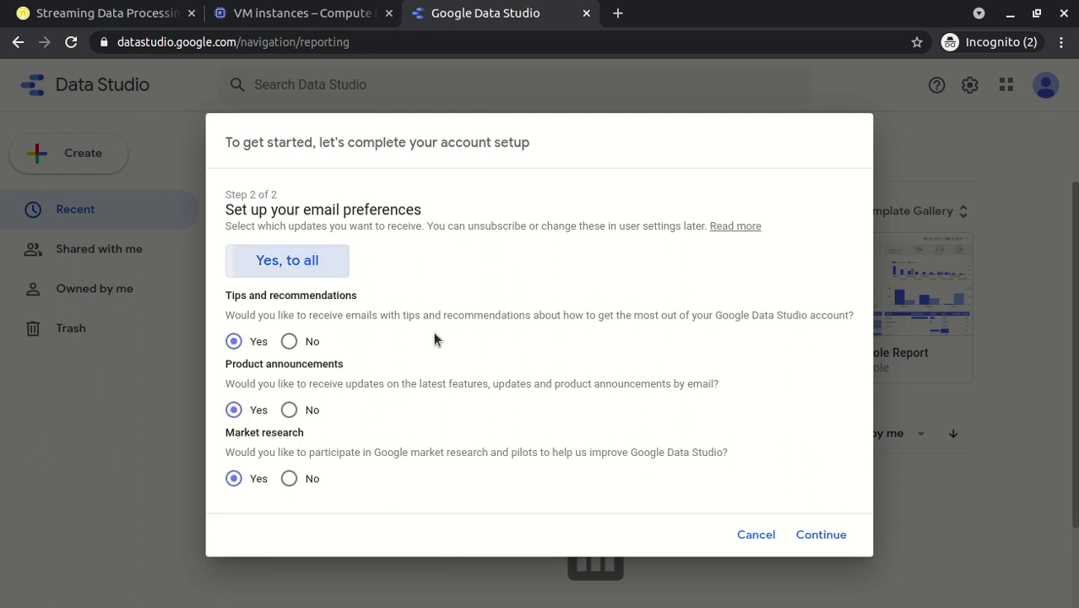
click(817, 536)
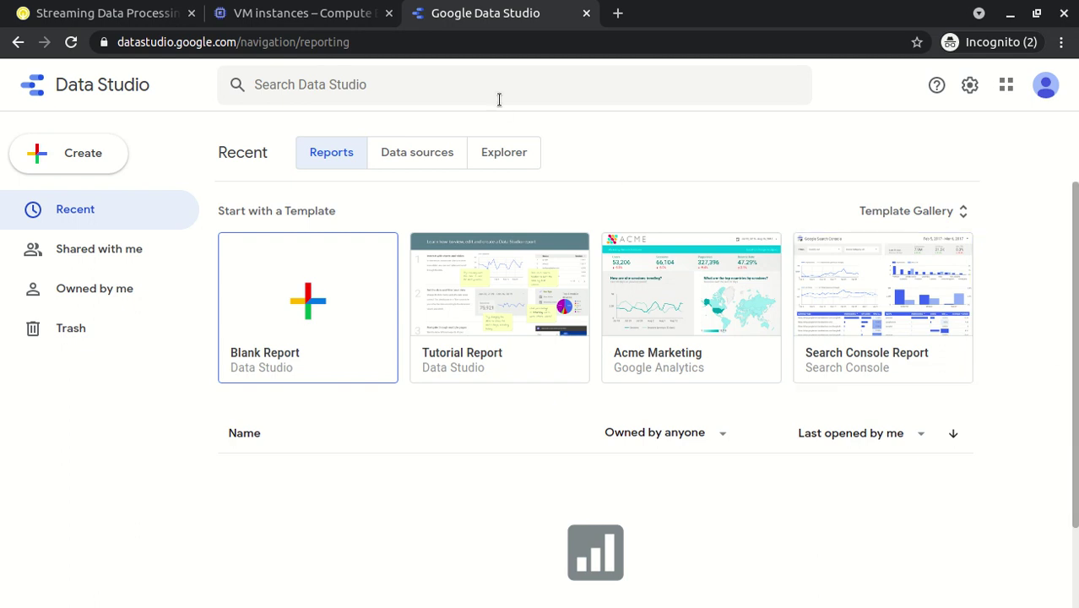
Step: Read lab steps 5 to 9 on email preferences, restarting with the Blank Report template and adding data to the report
click(113, 18)
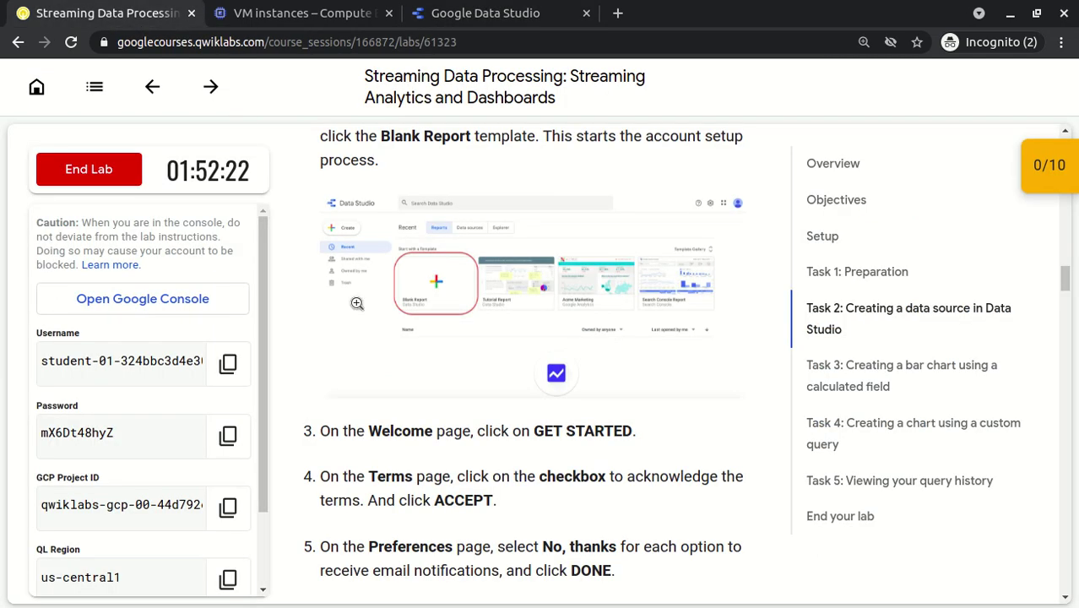
scroll(410, 479, down, 5)
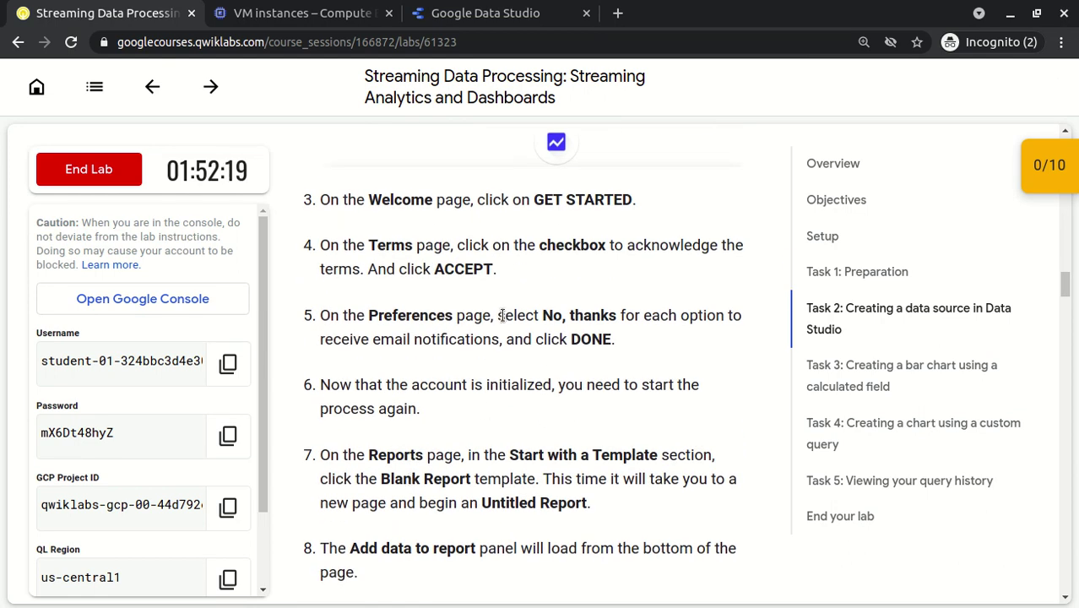
drag(497, 315, 583, 338)
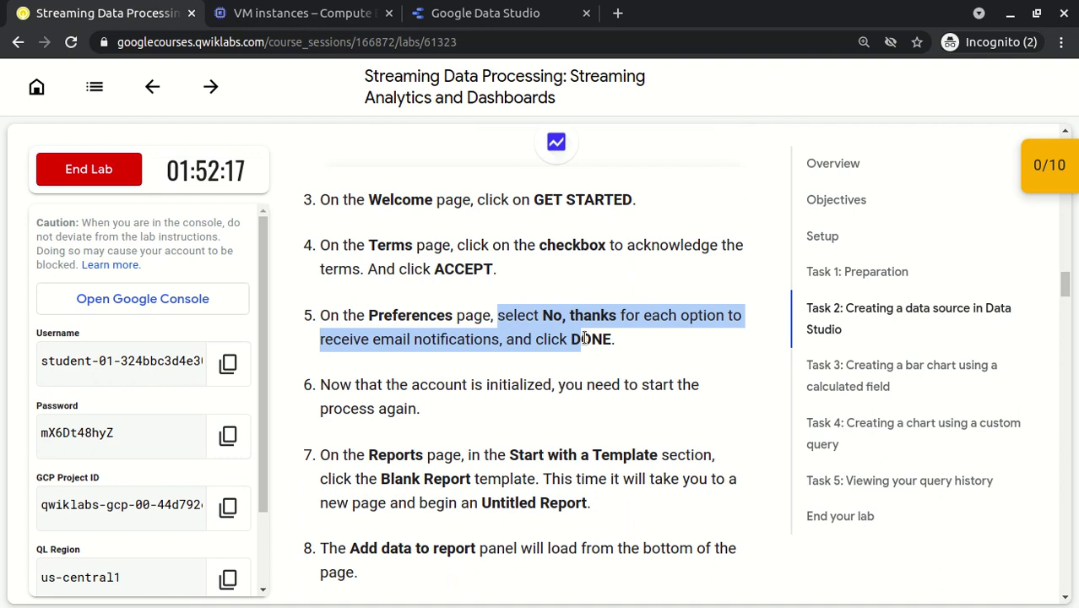
click(583, 338)
drag(320, 384, 420, 411)
click(420, 411)
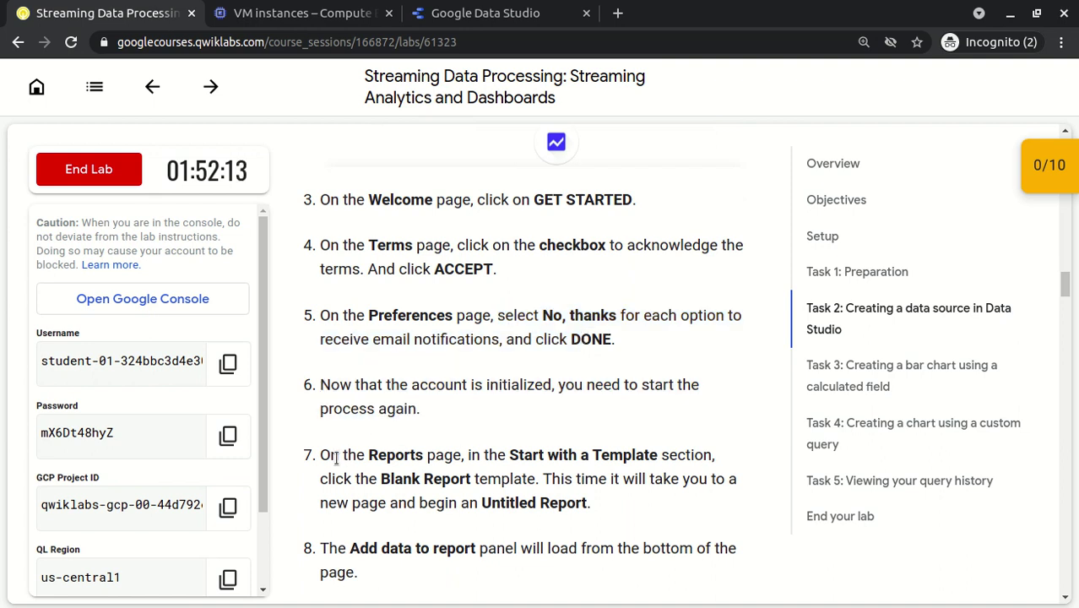
drag(320, 454, 591, 477)
drag(555, 479, 583, 505)
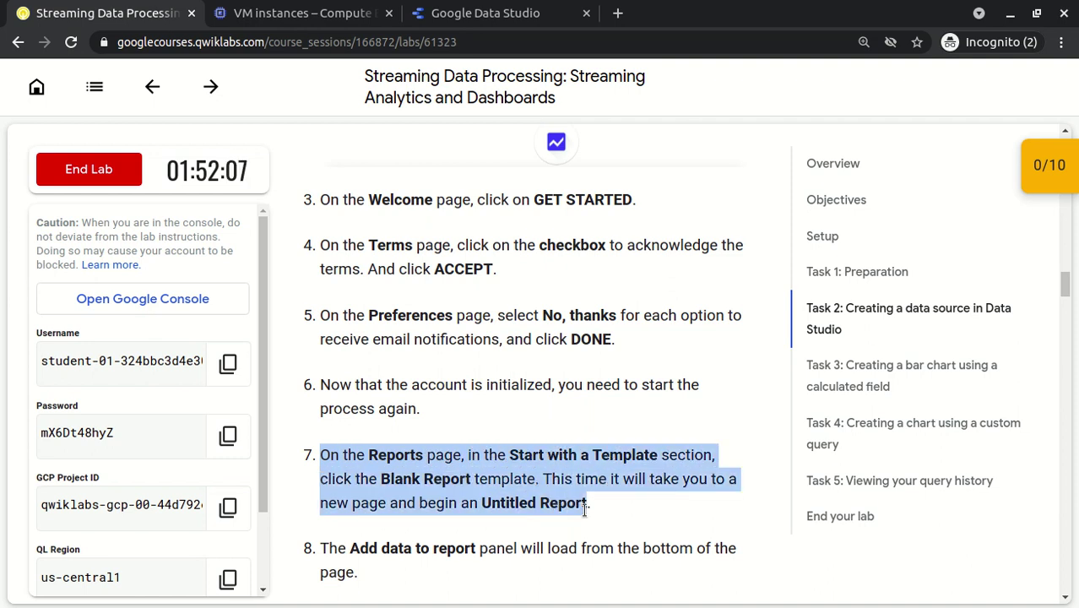
click(584, 509)
scroll(518, 452, down, 5)
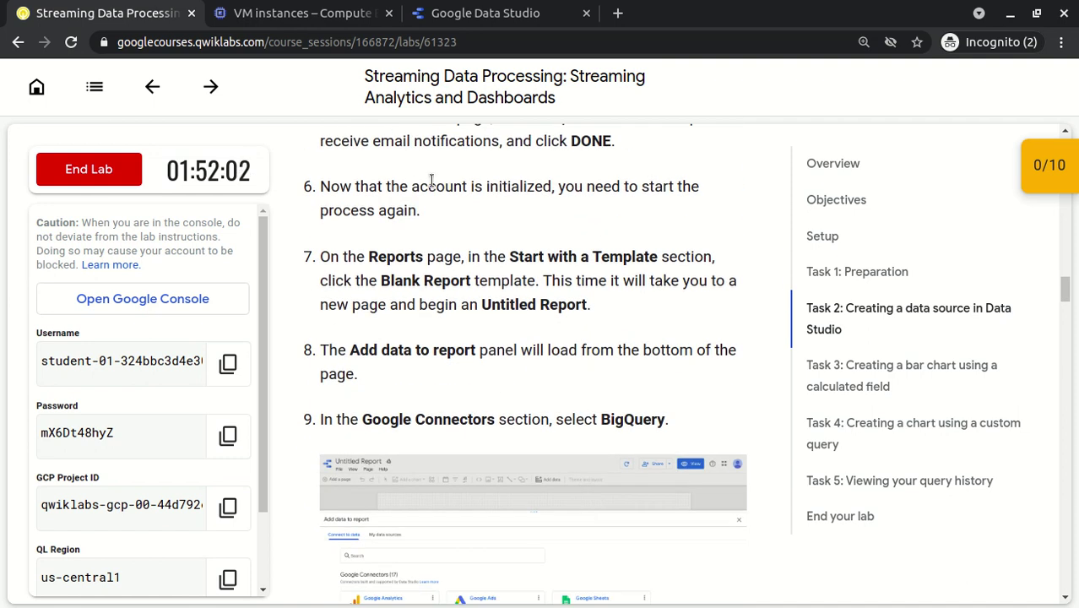
Step: Create a Blank Report in Data Studio and check in the lab instructions which Google connector to select
click(464, 12)
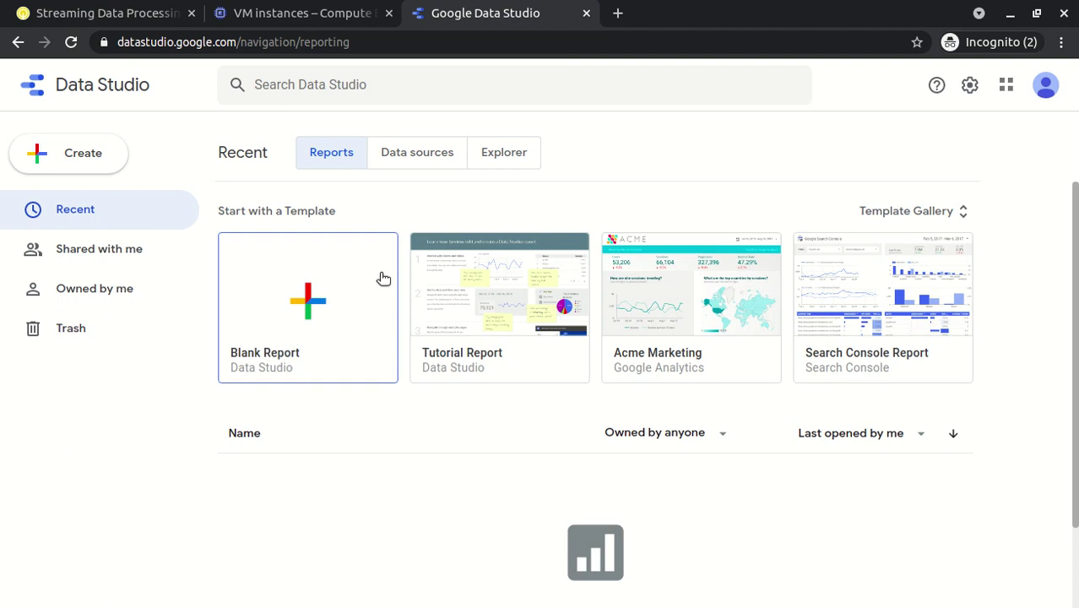
click(311, 319)
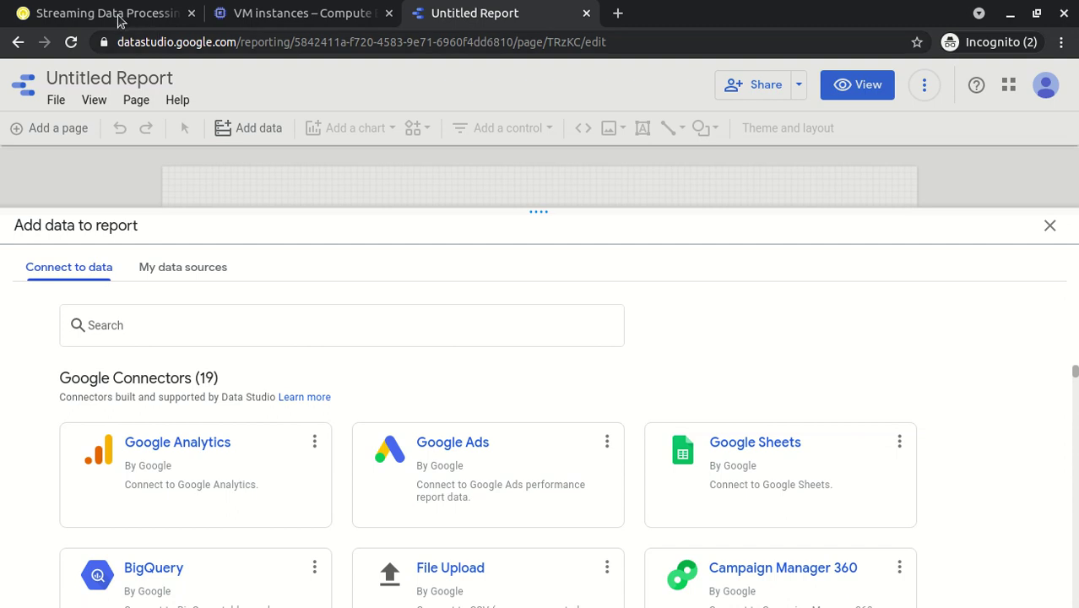
click(87, 15)
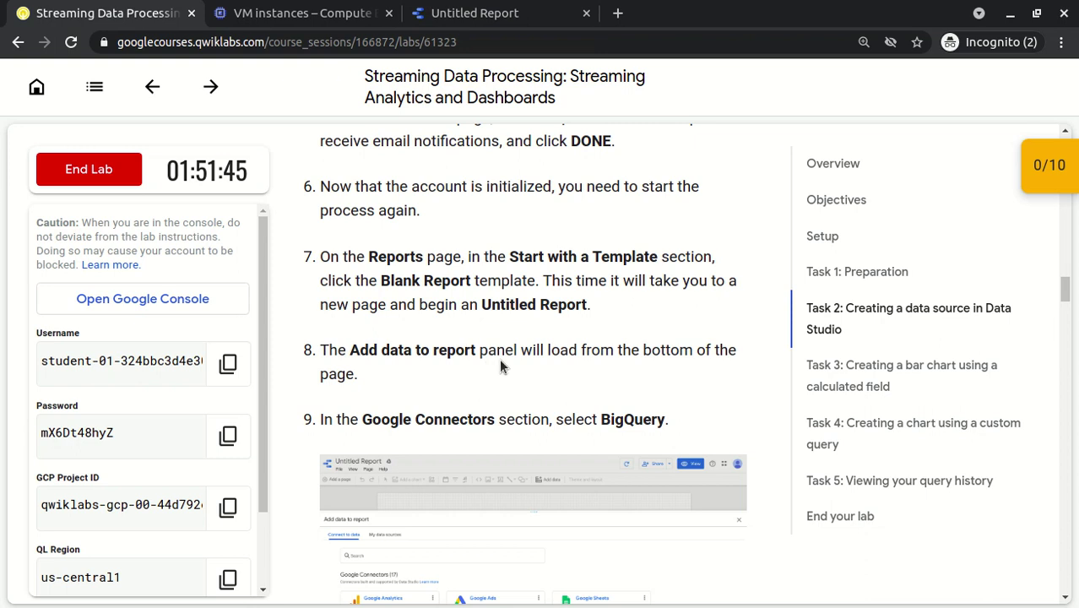
double_click(621, 420)
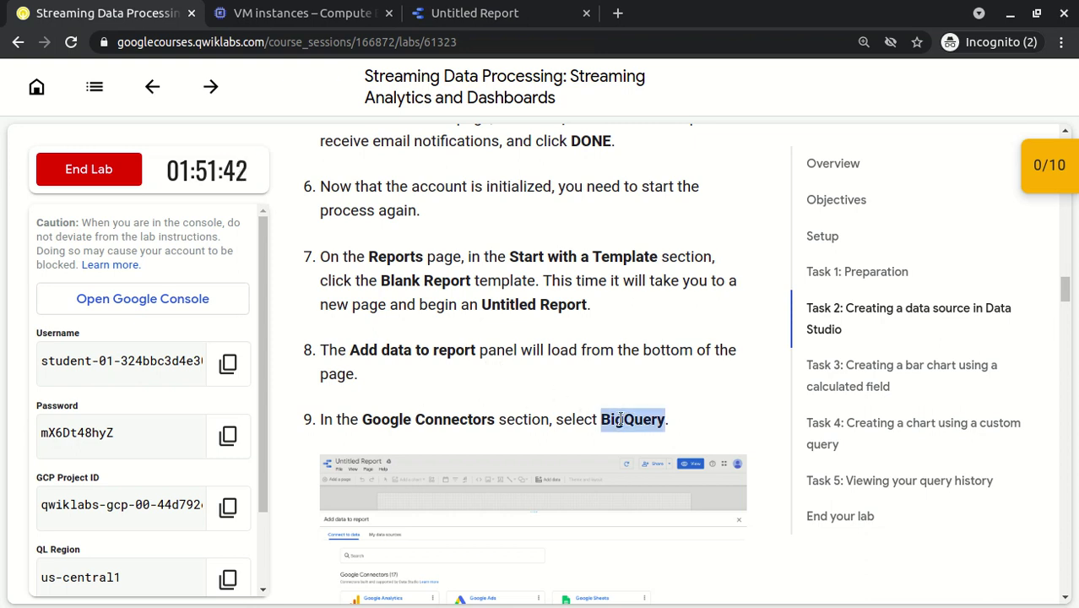
Step: Choose the BigQuery connector for the untitled report and authorize Data Studio to connect to the BigQuery projects
click(441, 13)
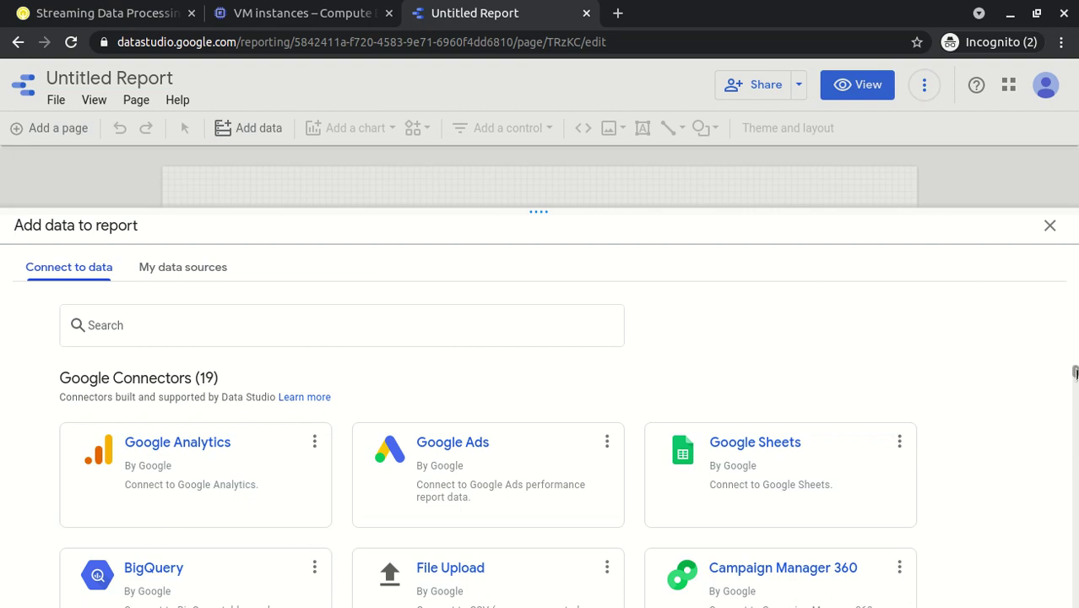
mouse_move(1075, 372)
mouse_down()
mouse_move(1075, 383)
mouse_move(1075, 369)
mouse_up()
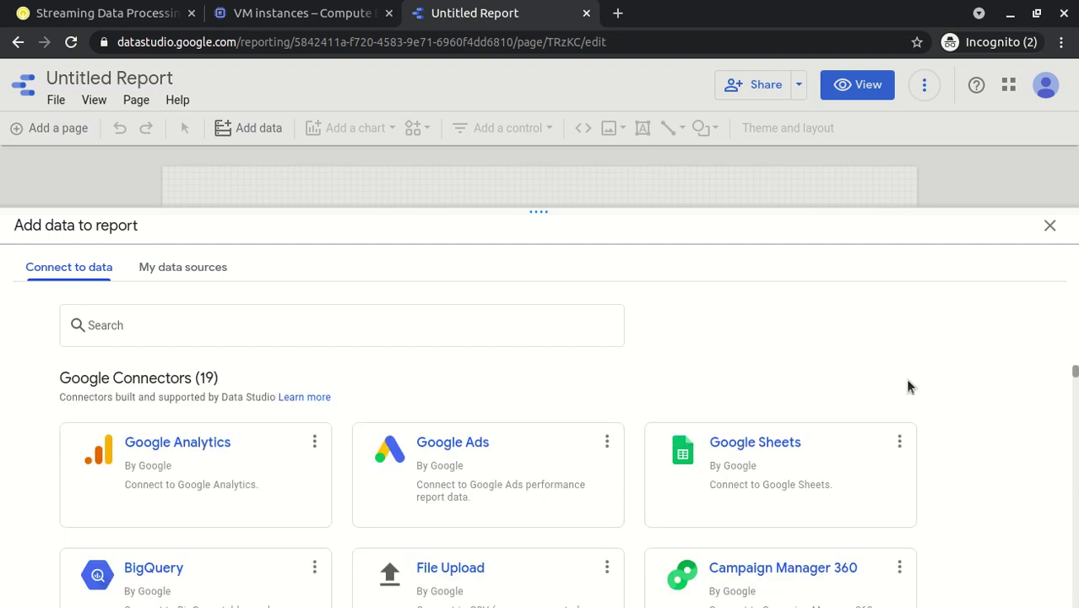
click(197, 589)
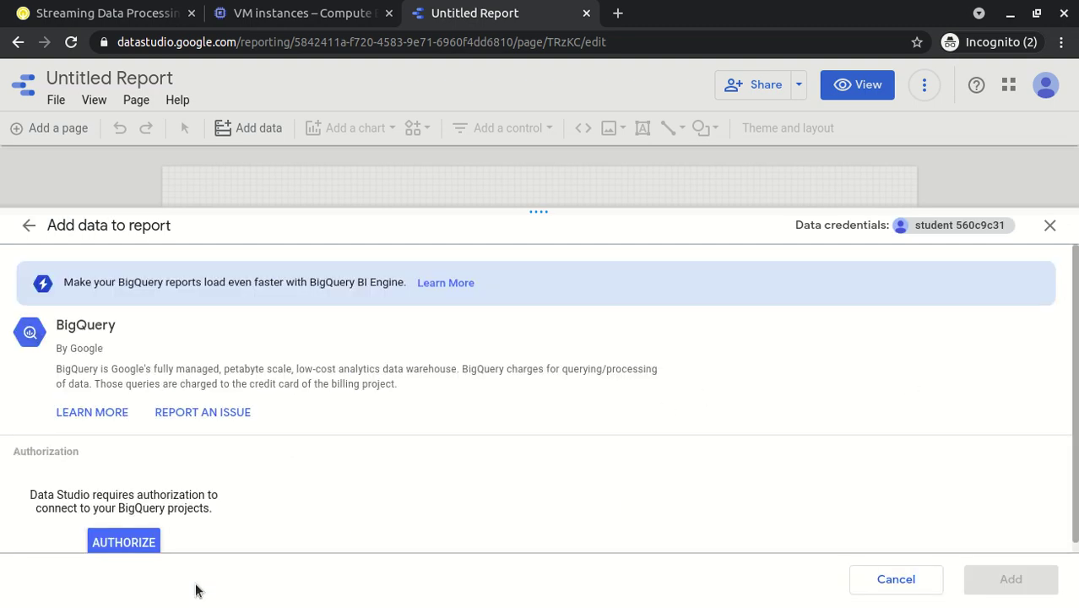
click(126, 542)
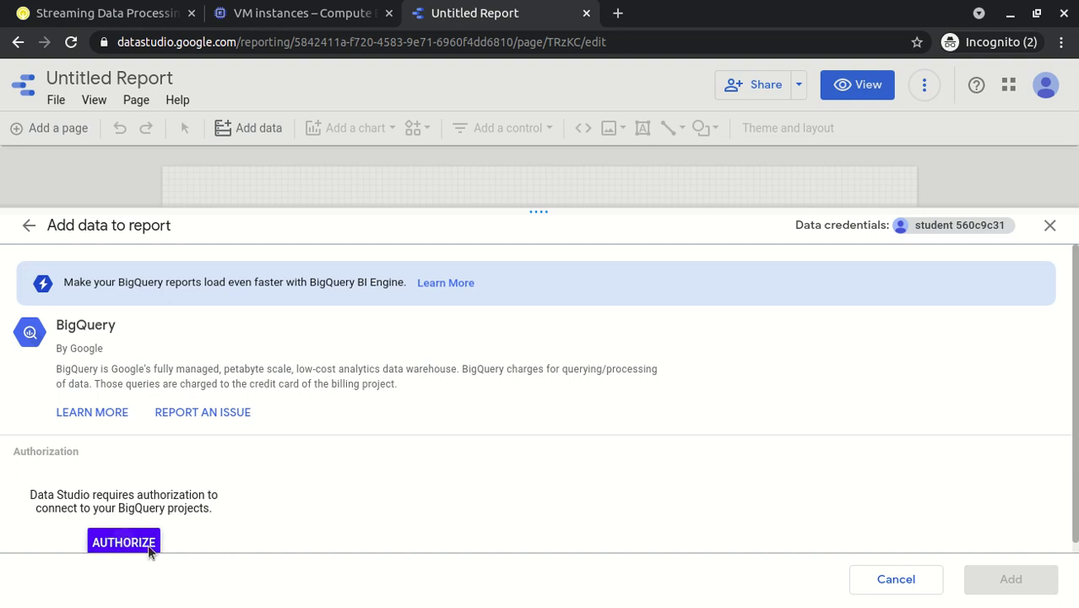
click(123, 542)
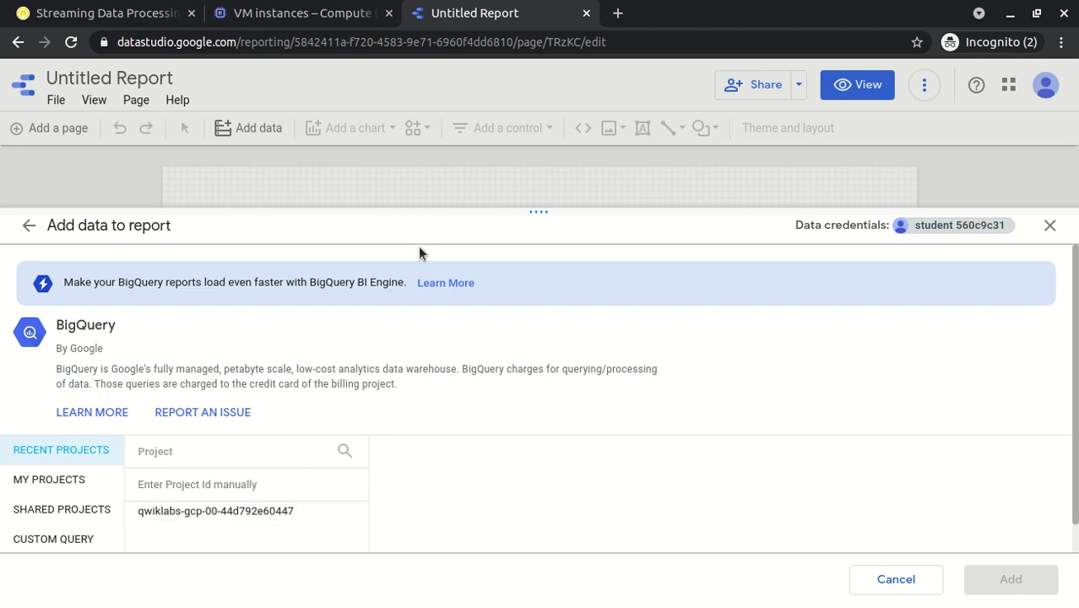
Step: Following lab steps 10 to 17, add the current_conditions table from the Qwiklabs project's demos dataset as the report's data
click(101, 10)
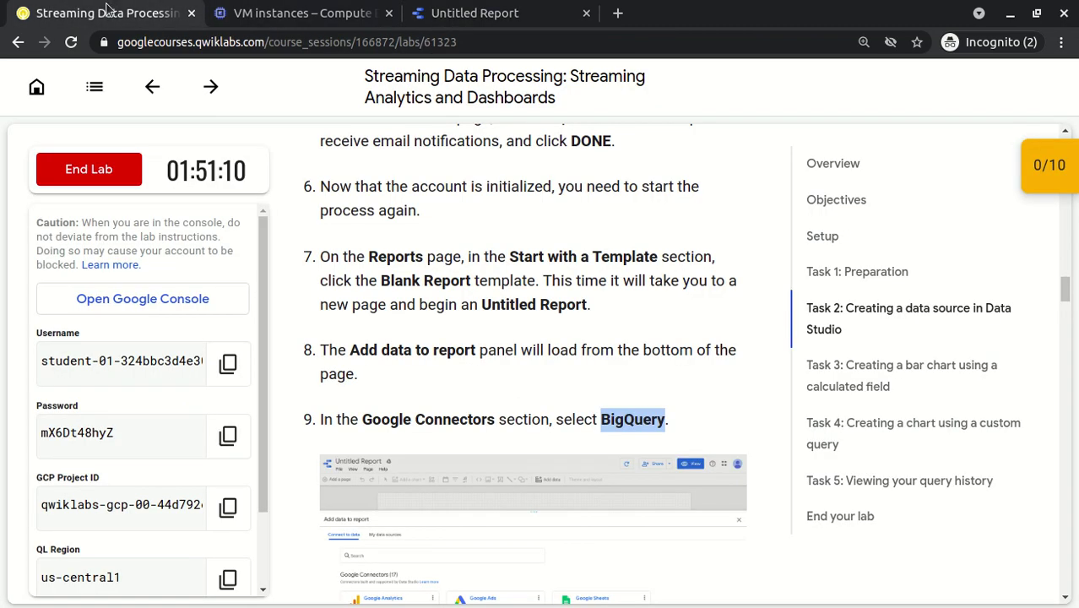
click(422, 307)
scroll(422, 307, down, 1)
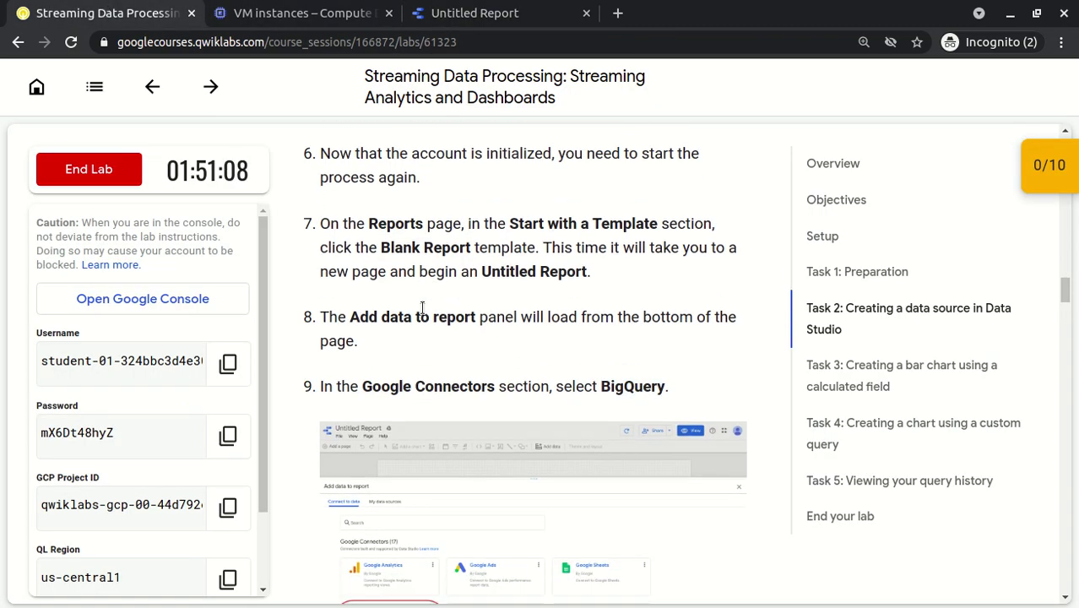
scroll(422, 309, down, 5)
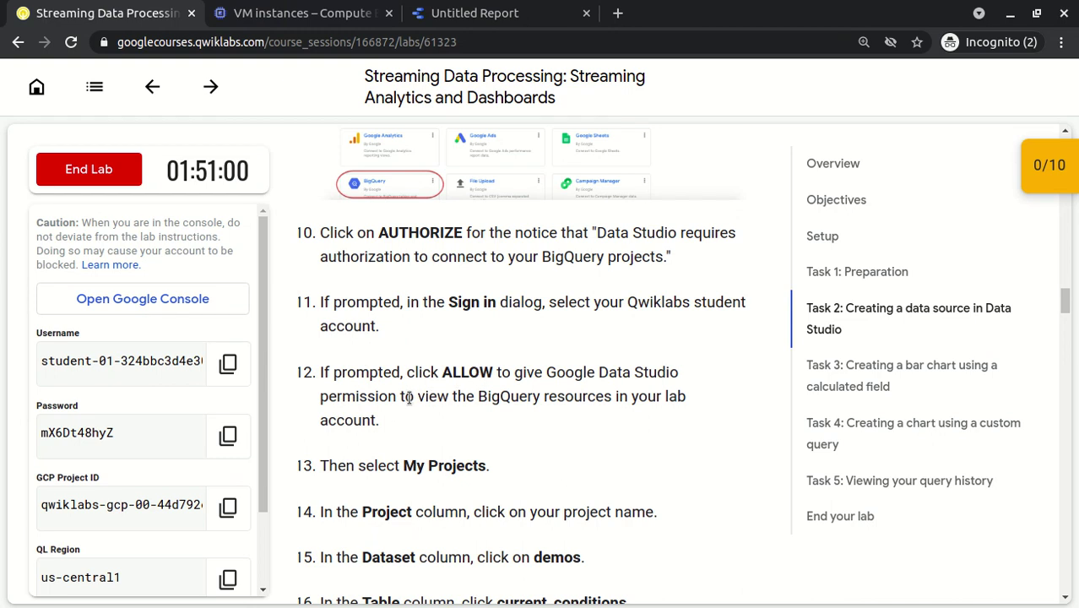
scroll(408, 396, down, 3)
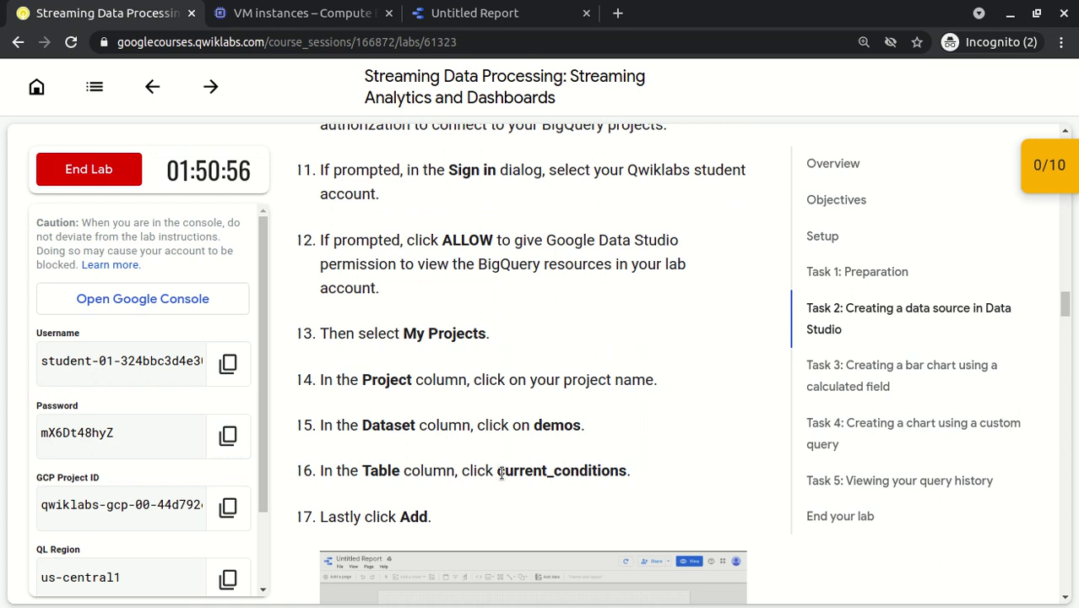
drag(497, 474, 629, 473)
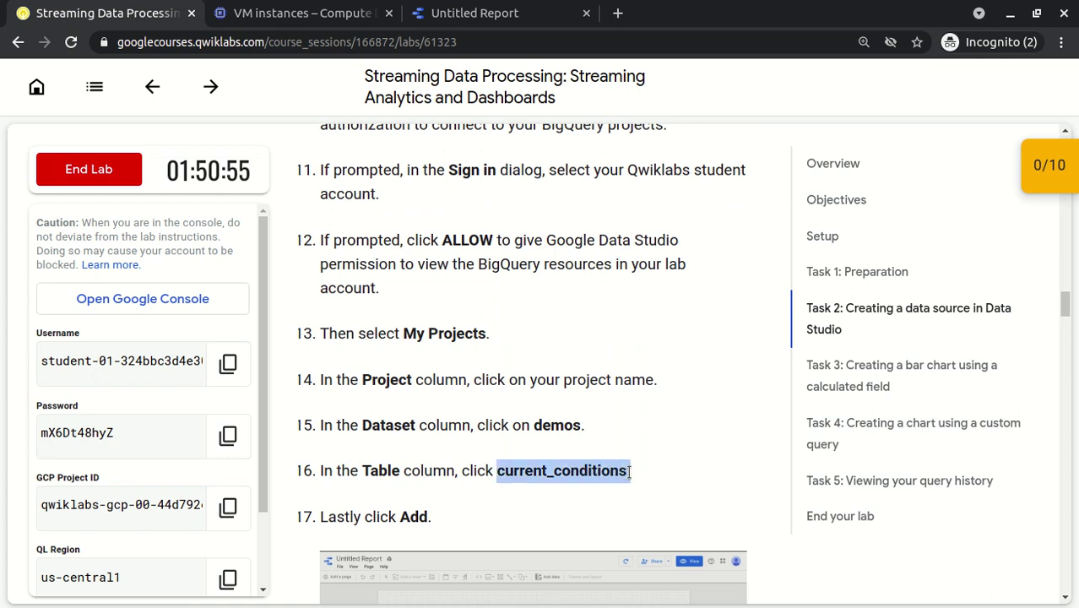
click(487, 14)
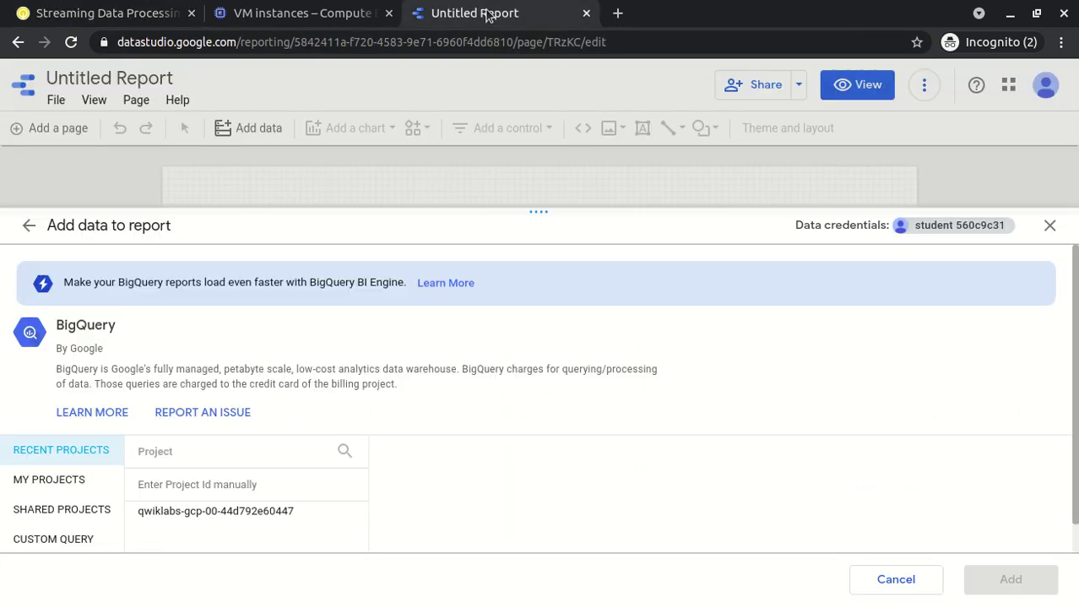
click(185, 515)
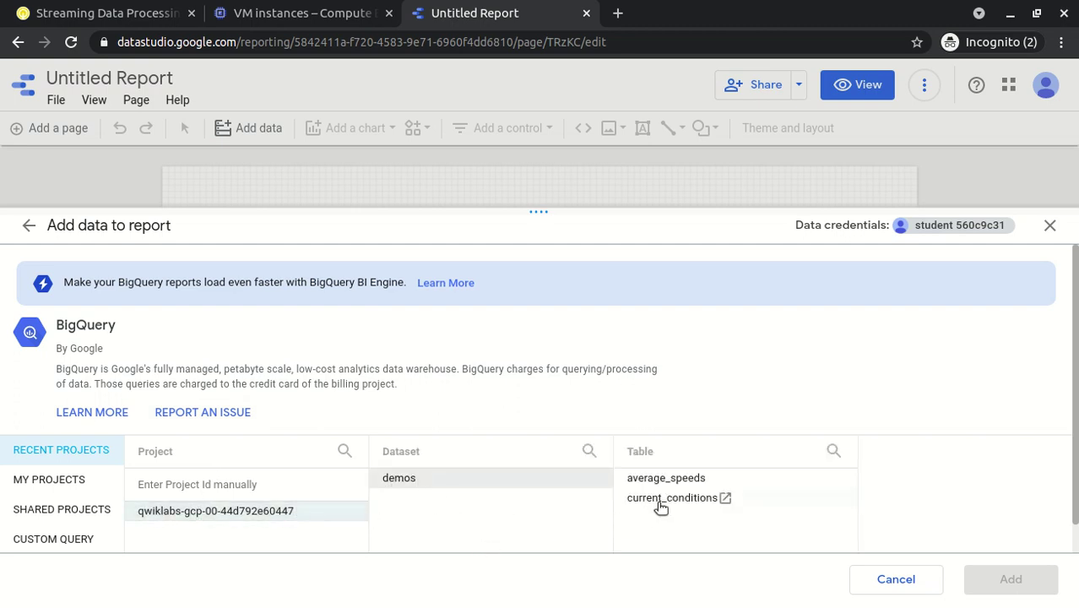
click(667, 502)
click(1005, 587)
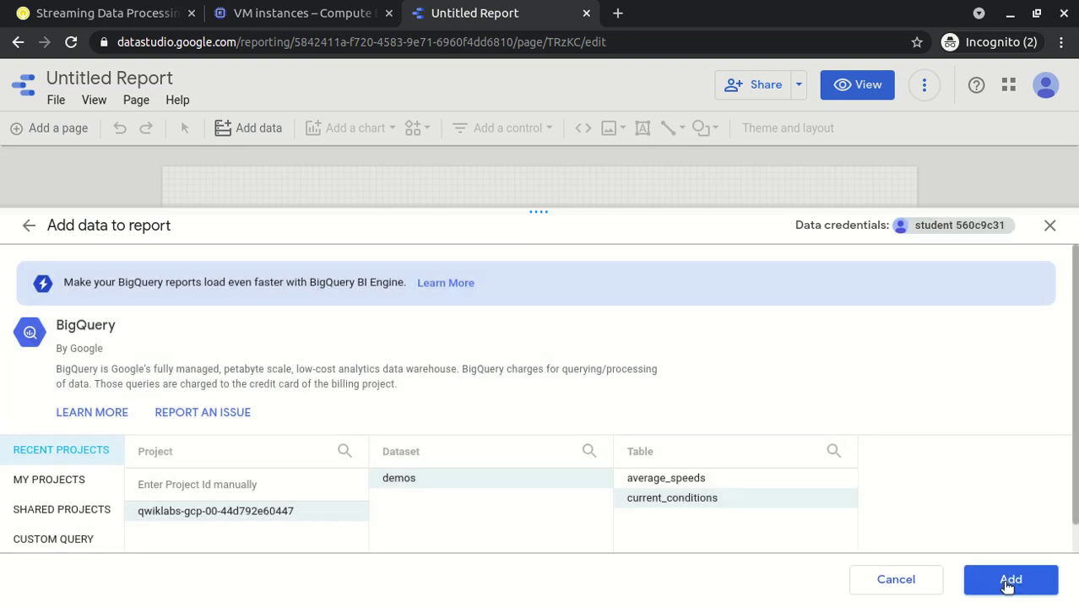
click(1007, 582)
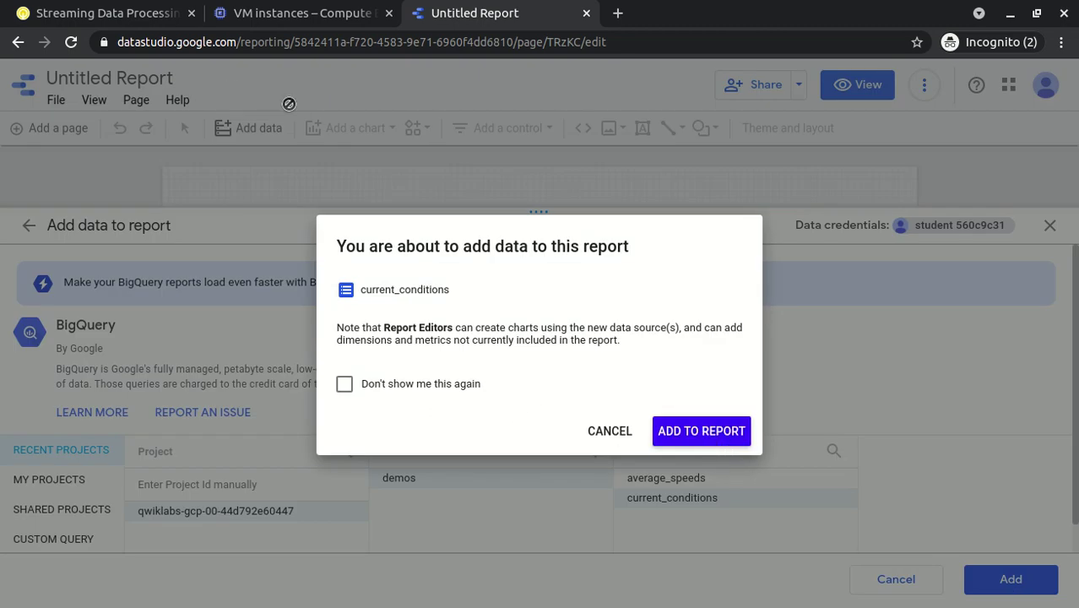
Step: Following lab step 18, confirm adding current_conditions to the report with "Don't show me this again" enabled, and return to the lab instructions
click(114, 14)
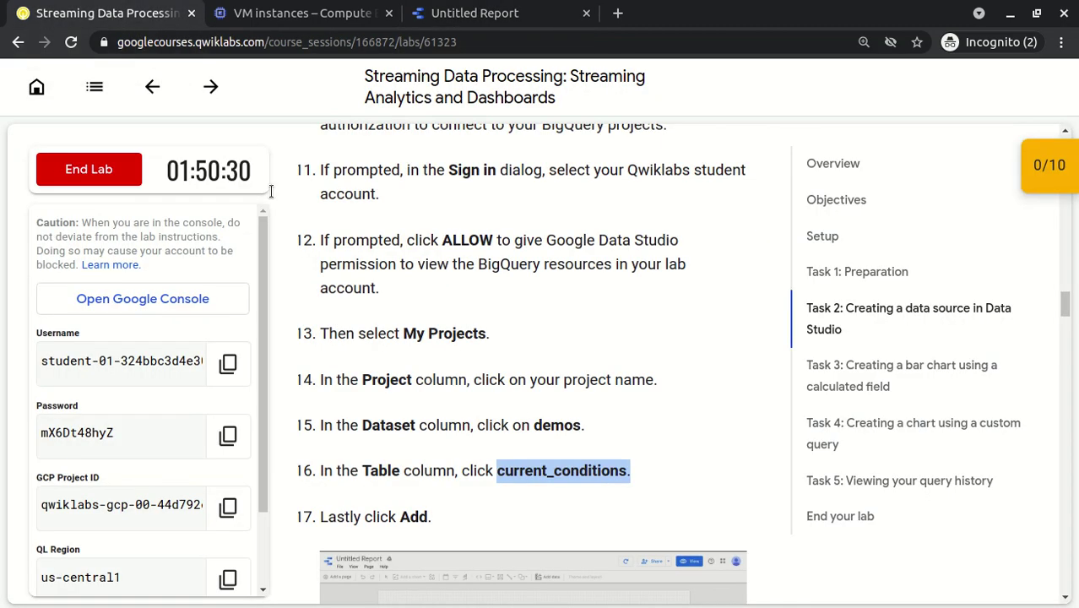
click(356, 310)
scroll(355, 309, down, 1)
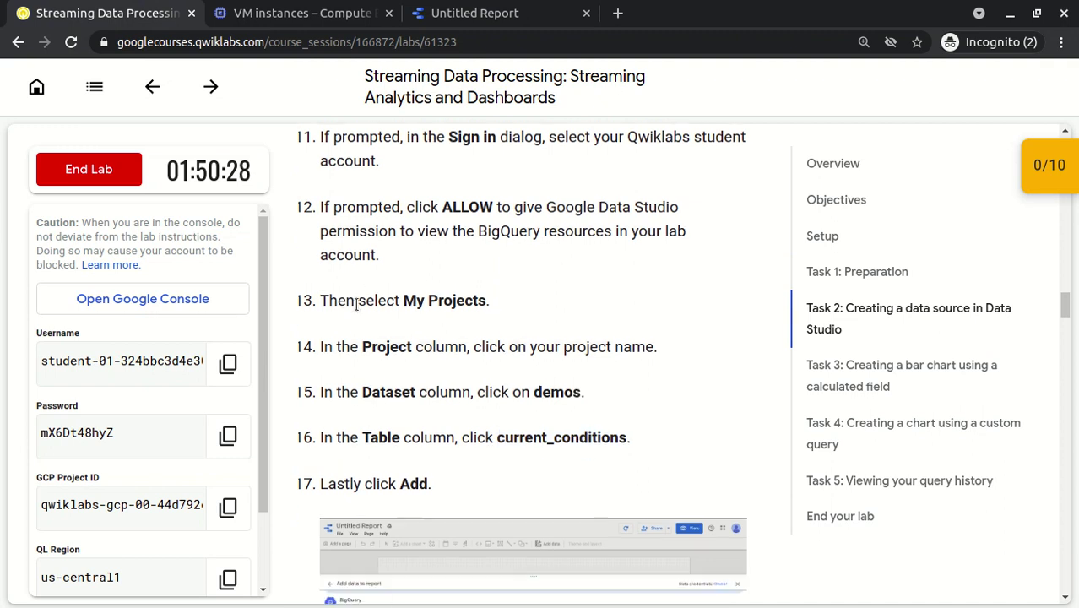
scroll(356, 309, down, 8)
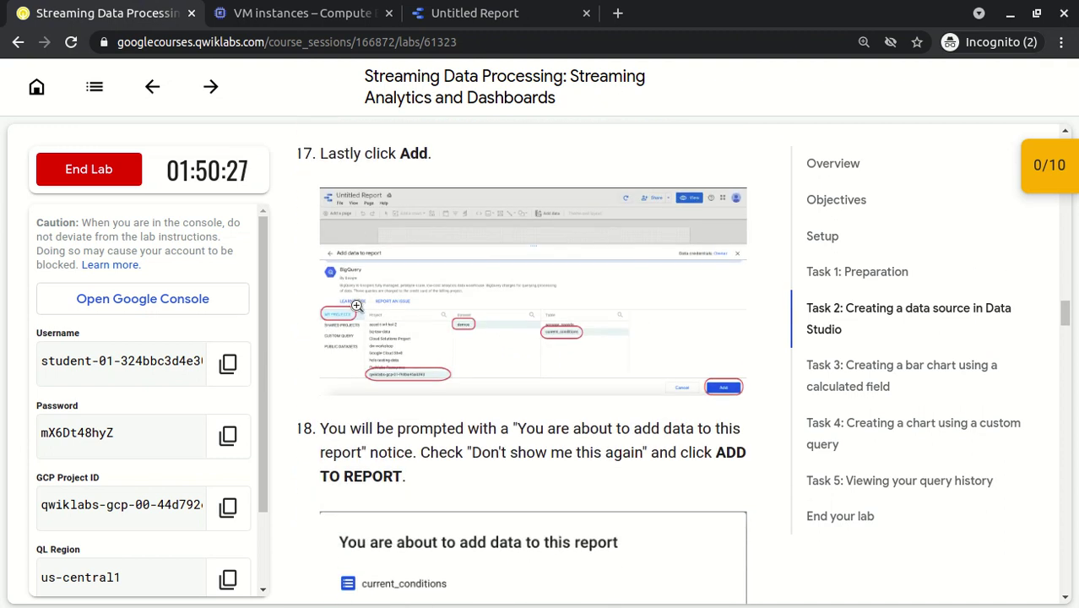
scroll(356, 306, down, 5)
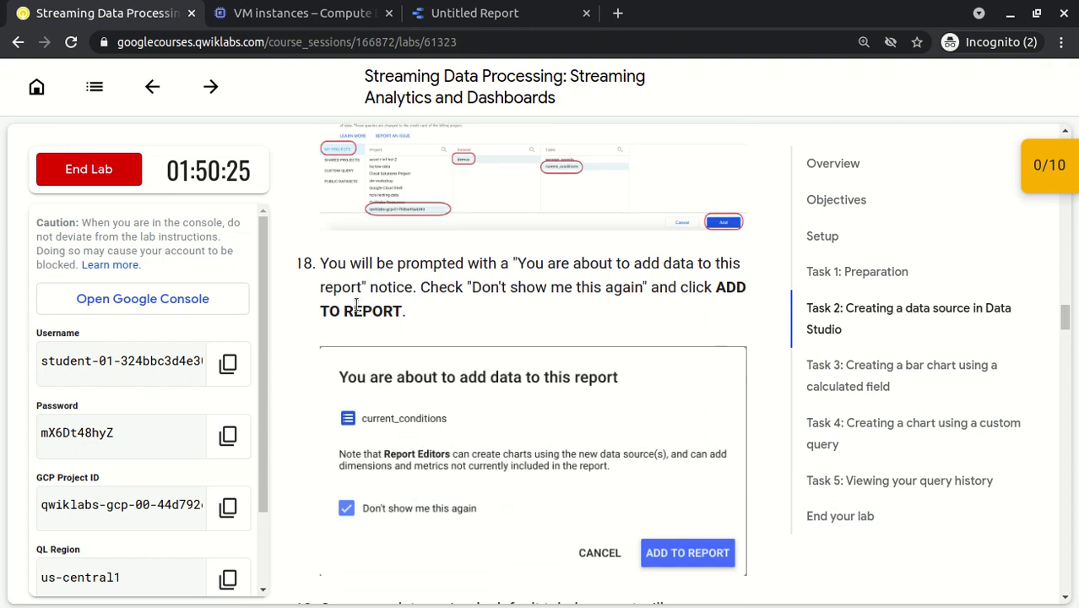
scroll(356, 305, down, 1)
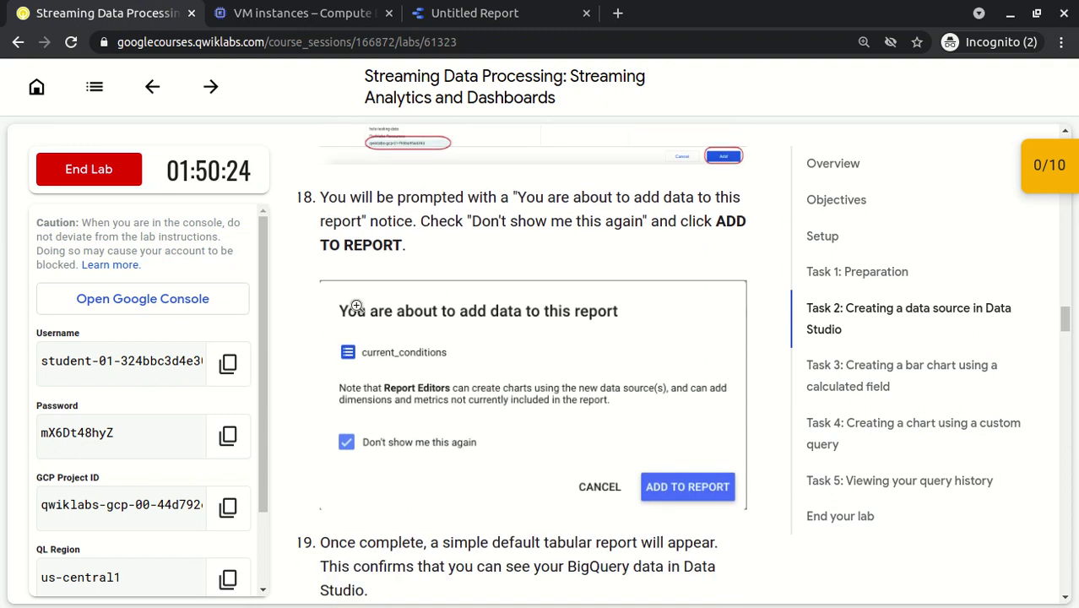
click(477, 19)
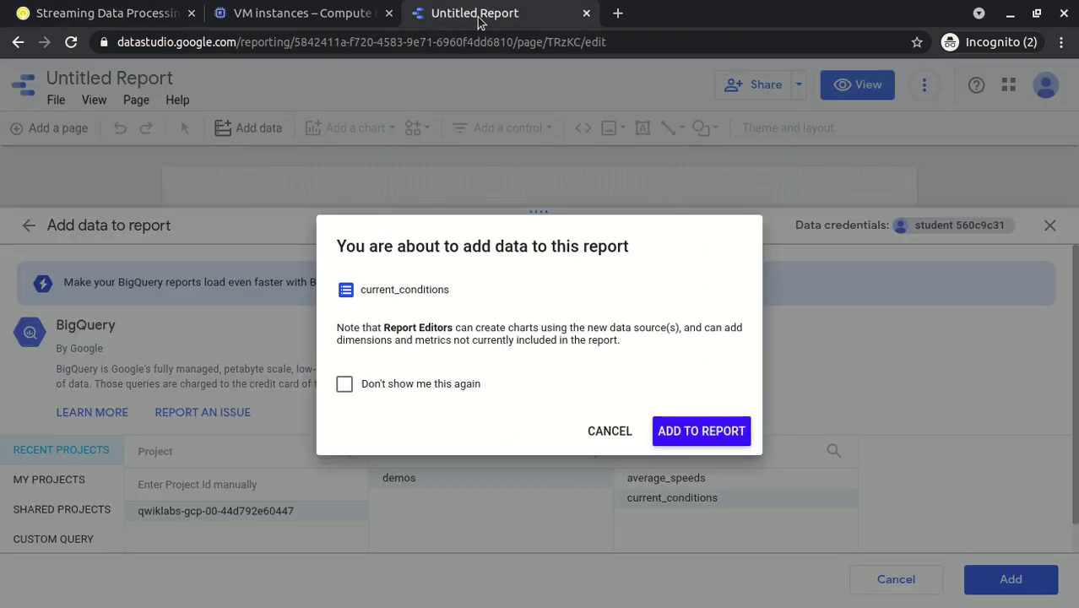
click(345, 384)
click(684, 433)
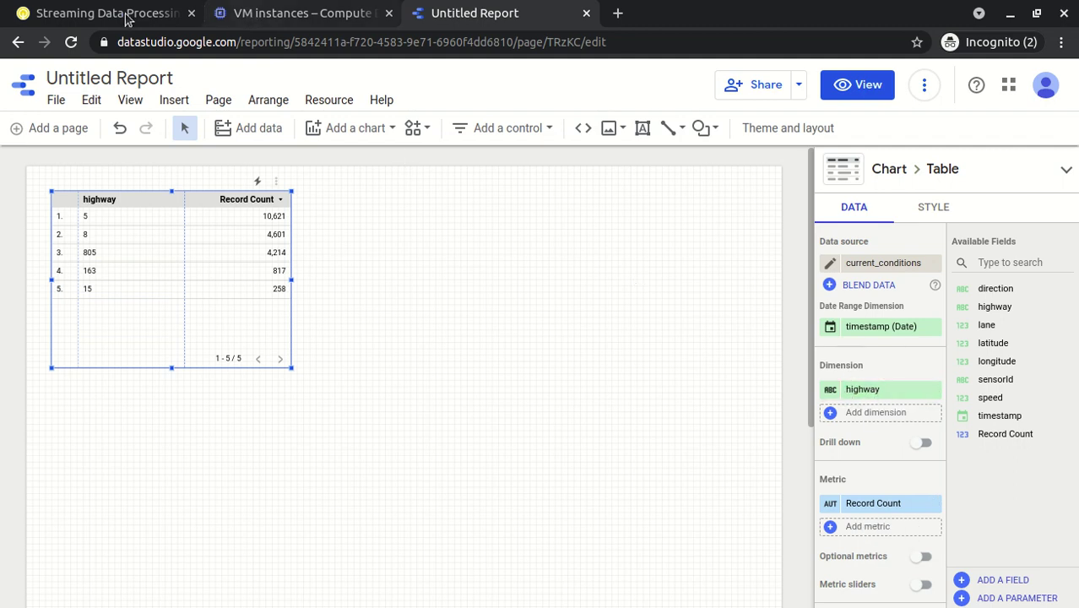
click(72, 15)
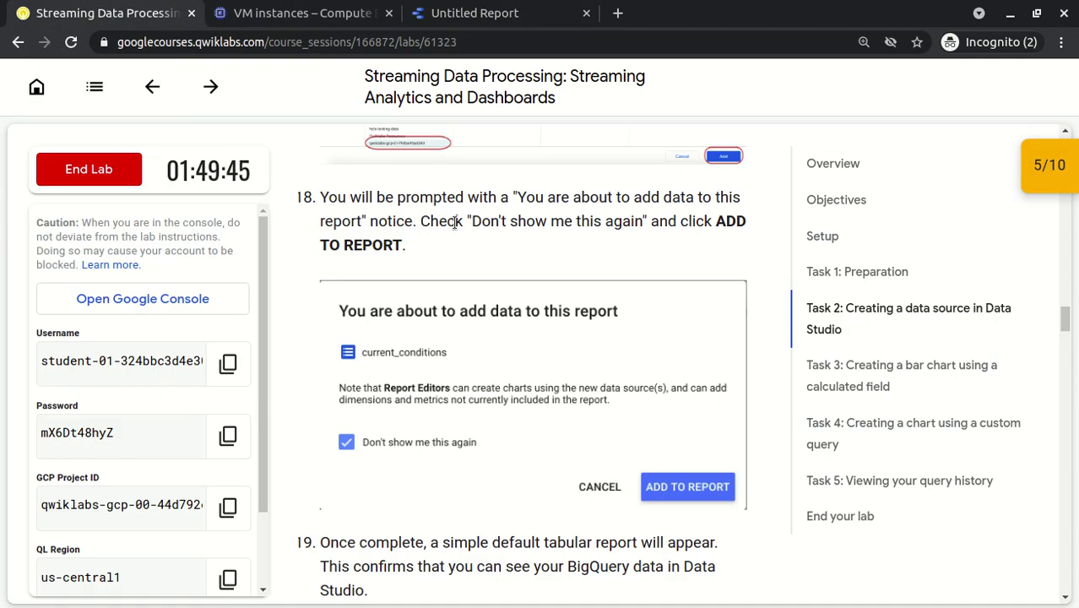
Step: Read lab step 19 on the default tabular report and check progress for the "Creating a data source" objective
scroll(453, 222, down, 3)
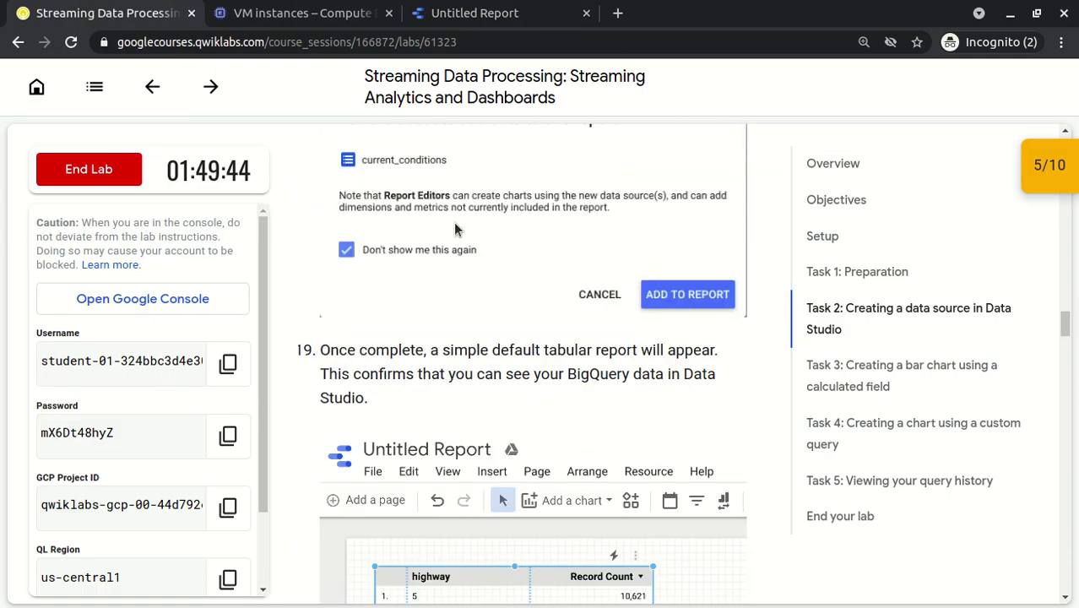
scroll(454, 222, down, 2)
scroll(454, 222, down, 1)
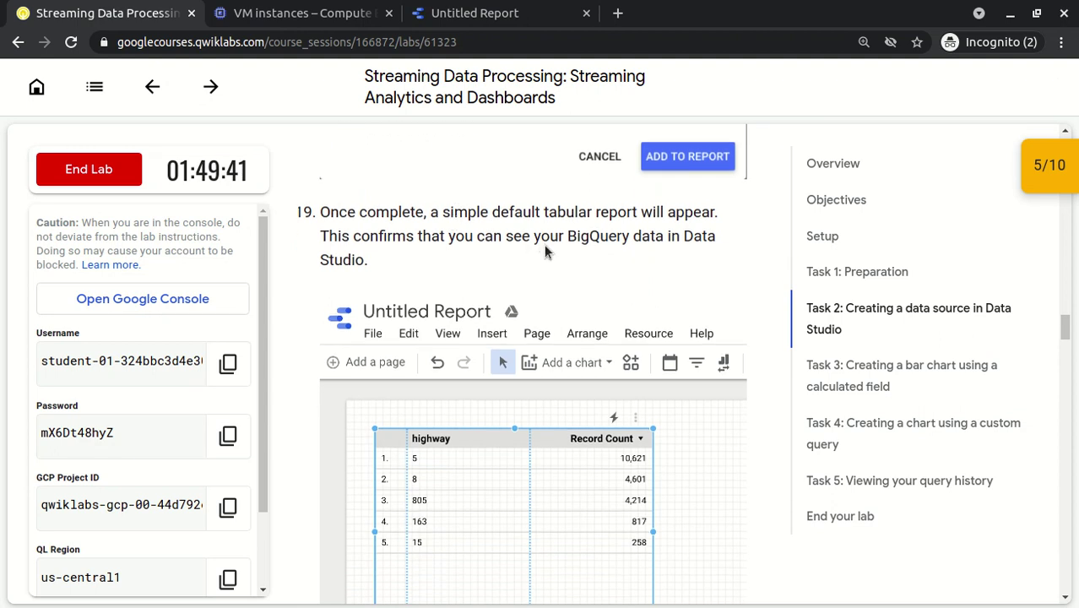
drag(438, 207, 710, 213)
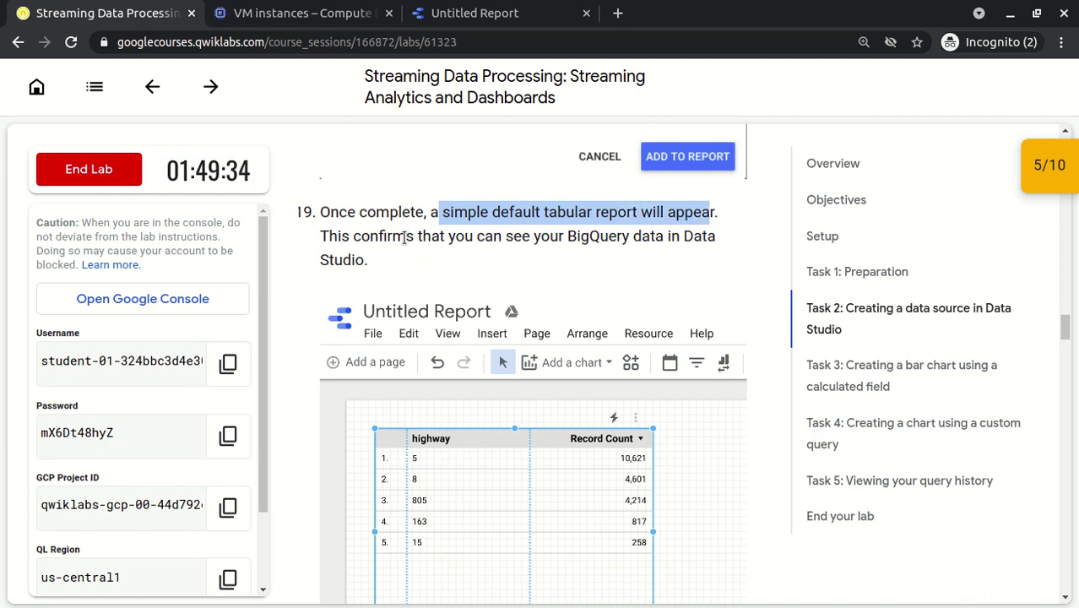
drag(404, 237, 486, 263)
click(486, 265)
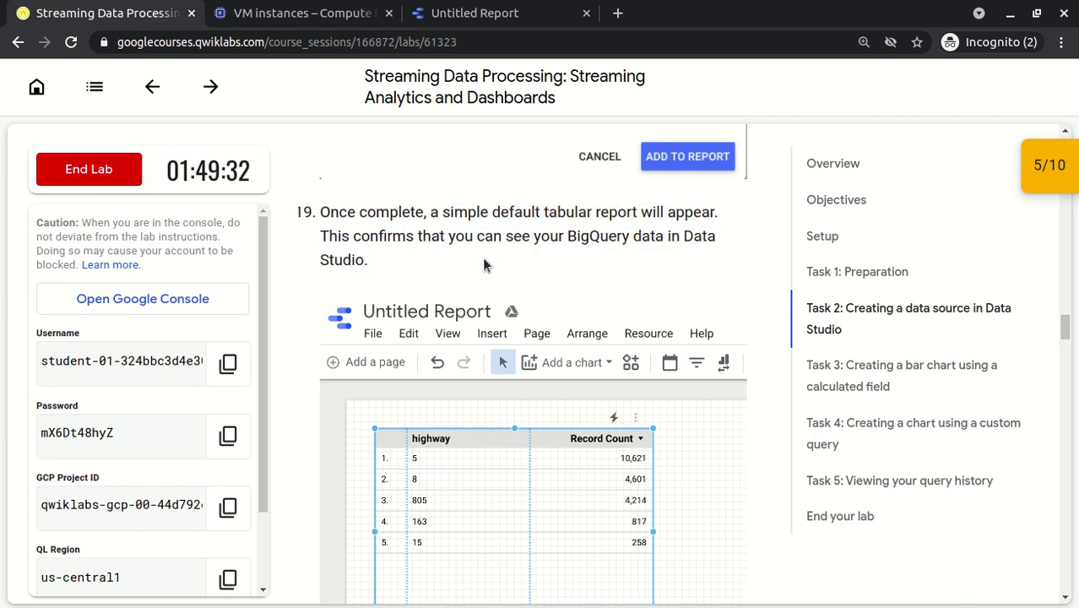
scroll(483, 262, down, 2)
scroll(484, 259, down, 4)
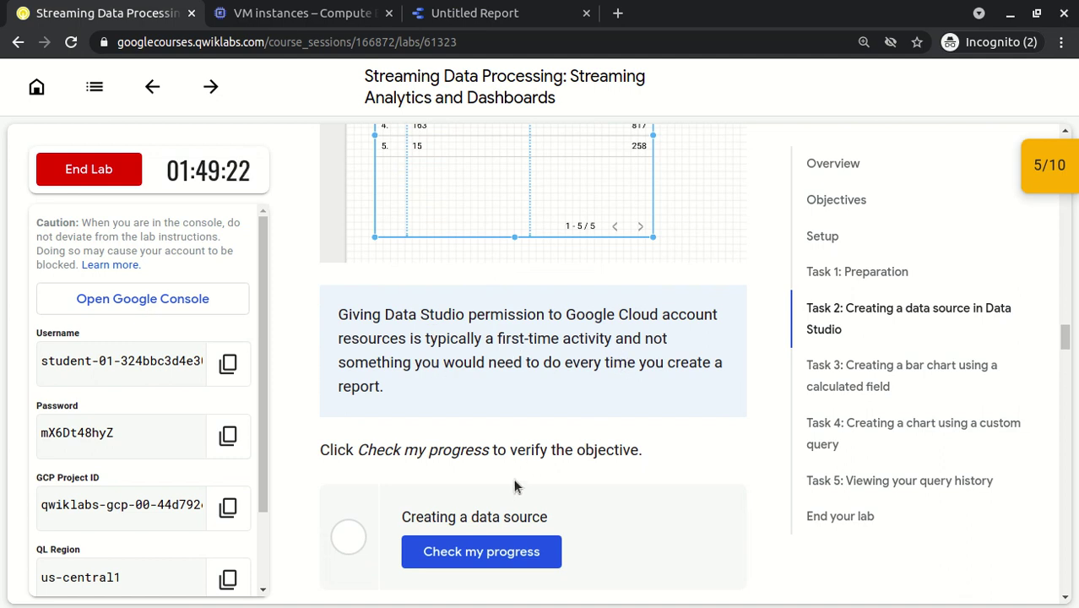
click(497, 553)
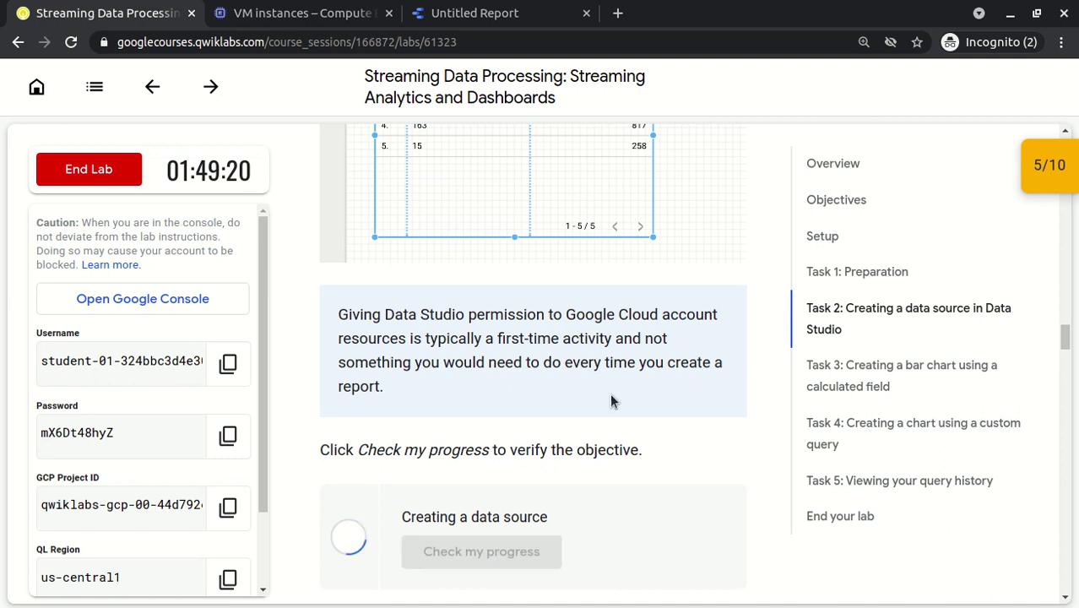
scroll(627, 438, down, 1)
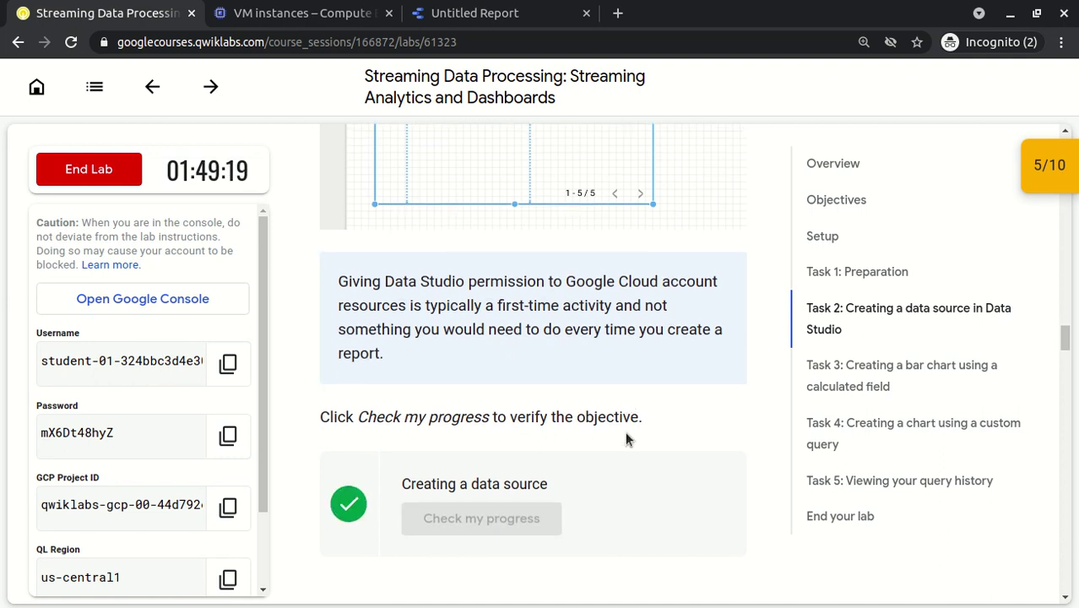
Step: Read the Task 3 introduction and its optional renaming step, and copy the project ID from the Google Cloud console's project selector
scroll(626, 436, down, 5)
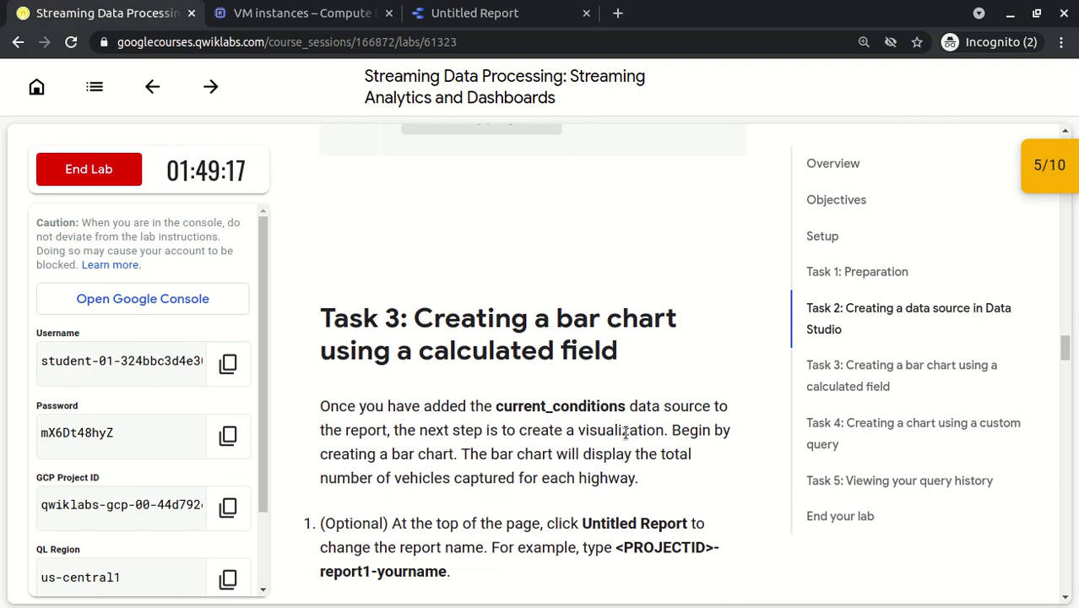
drag(321, 289, 638, 327)
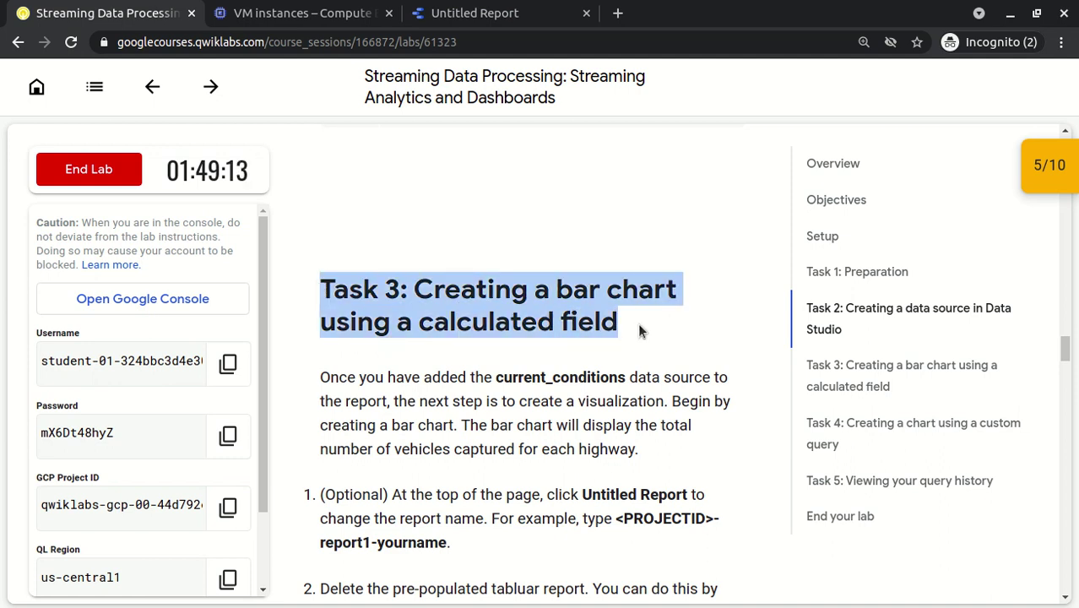
click(638, 328)
scroll(638, 328, down, 2)
scroll(639, 331, down, 2)
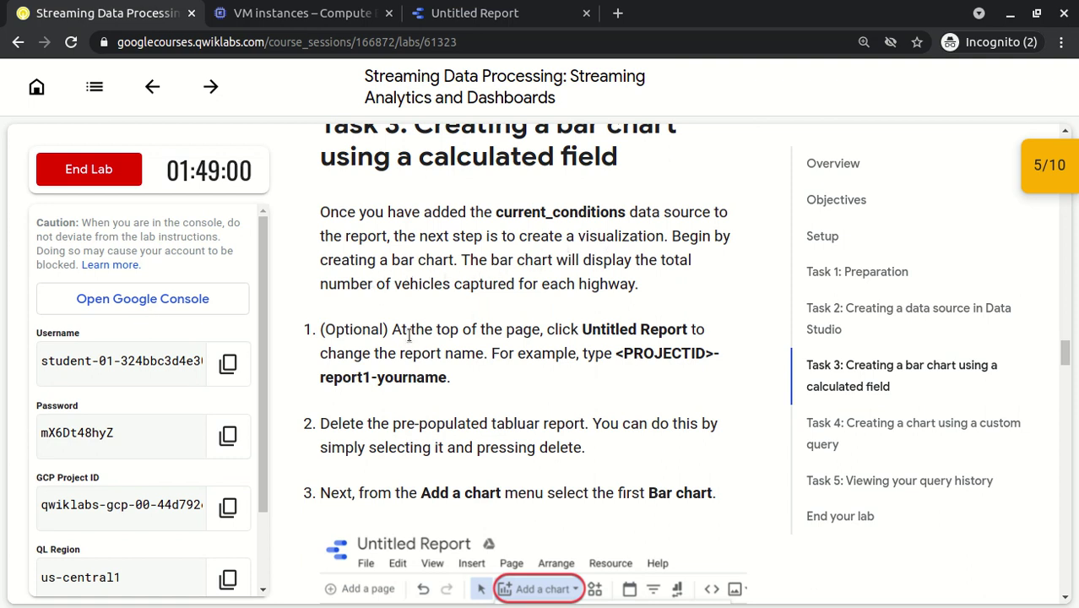
drag(392, 330, 682, 330)
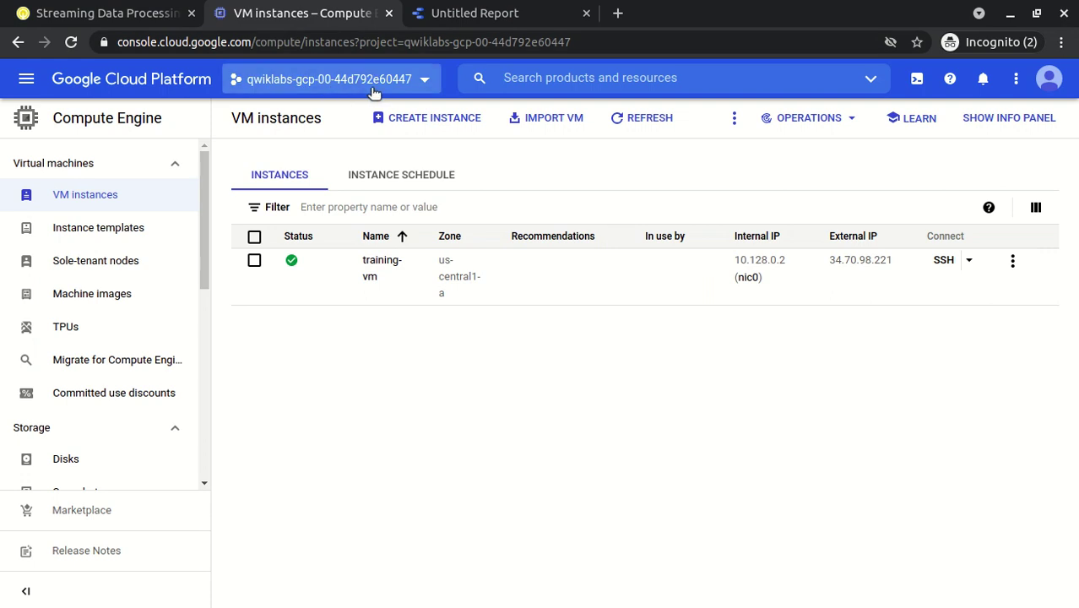
click(426, 88)
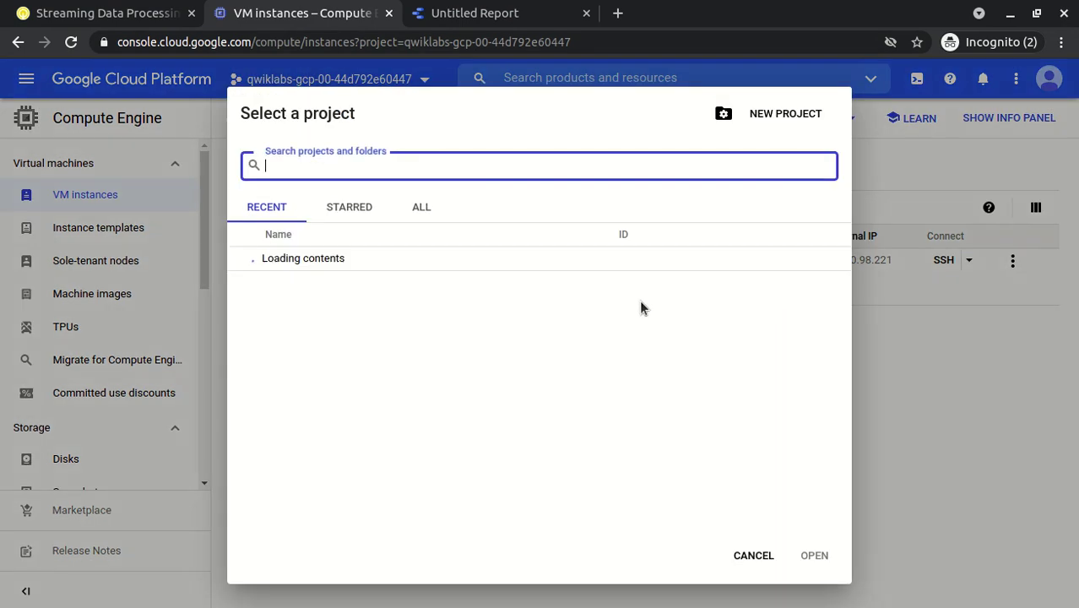
drag(597, 265, 762, 261)
key(ctrl+c)
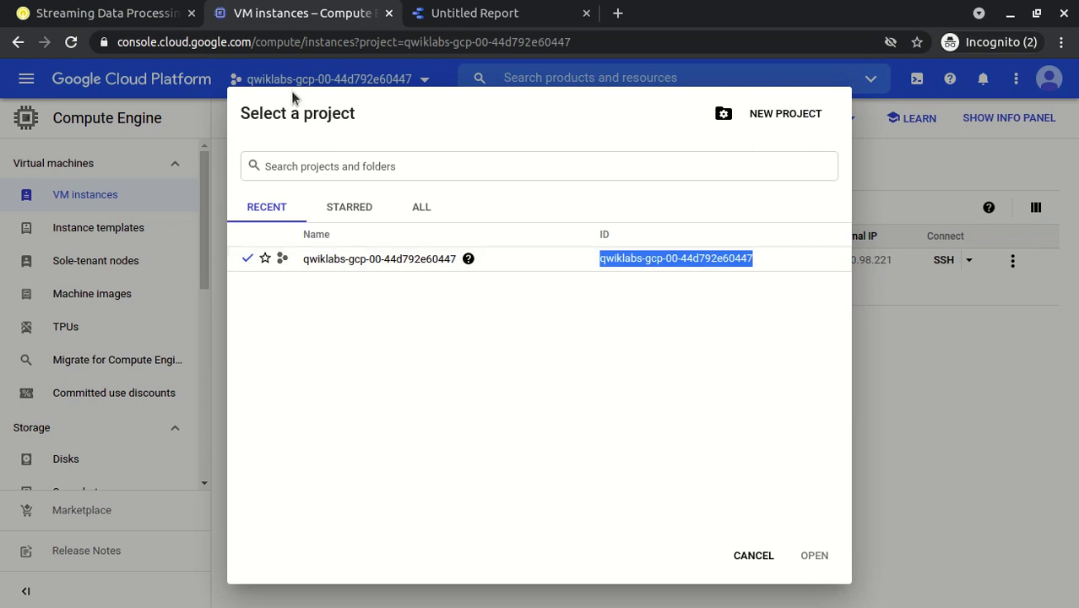
Step: Rename the untitled Data Studio report to the copied project ID followed by "-report1-" and the author's first name
click(108, 20)
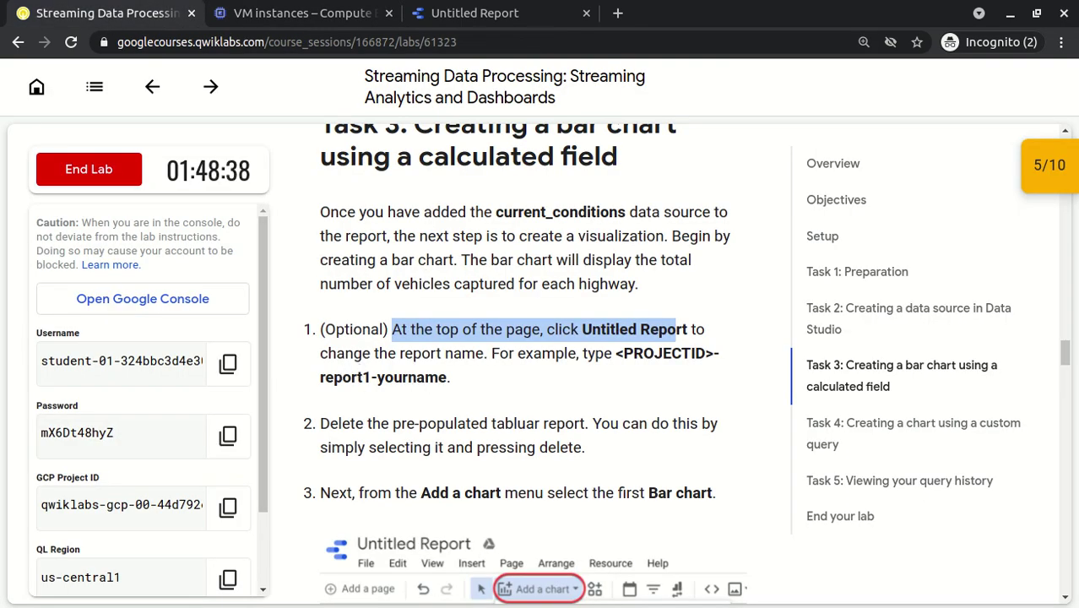
click(493, 15)
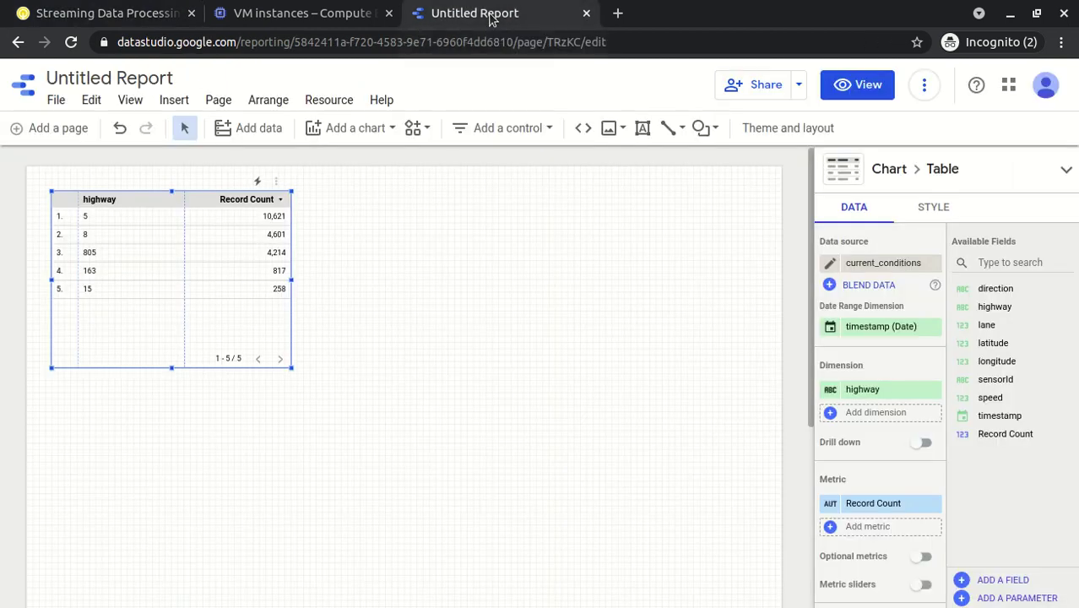
click(177, 79)
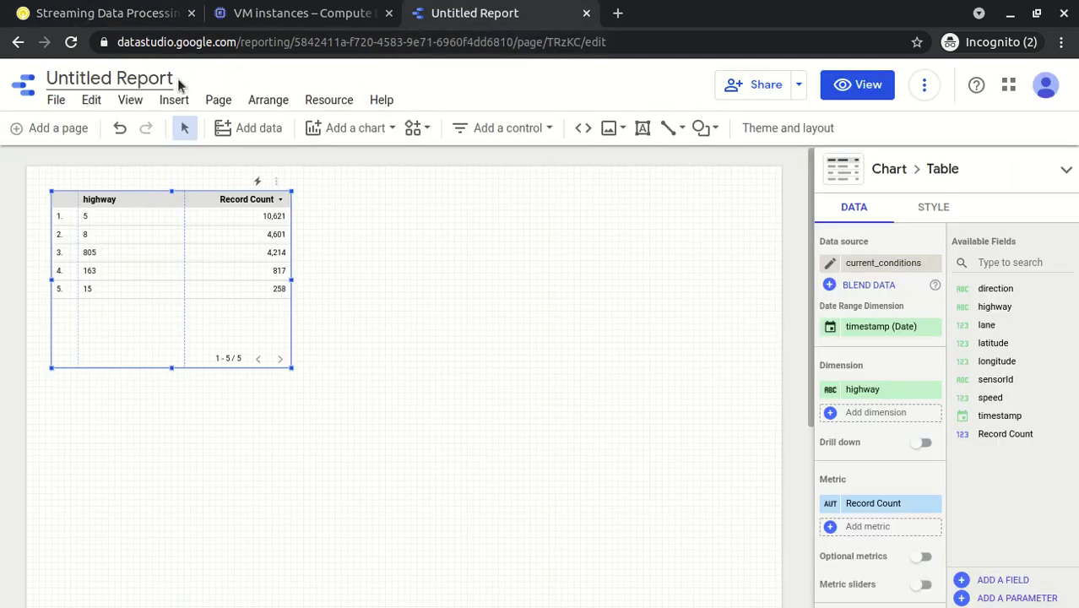
key(BackSpace)
key(BackSpace)
key(BackSpace)
key(BackSpace)
key(BackSpace)
key(BackSpace)
key(BackSpace)
key(BackSpace)
key(BackSpace)
key(BackSpace)
key(BackSpace)
key(BackSpace)
key(BackSpace)
key(BackSpace)
key(BackSpace)
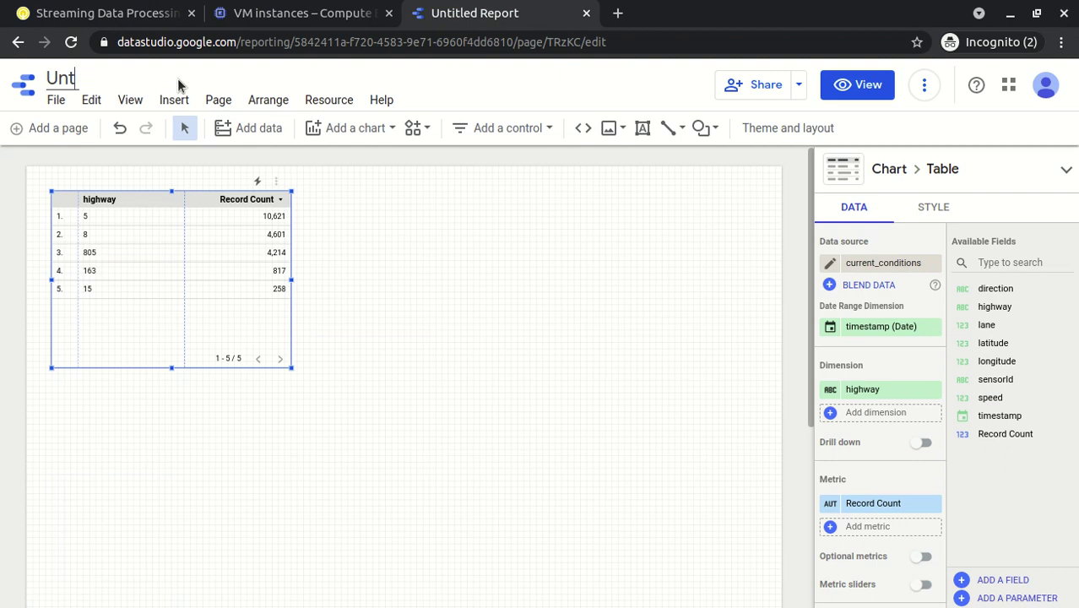
key(ctrl+v)
text(-report1-sumanshu)
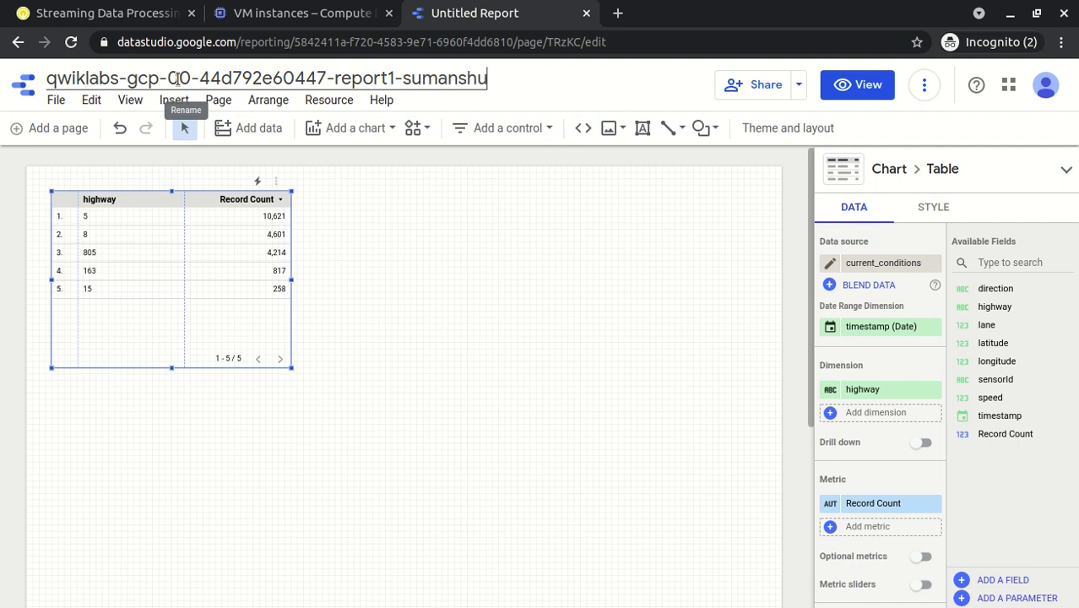
key(Return)
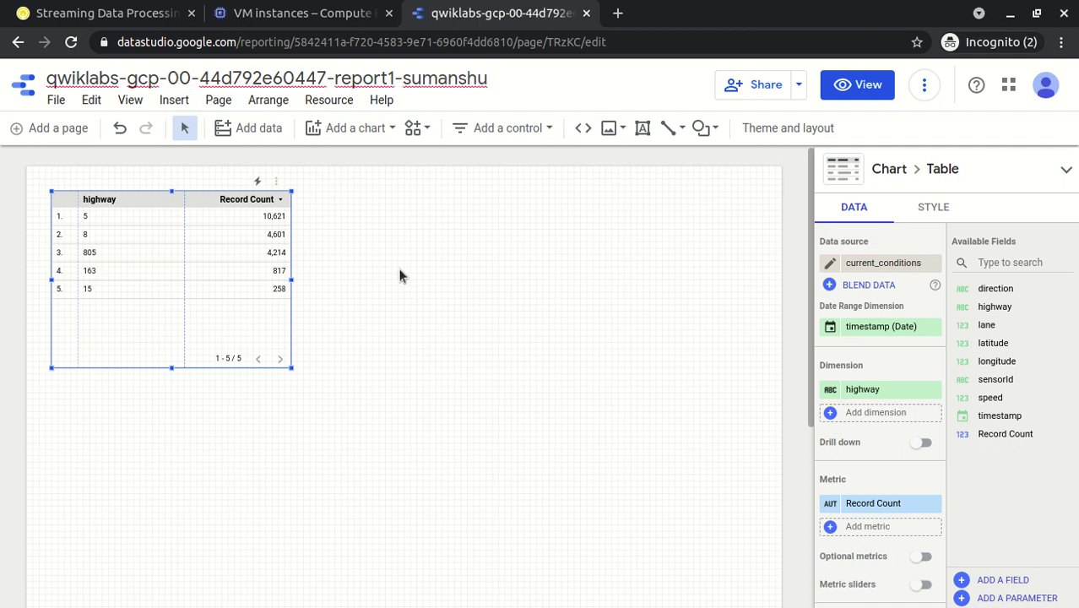
click(400, 275)
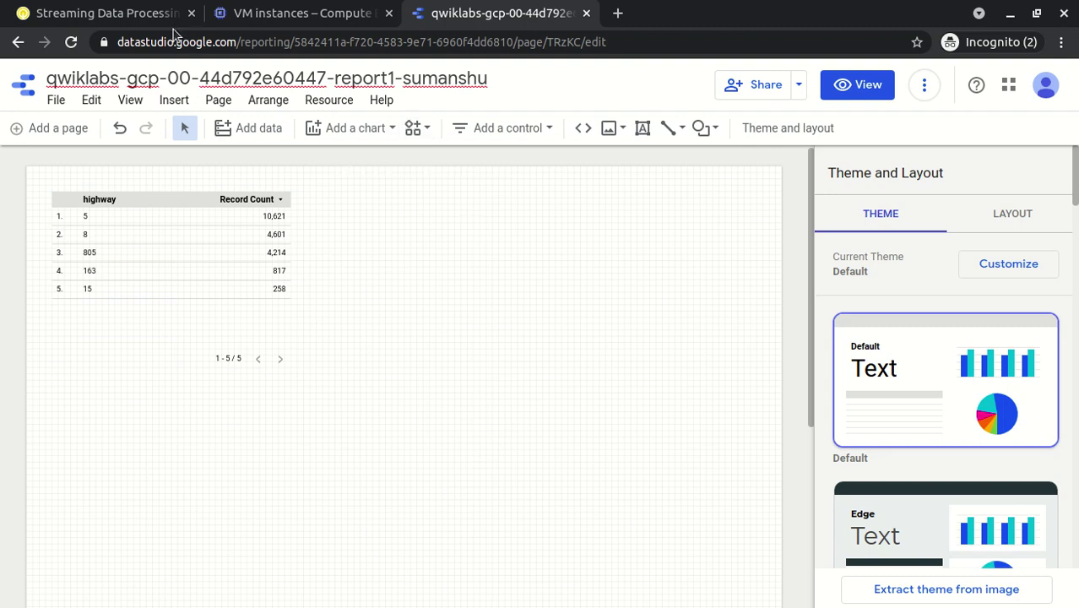
Step: Following Task 3 step 2 of the lab, delete the pre-populated highway and Record Count table from the report
click(127, 13)
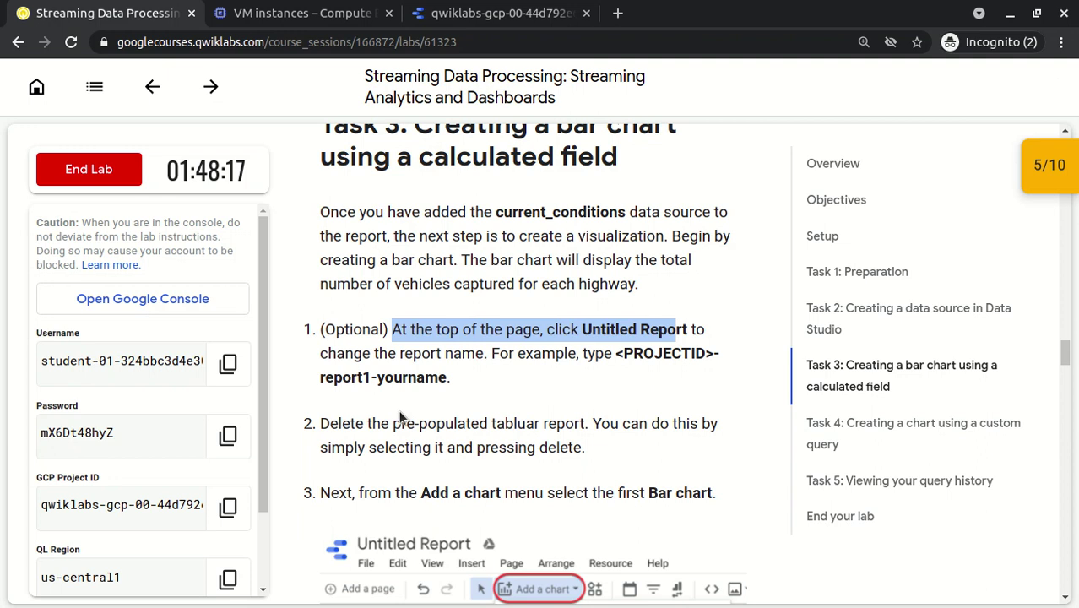
drag(321, 423, 587, 422)
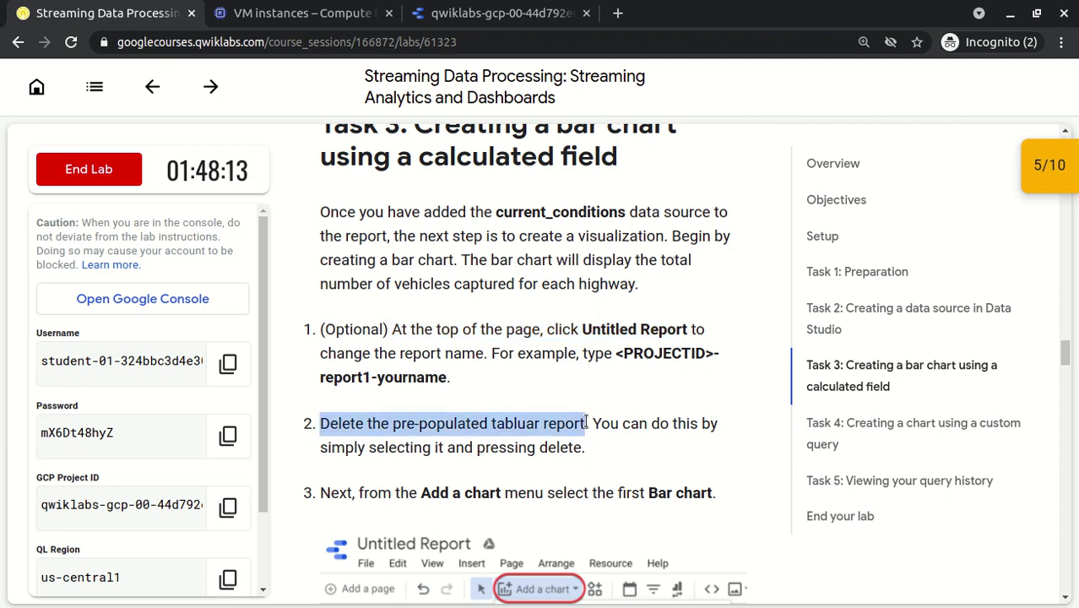
scroll(587, 423, down, 2)
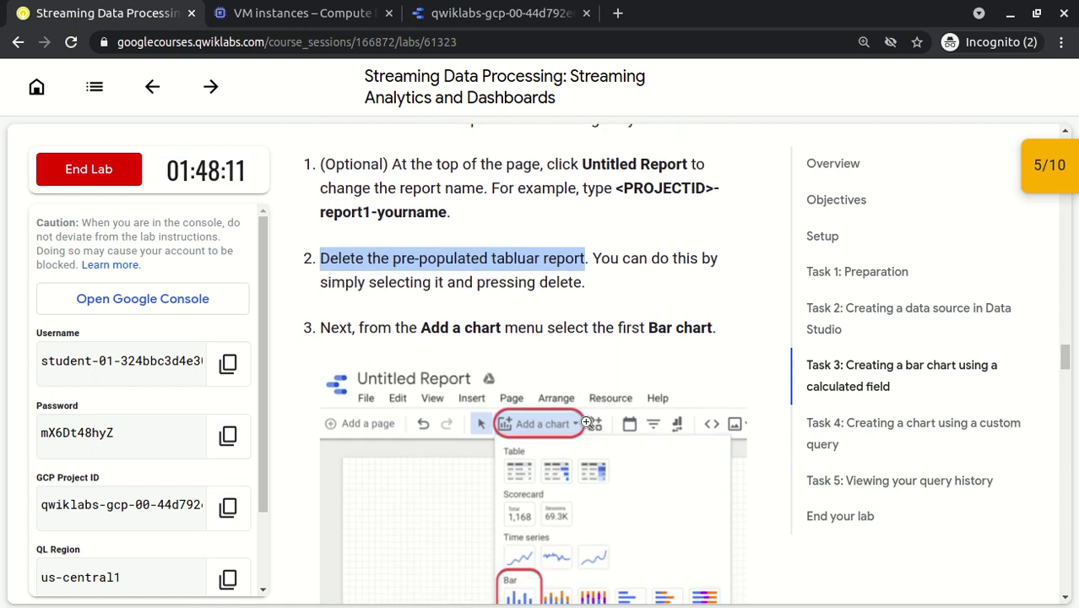
click(462, 15)
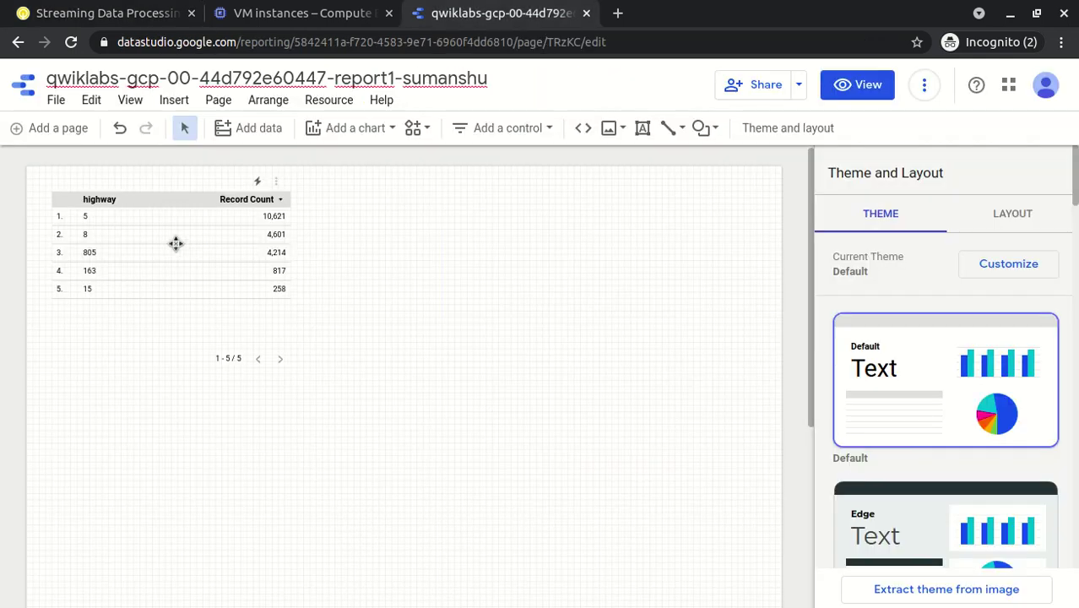
click(175, 243)
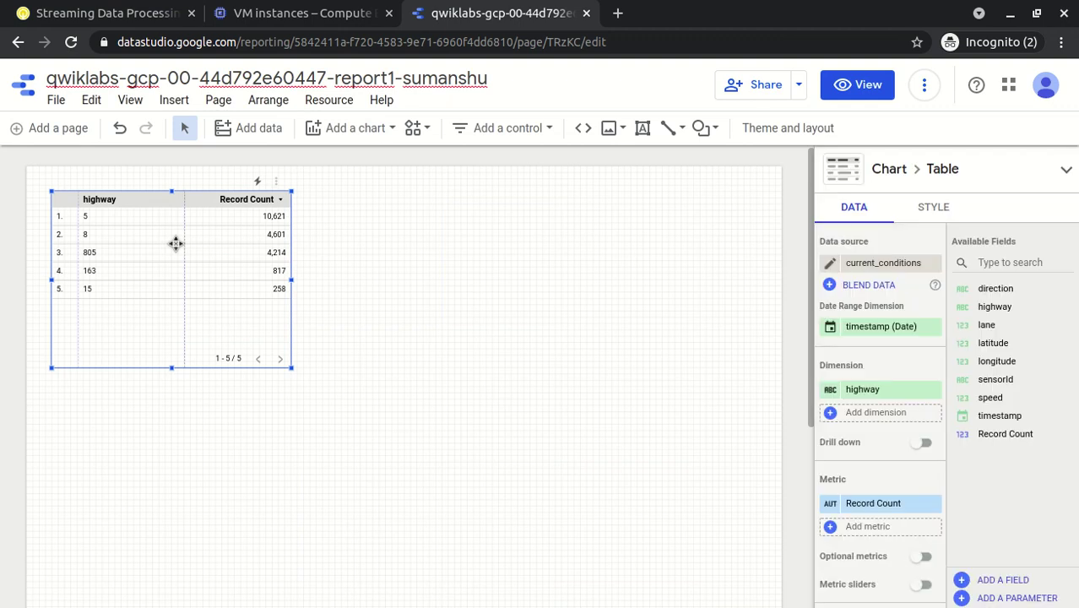
key(Delete)
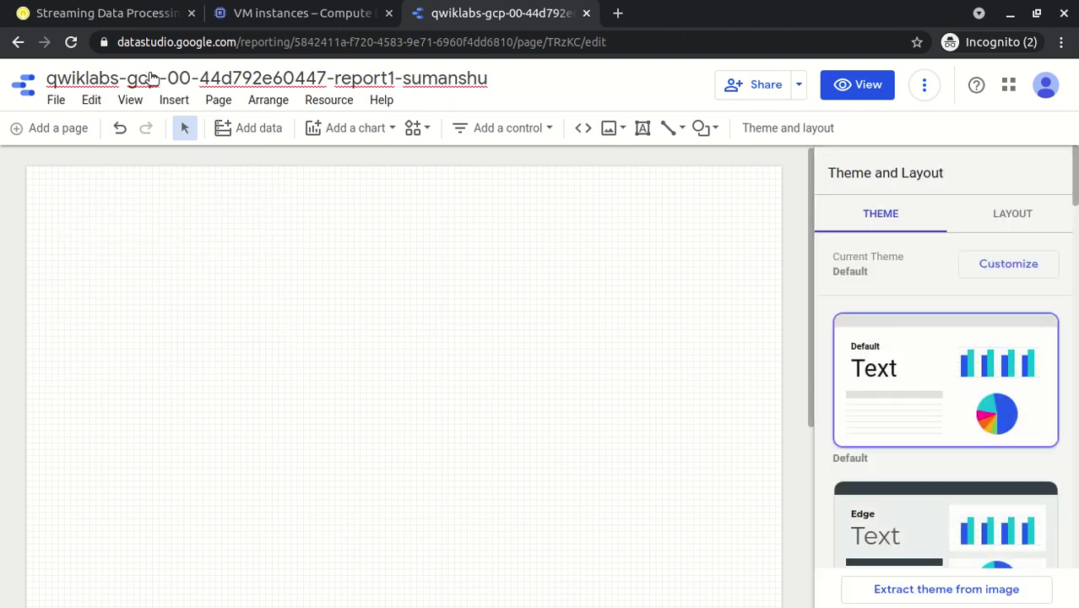
Step: Following Task 3 step 3, add the first Bar chart type to the empty report page and return to the lab instructions
click(107, 16)
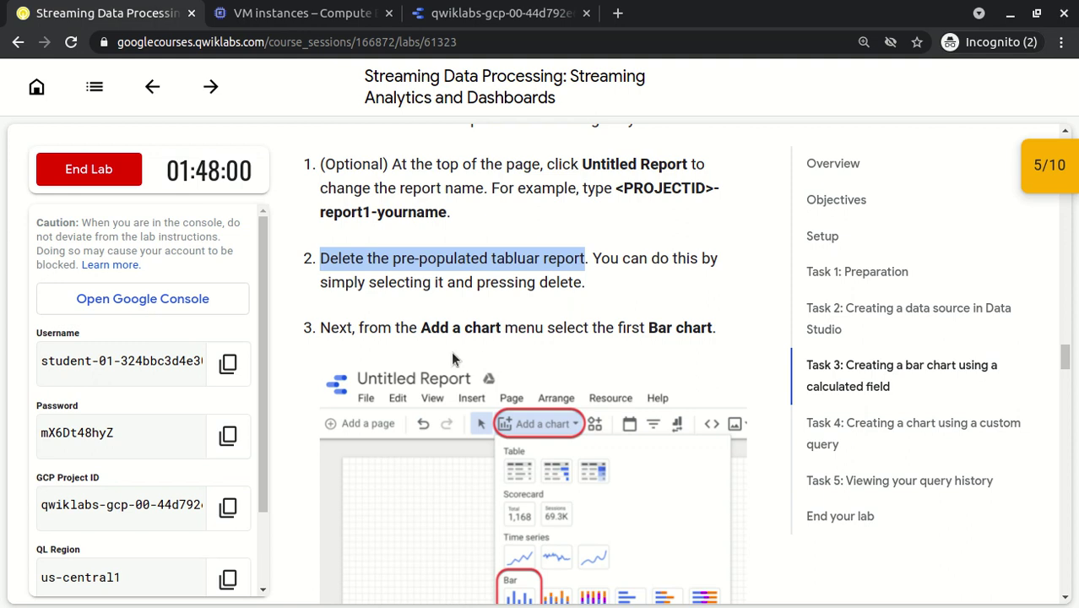
drag(420, 326, 709, 332)
click(709, 332)
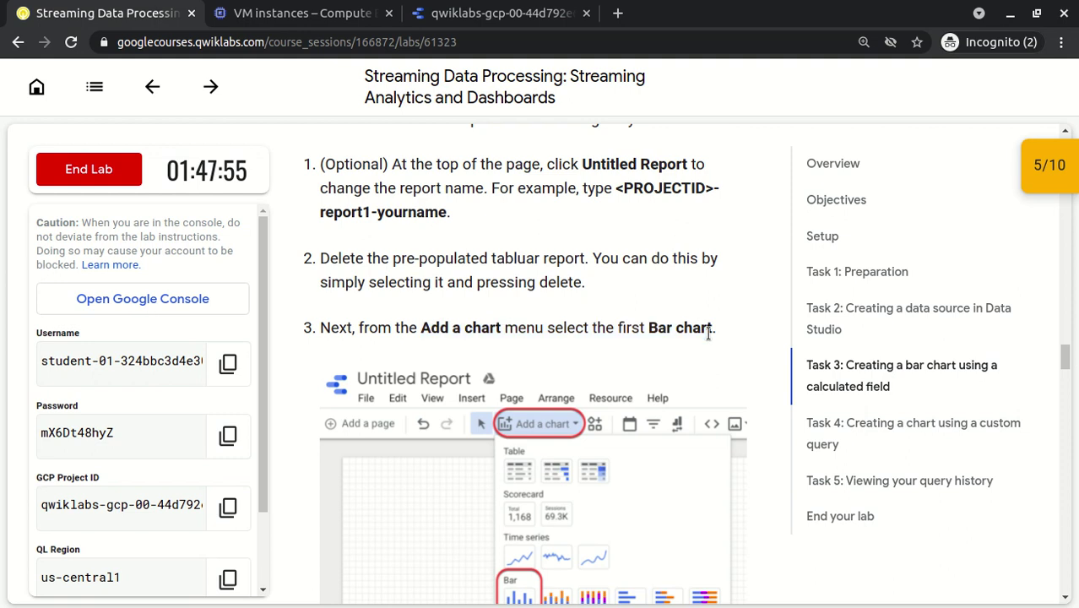
scroll(709, 333, down, 1)
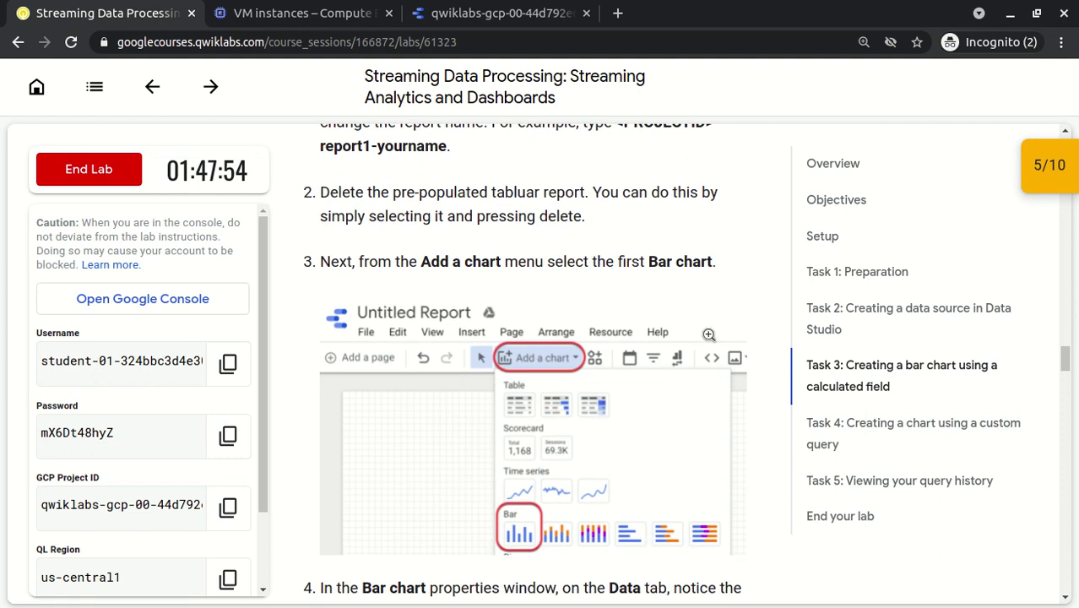
scroll(709, 334, down, 3)
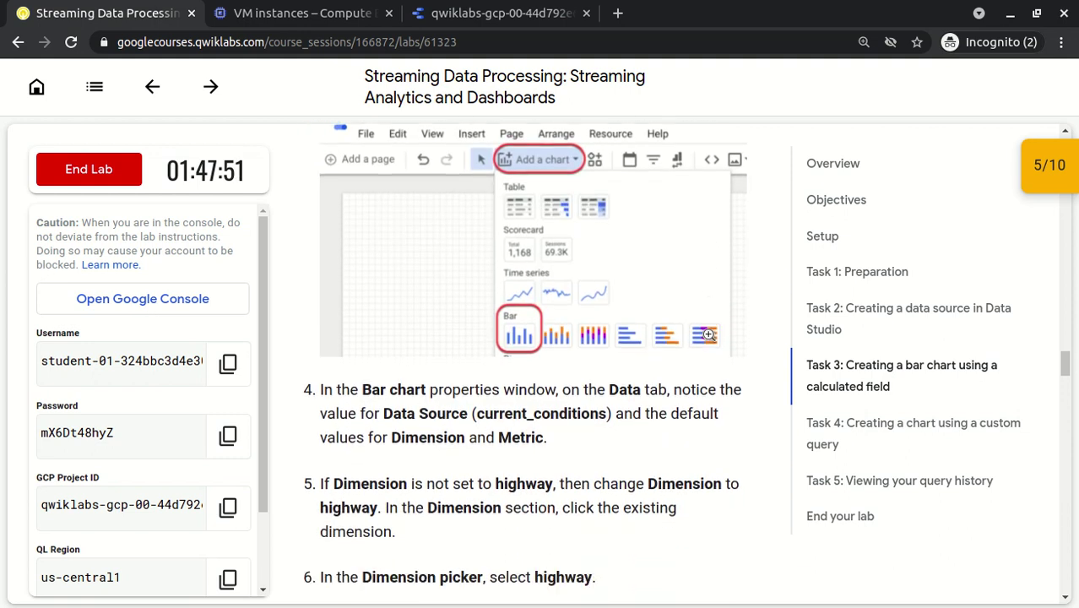
click(472, 15)
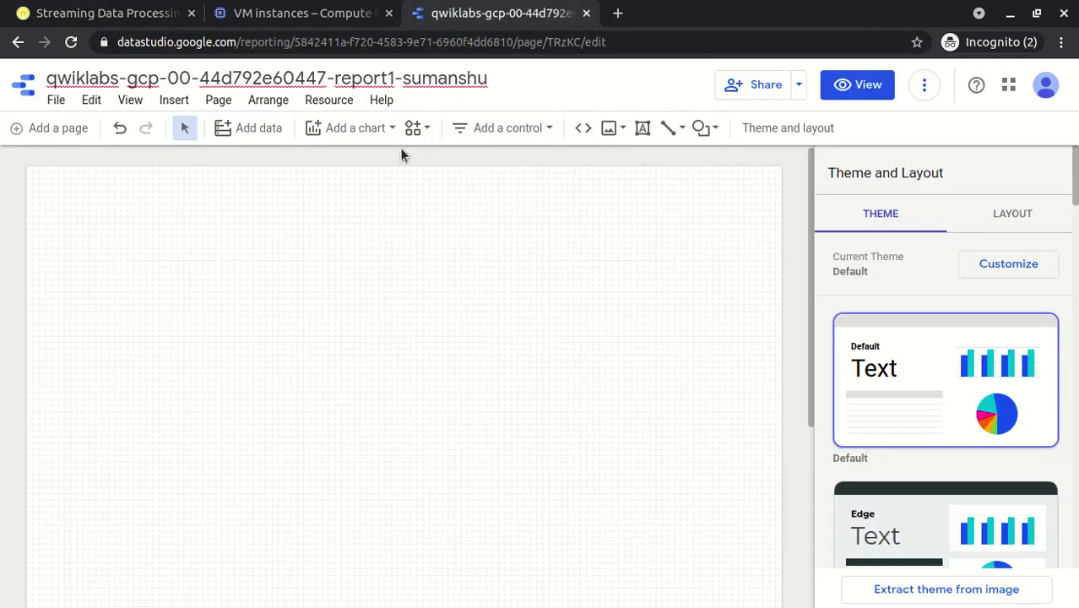
click(339, 125)
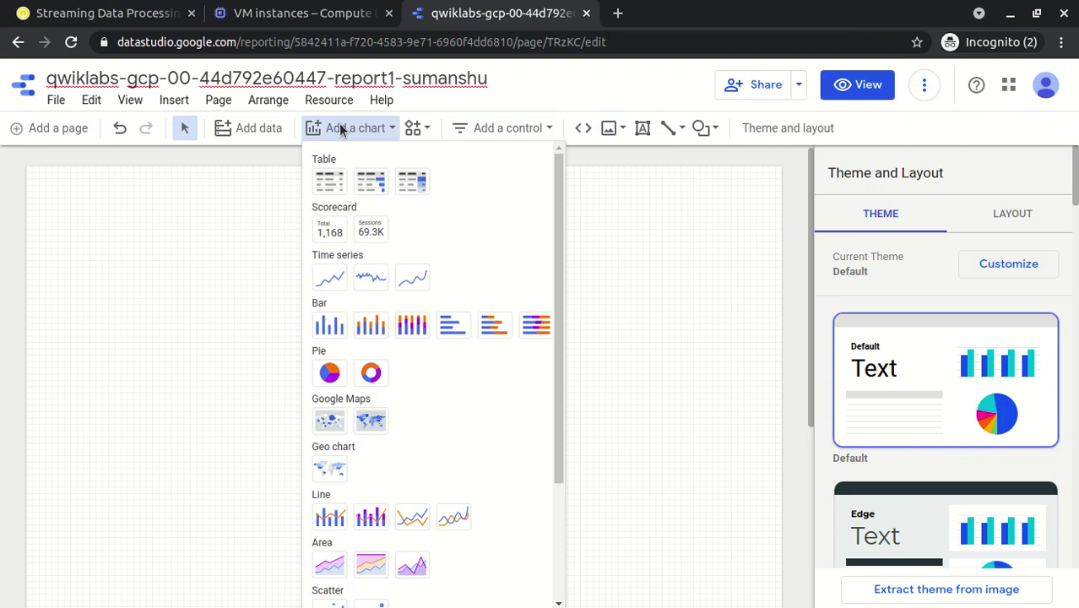
click(329, 327)
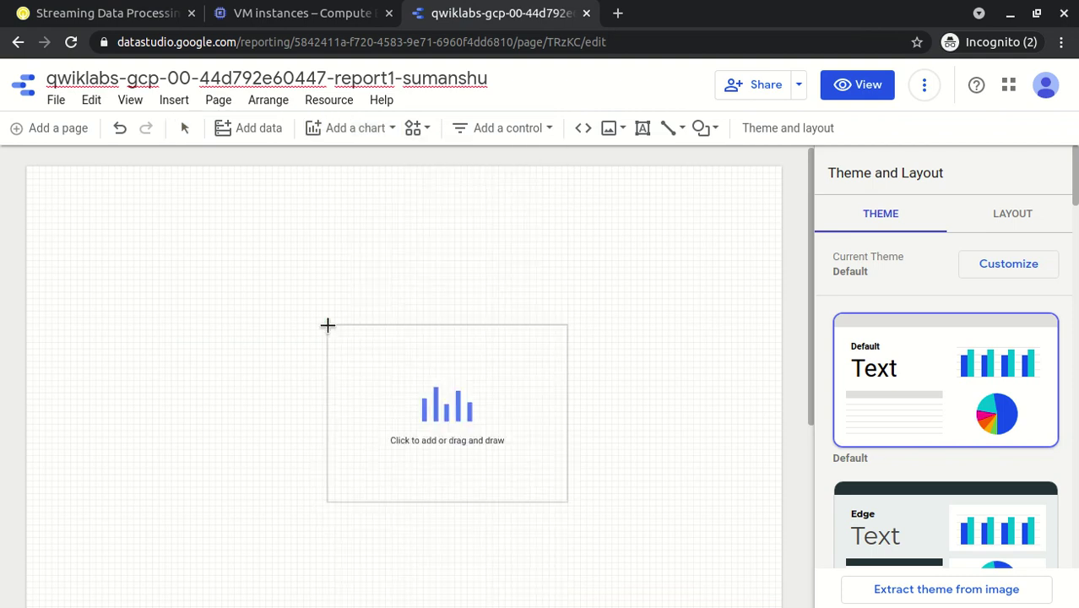
click(242, 261)
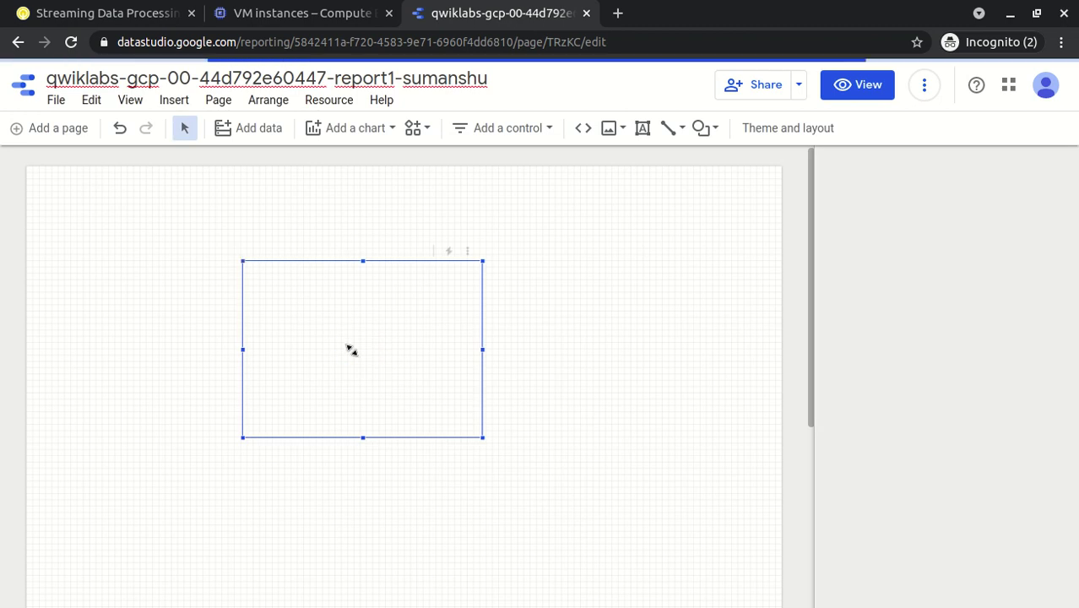
click(121, 17)
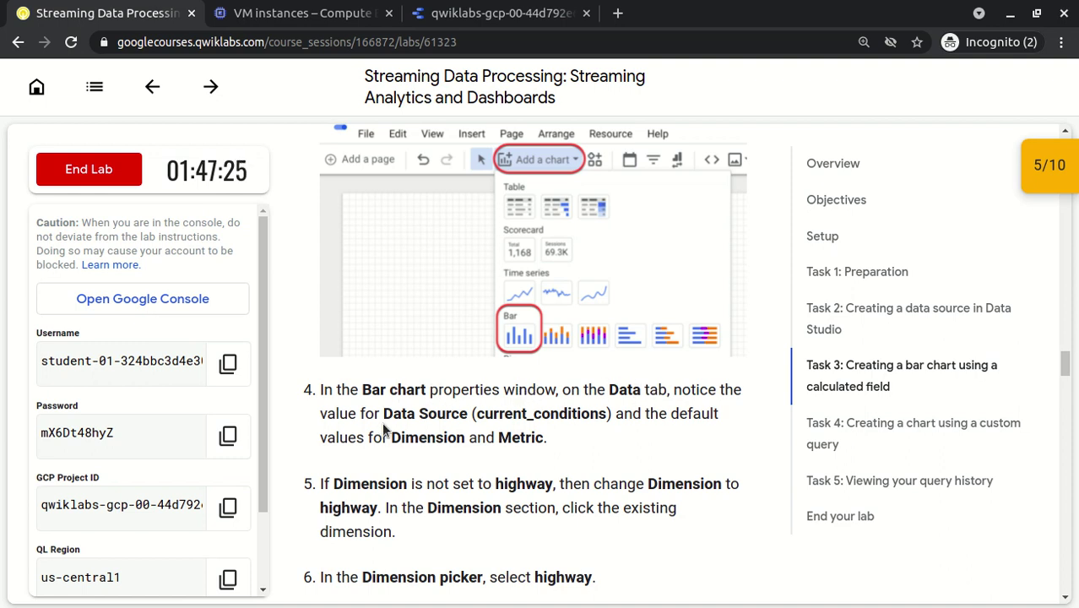
Step: Read Task 3 step 4 and check the bar chart's data source, dimension and metric in the report against it
drag(475, 413, 578, 421)
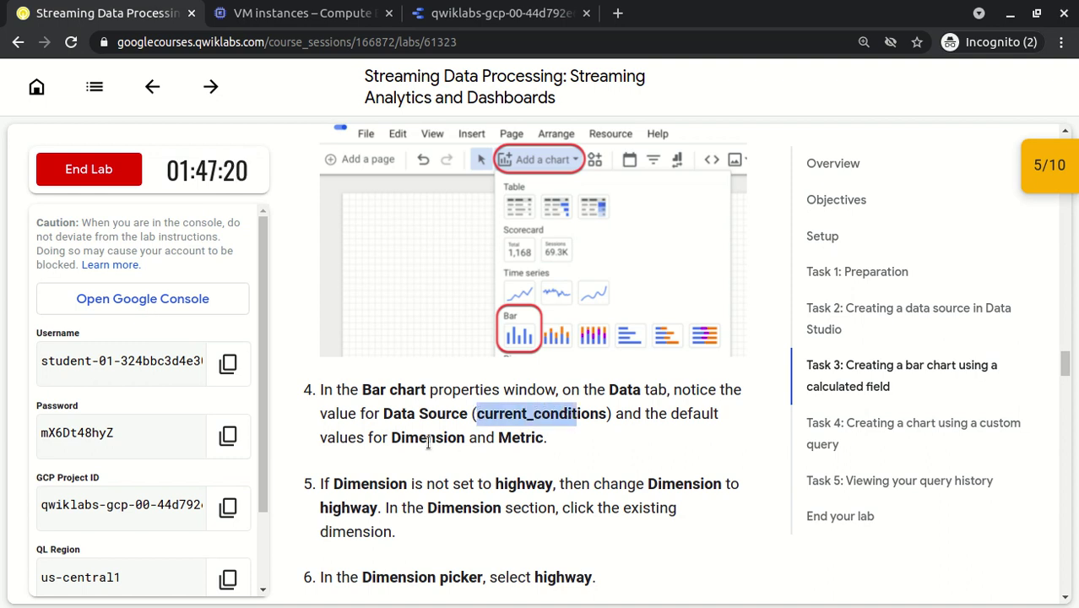
drag(387, 437, 547, 438)
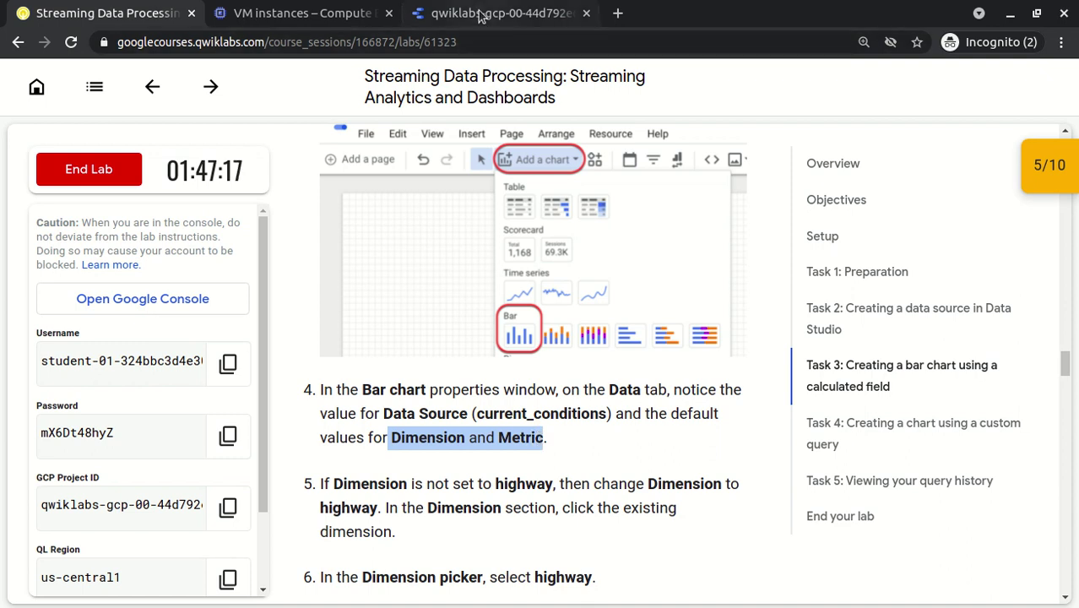
click(482, 14)
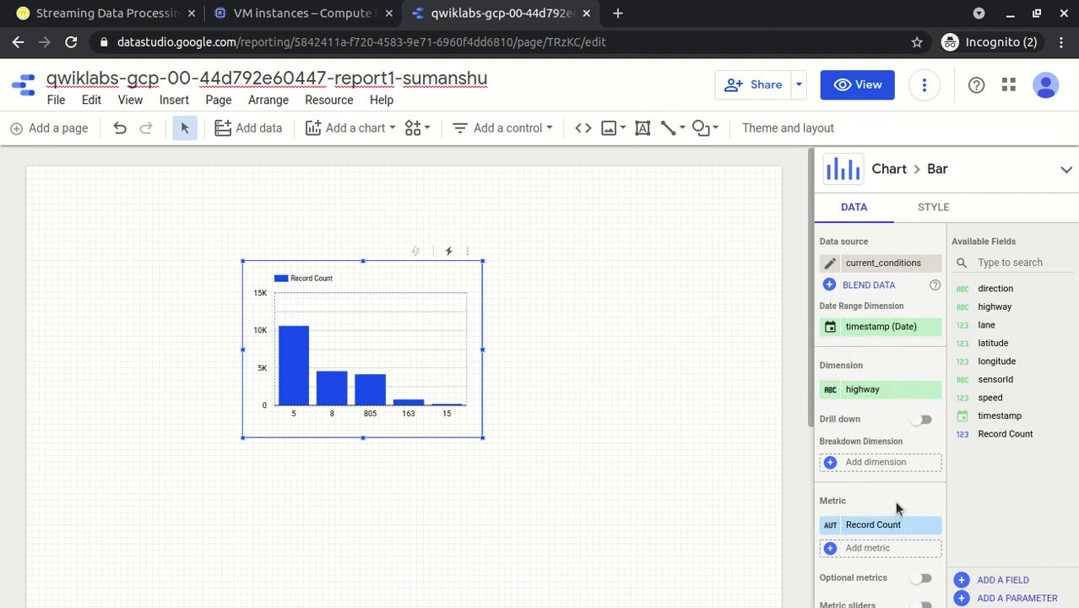
click(95, 13)
click(390, 445)
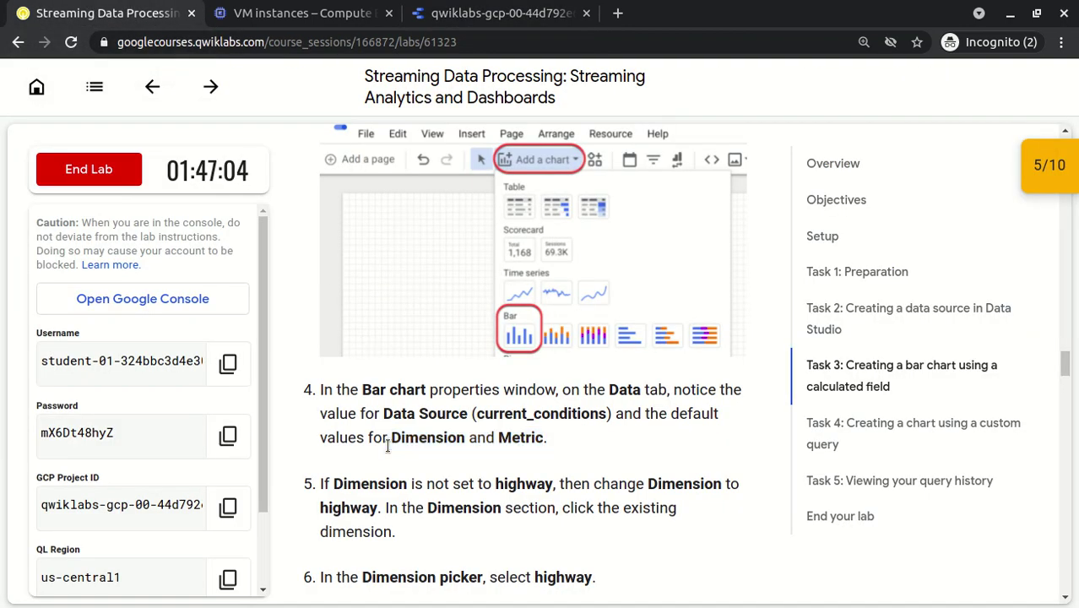
Step: Following Task 3 steps 5 to 7 of the lab, add latitude as a metric to the bar chart
scroll(388, 448, down, 2)
scroll(388, 452, down, 1)
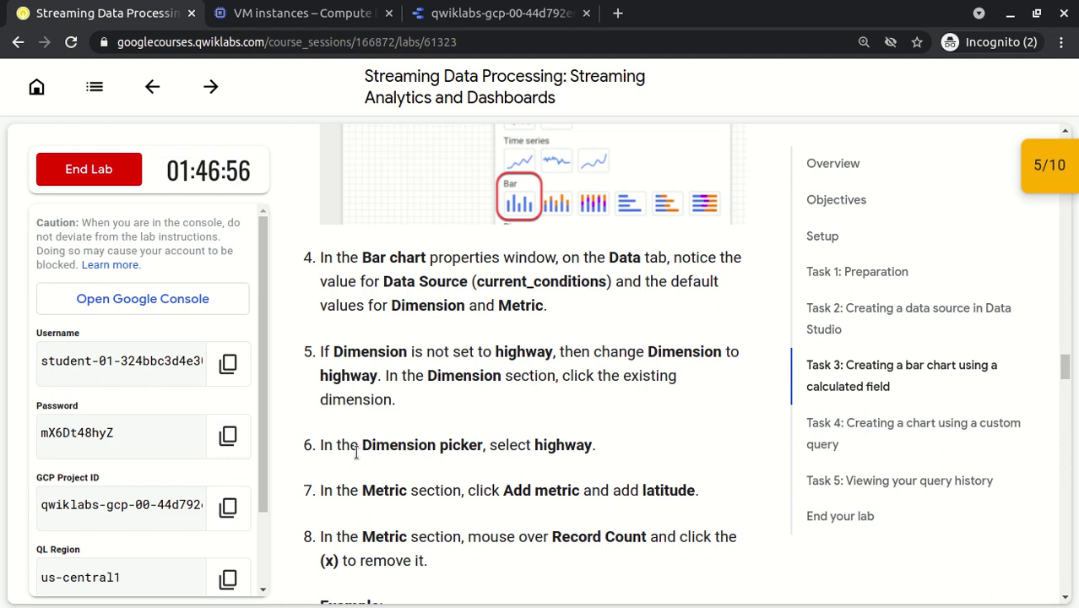
drag(357, 454, 623, 442)
click(623, 444)
drag(504, 493, 696, 492)
click(696, 491)
click(487, 14)
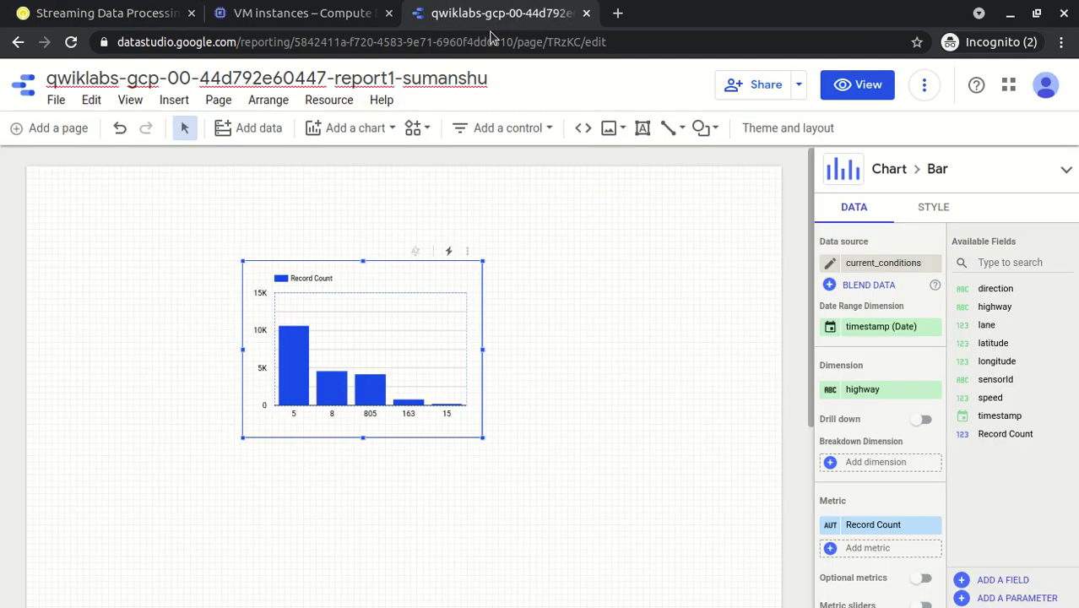
click(831, 549)
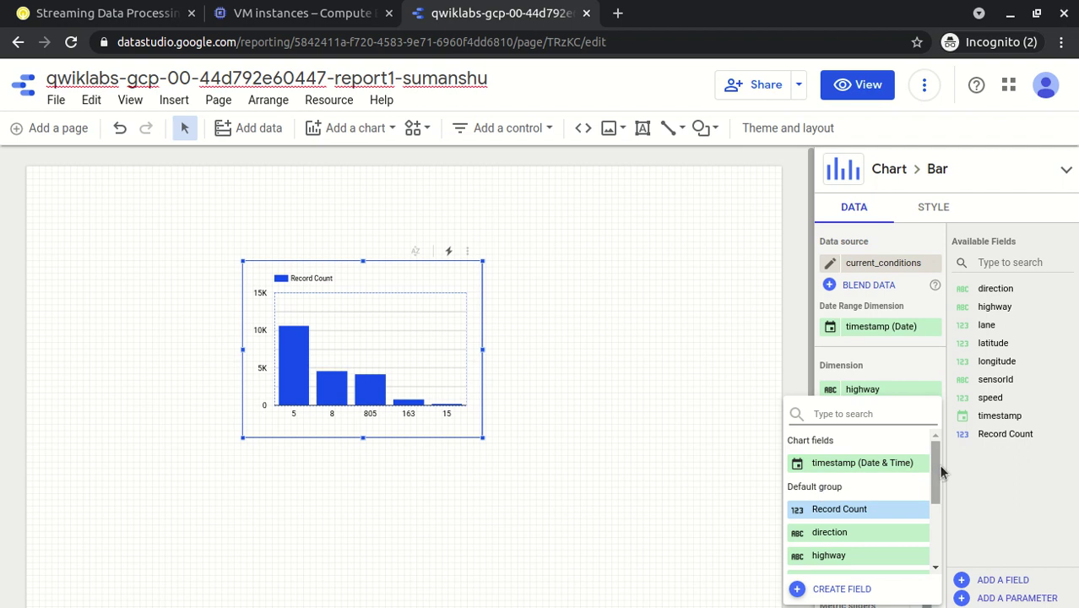
drag(934, 470, 937, 503)
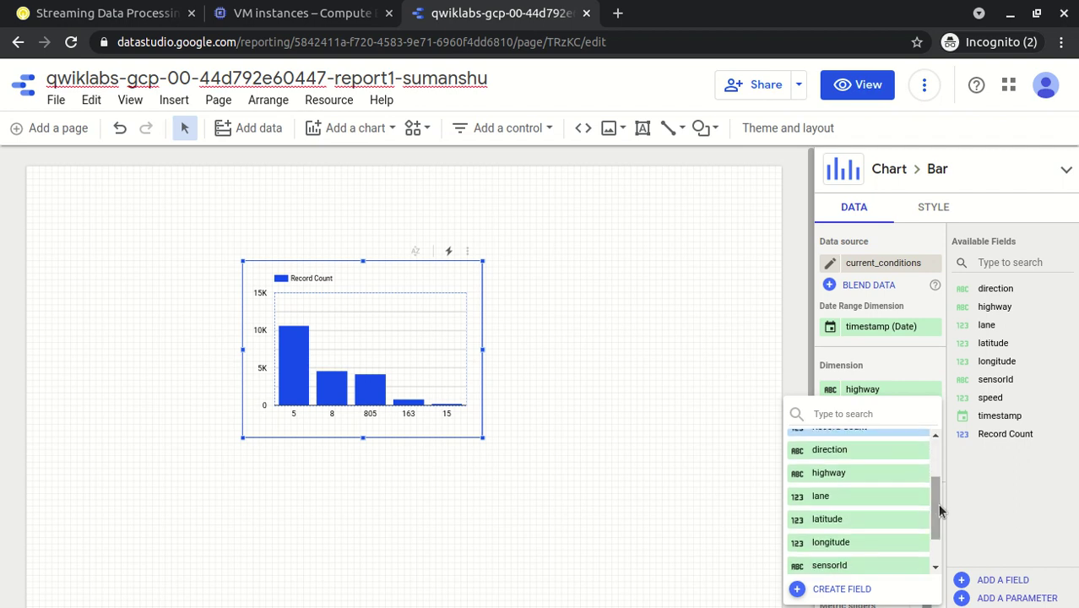
click(870, 521)
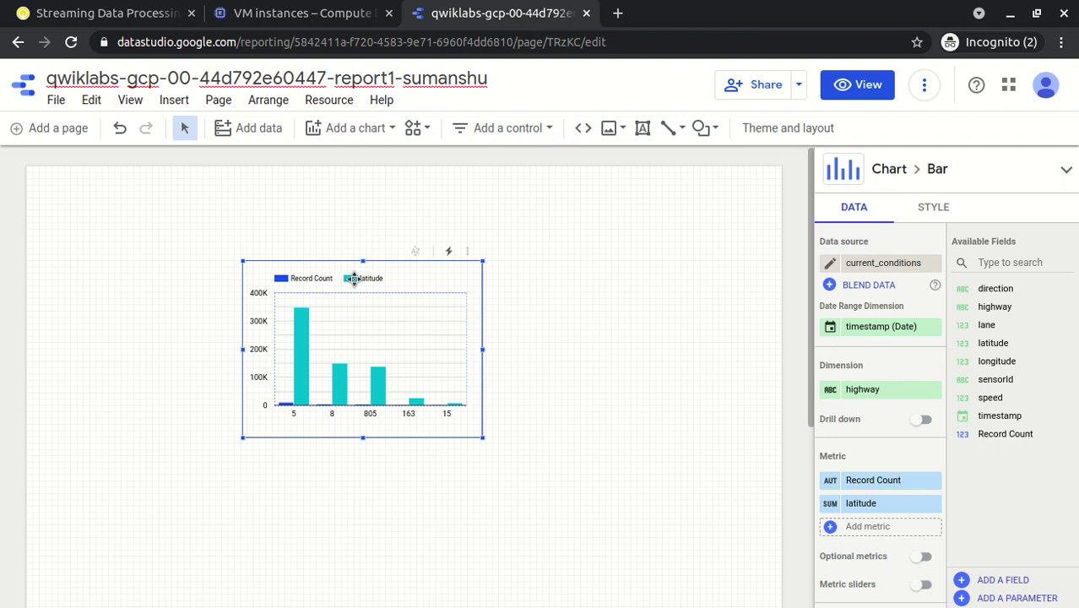
Step: Following Task 3 step 8 of the lab, remove the Record Count metric from the bar chart
click(97, 13)
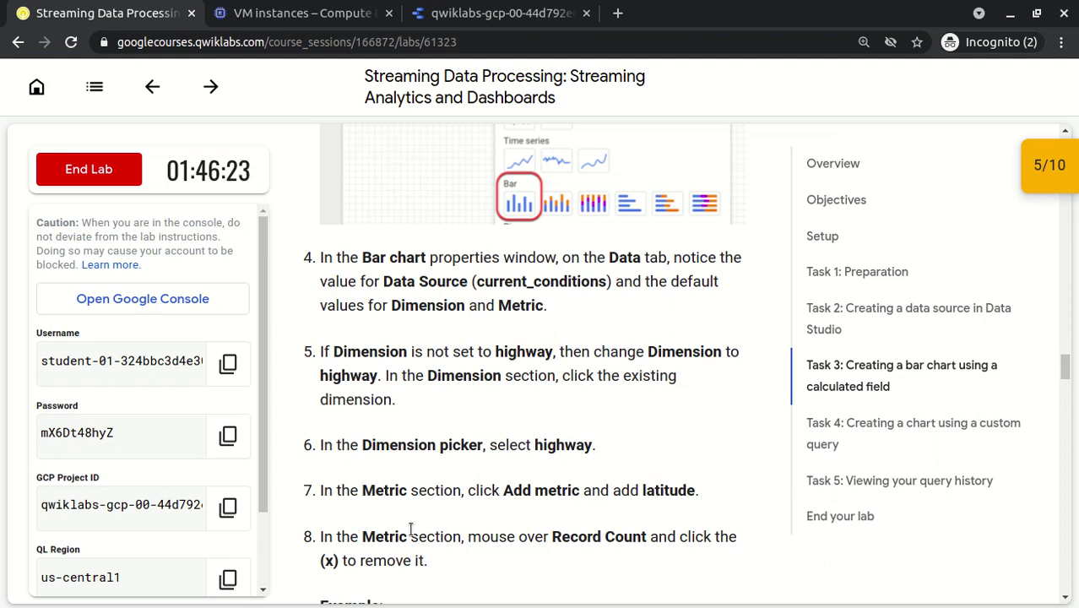
scroll(410, 530, down, 2)
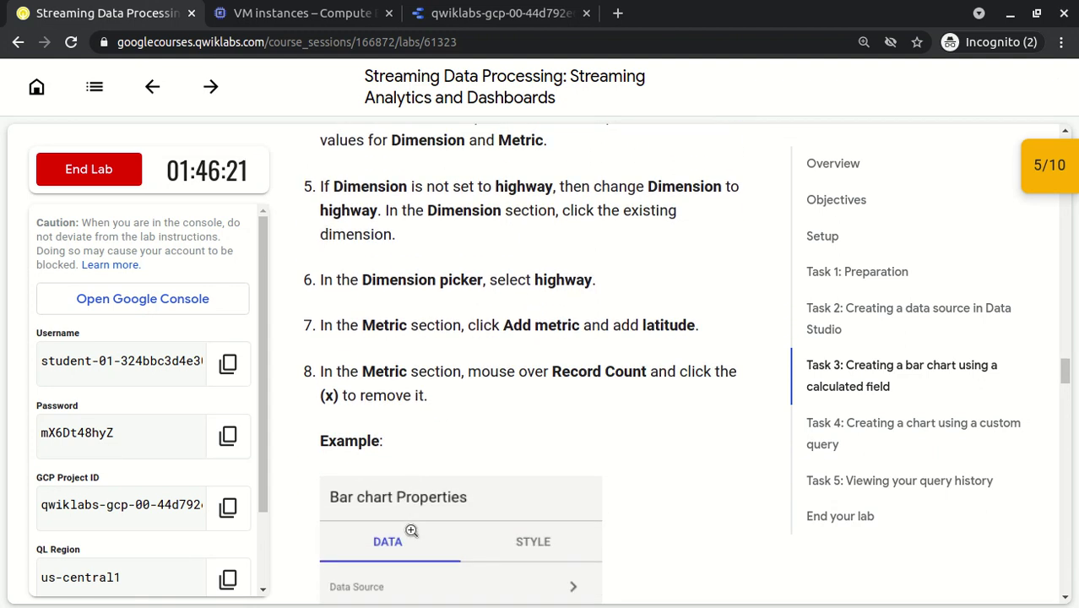
click(451, 17)
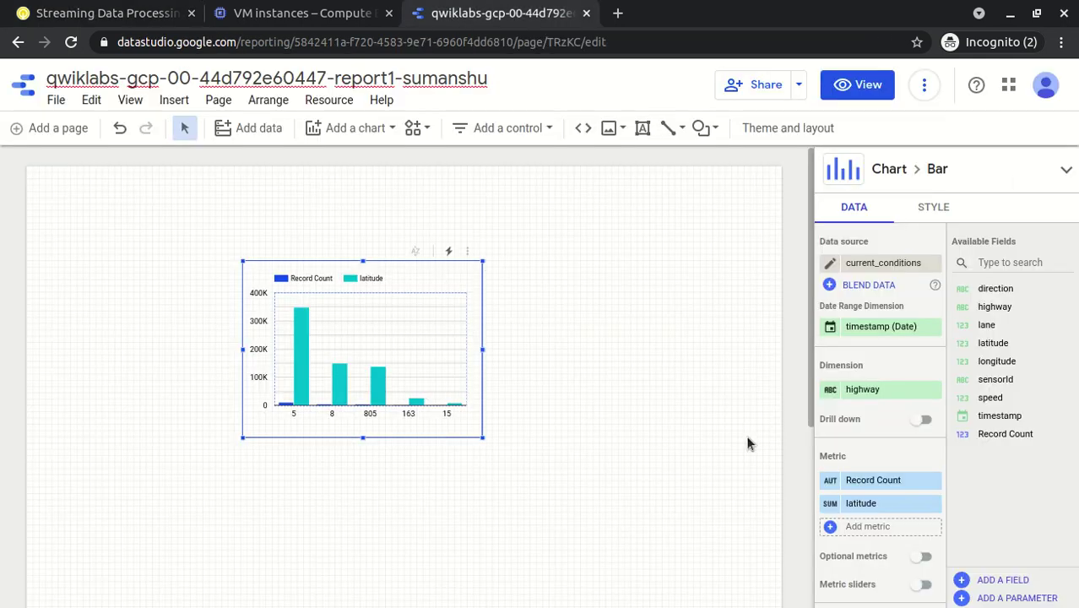
click(933, 481)
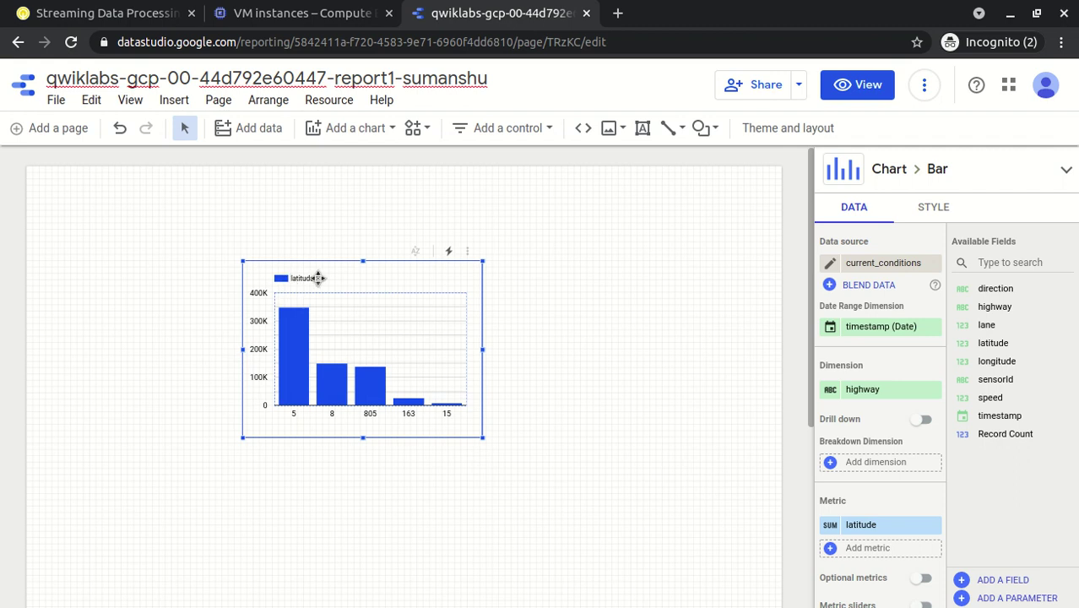
Step: Read Task 3 steps 9 to 11 on adding a vehicle volume metric and changing its aggregation
click(124, 14)
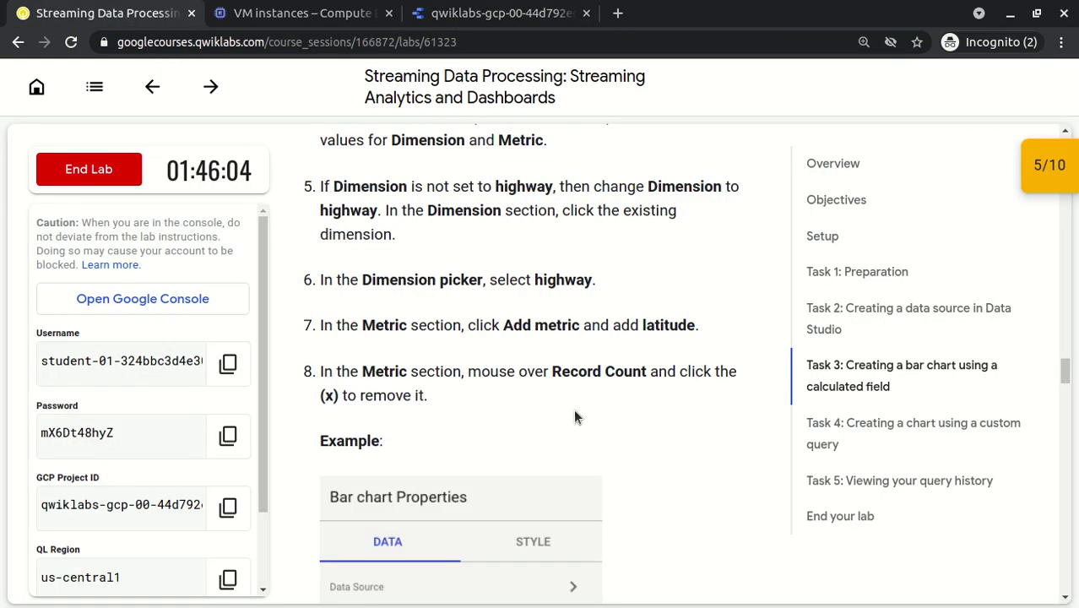
scroll(573, 408, down, 2)
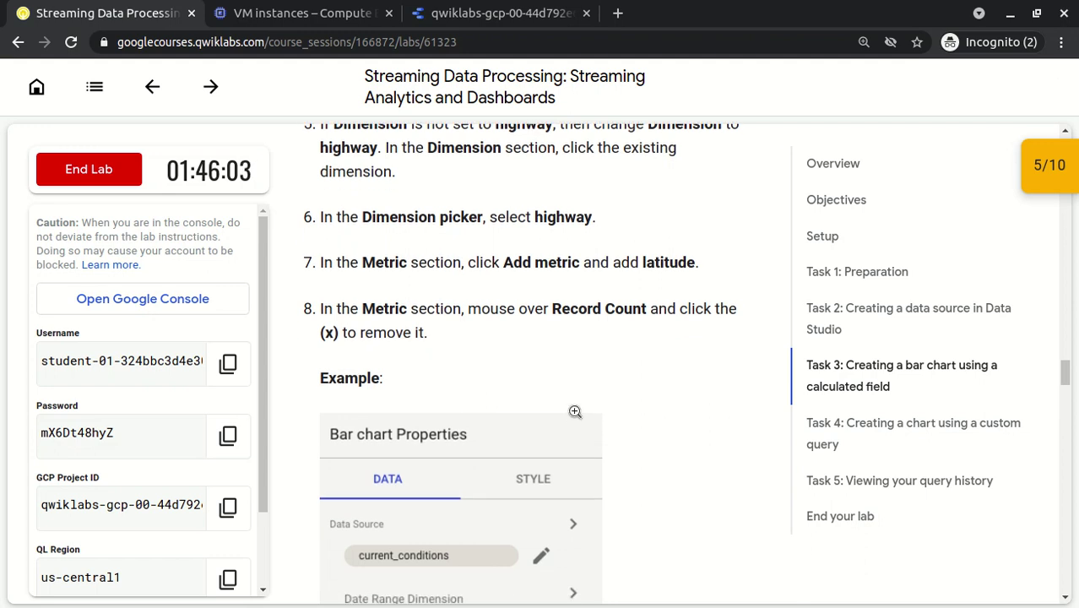
scroll(574, 411, down, 5)
scroll(574, 411, down, 3)
scroll(573, 409, down, 1)
scroll(569, 405, down, 1)
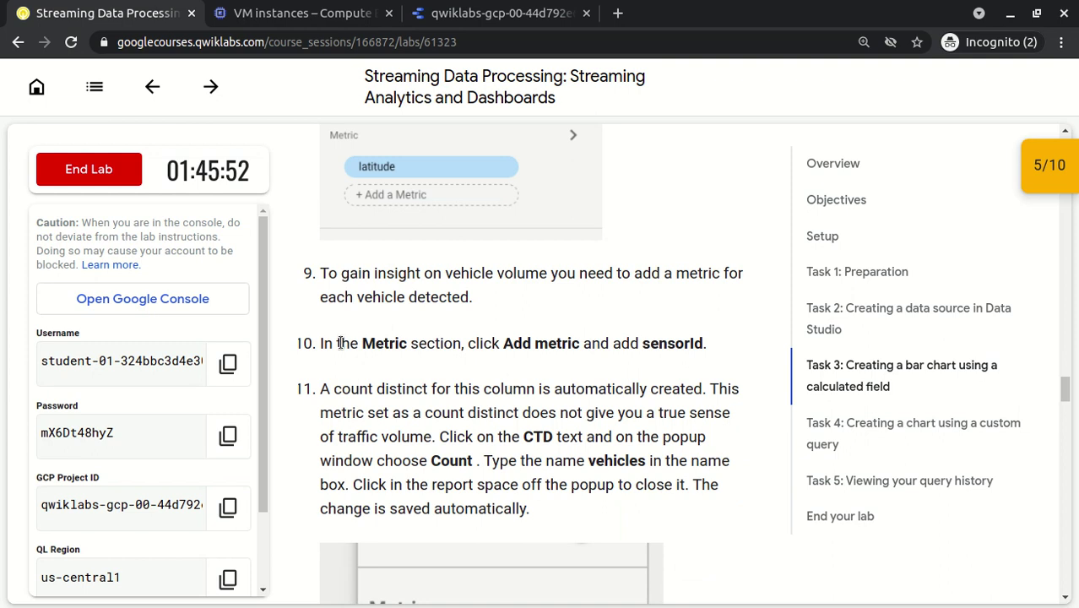
scroll(468, 359, down, 1)
scroll(468, 355, down, 2)
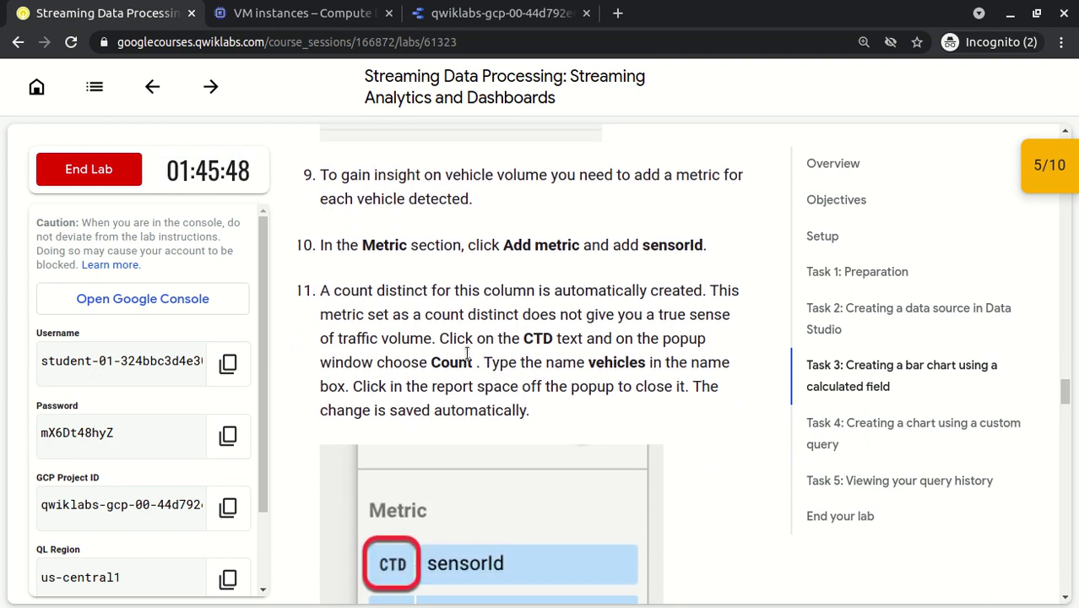
scroll(468, 355, down, 1)
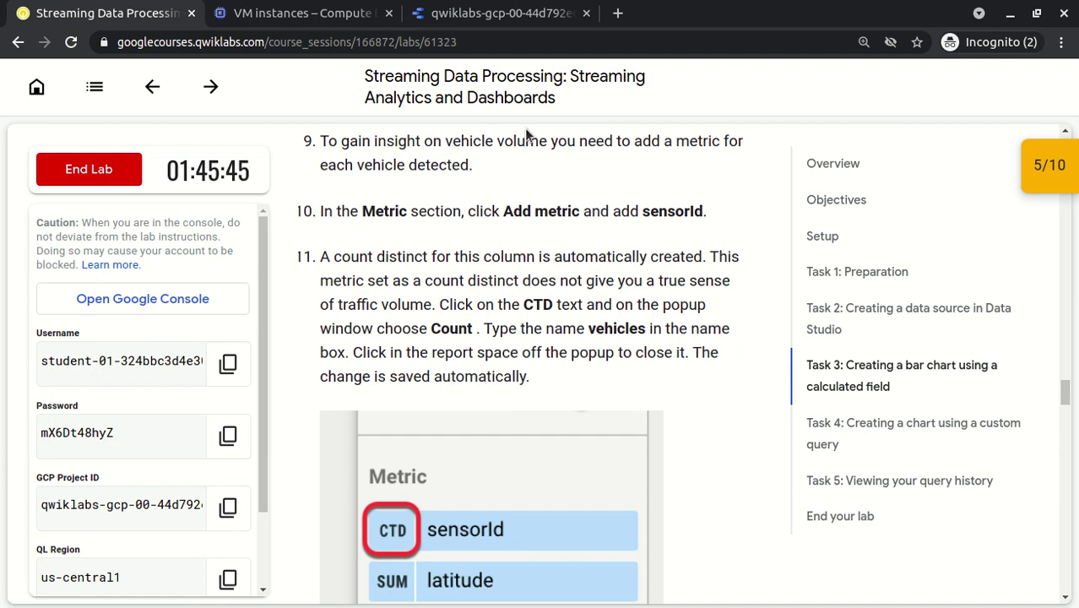
Step: Add sensorId as a second metric to the bar chart in the Data Studio report
click(464, 14)
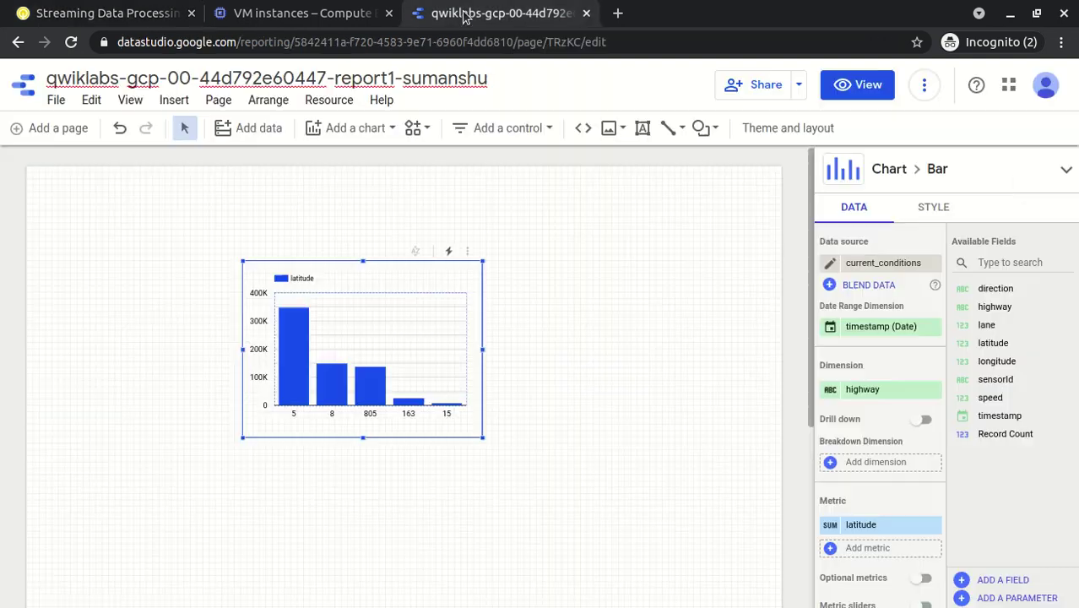
click(831, 549)
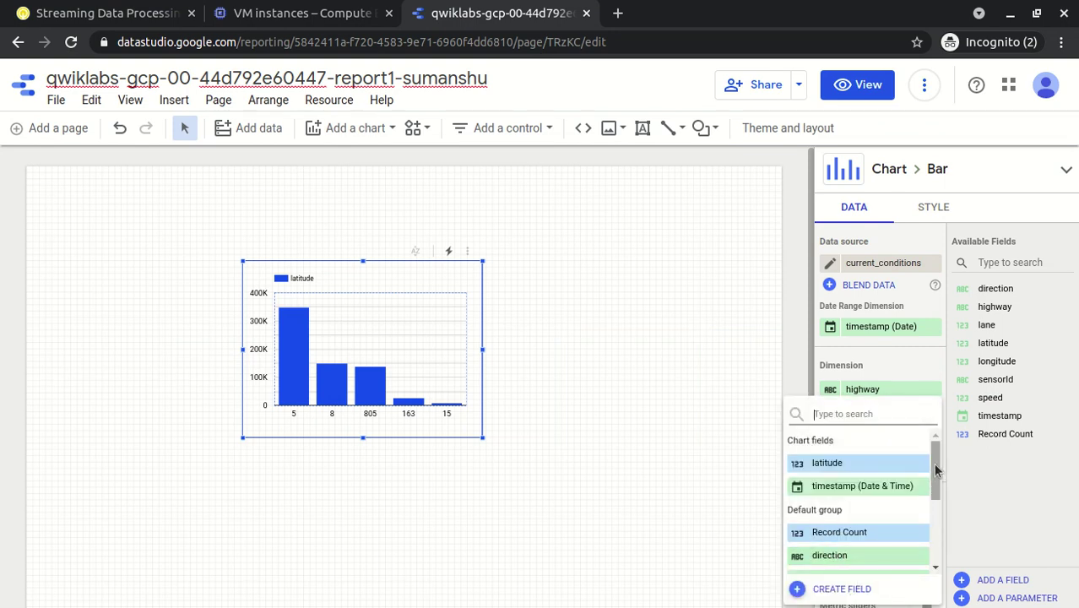
drag(936, 458, 937, 512)
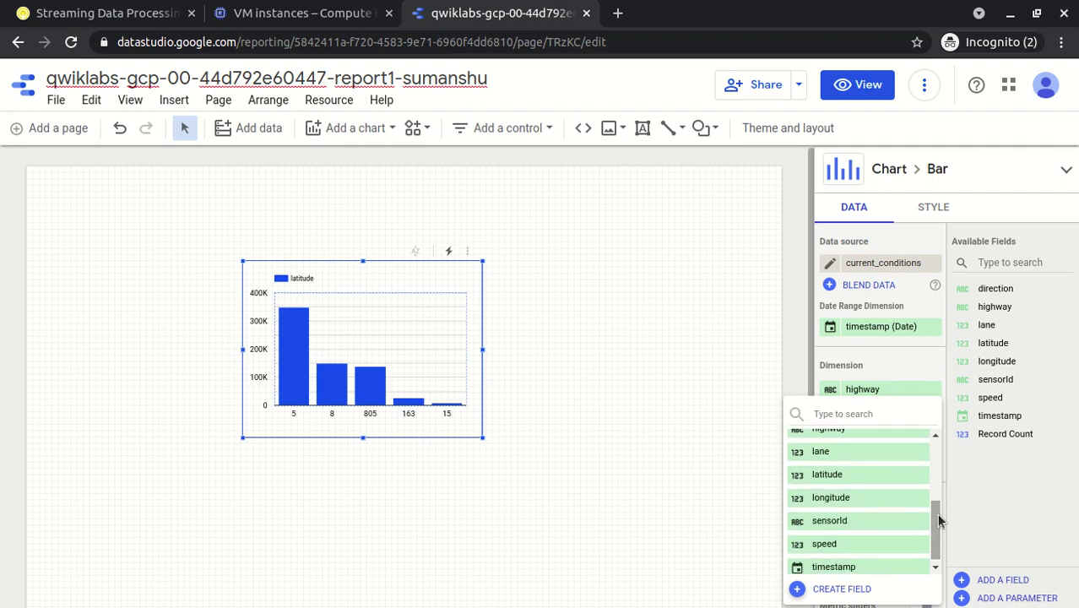
click(856, 522)
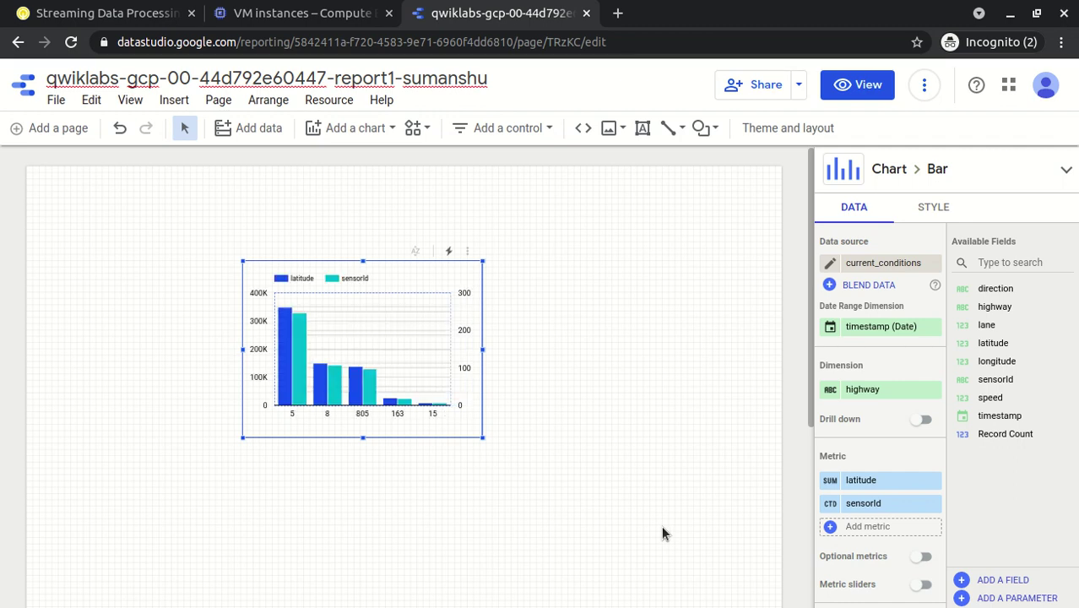
Step: Following Task 3 step 11 of the lab, change the sensorId metric's aggregation to Count
click(87, 13)
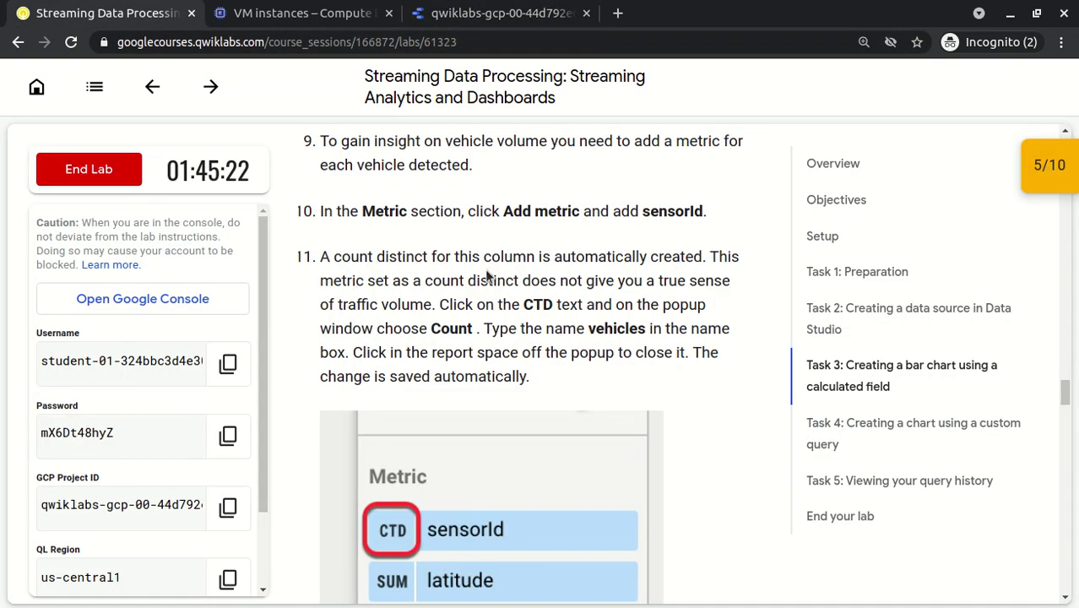
drag(320, 257, 598, 259)
mouse_move(699, 257)
mouse_down()
mouse_move(711, 257)
mouse_move(694, 257)
mouse_up()
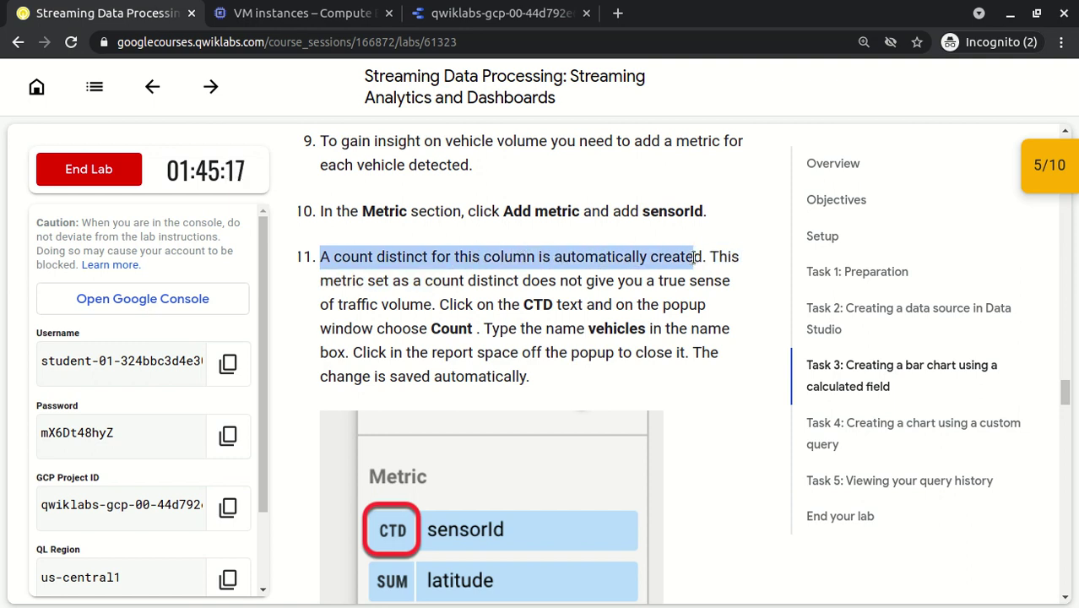
click(693, 258)
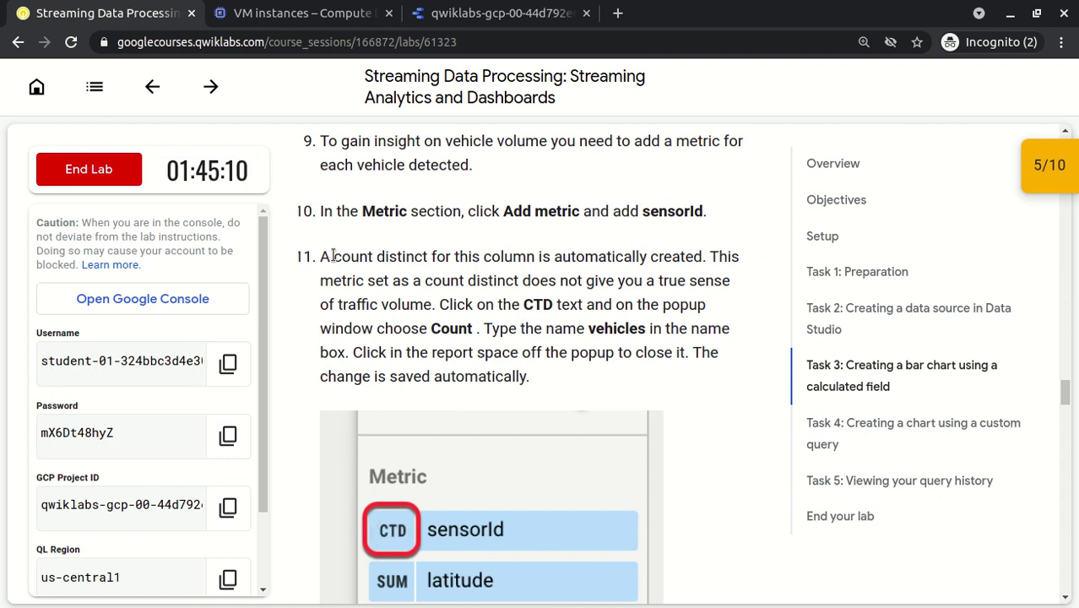
drag(334, 256, 429, 256)
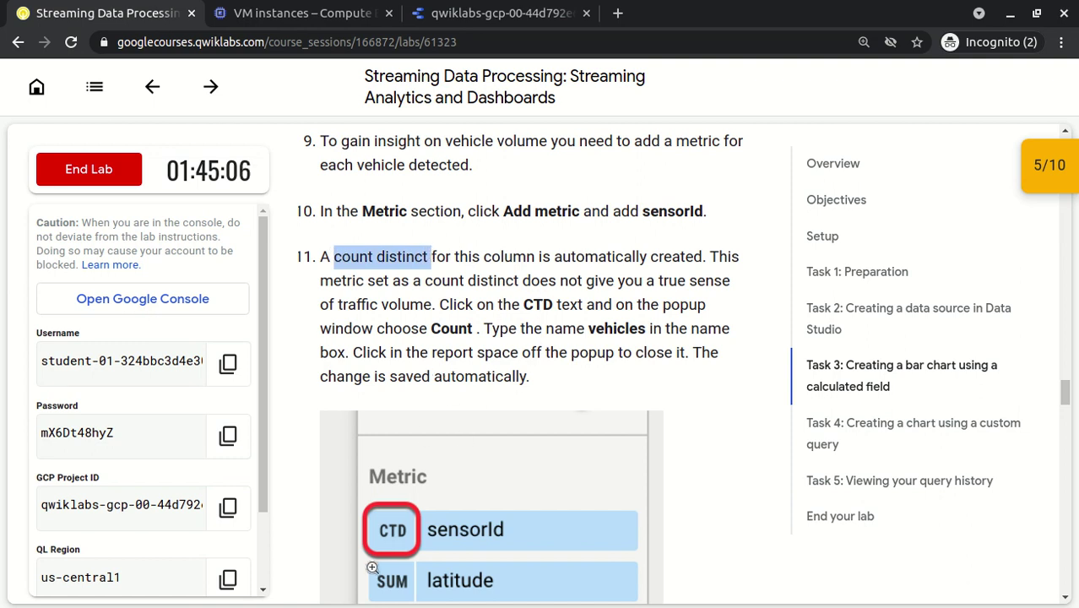
click(422, 282)
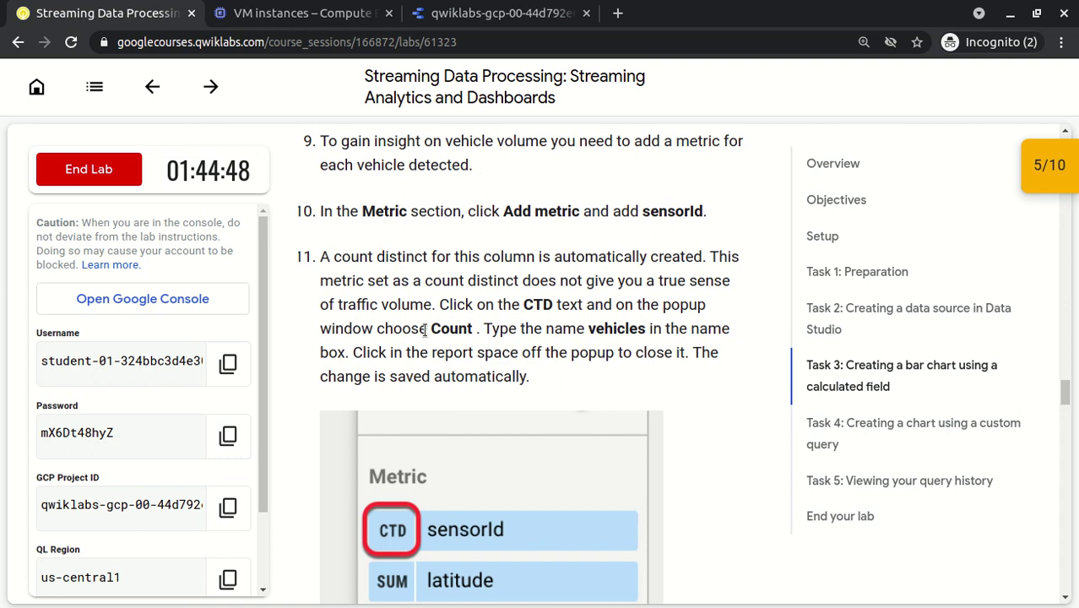
scroll(423, 328, down, 1)
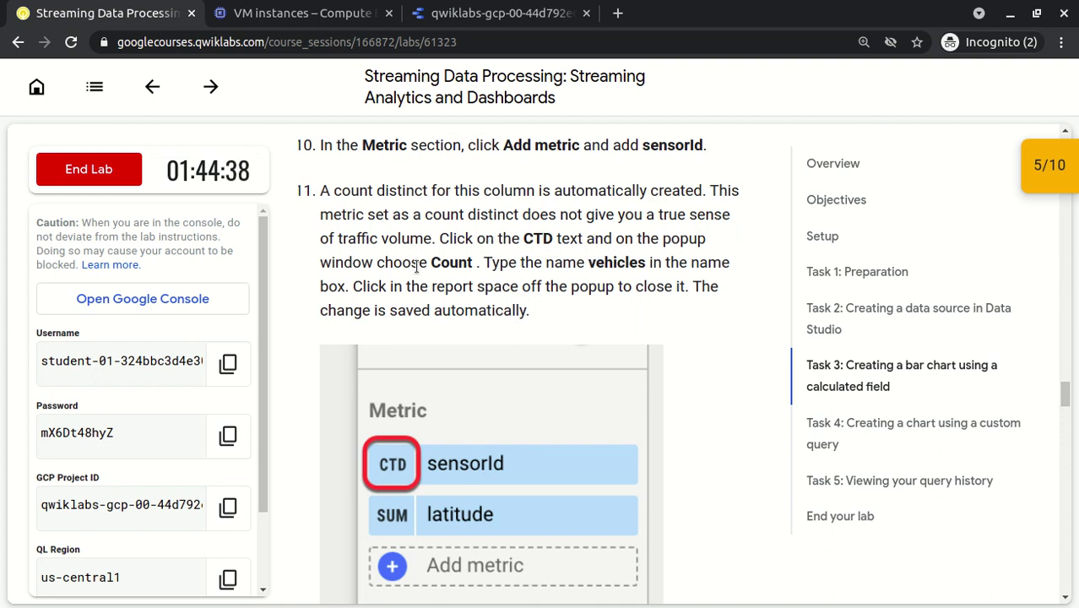
click(453, 12)
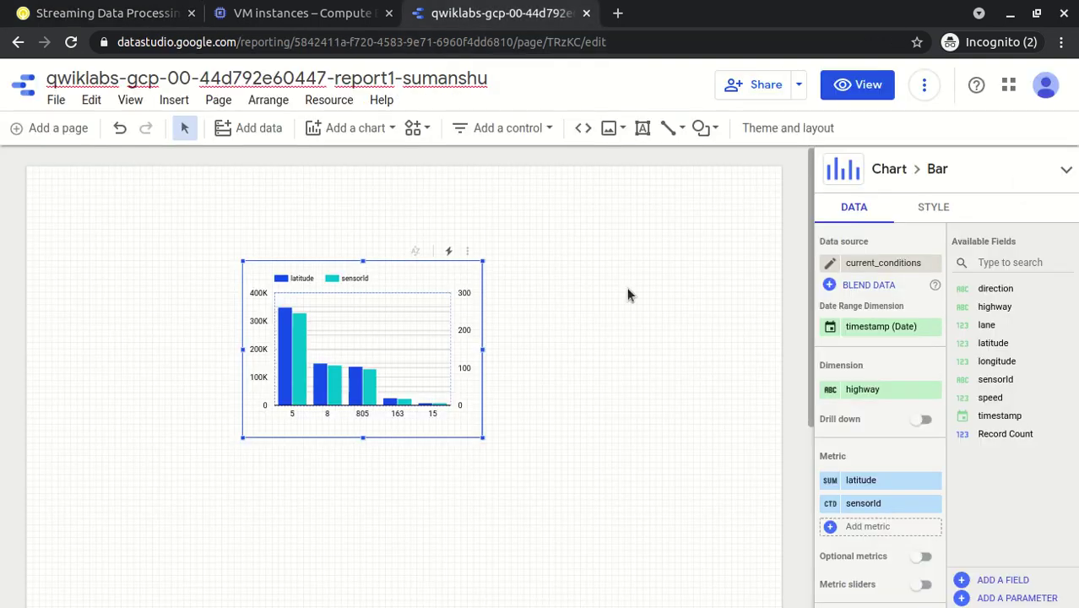
click(830, 507)
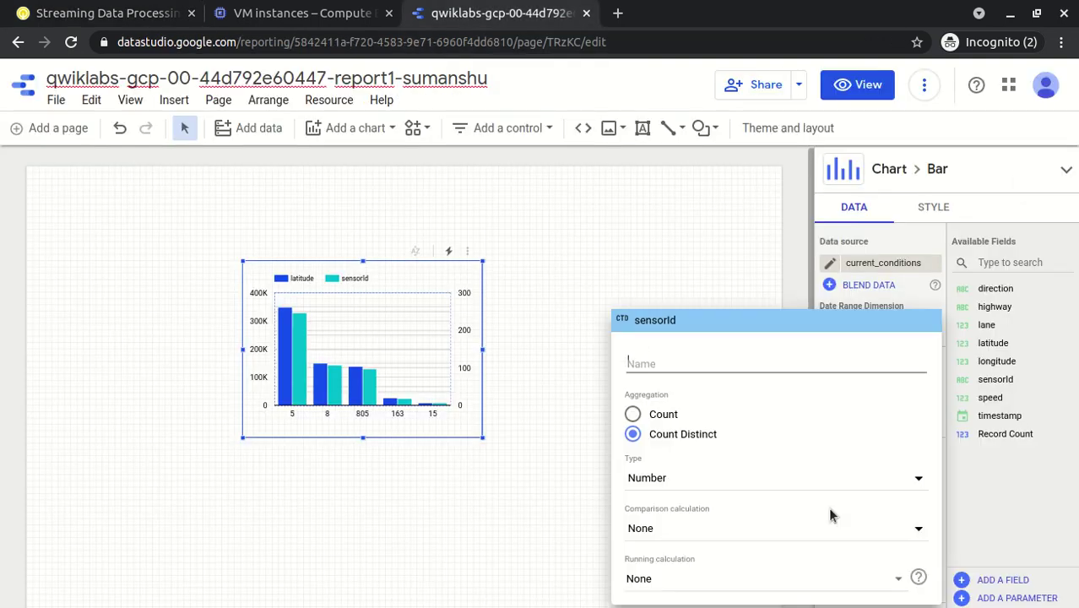
click(635, 414)
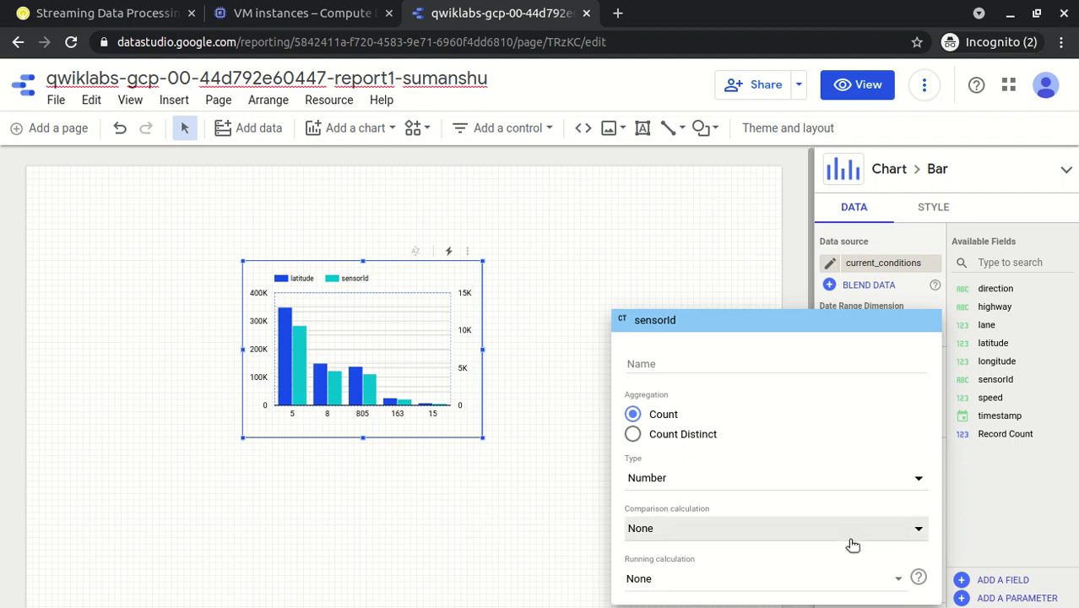
click(537, 522)
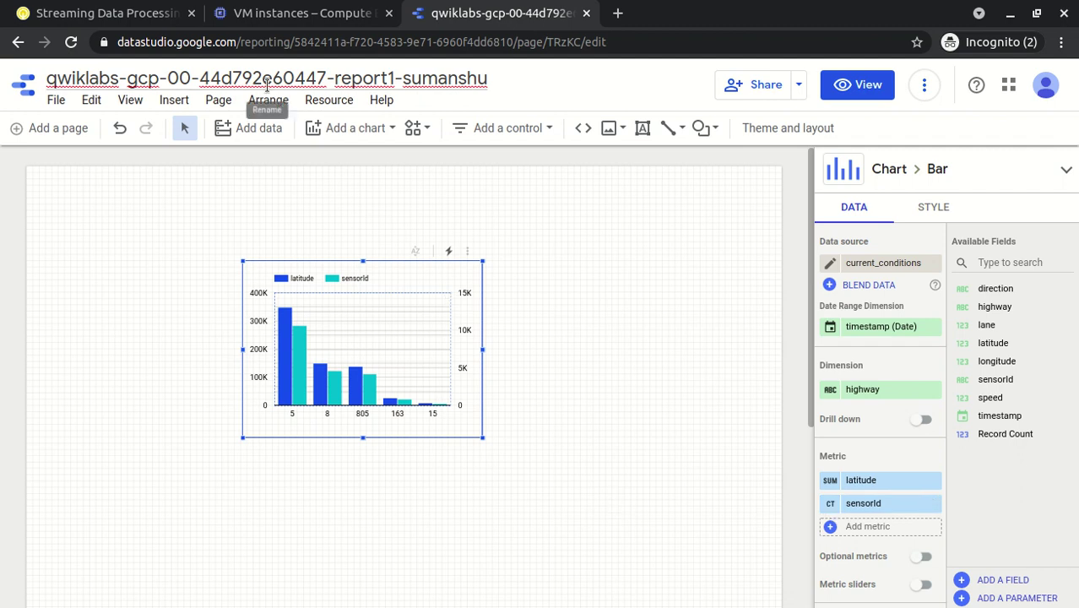
Step: Following Task 3 step 11 of the lab, rename the bar chart's sensorId metric to vehicles
click(160, 15)
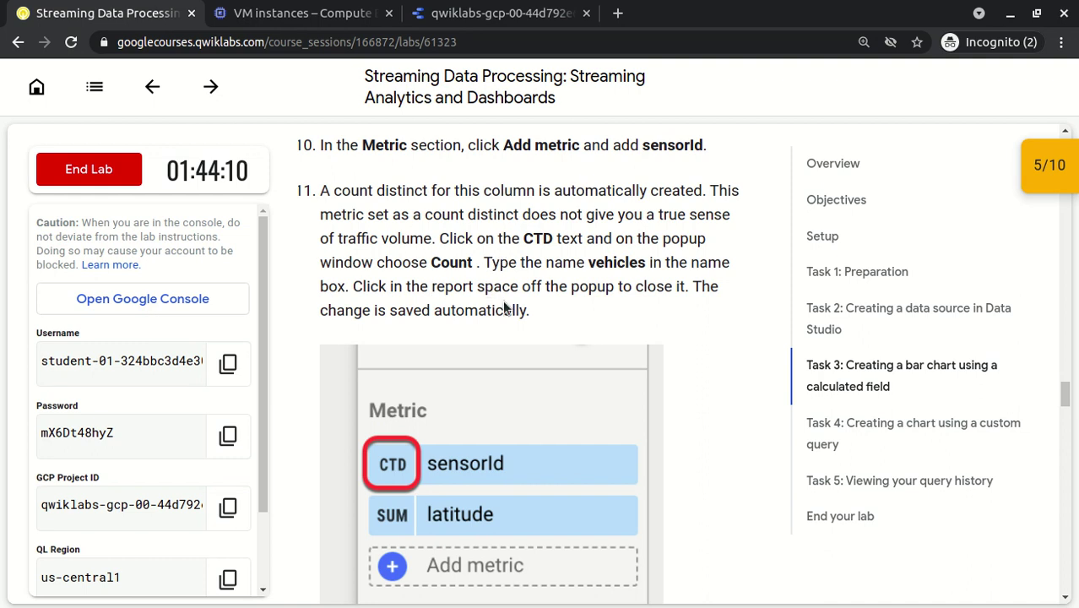
double_click(611, 265)
click(611, 265)
triple_click(611, 265)
double_click(611, 265)
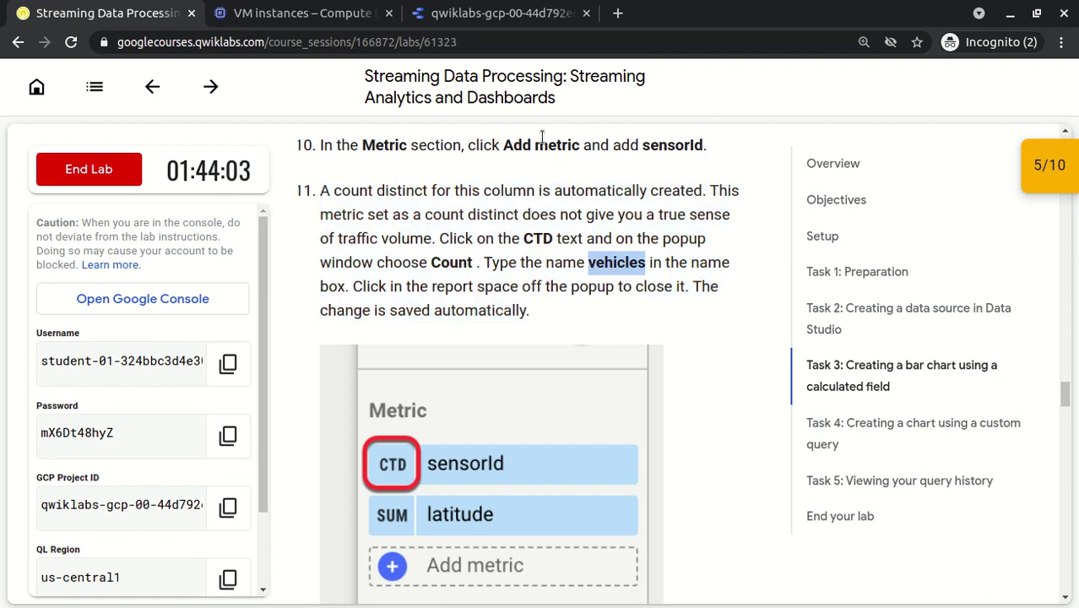
click(488, 19)
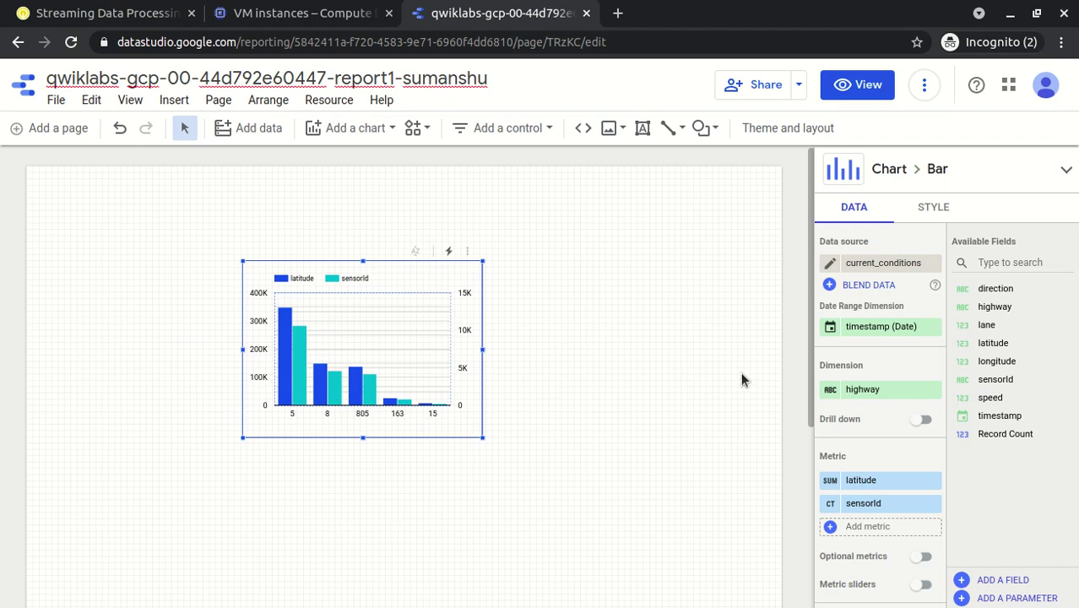
click(830, 504)
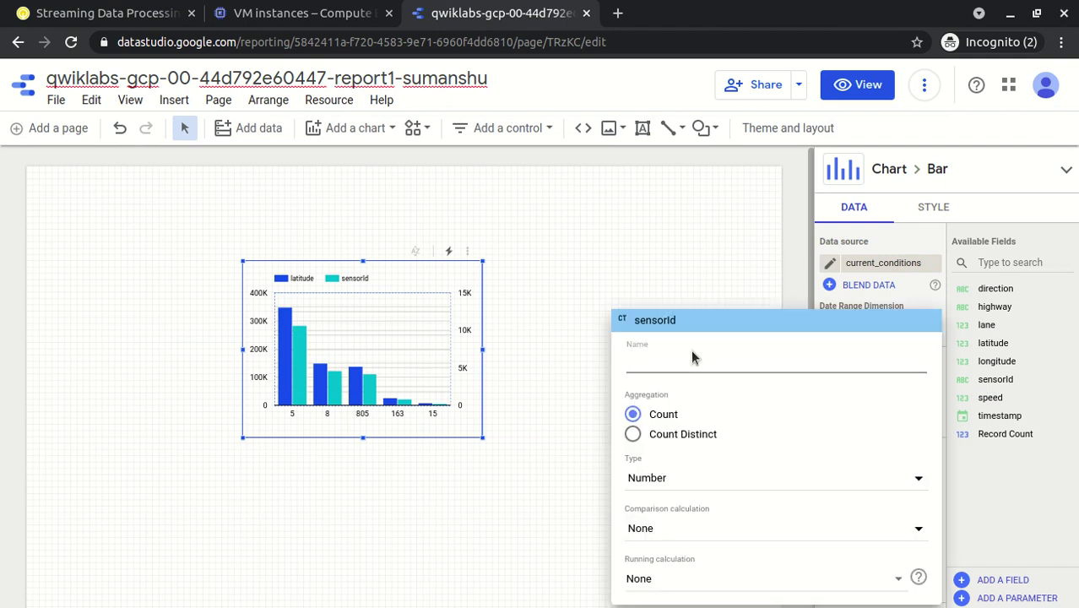
text(vehicles)
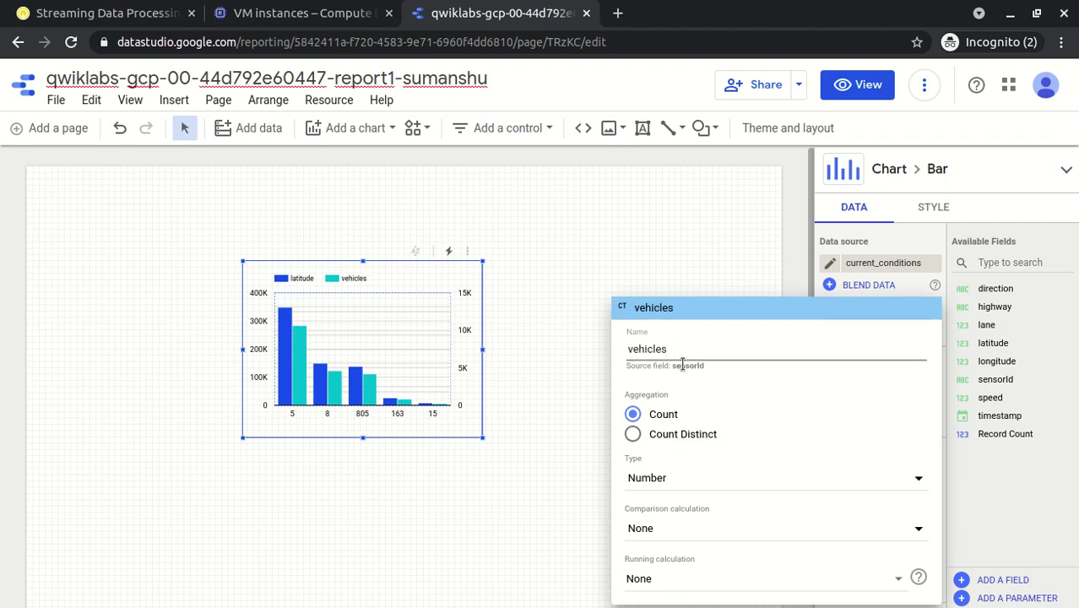
click(560, 464)
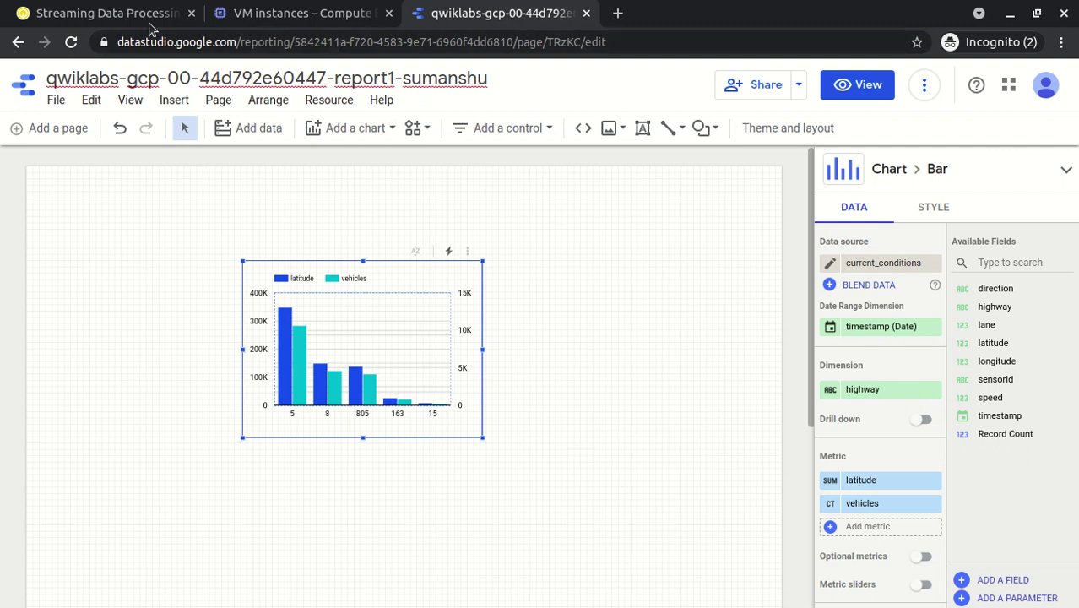
Step: Following Task 3 step 12 of the lab, remove the latitude metric from the bar chart
click(114, 14)
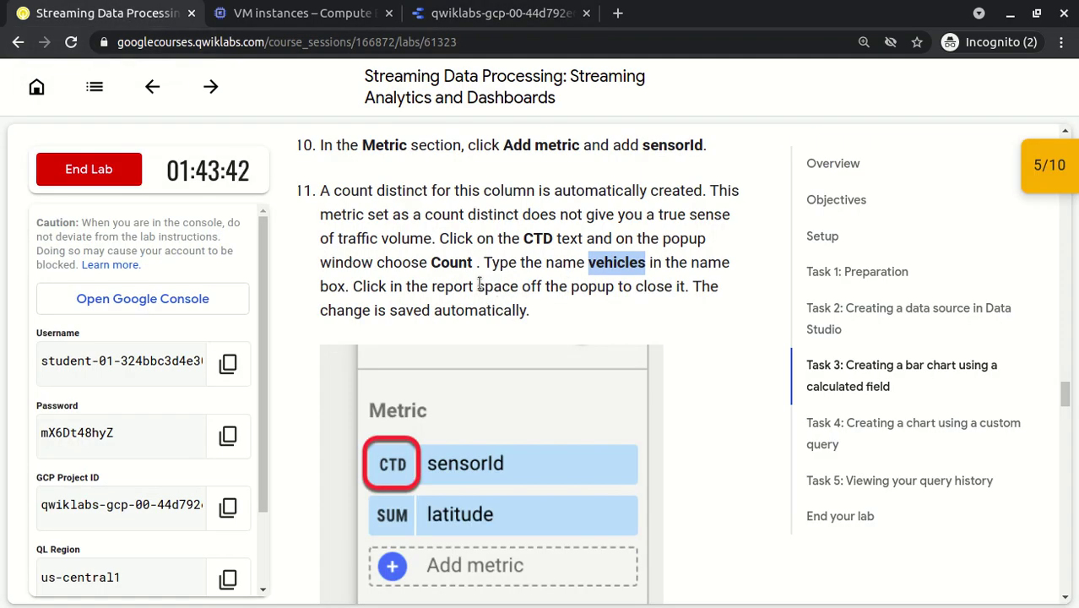
click(481, 284)
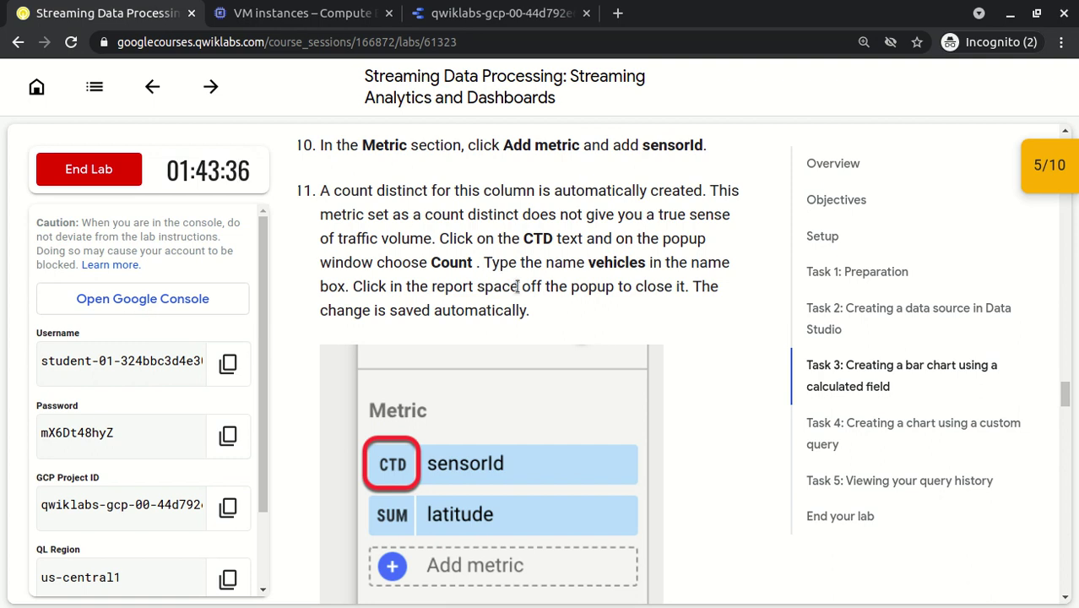
scroll(517, 286, down, 4)
scroll(517, 287, down, 2)
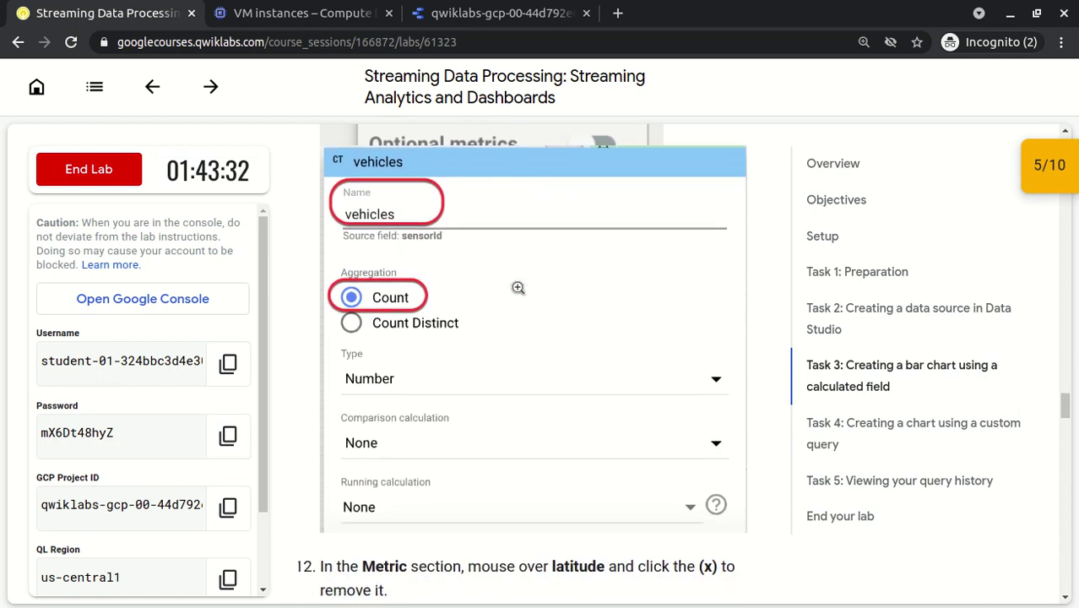
scroll(518, 288, down, 3)
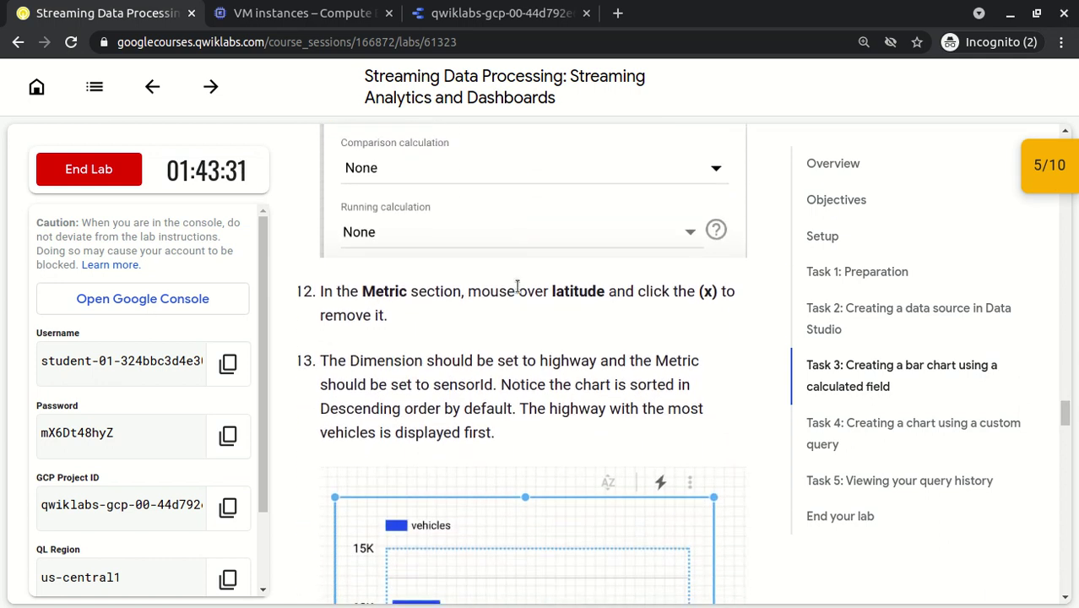
scroll(517, 286, down, 1)
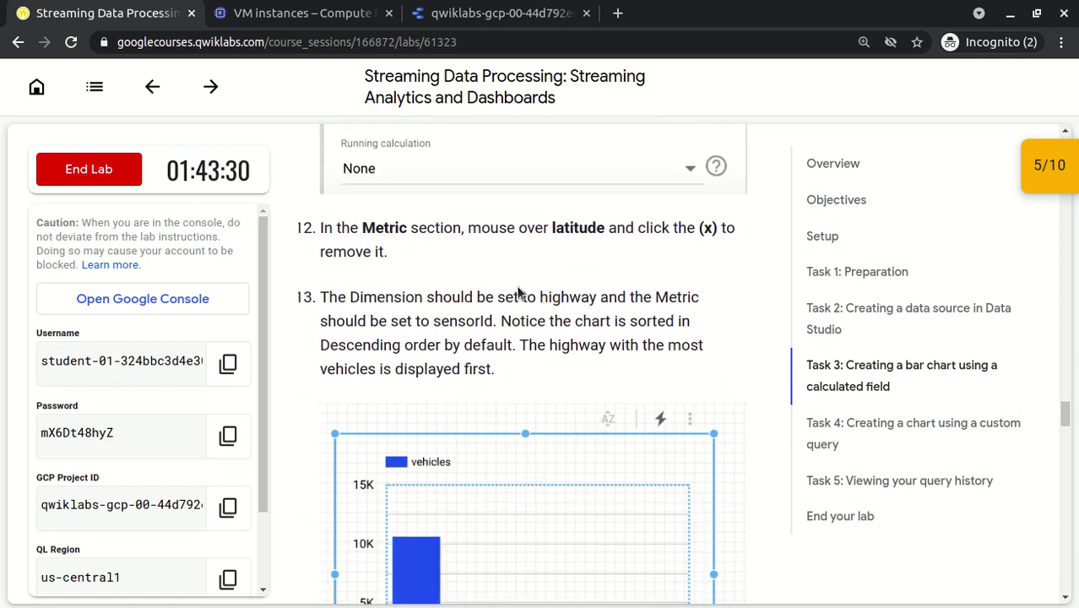
click(500, 25)
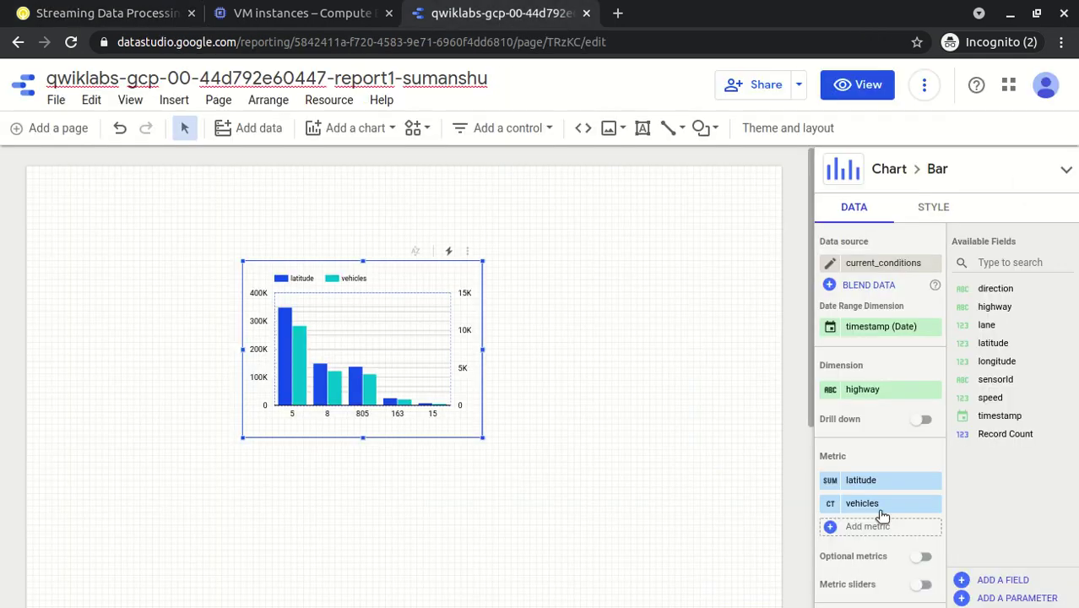
click(934, 480)
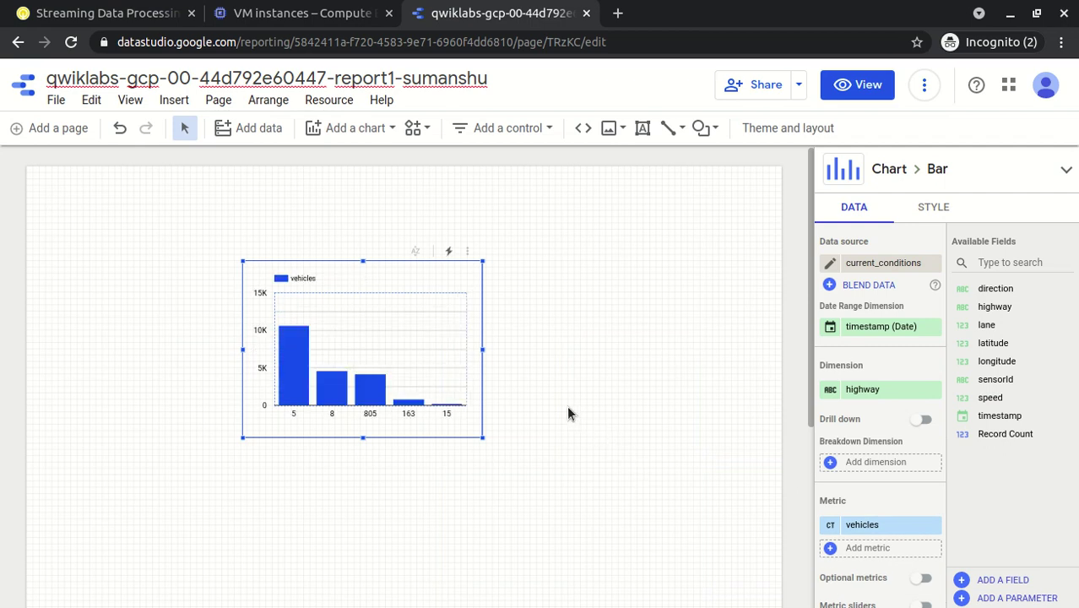
Step: Check the bar chart's dimension, metric and sort order in the report against Task 3 step 13 of the lab
click(128, 19)
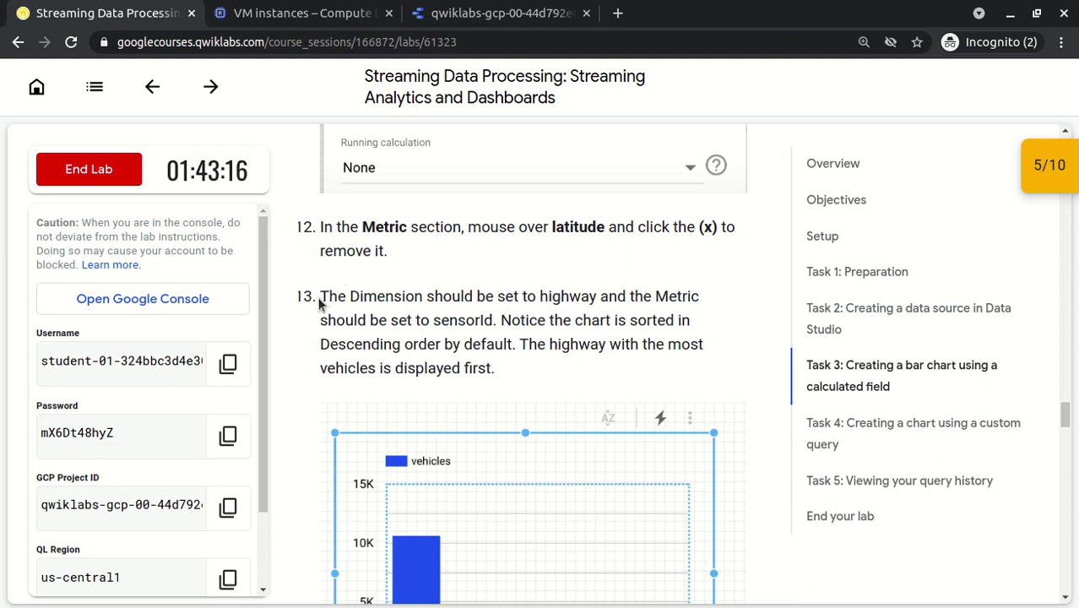
drag(320, 299, 583, 295)
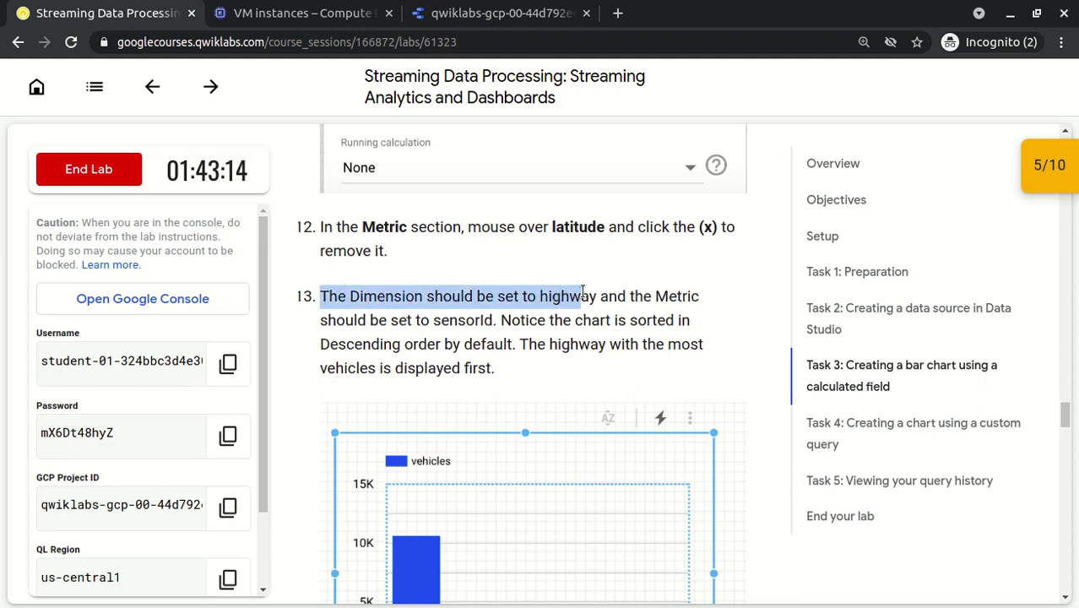
click(469, 19)
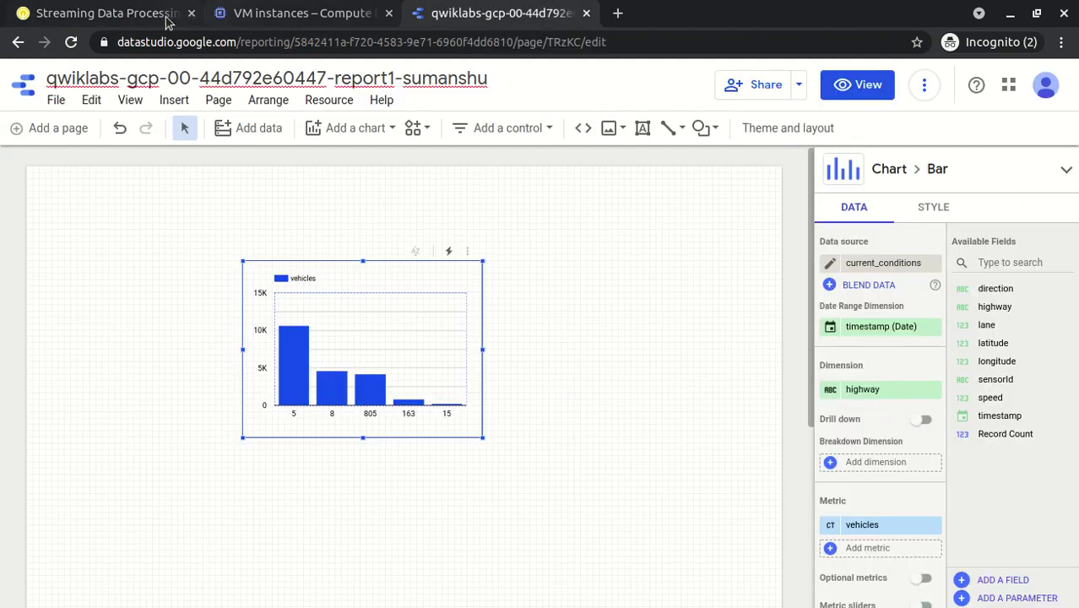
click(132, 19)
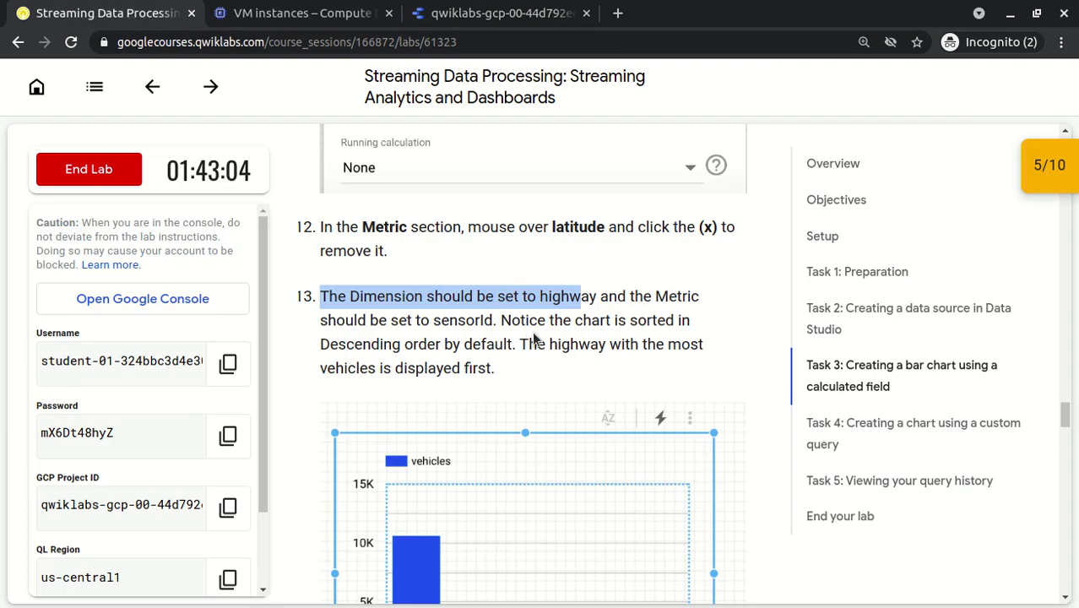
click(657, 293)
drag(657, 293, 496, 323)
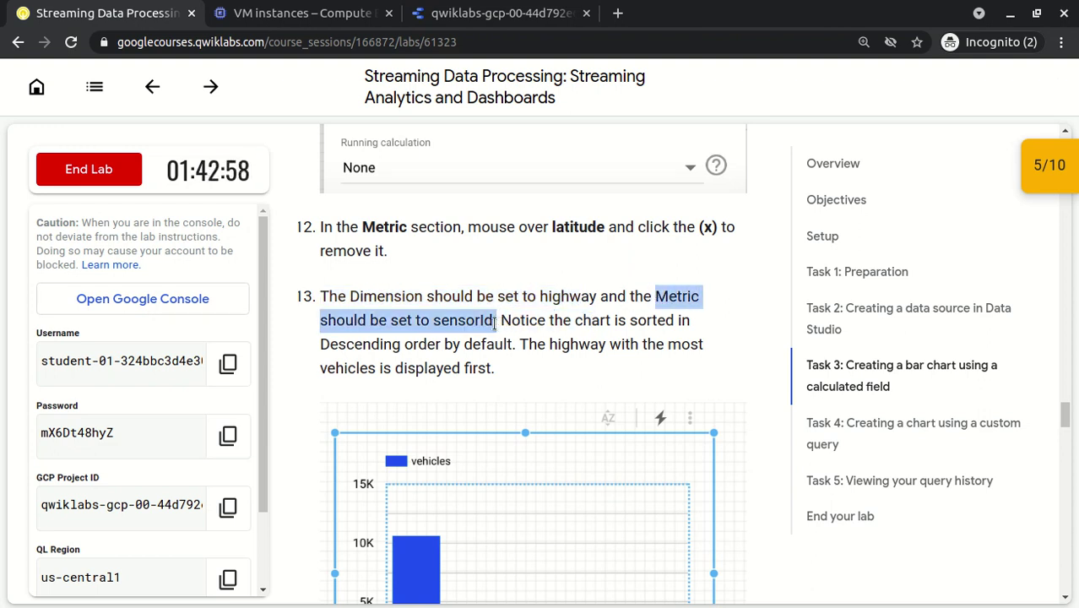
scroll(495, 322, down, 3)
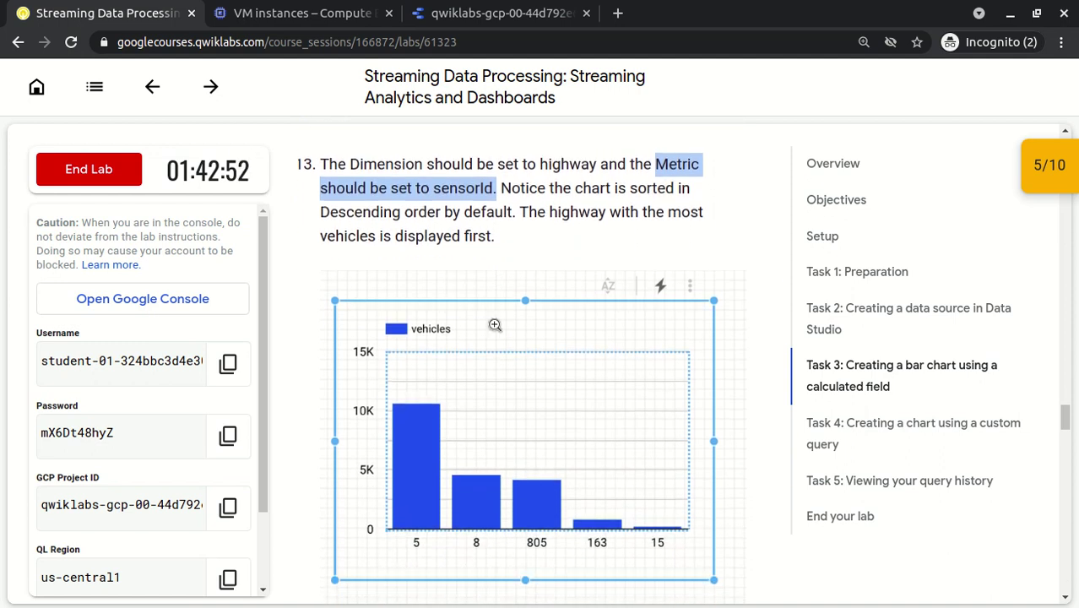
Step: Following Task 3 steps 14 and 15 of the lab, show data labels on the bar chart
scroll(494, 325, down, 3)
scroll(495, 325, down, 2)
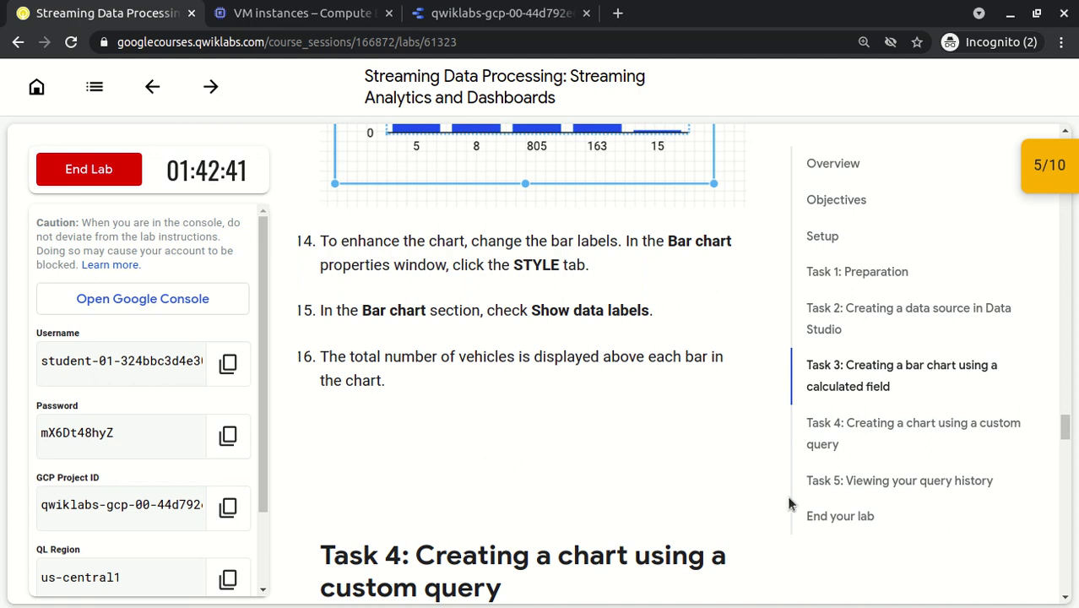
click(504, 19)
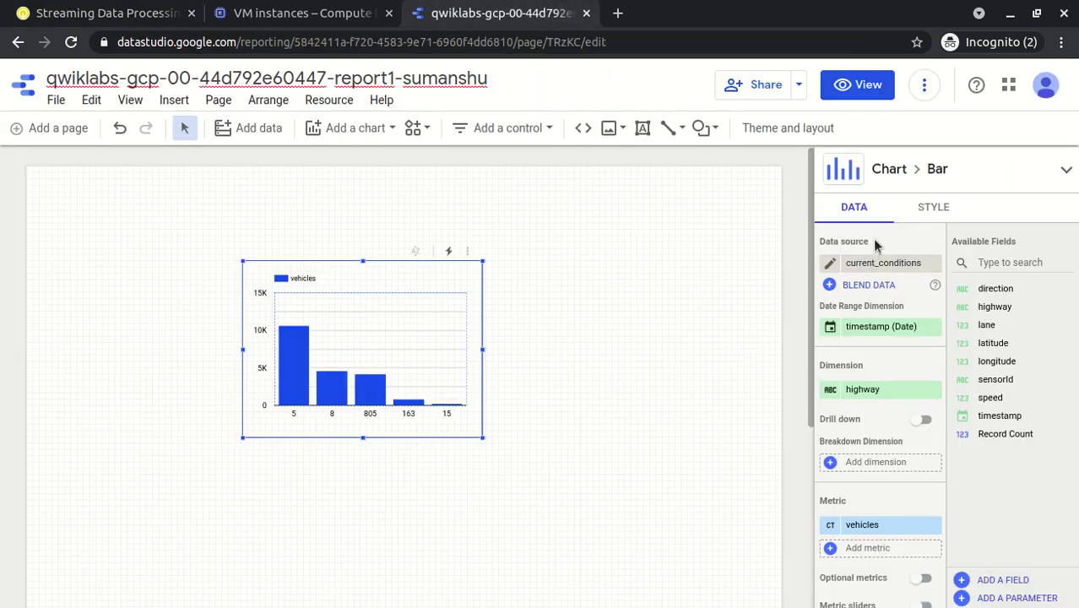
click(929, 213)
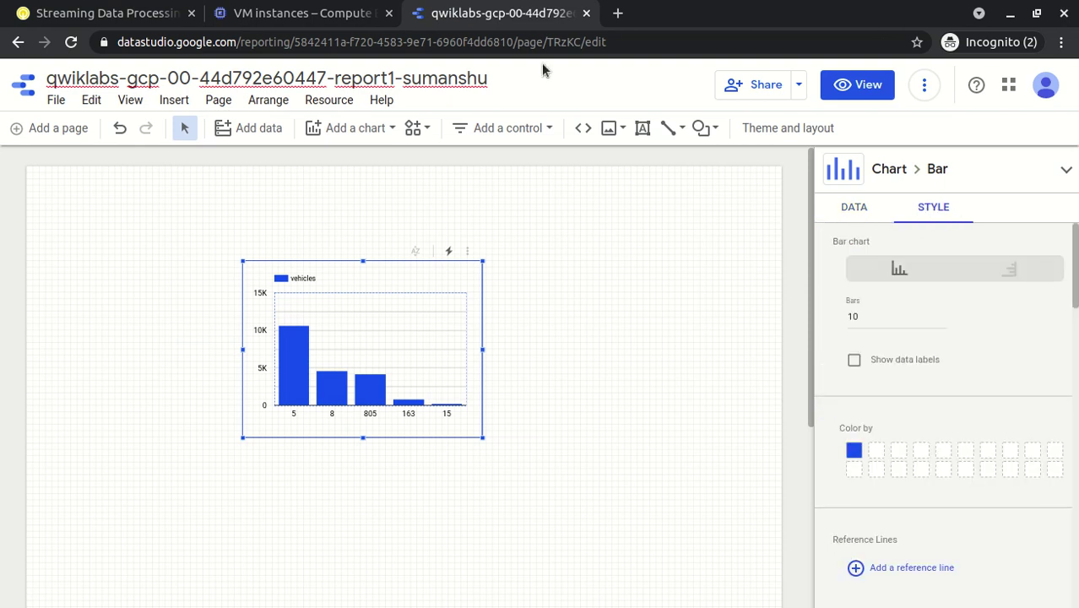
click(127, 15)
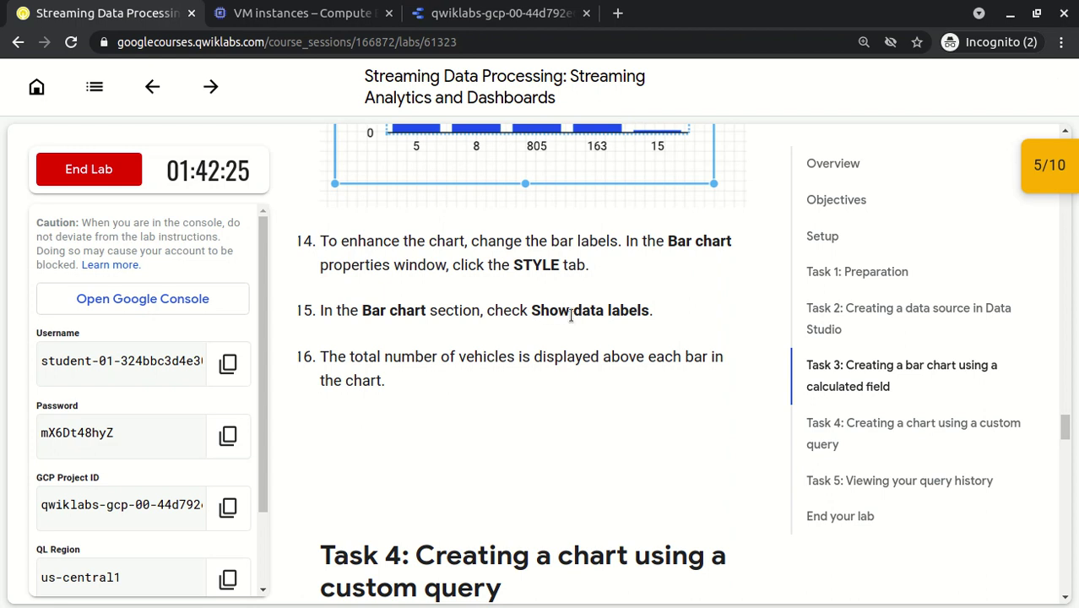
click(470, 14)
click(854, 362)
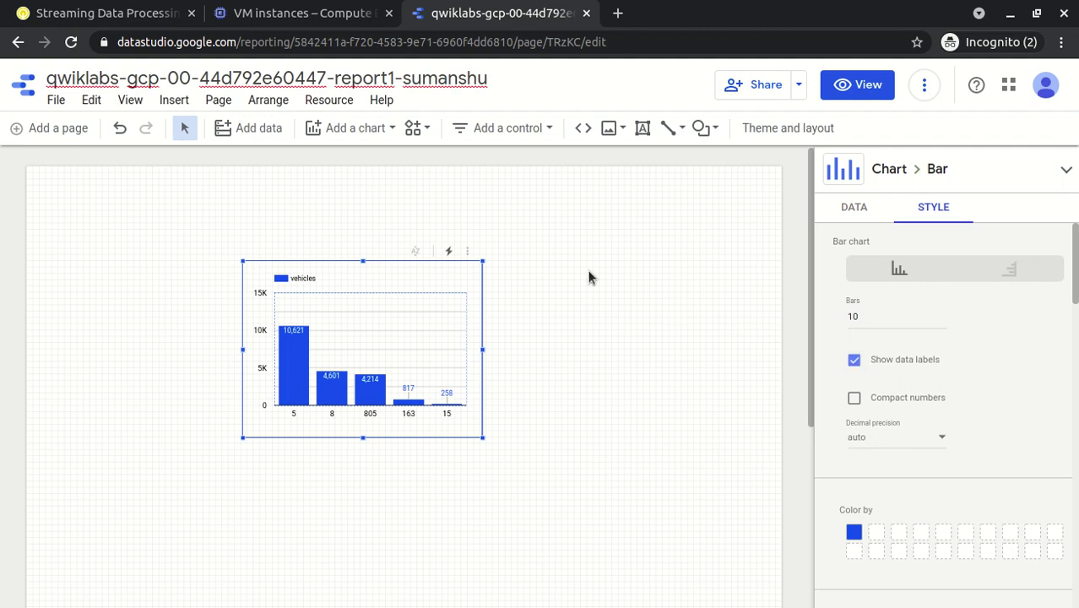
Step: Hide the bar chart's data labels and show them again to compare the display
click(855, 362)
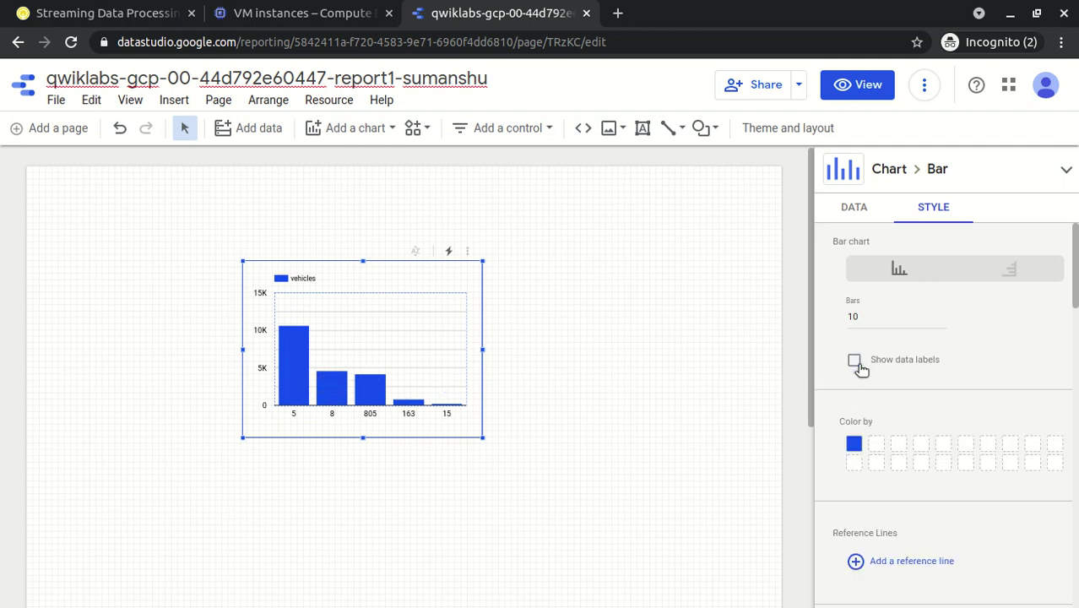
click(855, 361)
click(858, 363)
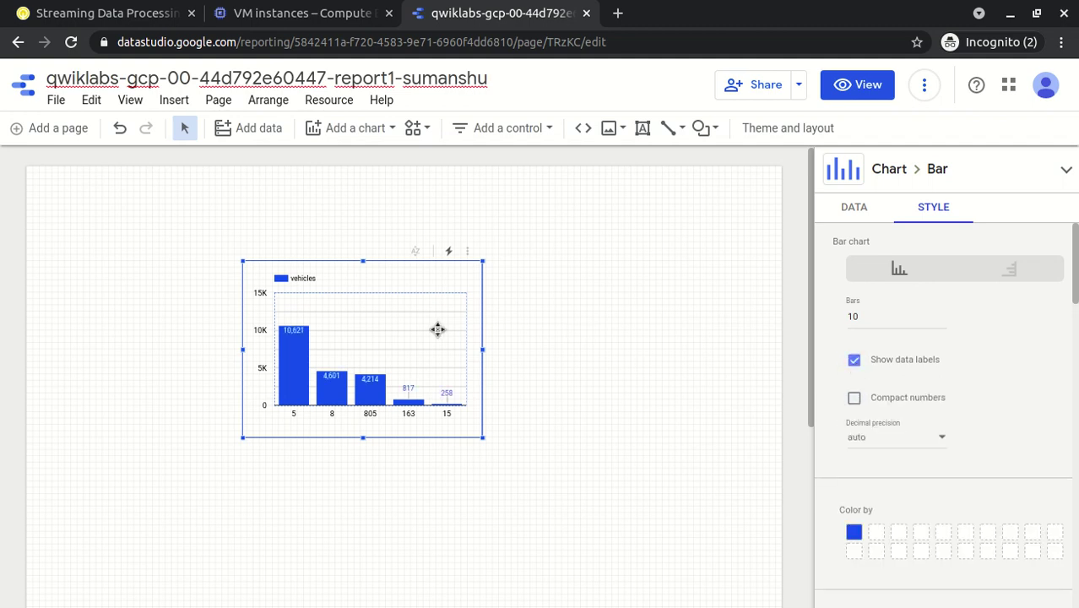
Step: Read Task 3 step 16 and the Task 4 introduction on creating a chart using a custom query
click(89, 15)
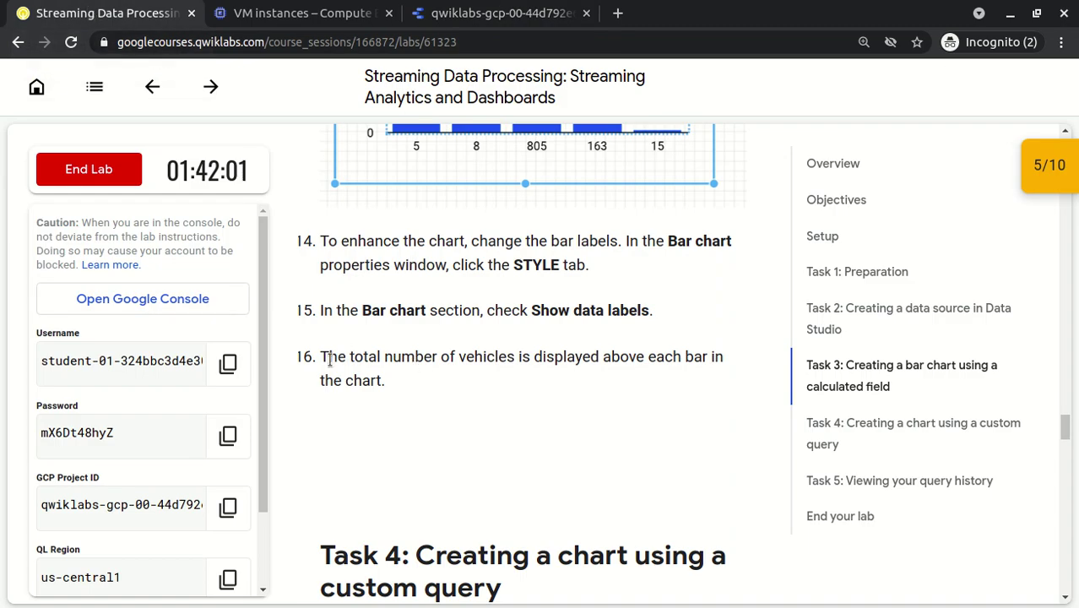
drag(330, 358, 387, 381)
click(390, 376)
scroll(390, 377, down, 1)
scroll(390, 376, down, 5)
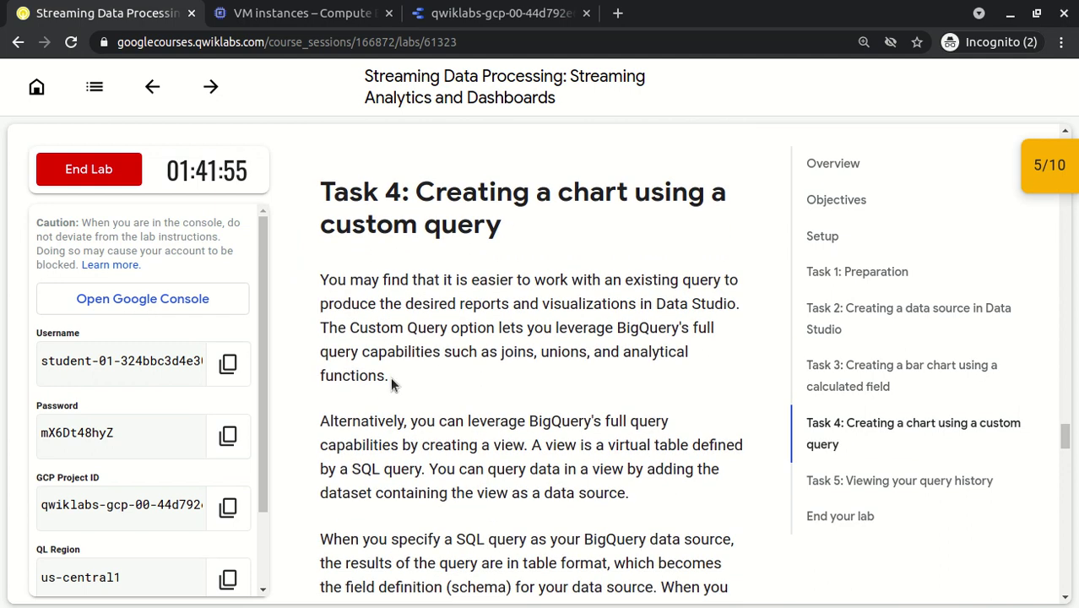
drag(508, 229, 316, 194)
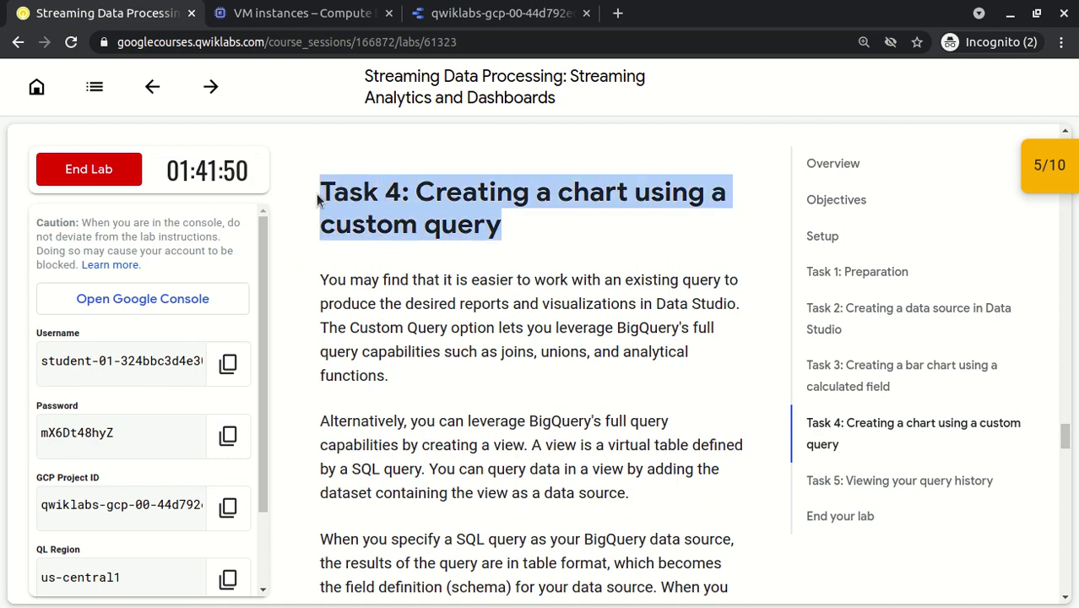
click(402, 226)
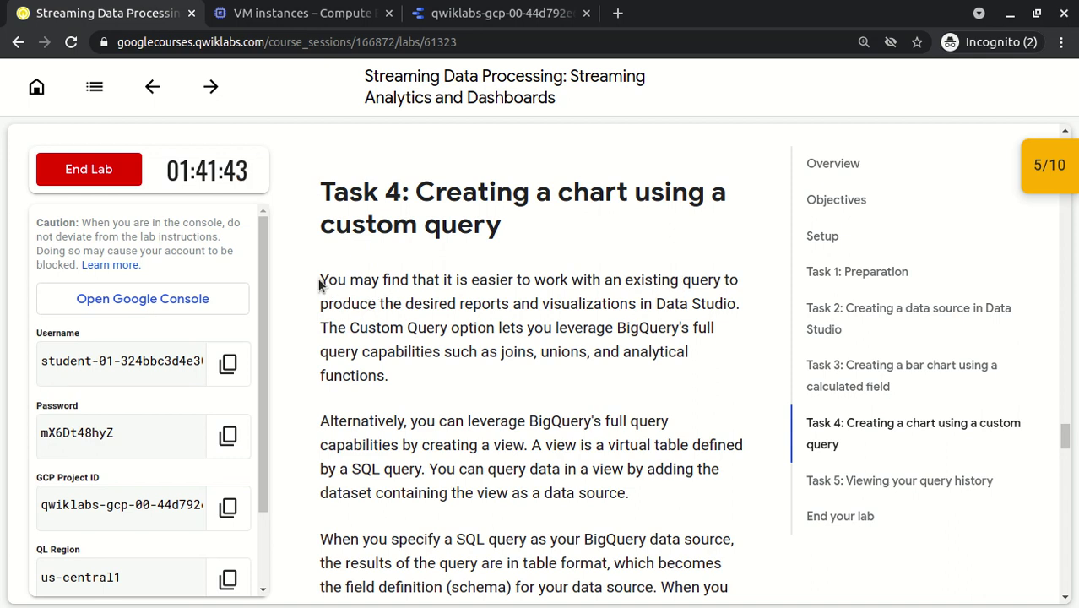
drag(319, 279, 699, 284)
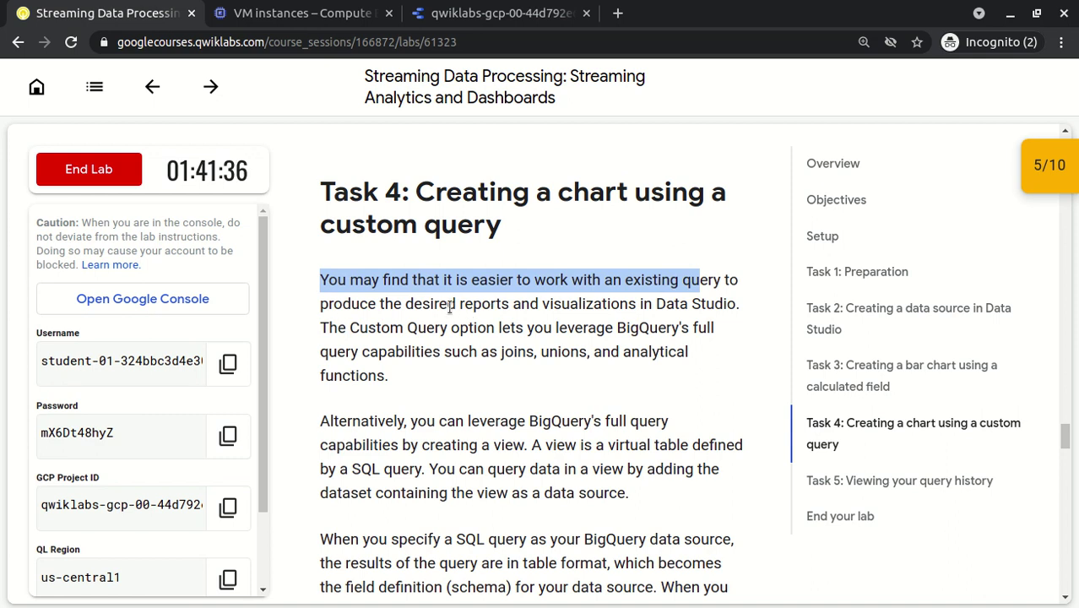
click(522, 306)
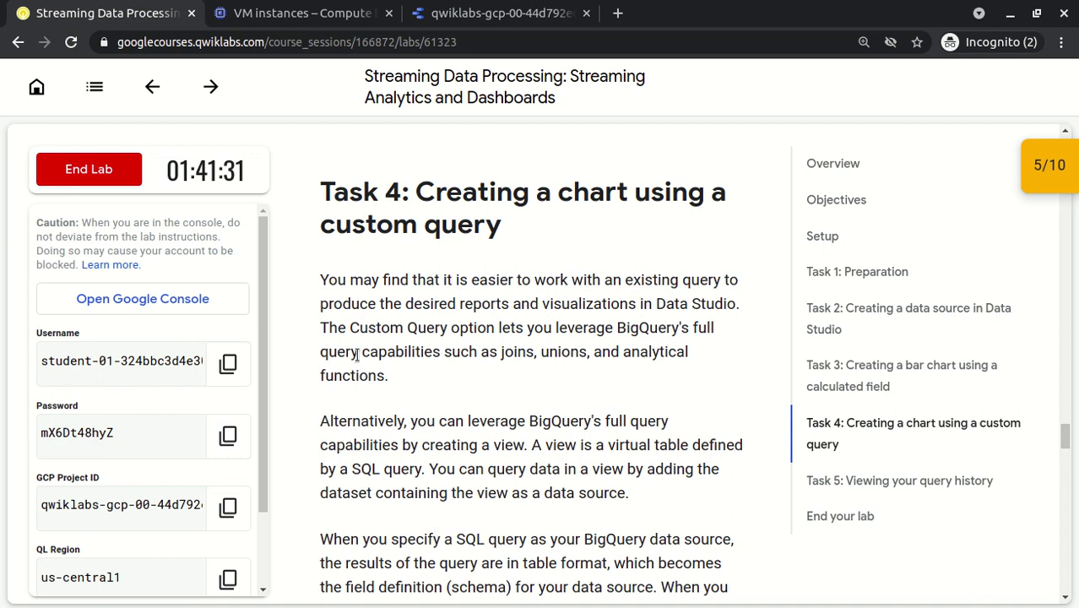
double_click(514, 355)
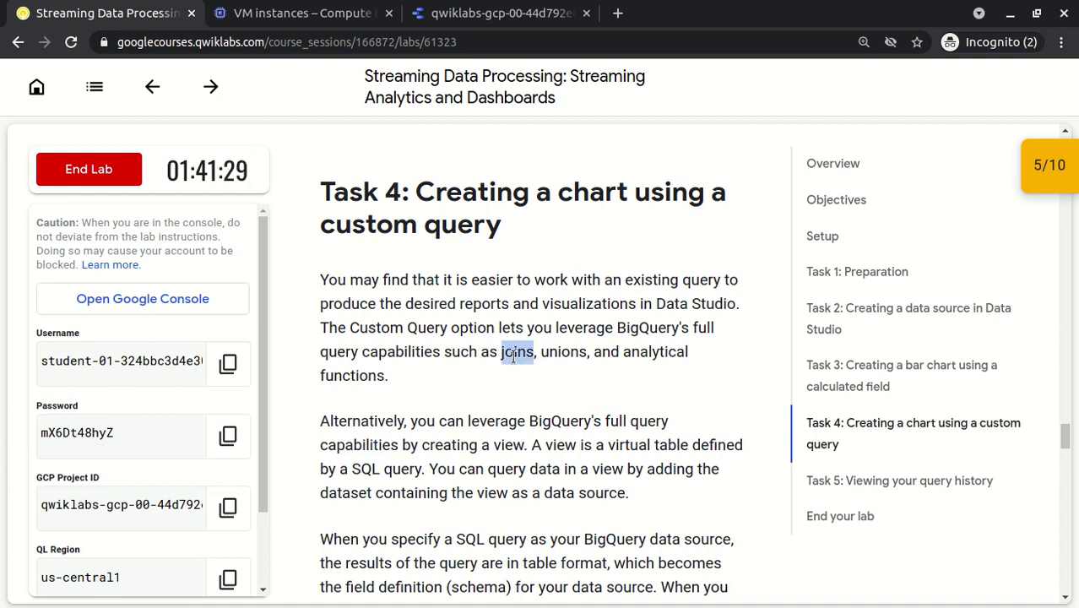
double_click(563, 351)
double_click(620, 351)
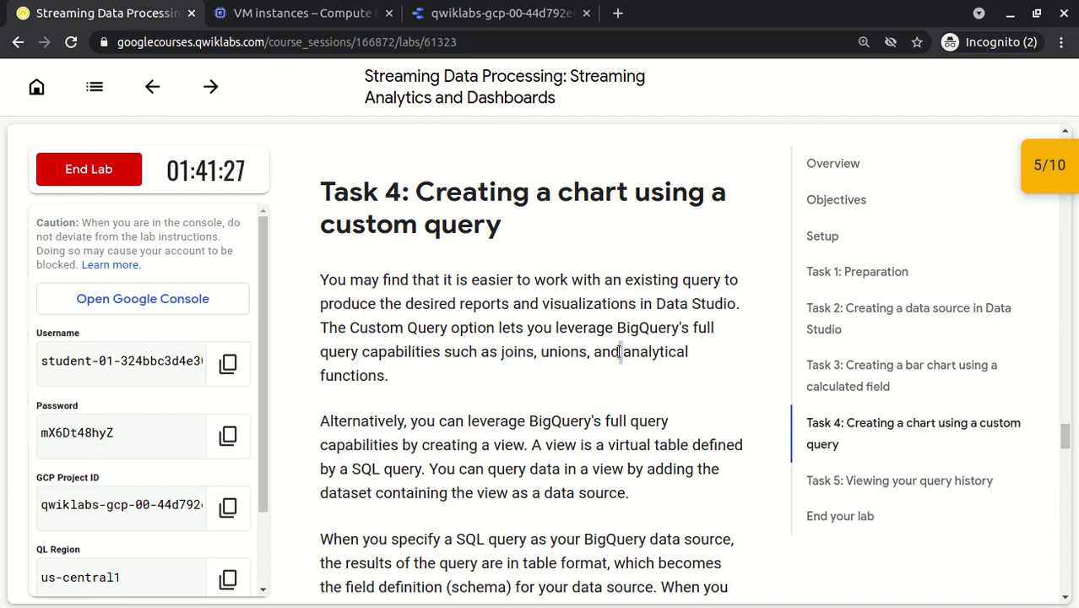
scroll(446, 400, down, 2)
scroll(446, 395, down, 1)
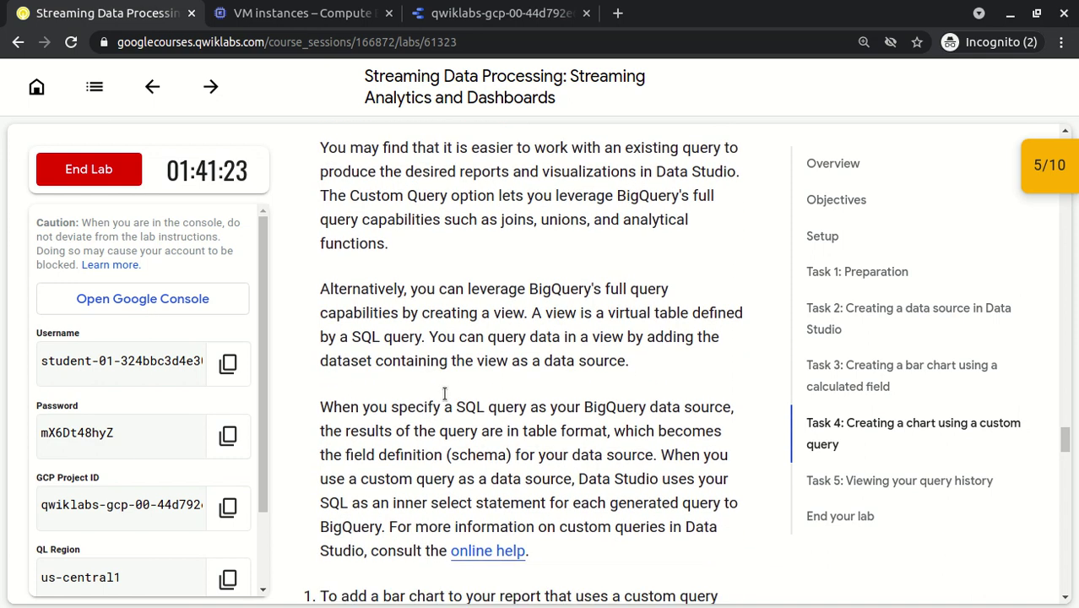
Step: Read the Task 4 introduction on custom query data sources and steps 1 and 2 on adding a bar chart
scroll(445, 393, down, 2)
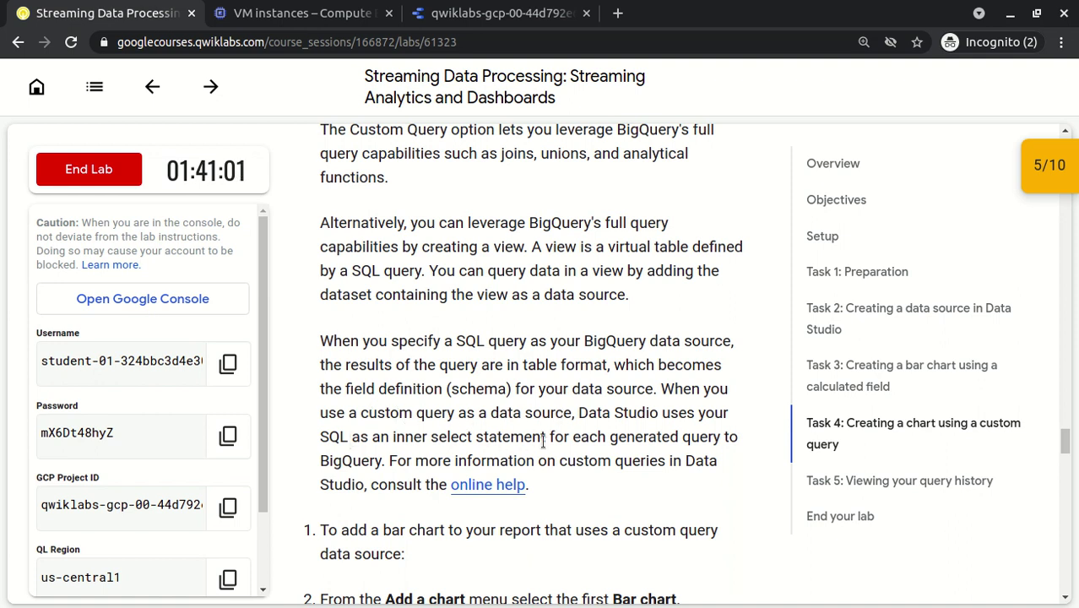
scroll(543, 442, down, 3)
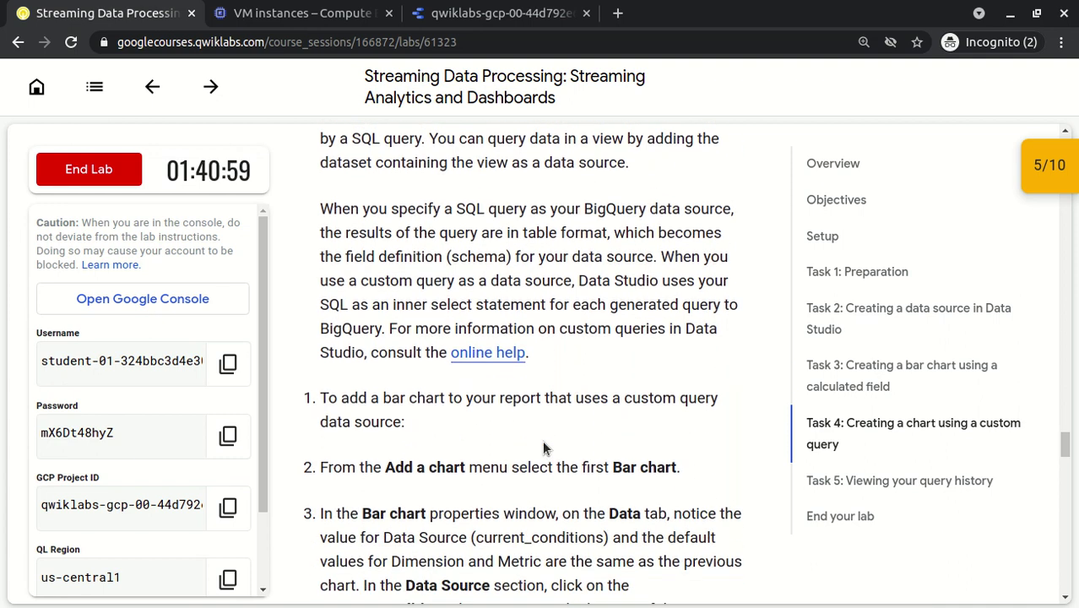
scroll(542, 440, down, 2)
scroll(543, 443, down, 2)
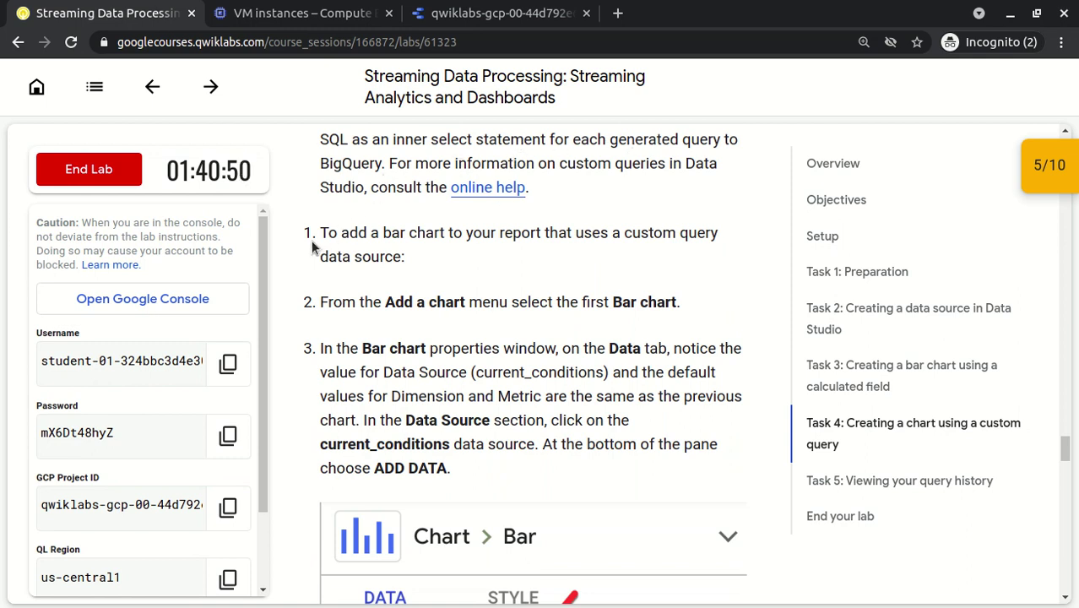
drag(319, 237, 391, 263)
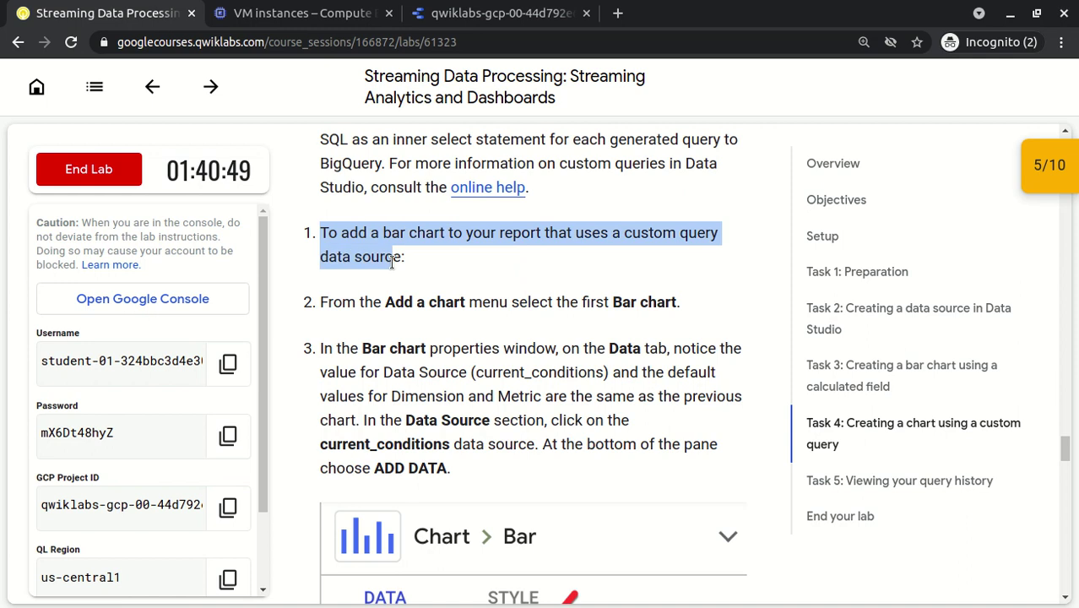
click(436, 241)
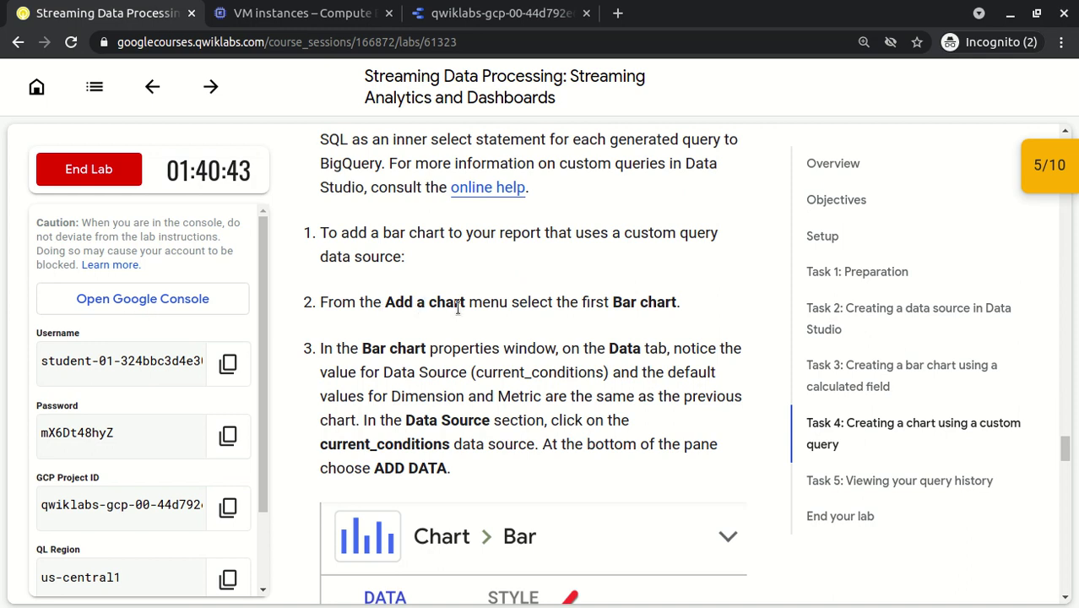
drag(381, 306, 461, 307)
Step: Look through Task 4 steps 3 to 7 of the lab on adding a BigQuery custom query data source, and return to step 2
scroll(461, 307, down, 2)
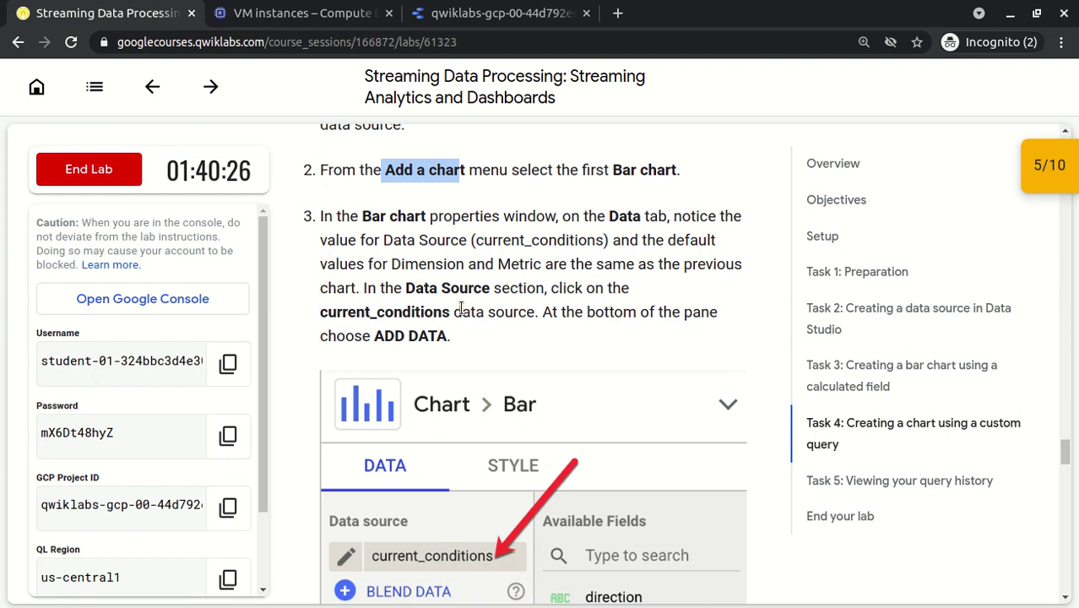
scroll(461, 308, down, 2)
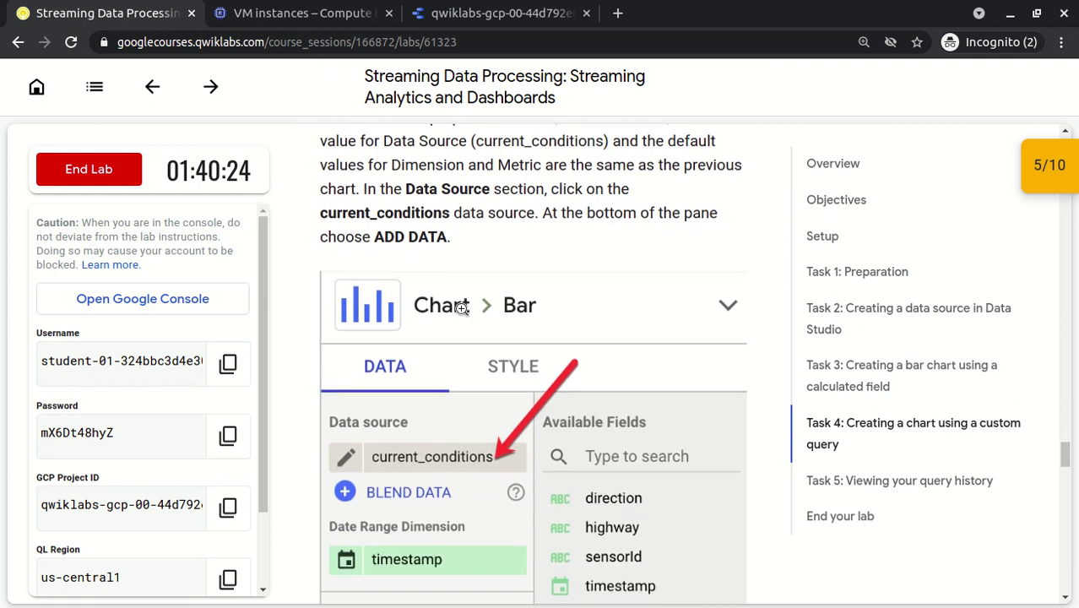
scroll(461, 308, down, 2)
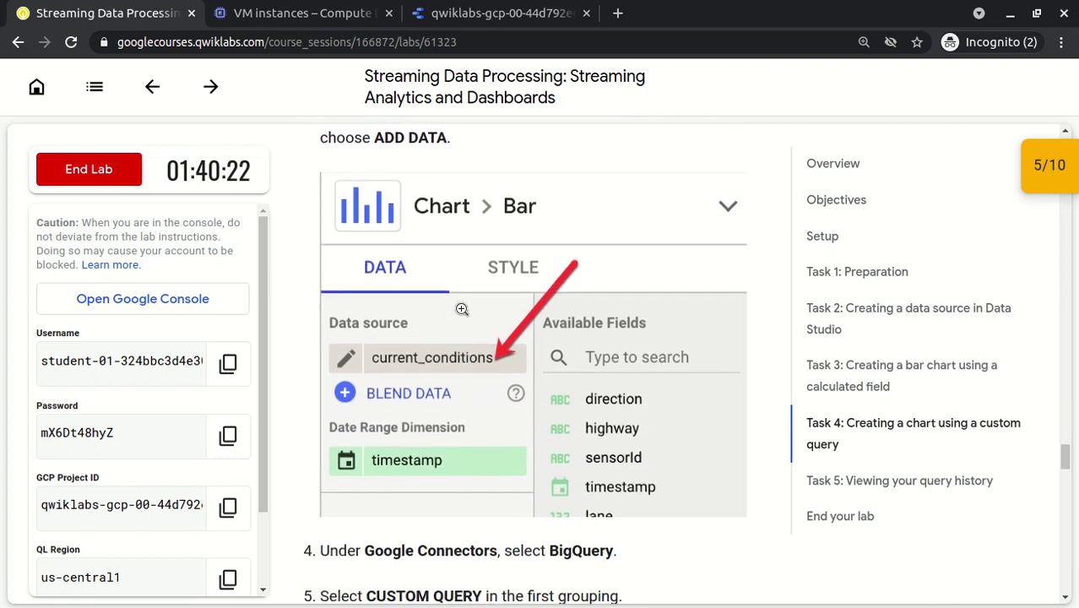
scroll(461, 308, down, 3)
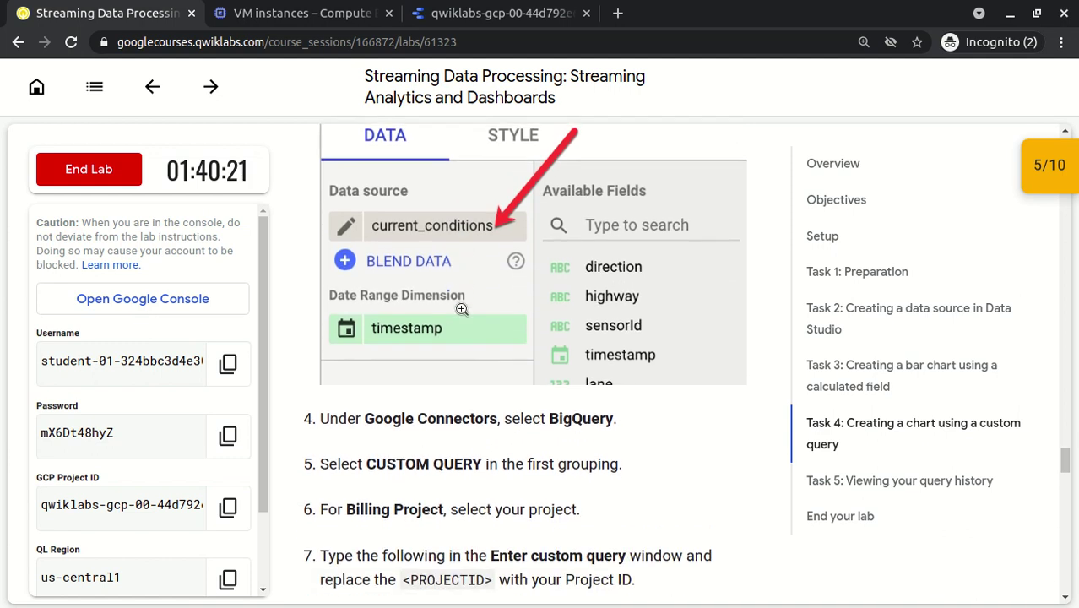
scroll(461, 308, down, 6)
scroll(462, 314, up, 2)
scroll(462, 310, up, 3)
scroll(462, 310, up, 2)
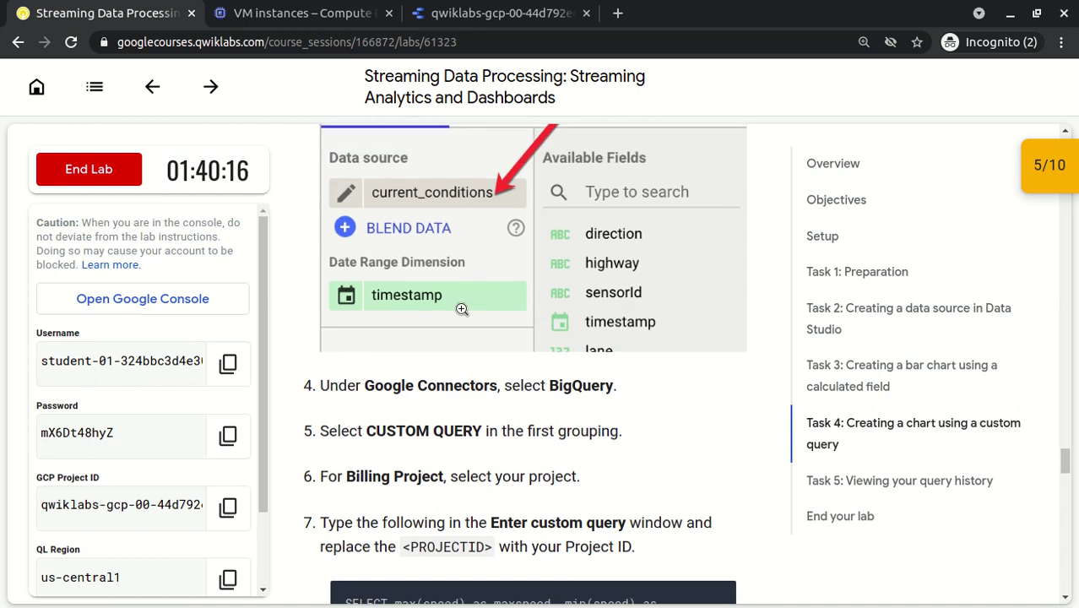
scroll(462, 309, up, 6)
scroll(461, 308, up, 4)
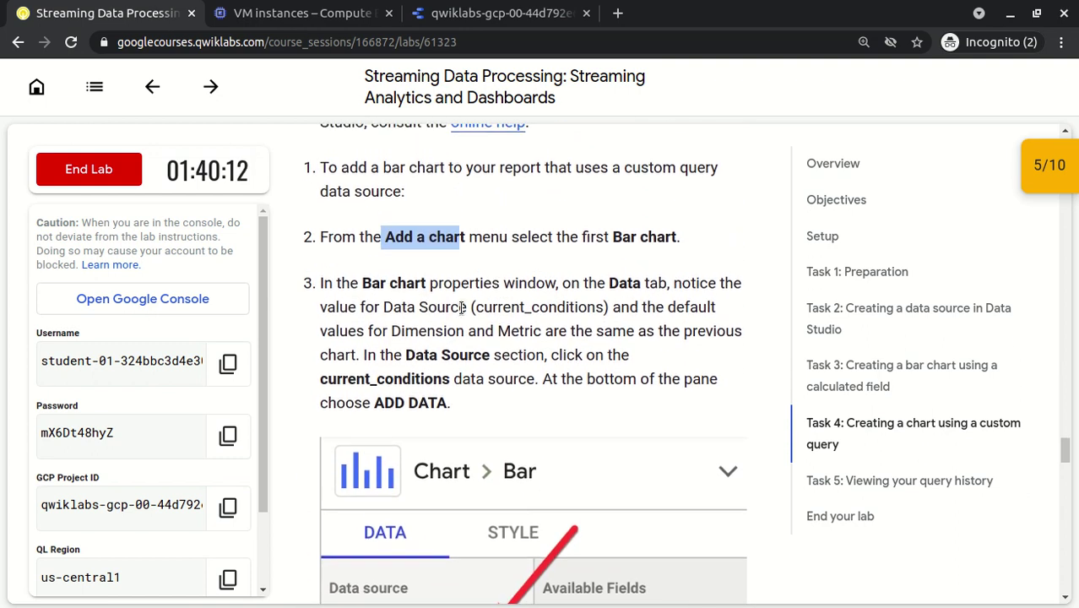
scroll(462, 308, up, 2)
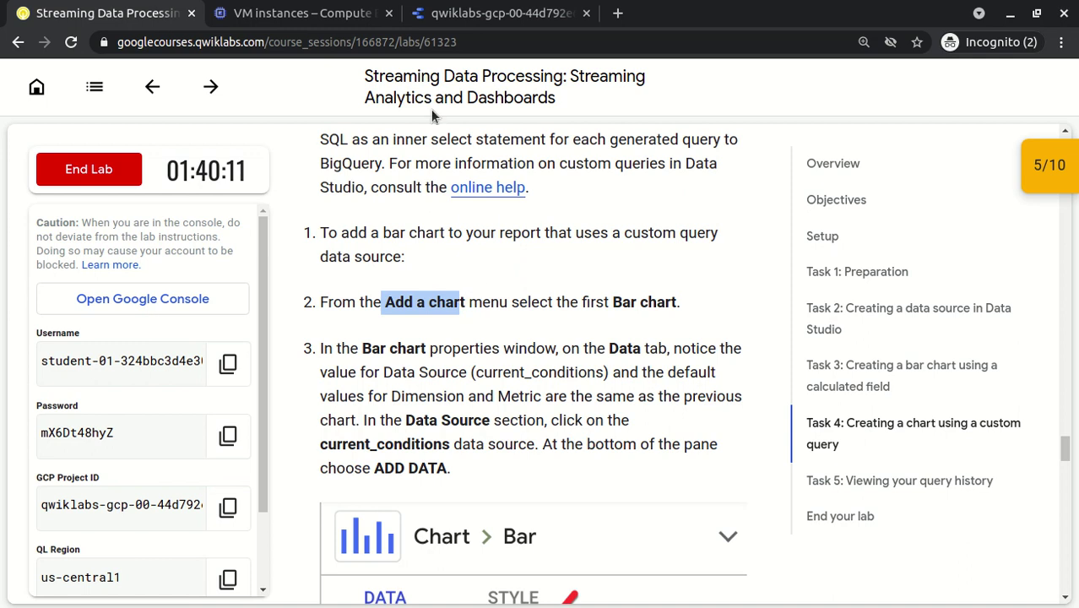
Step: In the Data Studio report, add a standard vertical bar chart beside the vehicles chart and reposition both charts side by side
click(444, 14)
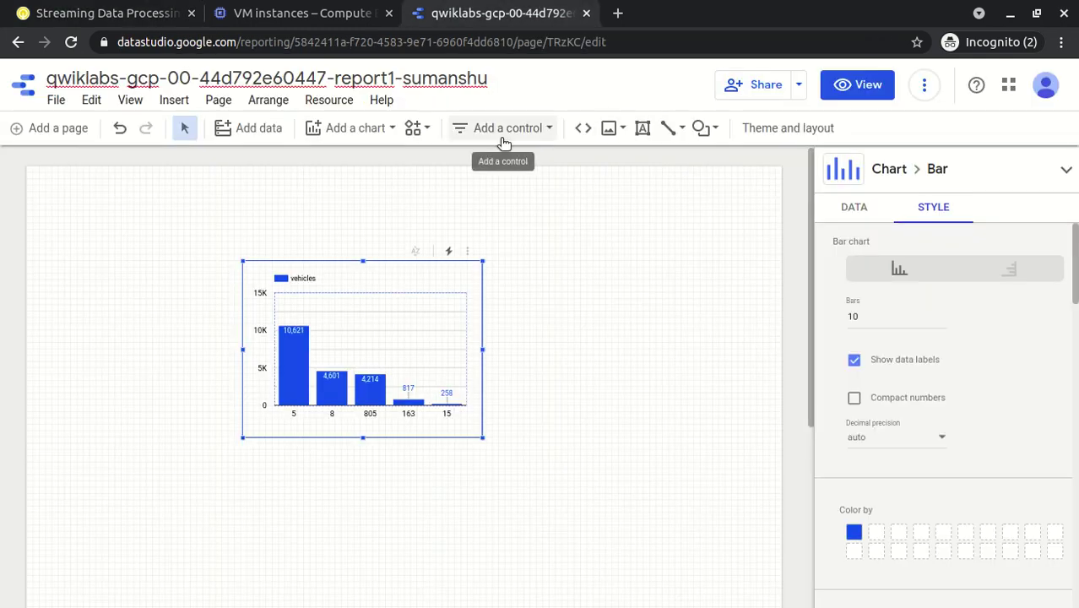
click(348, 128)
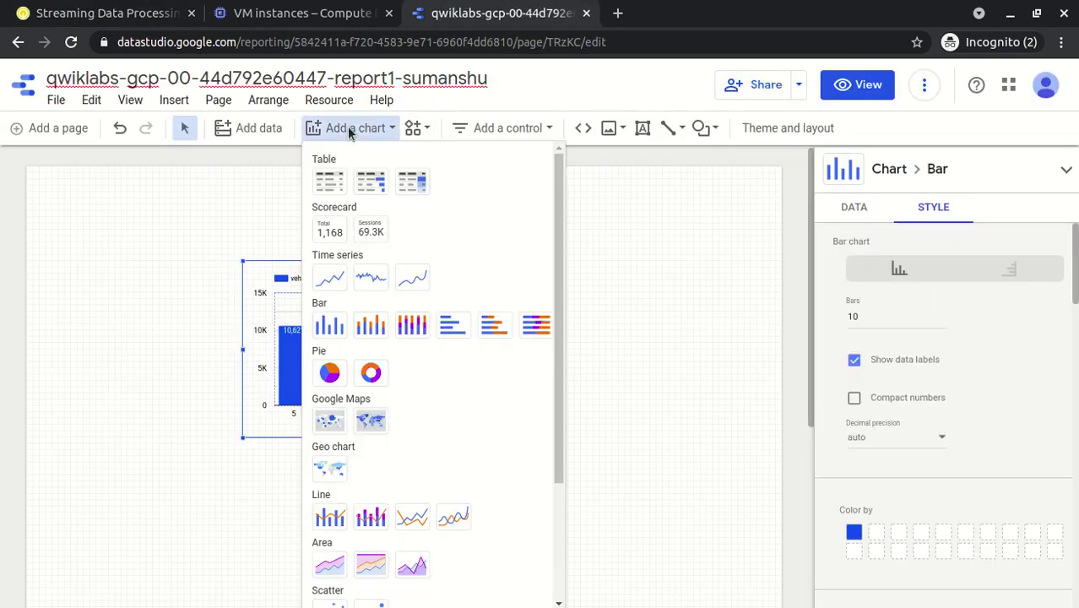
click(329, 327)
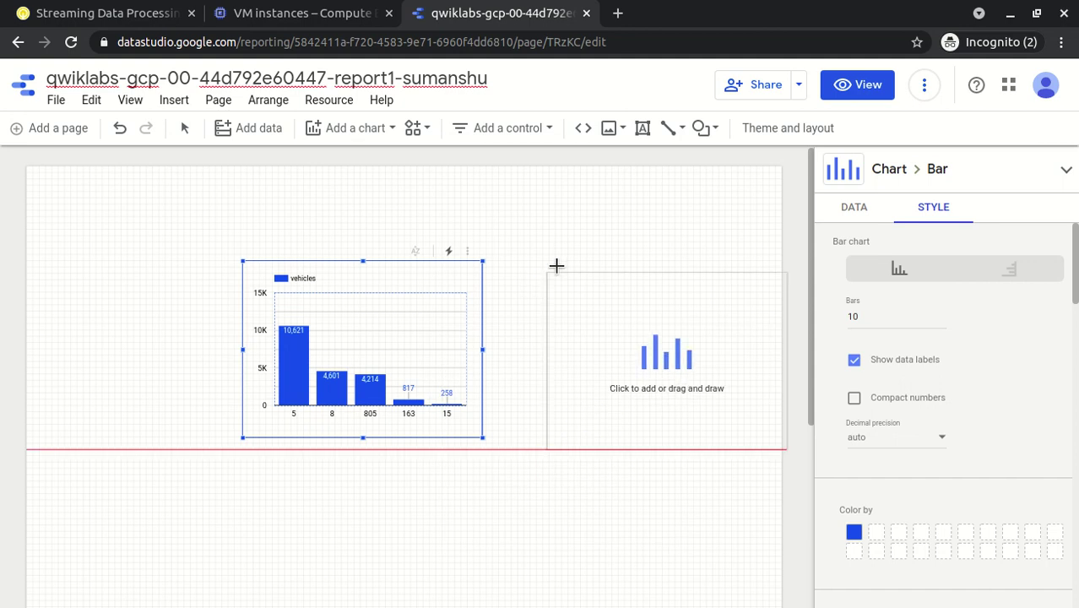
click(524, 263)
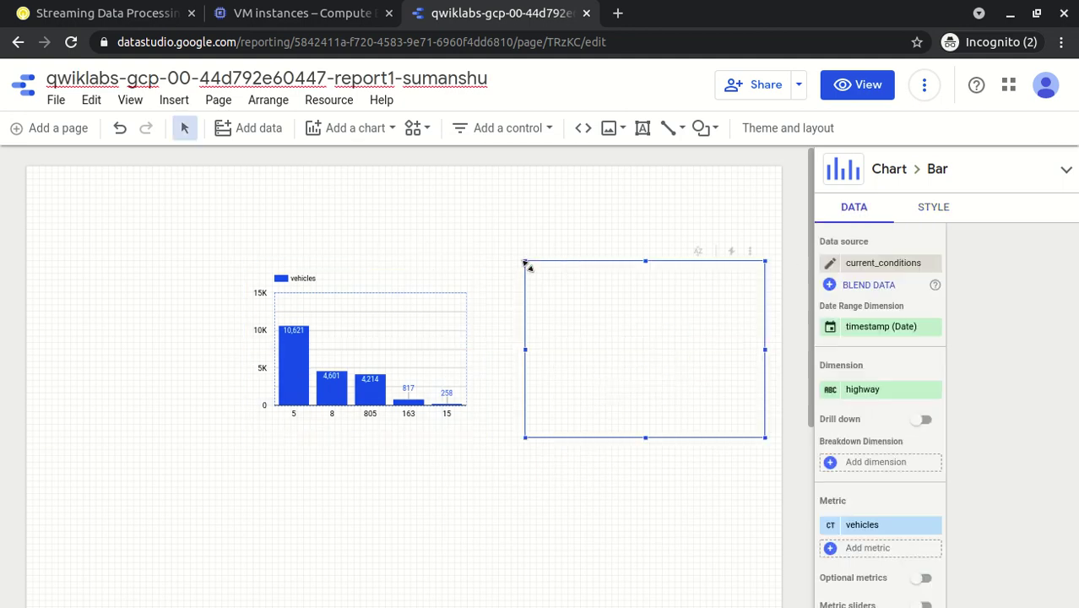
drag(365, 302, 200, 296)
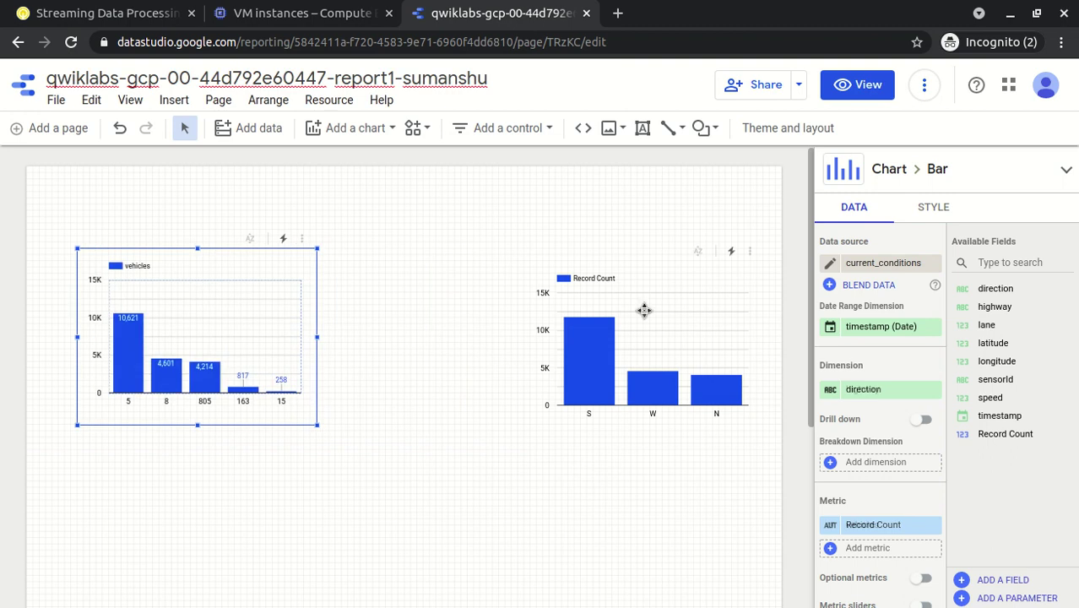
drag(643, 310, 537, 295)
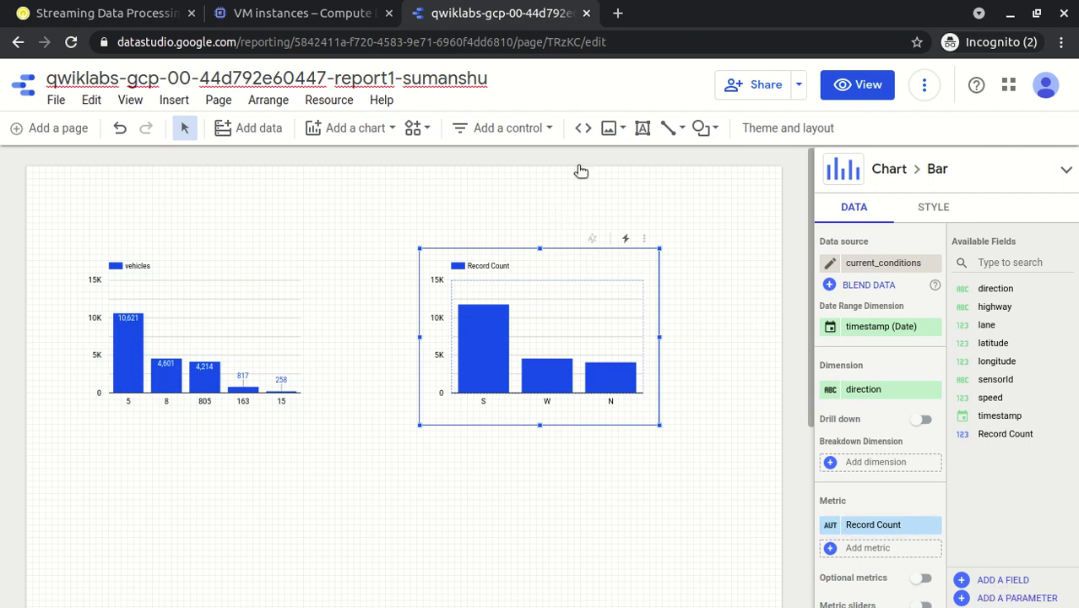
Step: Check the new bar chart's data source, dimension and metric against Task 4 step 3 of the lab, and read on to step 6
click(112, 14)
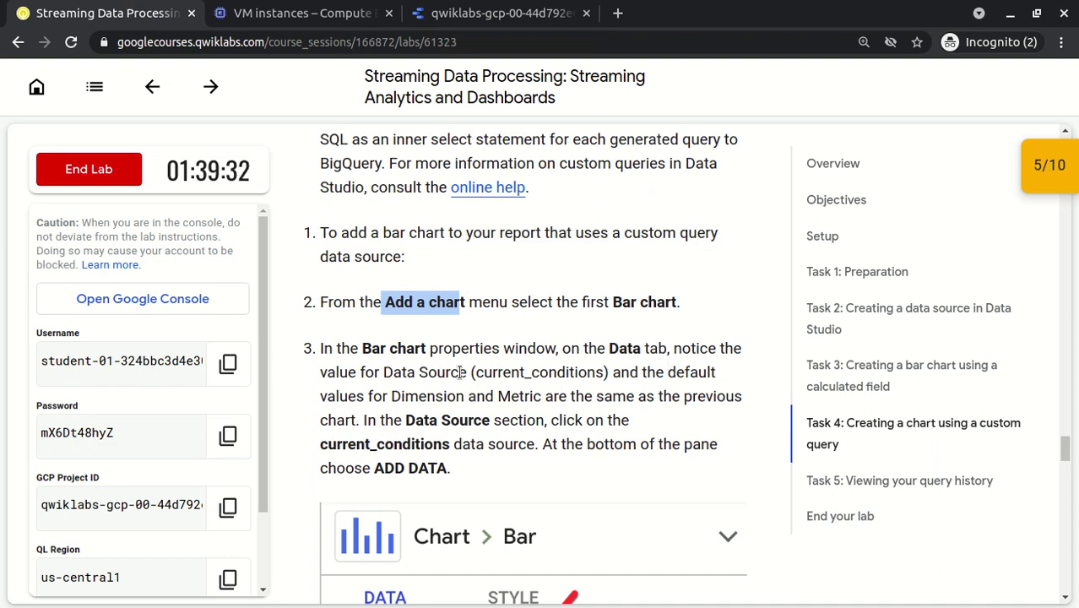
double_click(515, 373)
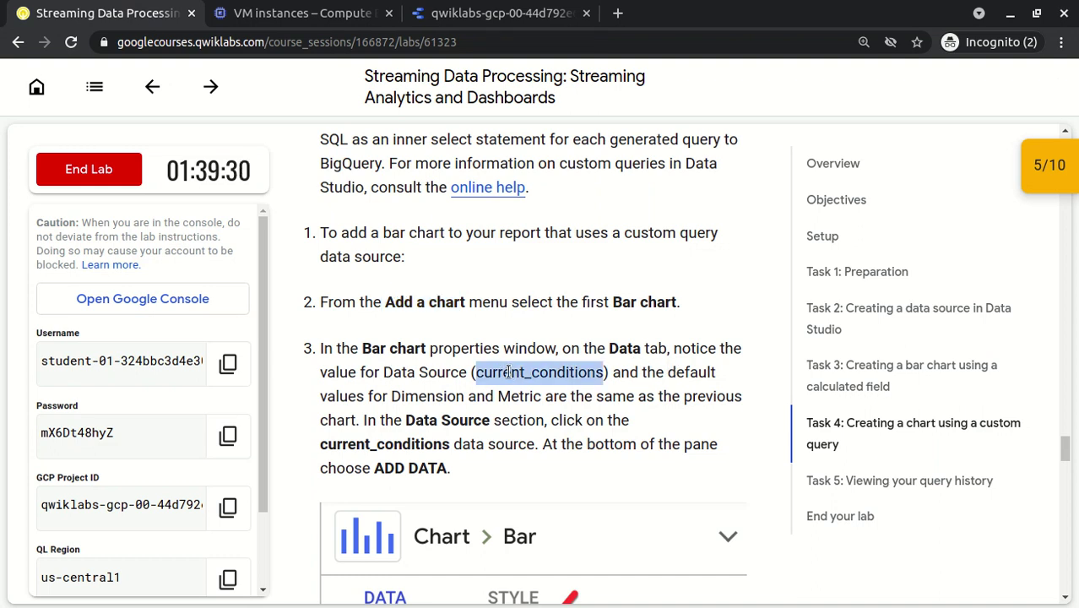
click(498, 19)
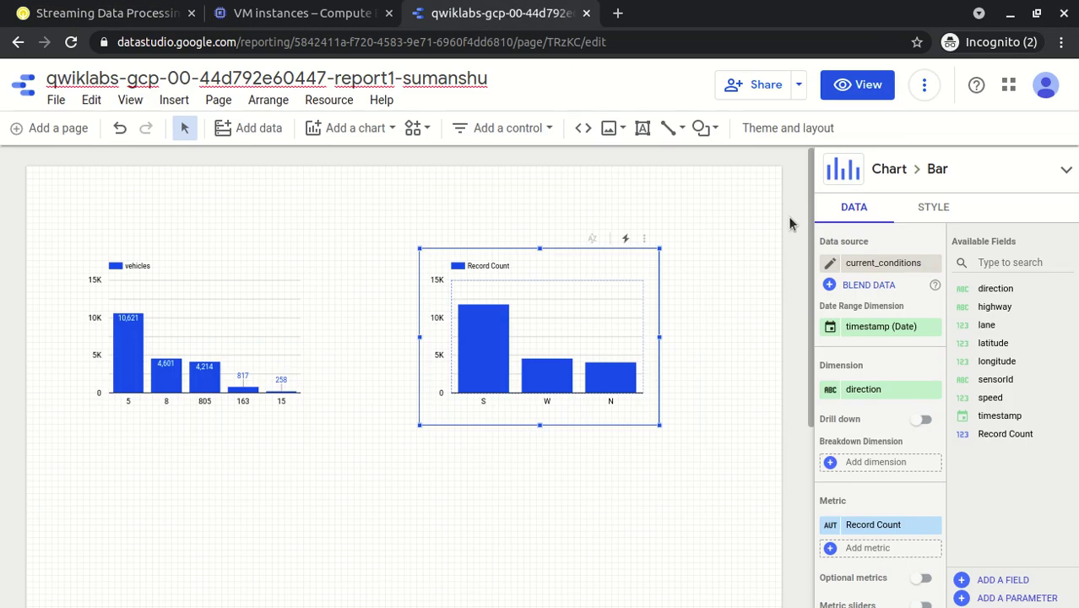
click(135, 15)
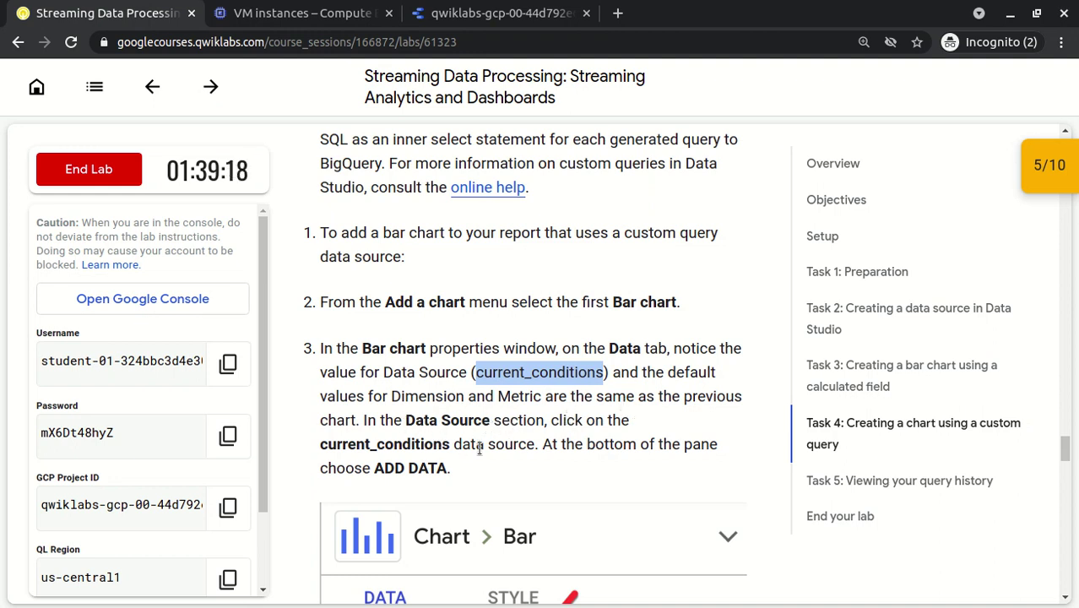
click(528, 452)
scroll(528, 451, down, 3)
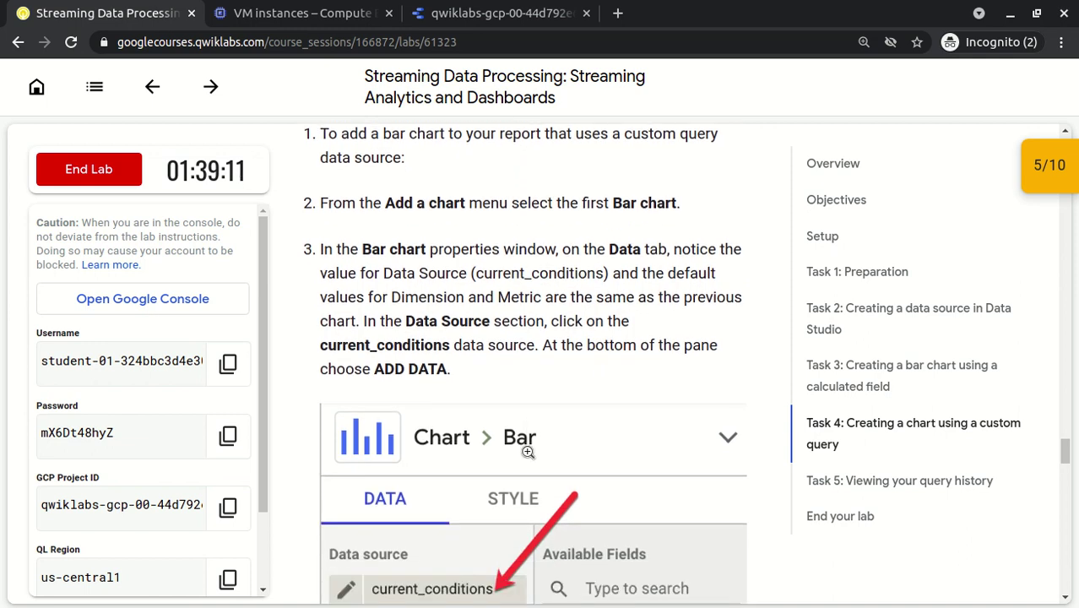
scroll(527, 452, down, 2)
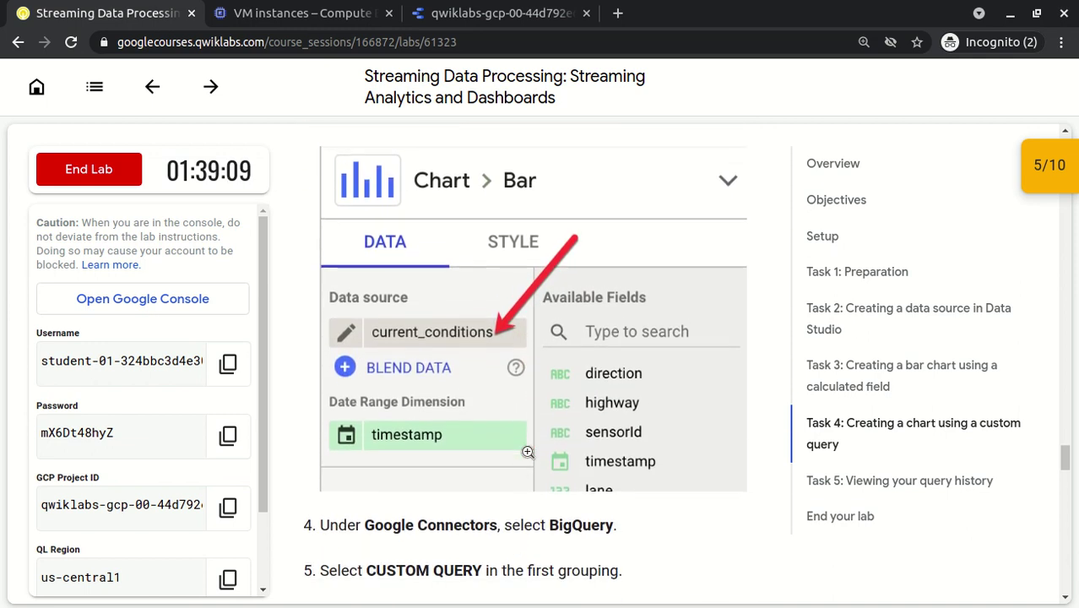
scroll(527, 452, down, 1)
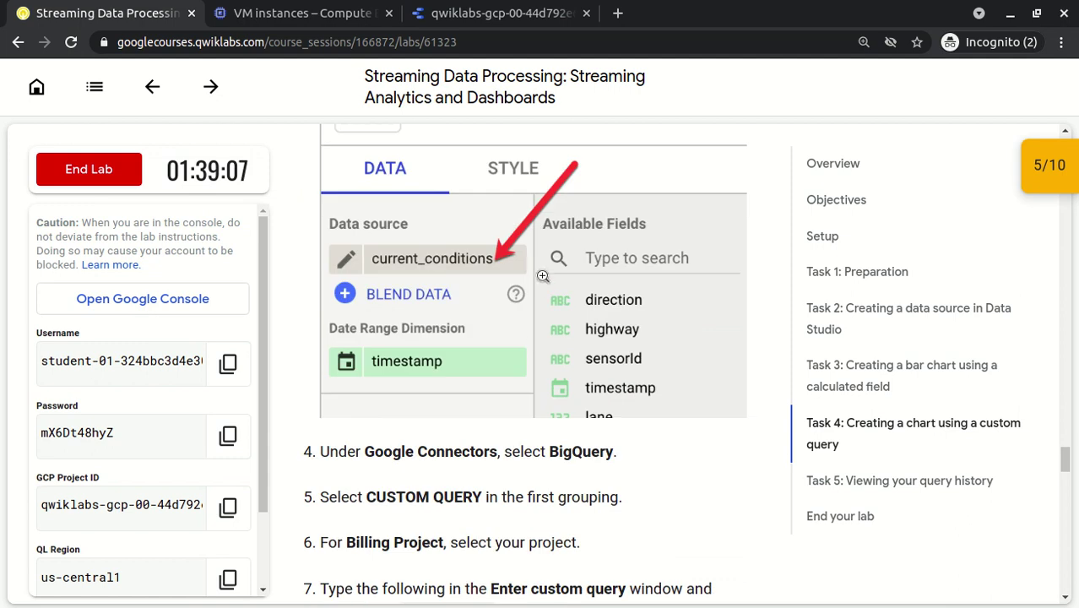
Step: Start adding a new data source for the new bar chart in the report, using the BigQuery connector with the Custom Query option
click(481, 15)
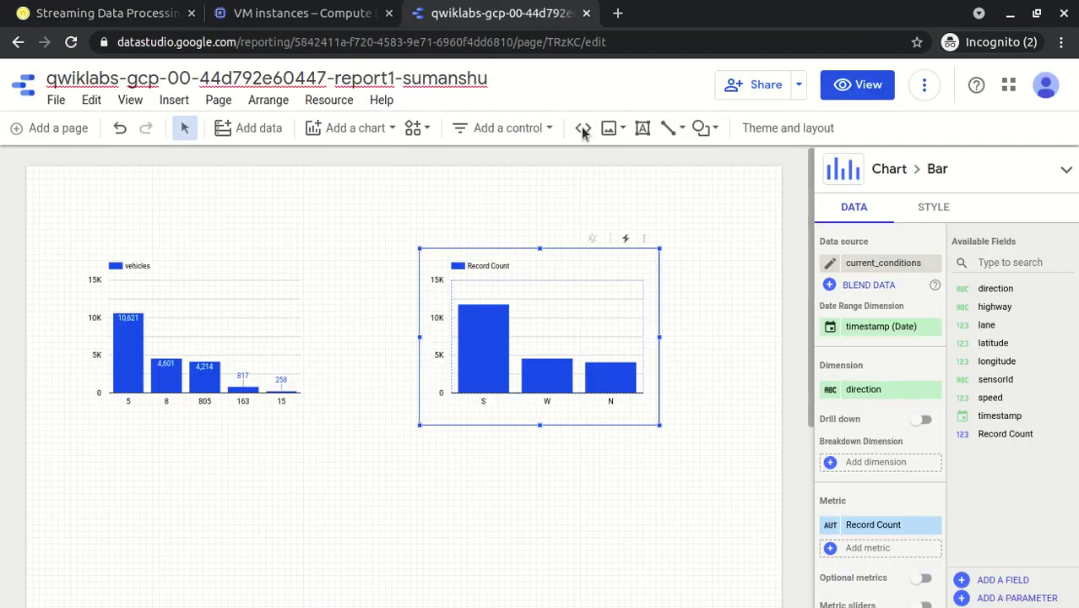
click(857, 267)
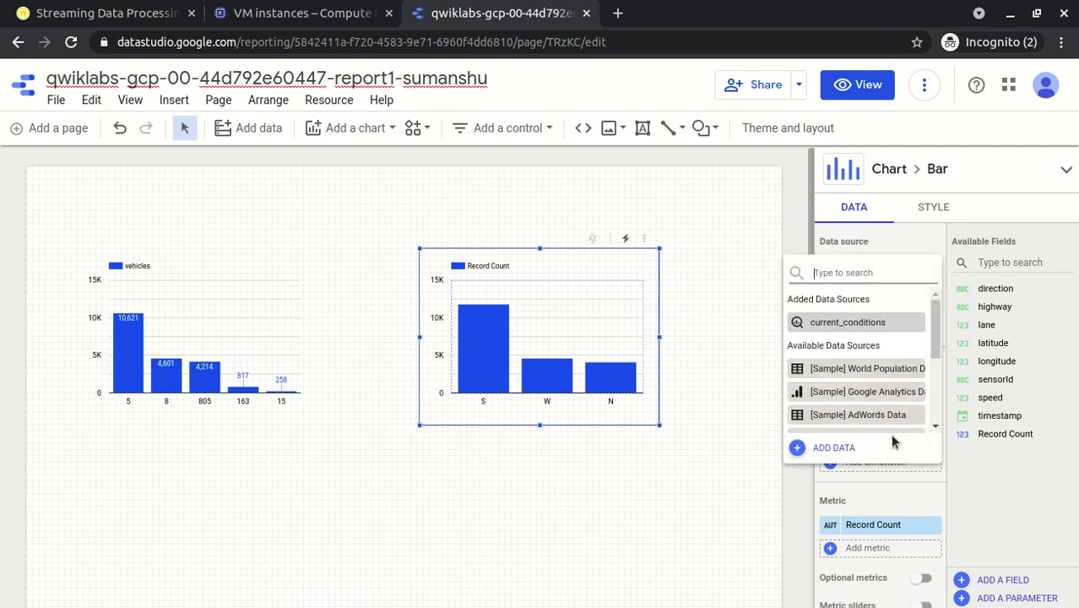
click(832, 450)
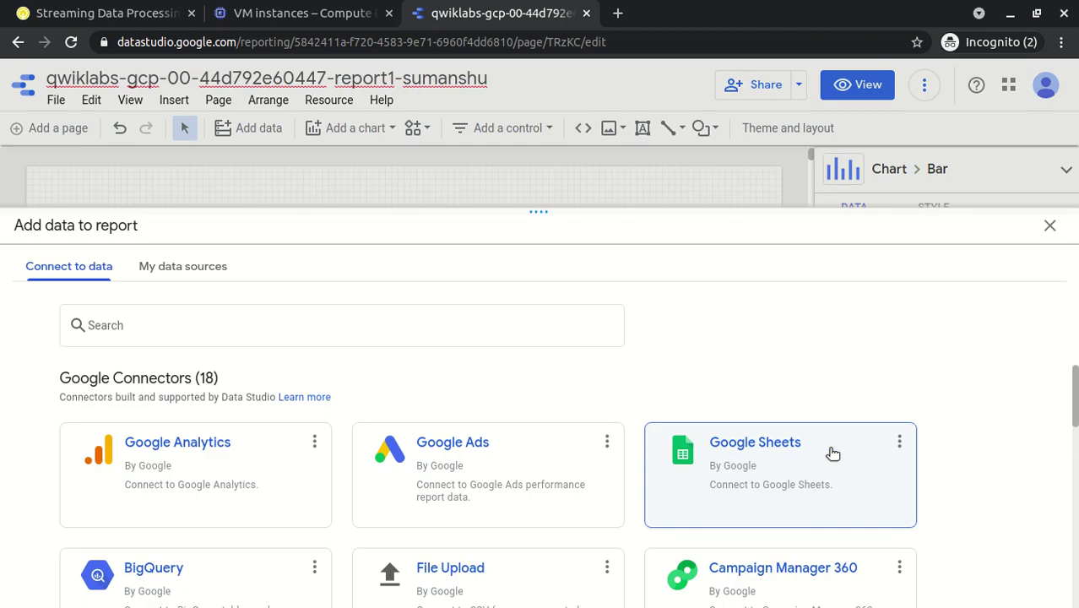
click(203, 581)
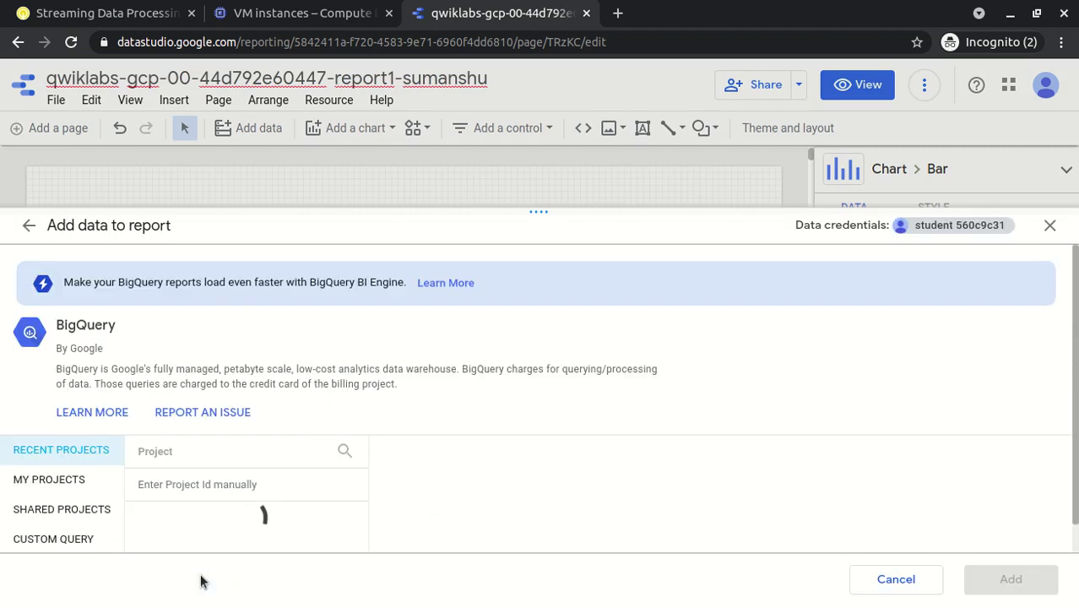
click(244, 511)
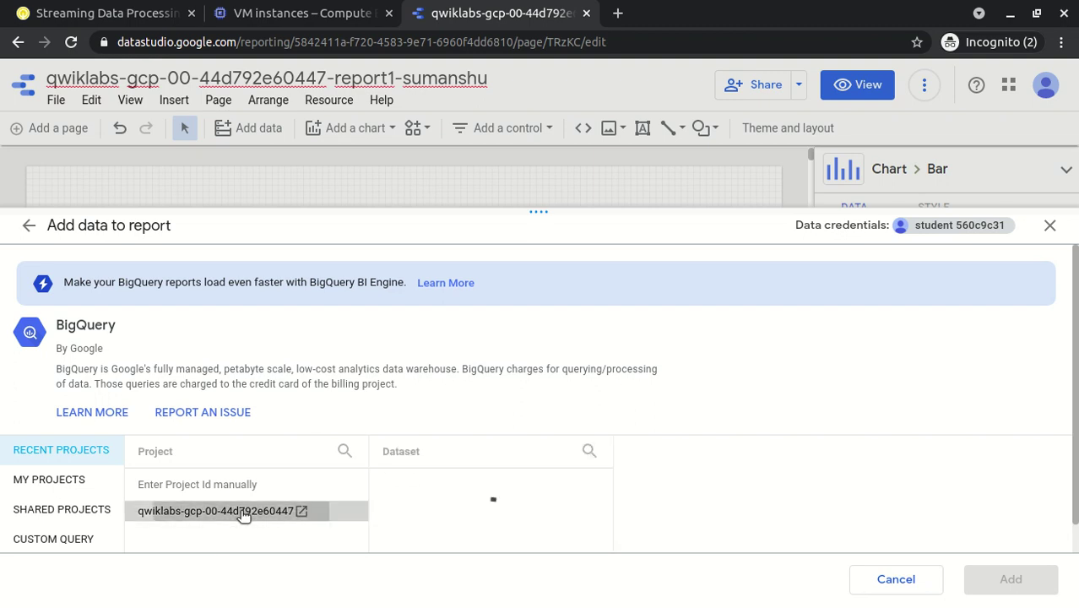
click(30, 549)
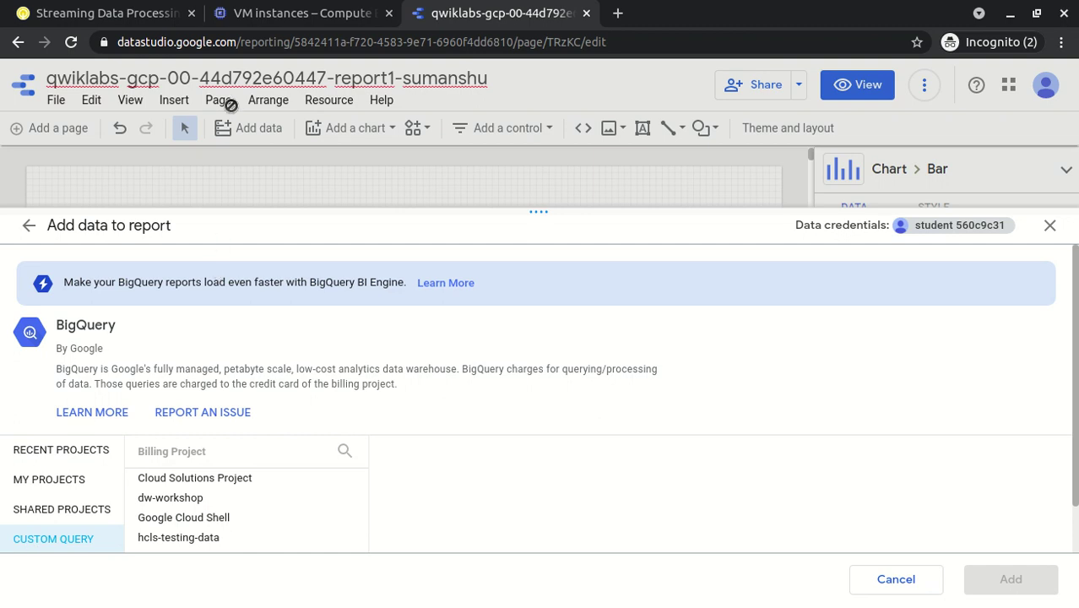
Step: Check Task 4 steps 6 and 7 of the lab, and copy the project ID from the Google Cloud console's project list
click(144, 14)
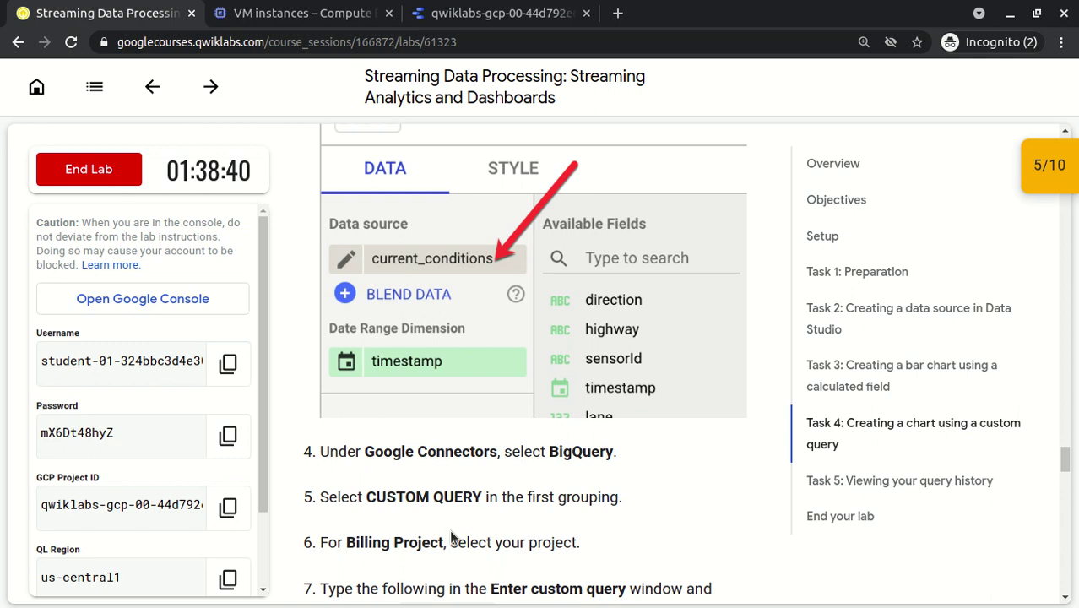
scroll(450, 536, down, 2)
scroll(450, 536, down, 1)
scroll(450, 530, down, 1)
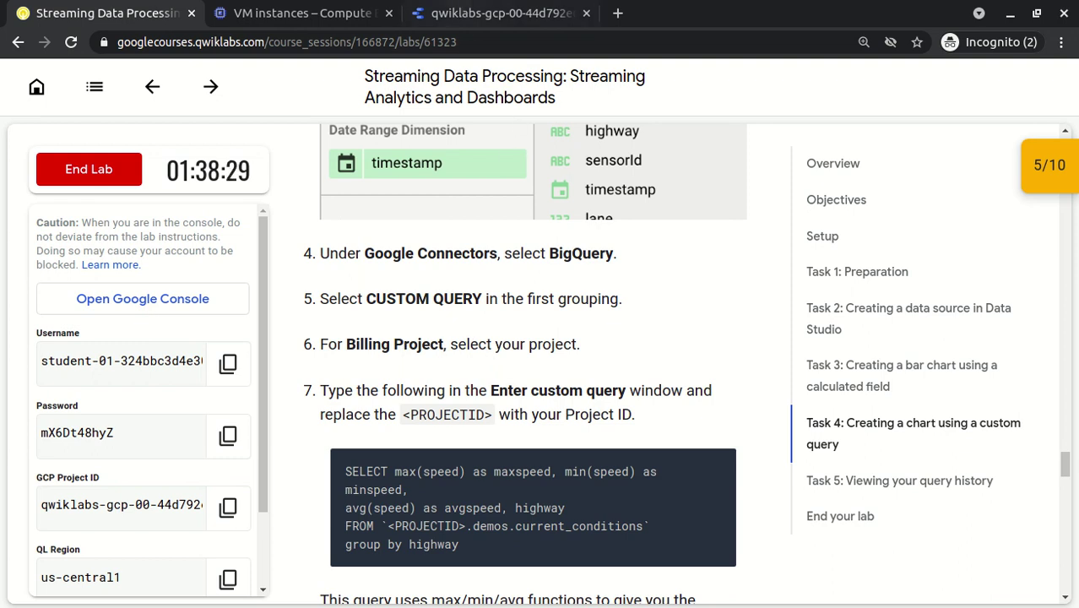
click(453, 15)
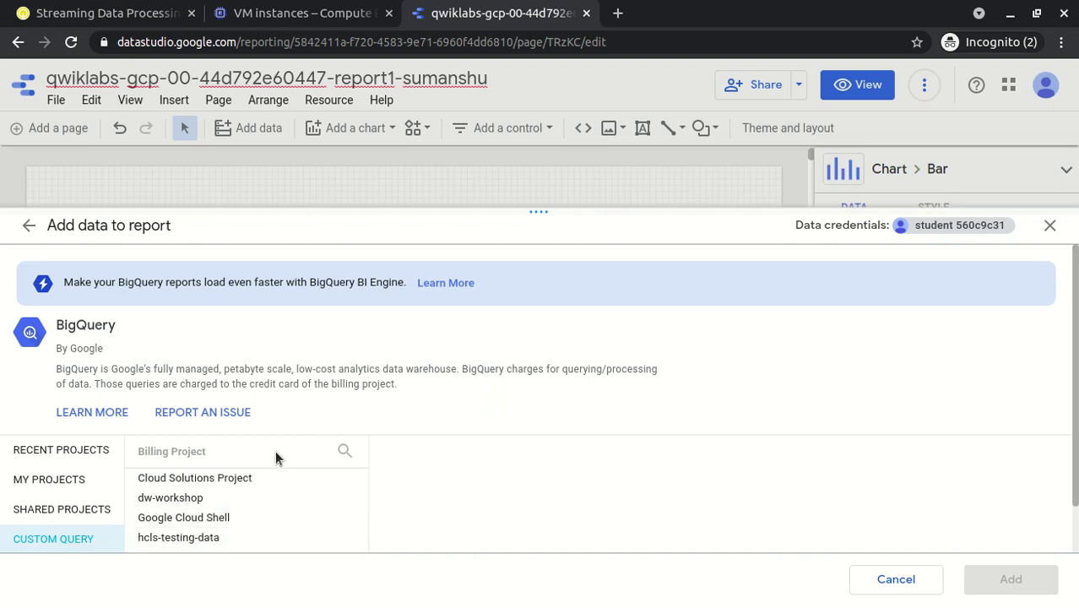
click(343, 452)
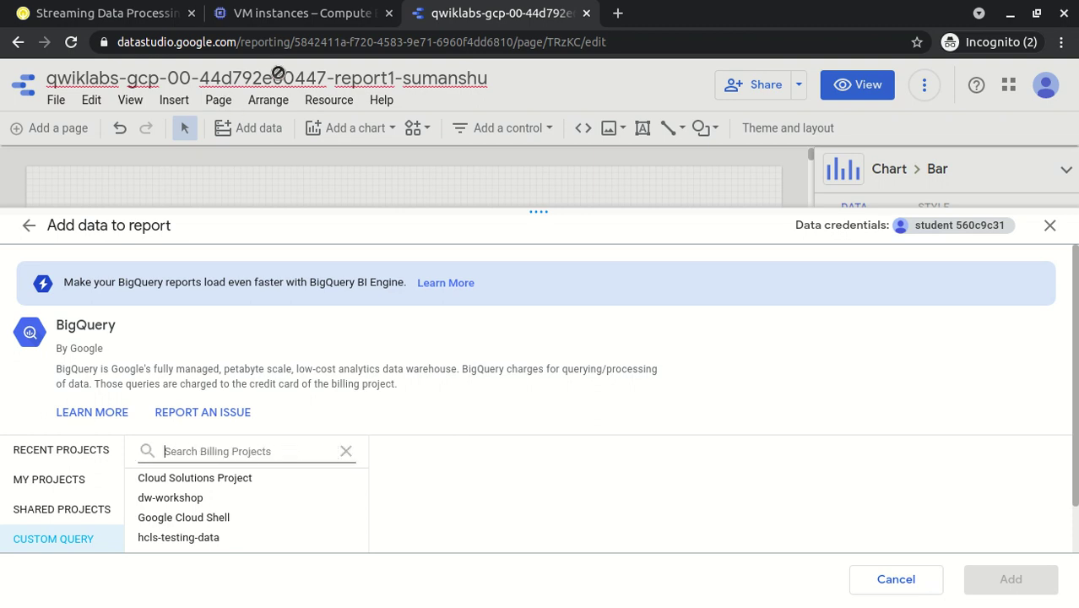
click(308, 15)
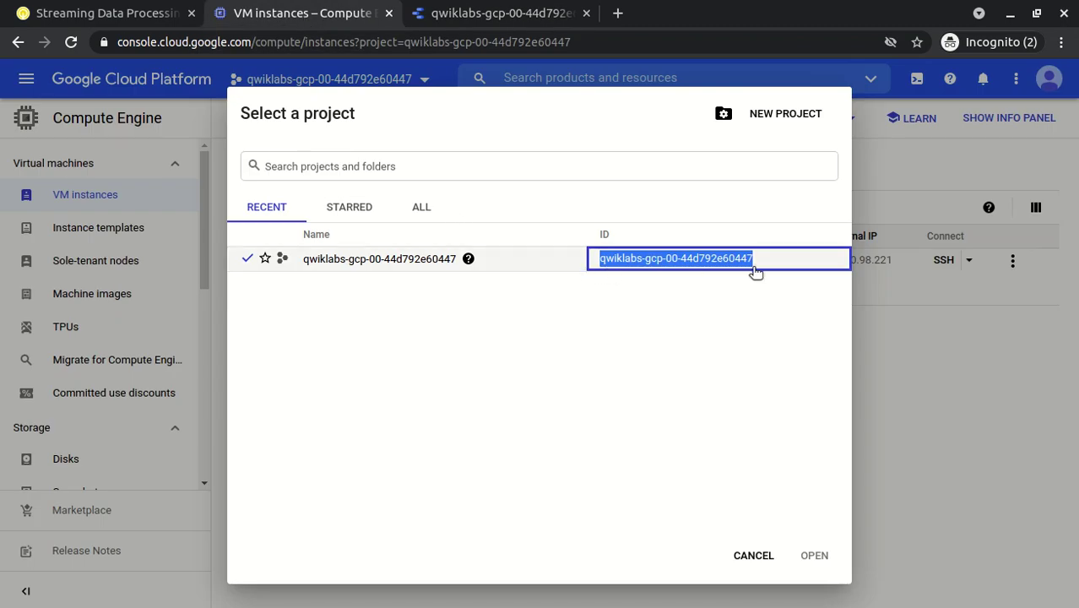
drag(764, 267, 599, 257)
key(ctrl+c)
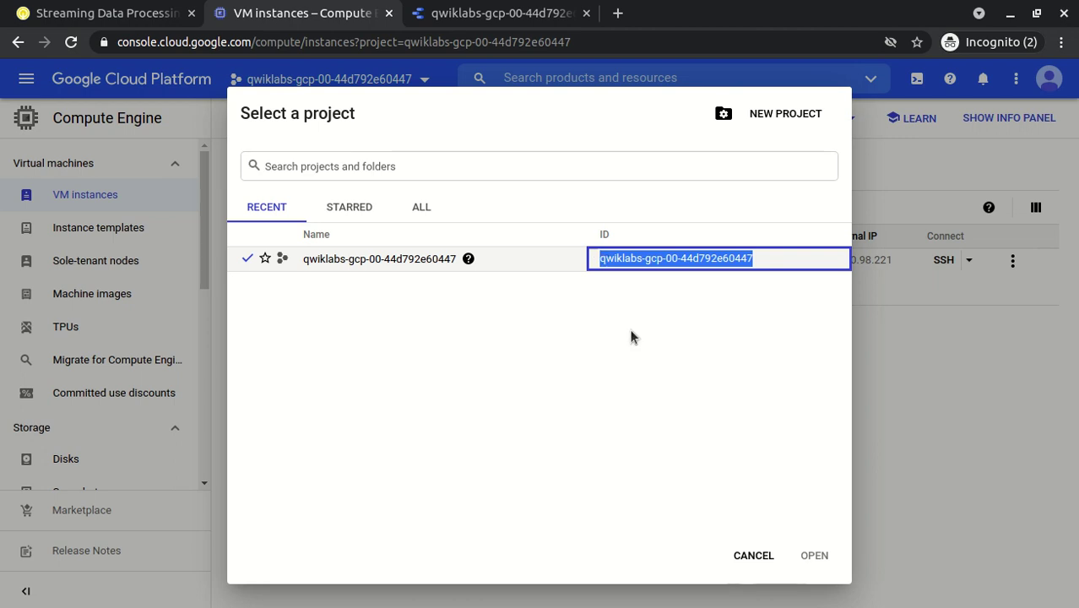
click(754, 555)
Step: In the Data Studio report, search the billing projects for the copied ID and select qwiklabs-gcp-00-44d792e60447
click(479, 15)
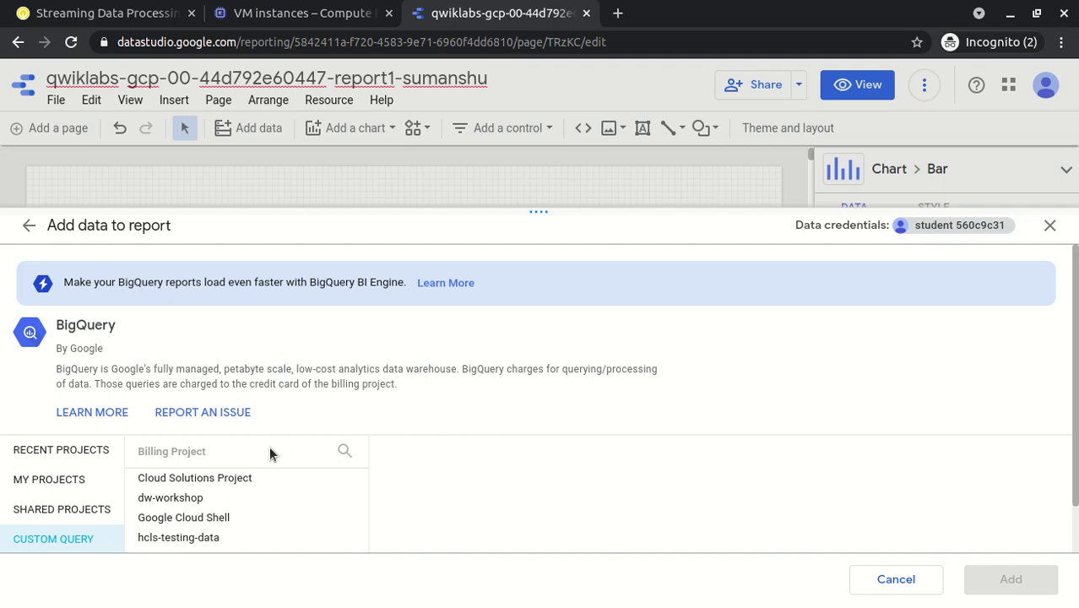
click(344, 451)
key(ctrl+v)
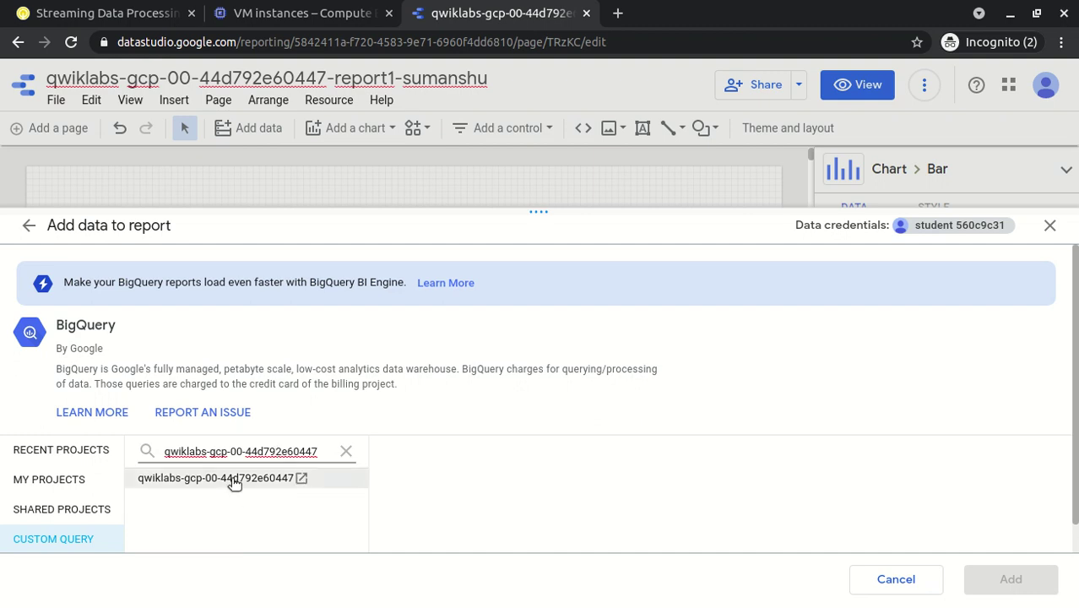
click(234, 481)
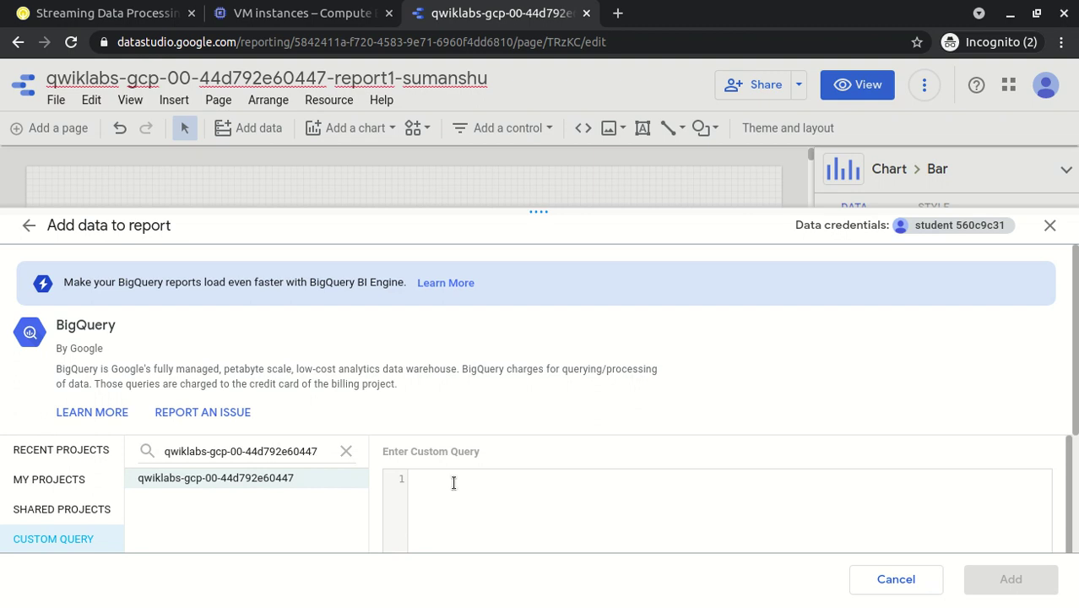
Step: Copy the SQL query from Task 4 step 7 of the lab and paste it as the BigQuery custom query in Data Studio
click(125, 17)
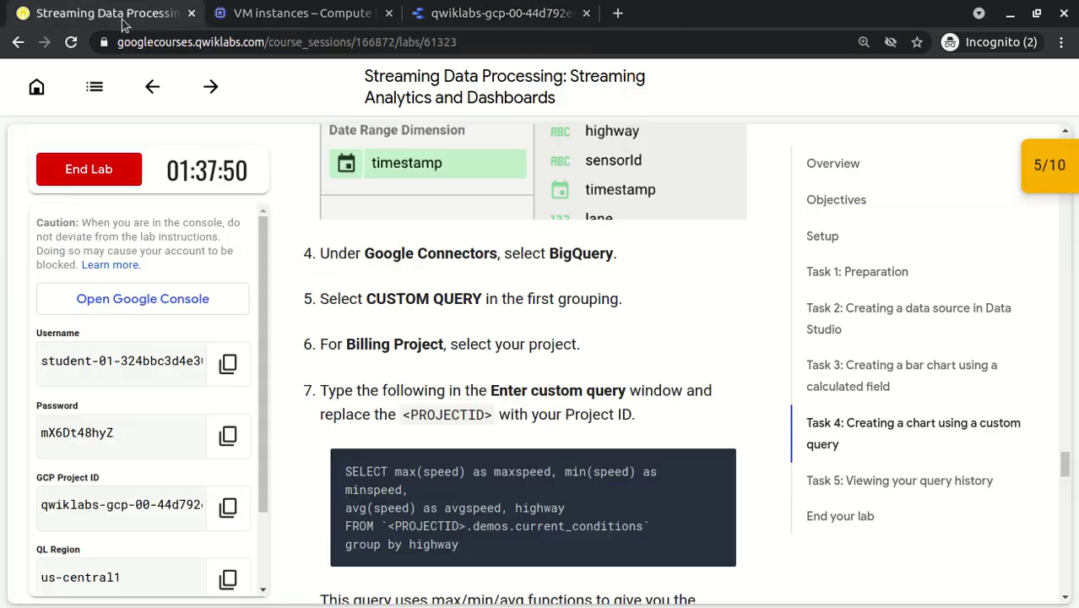
click(716, 465)
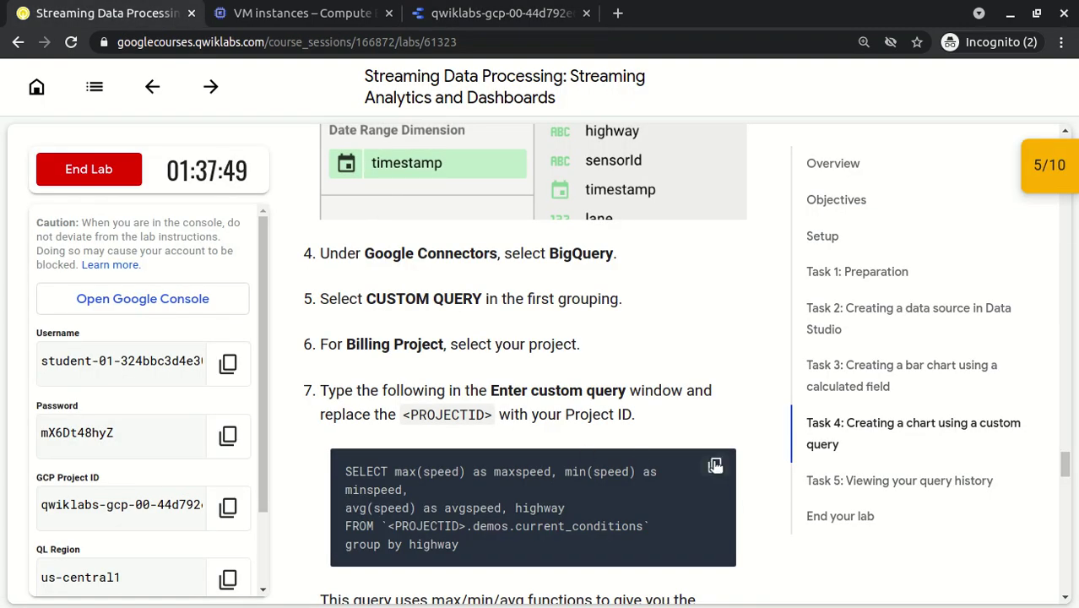
click(500, 12)
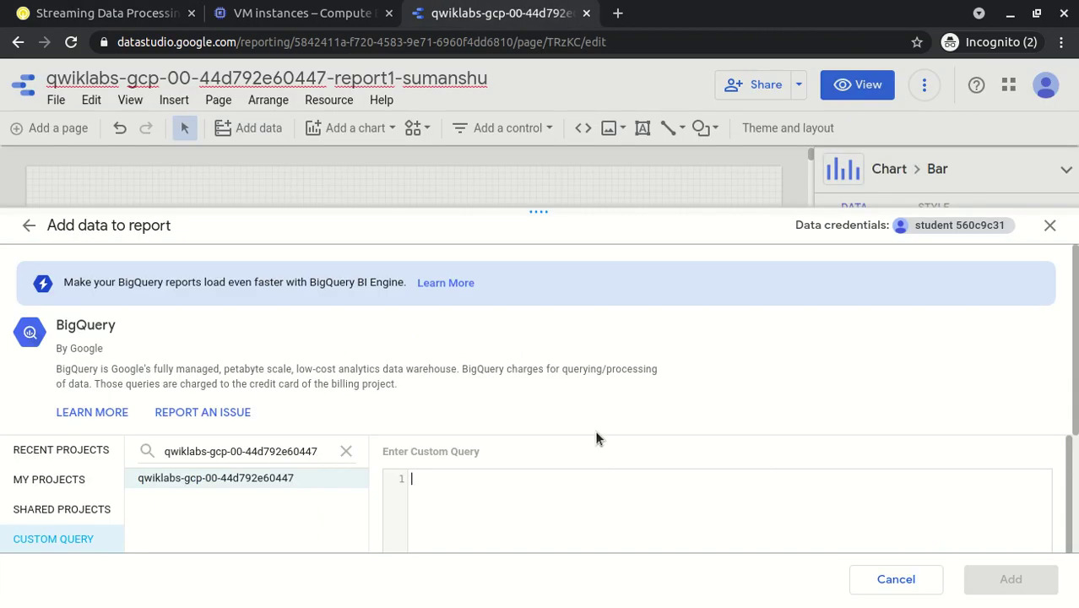
key(ctrl+v)
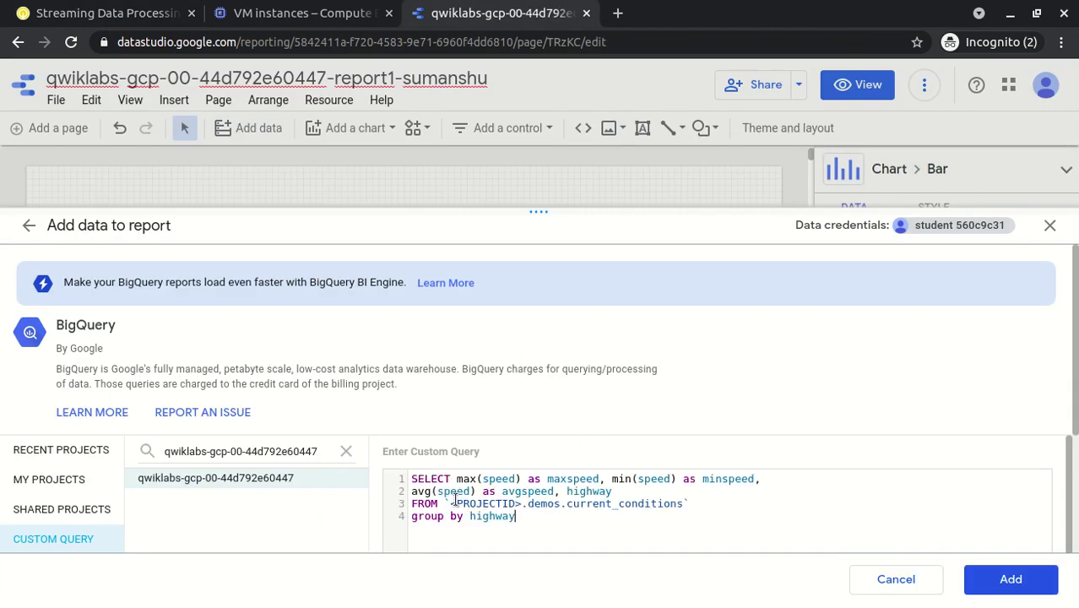
Step: Copy the project ID from the Google Cloud console and replace <PROJECTID> in the custom query with qwiklabs-gcp-00-44d792e60447
click(310, 16)
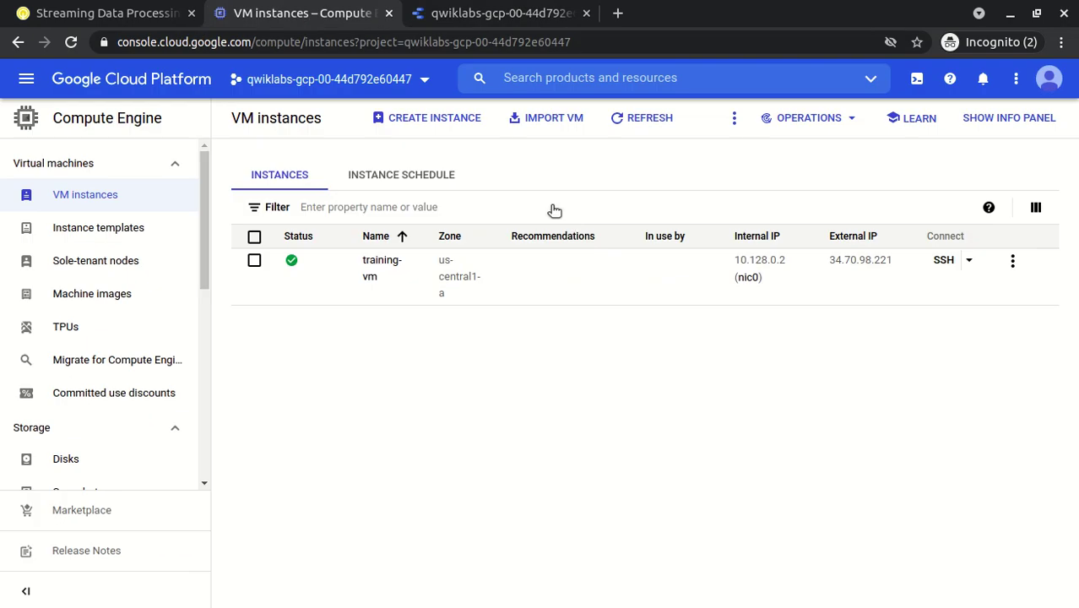
click(426, 81)
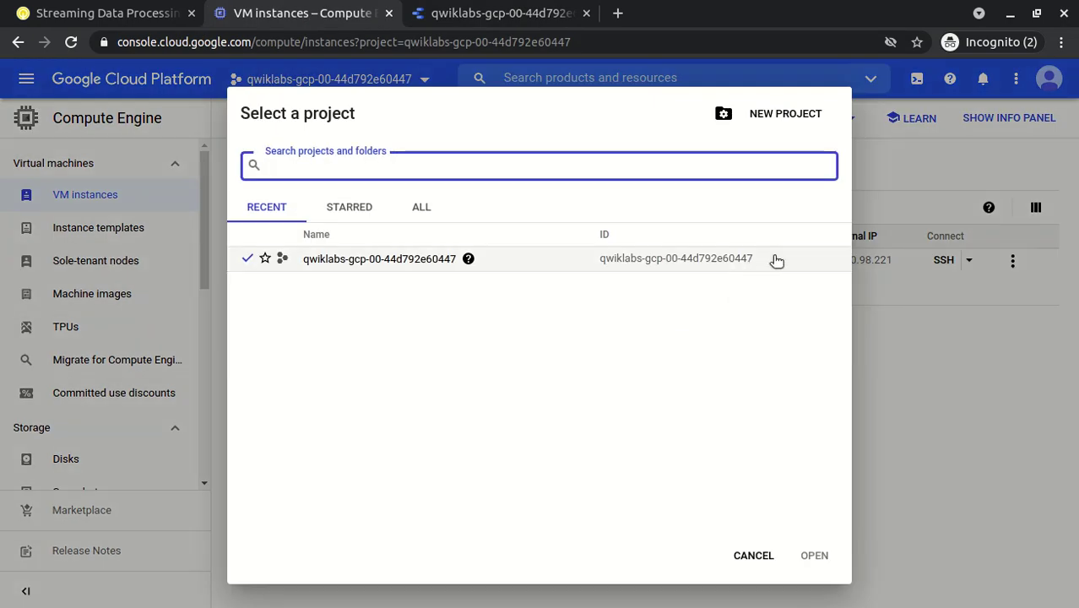
drag(753, 258, 603, 268)
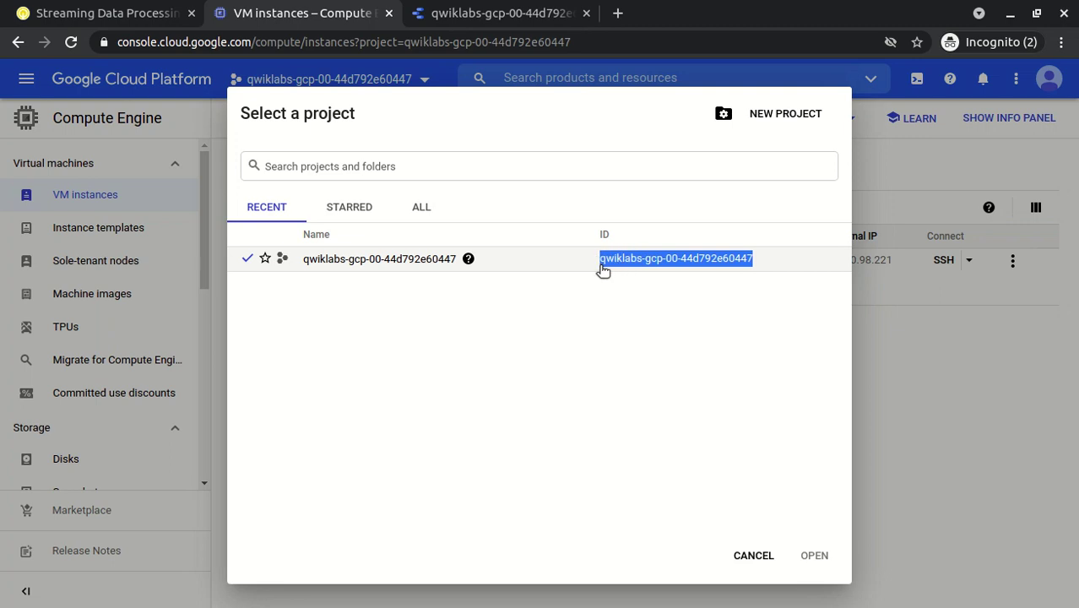
click(496, 15)
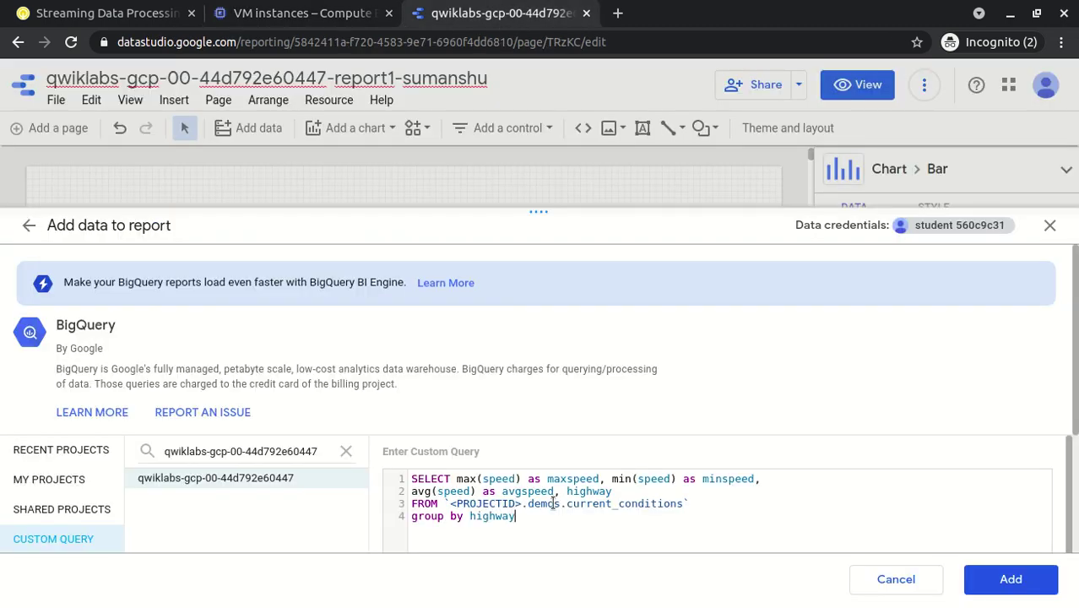
drag(523, 503, 451, 505)
key(ctrl+v)
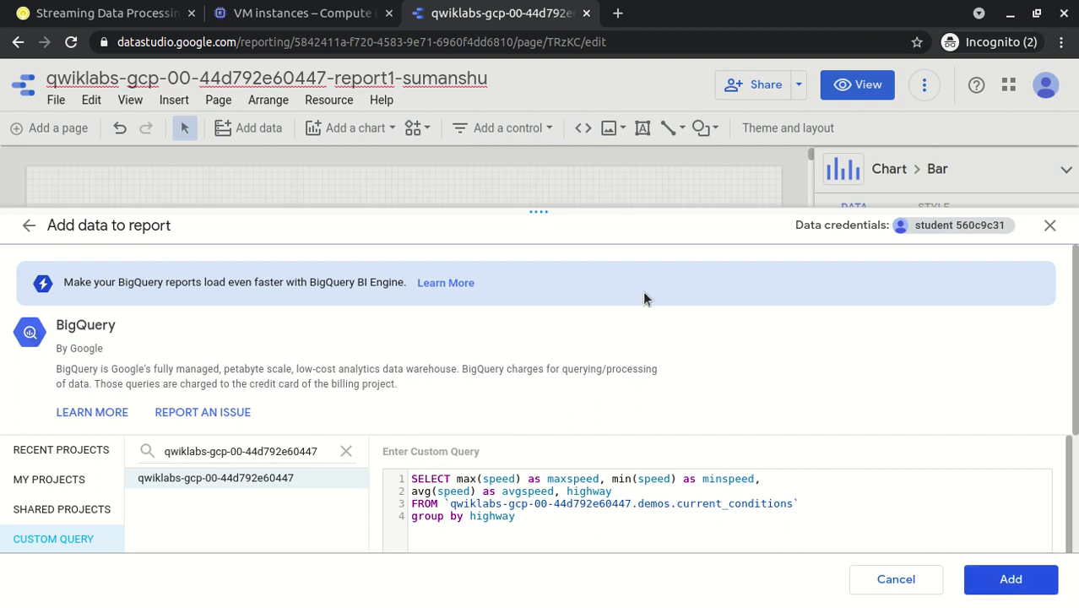
Step: Check Task 4 steps 8 and 9 of the lab, and add the custom query data source to the Data Studio report
click(108, 14)
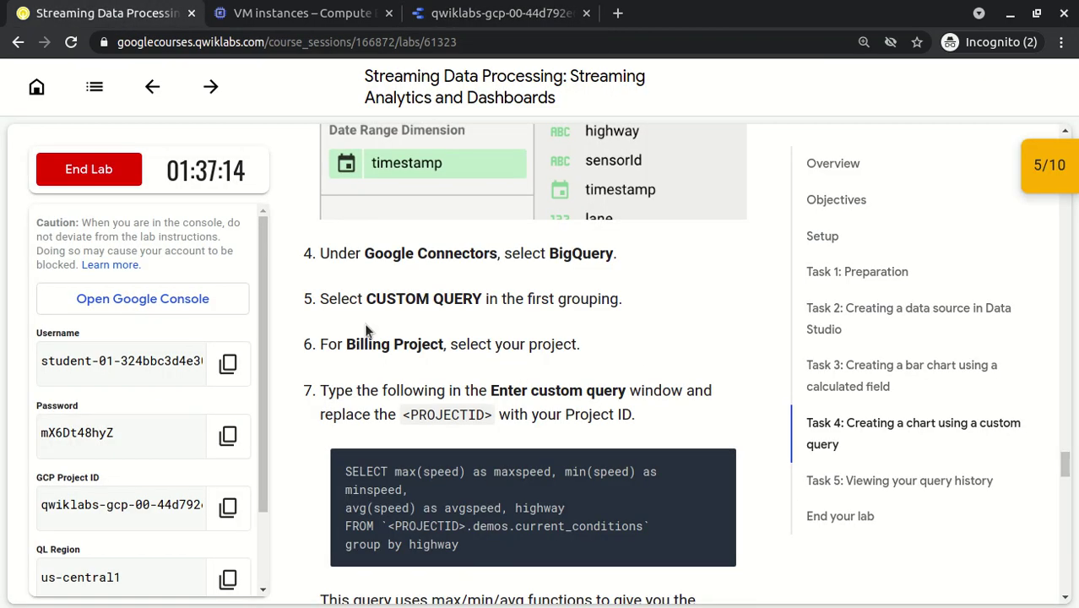
scroll(551, 390, down, 5)
scroll(553, 395, down, 1)
drag(432, 371, 544, 390)
click(543, 393)
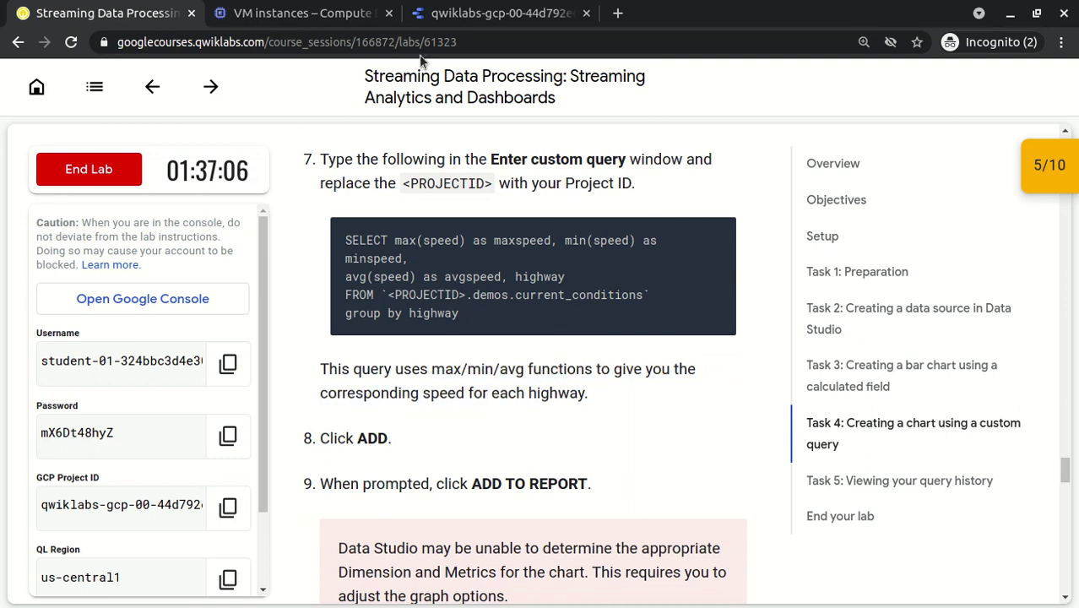
click(464, 15)
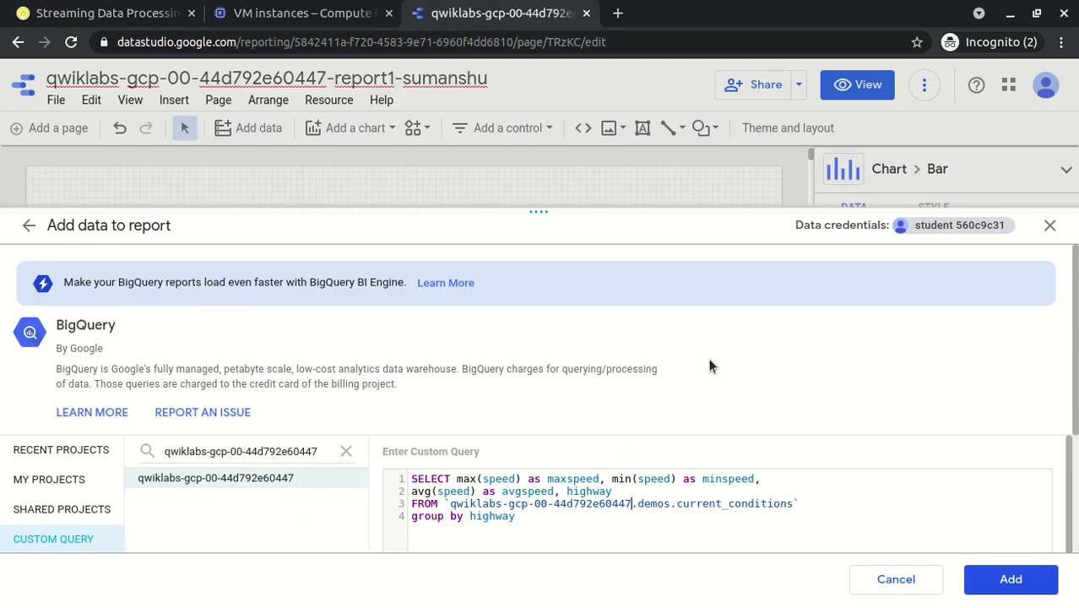
click(1006, 582)
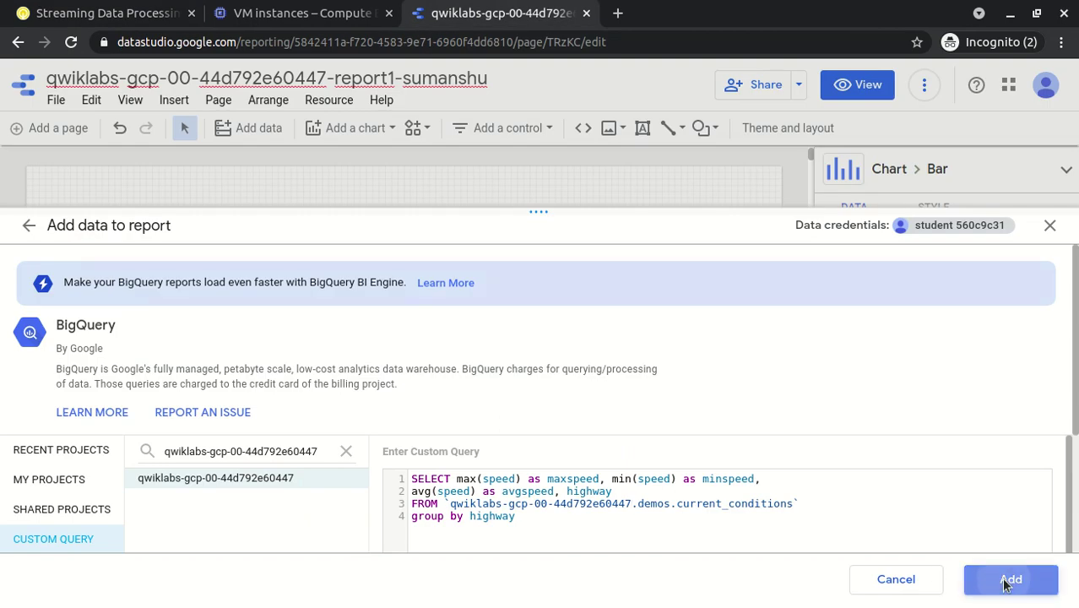
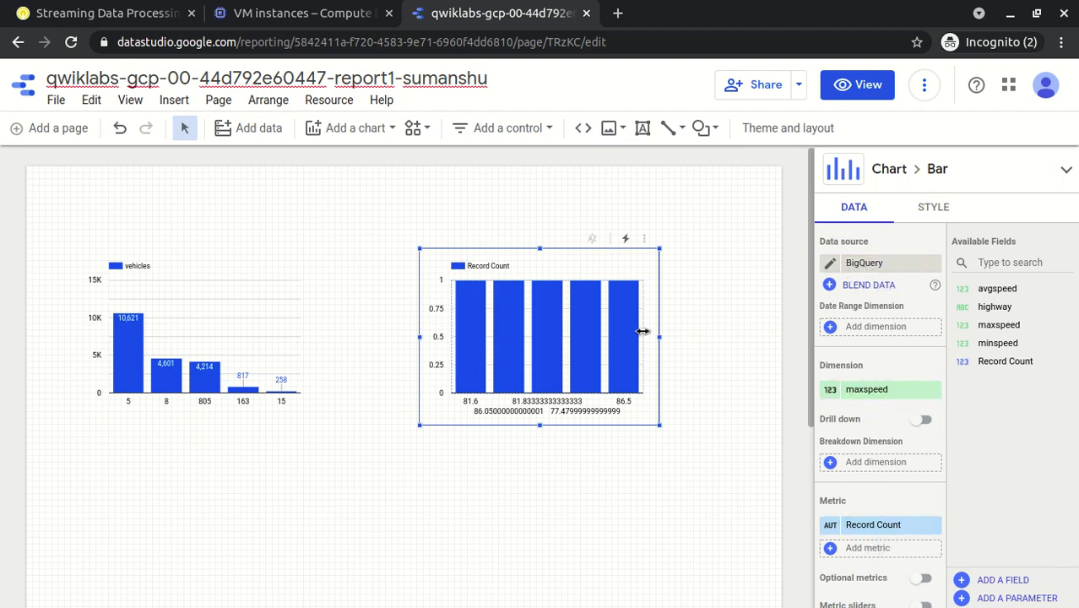
Step: Following Task 4 steps 10 and 11 of the lab, replace the new bar chart's Record Count metric with maxspeed
click(125, 13)
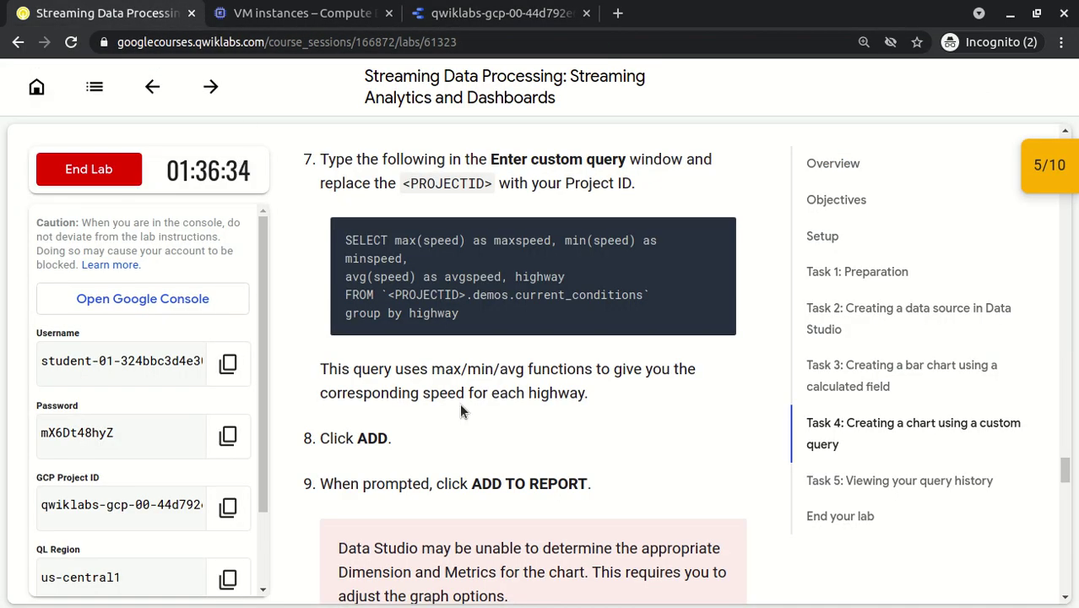
scroll(459, 411, down, 1)
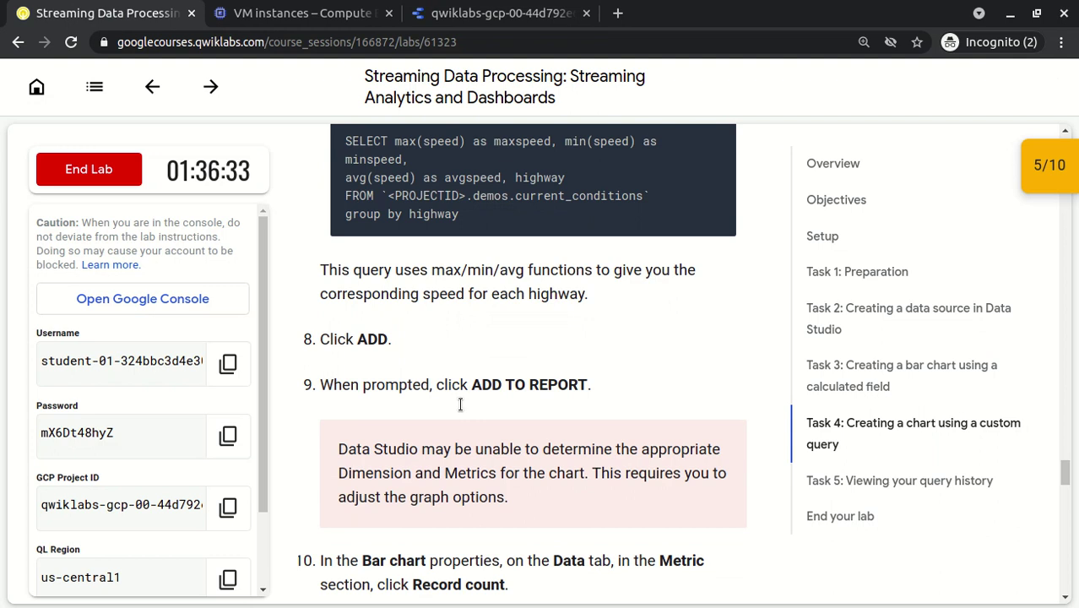
scroll(460, 405, down, 1)
scroll(459, 403, down, 3)
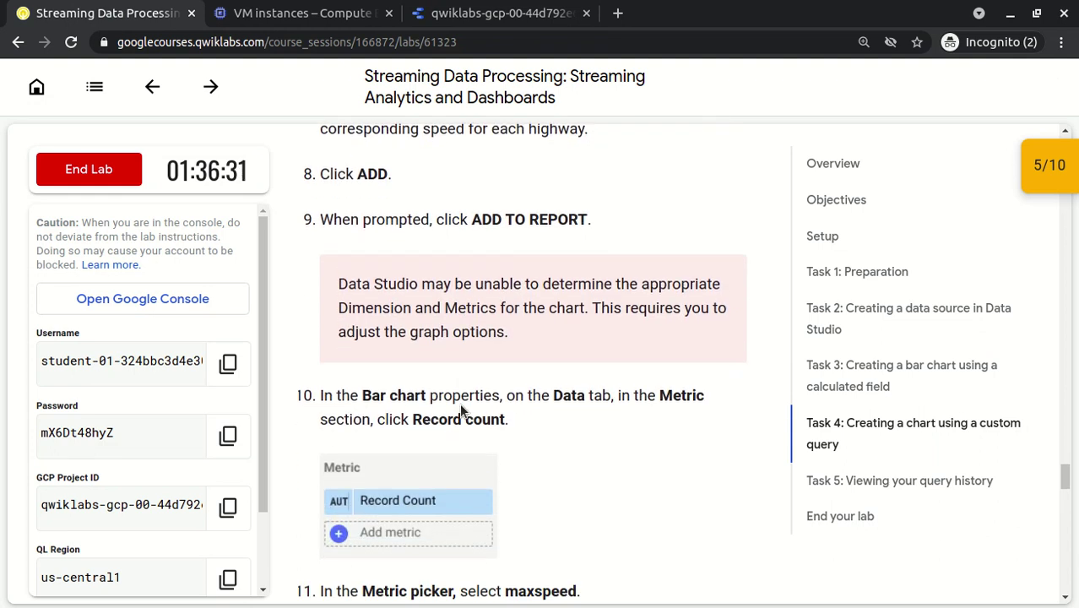
scroll(459, 402, down, 1)
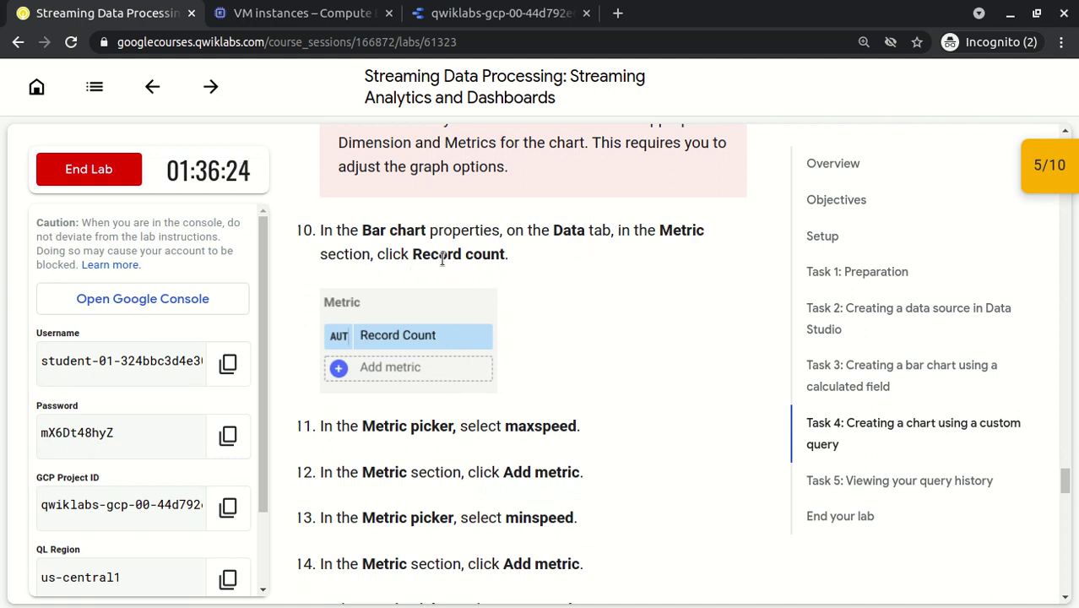
click(487, 26)
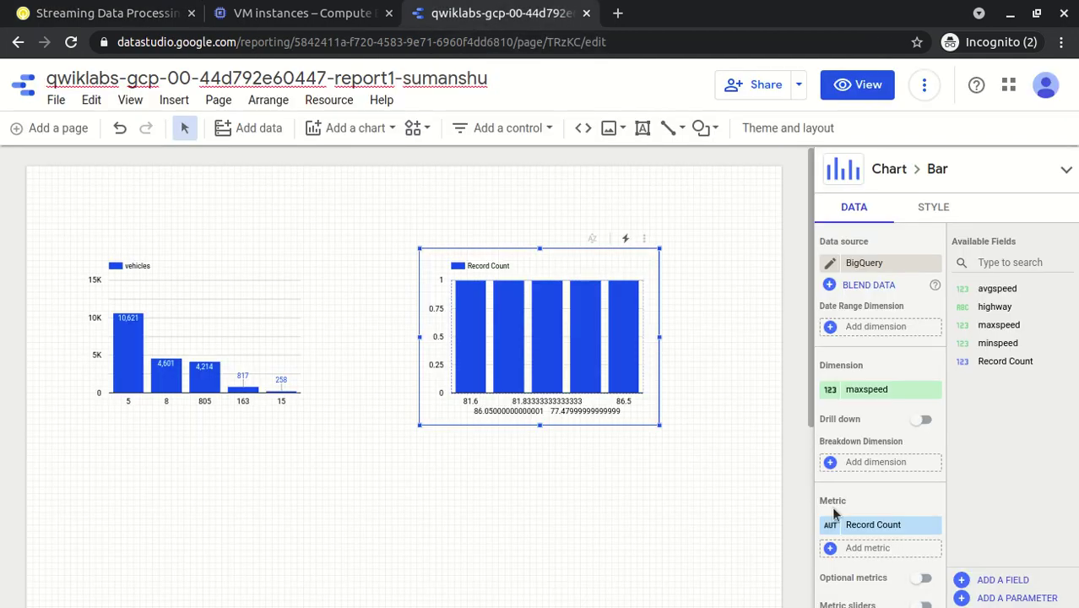
click(108, 13)
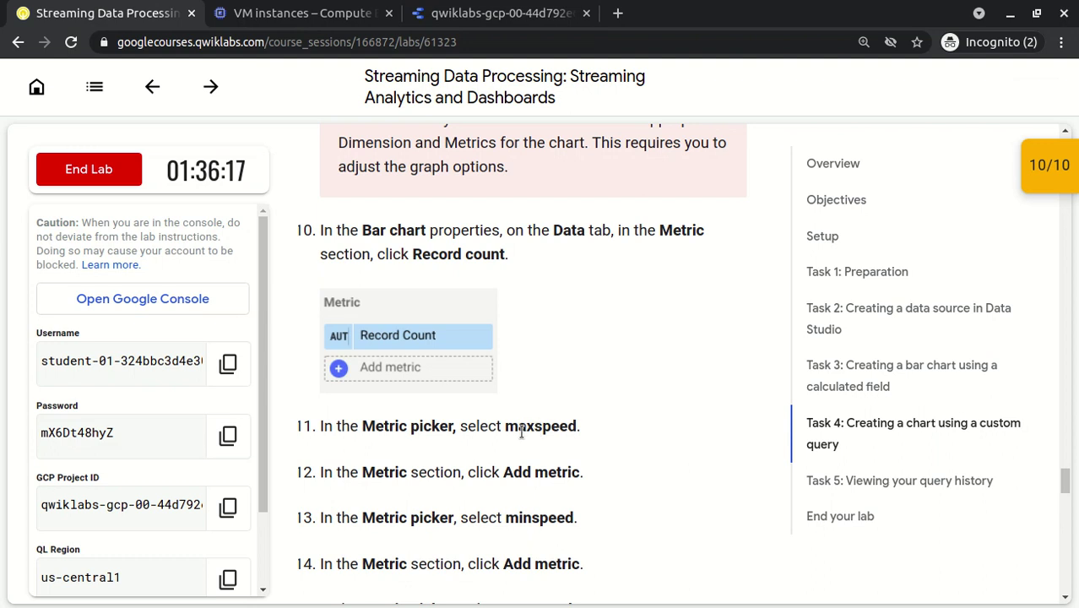
click(522, 13)
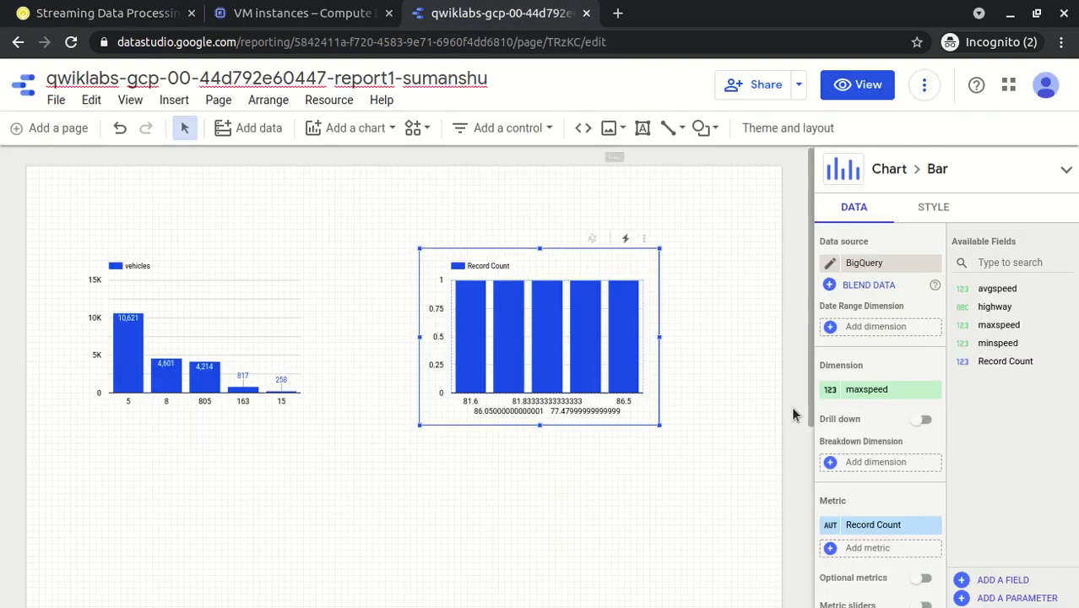
click(893, 525)
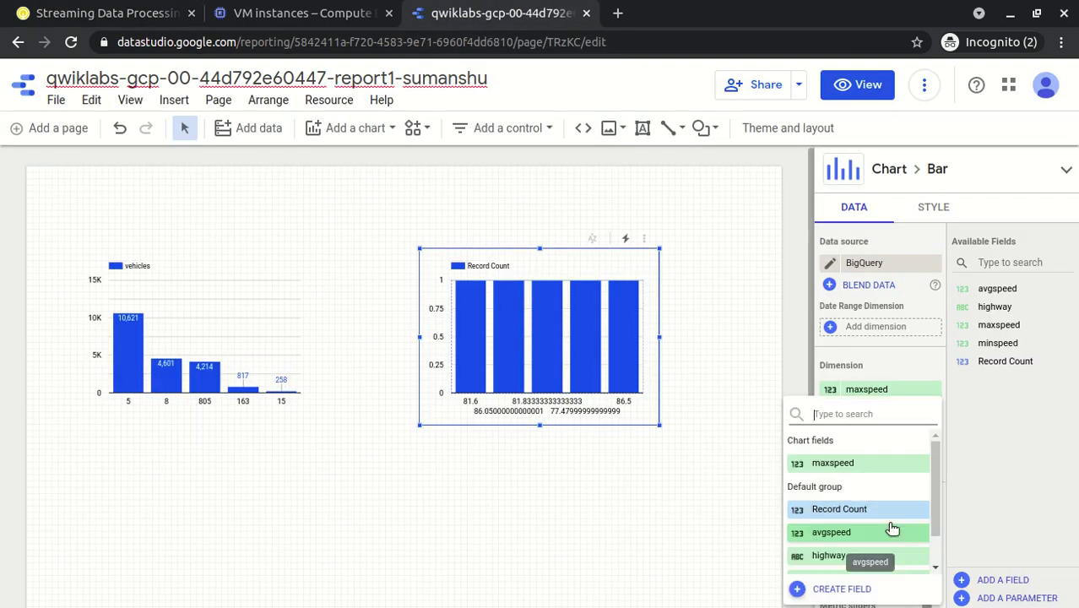
click(869, 466)
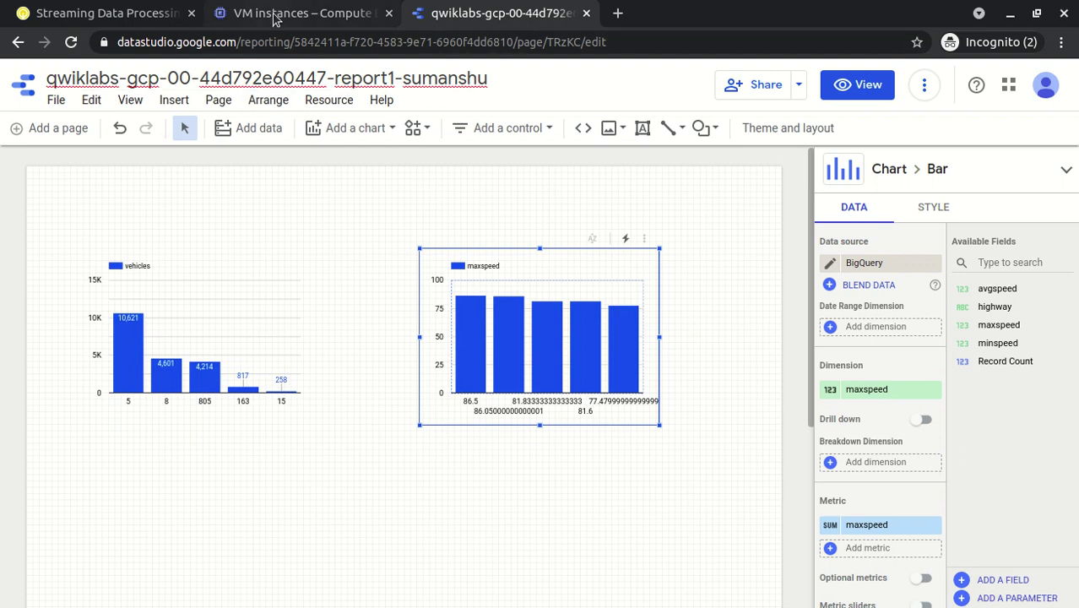
Step: Following Task 4 steps 12 and 13 of the lab, add minspeed as a metric to the new bar chart
click(80, 16)
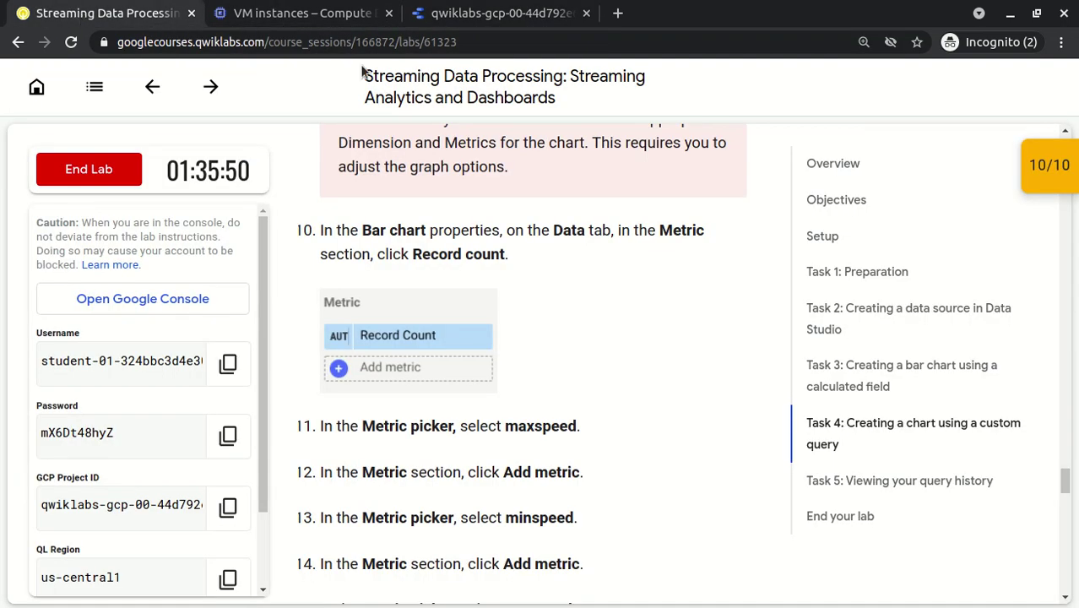
click(511, 14)
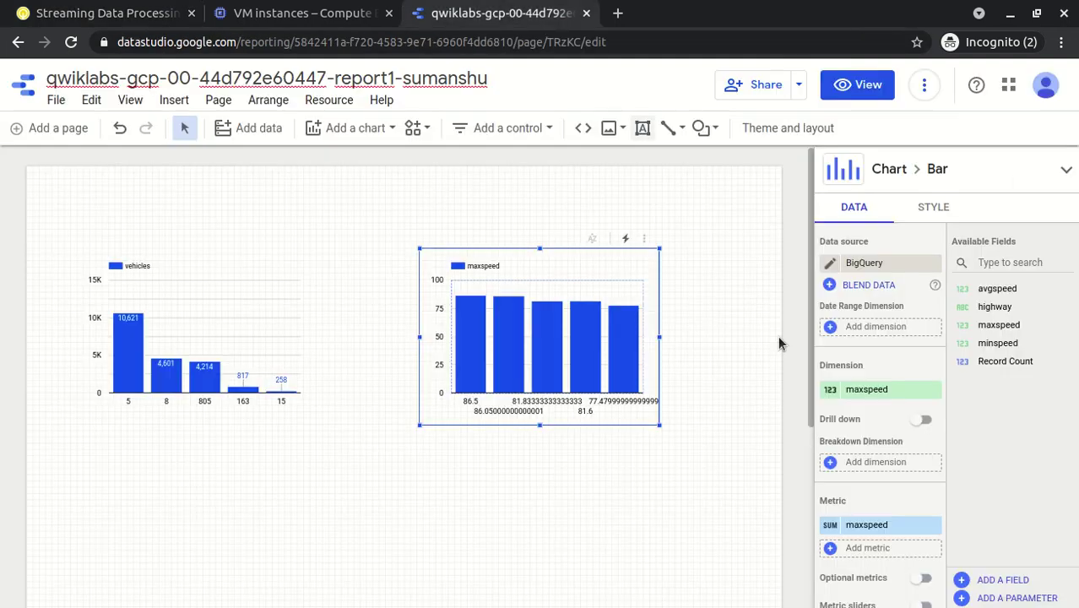
click(857, 548)
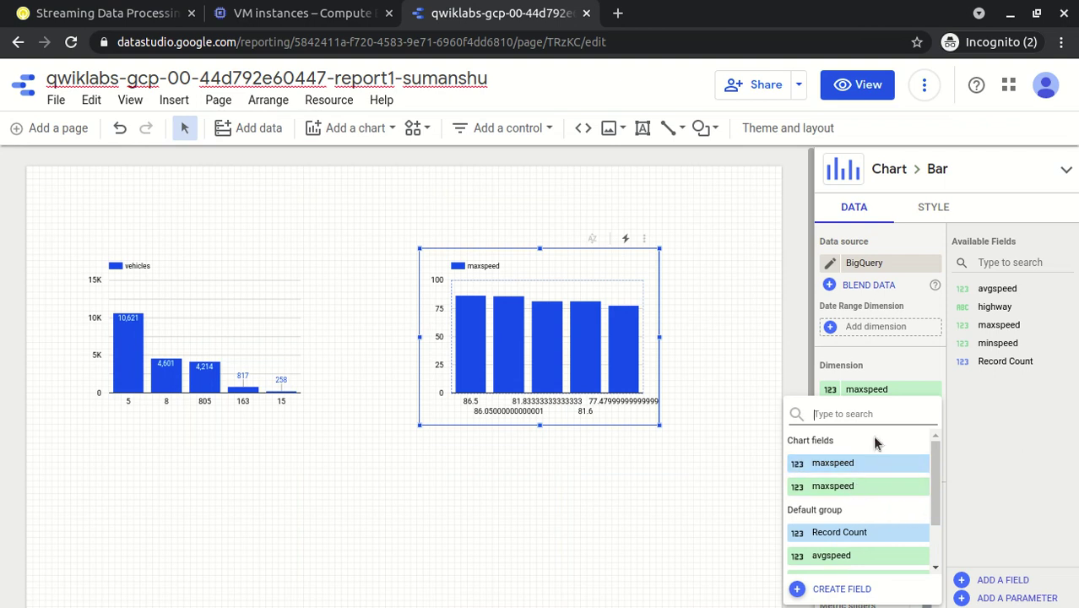
text(mi)
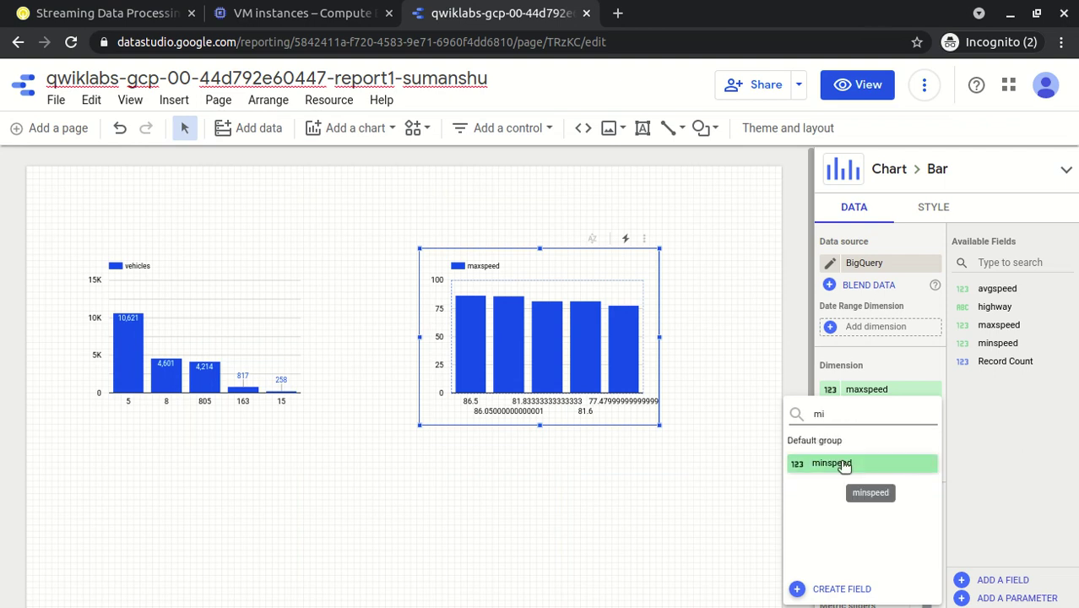
click(843, 466)
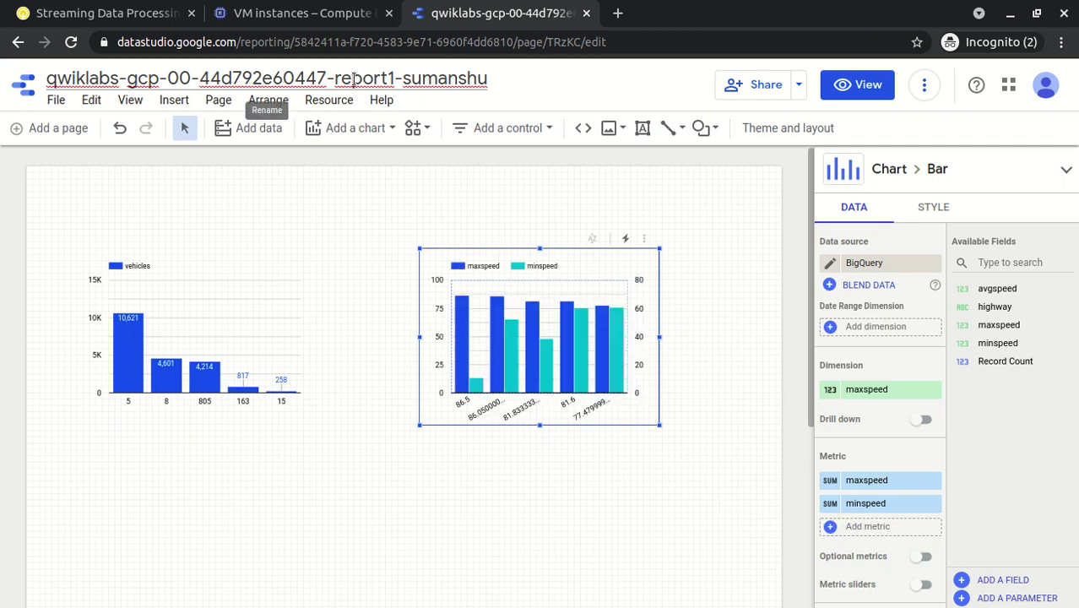
Step: Following Task 4 steps 14 and 15 of the lab, add avgspeed as a metric to the bar chart
click(119, 15)
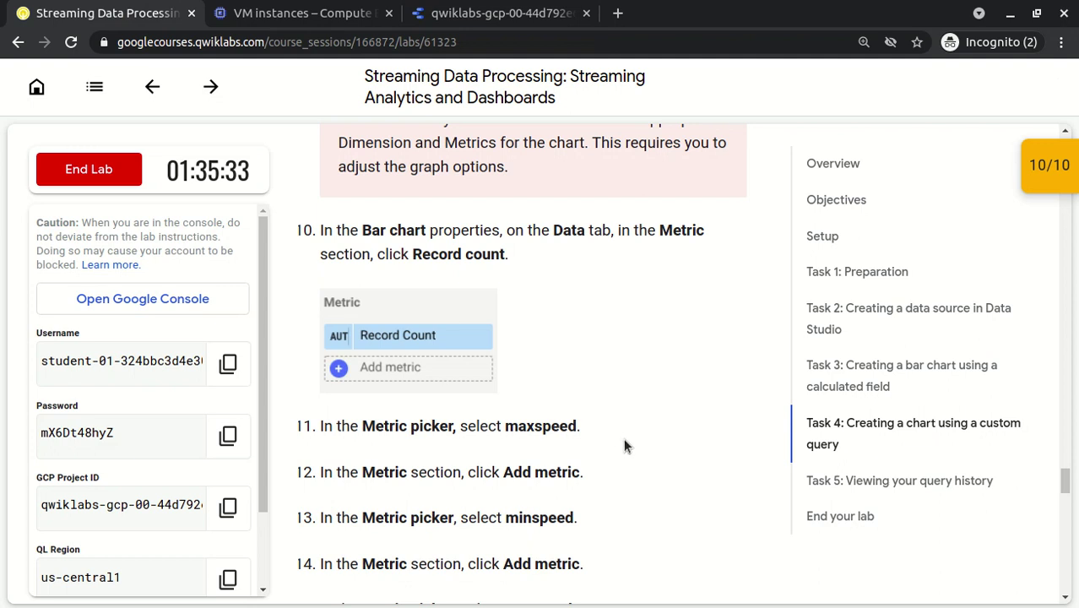
scroll(623, 437, down, 1)
scroll(623, 437, down, 2)
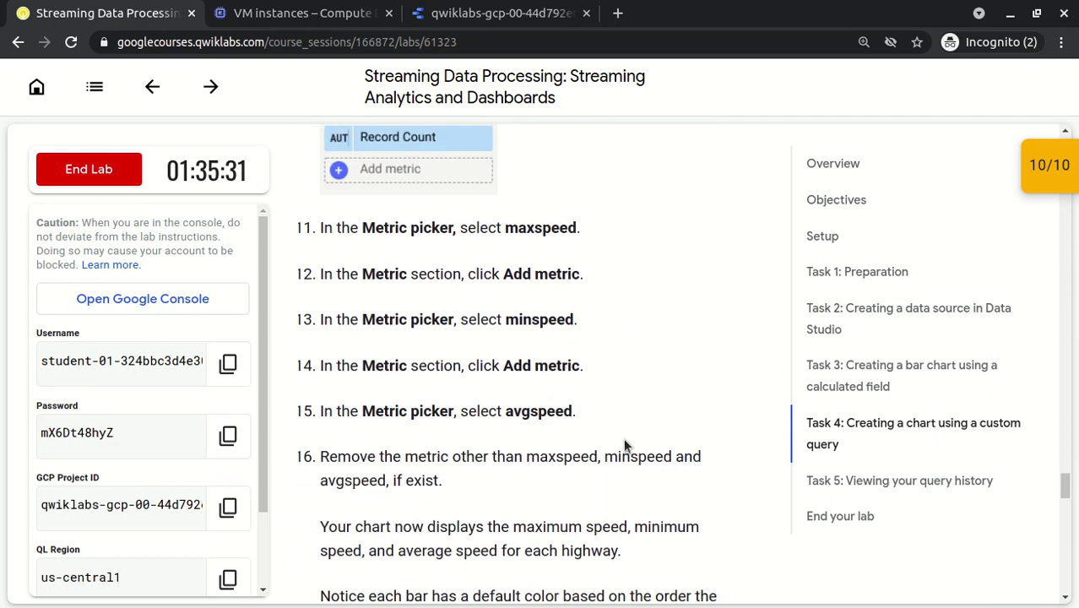
click(486, 17)
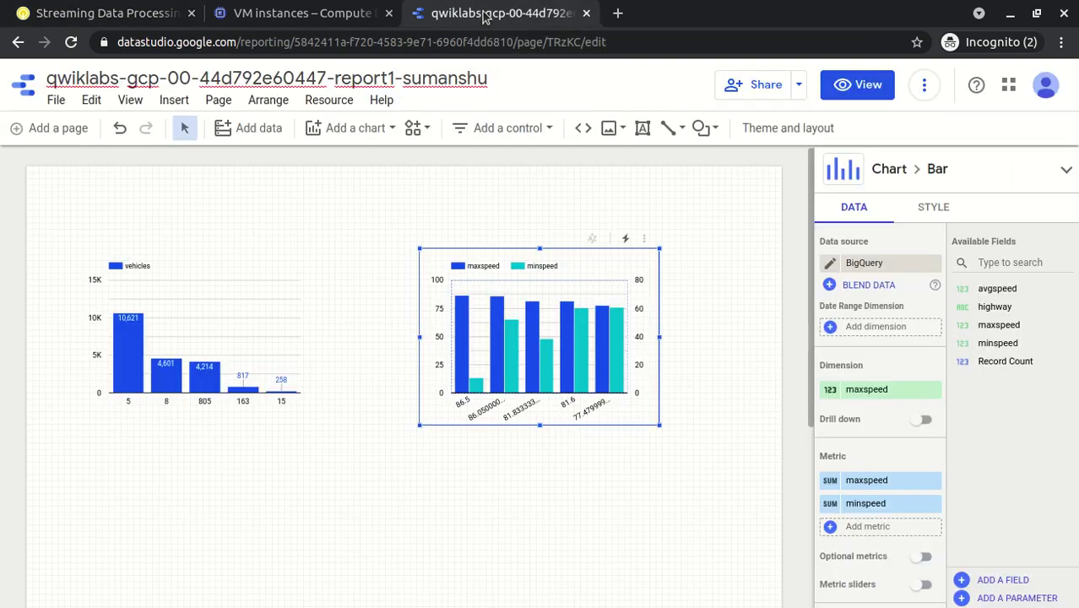
click(850, 528)
text(avg)
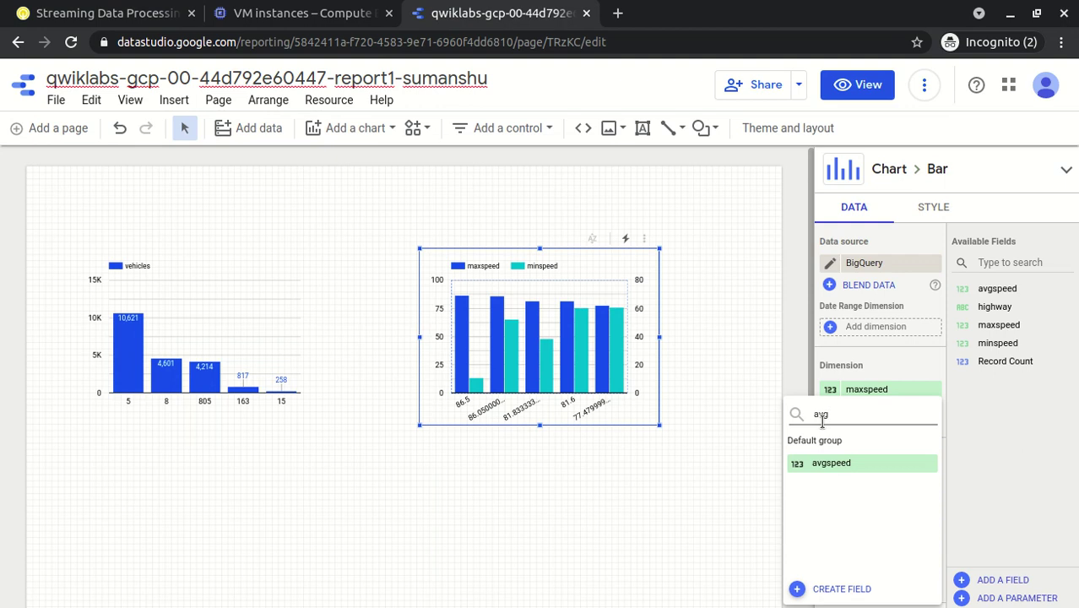
click(828, 464)
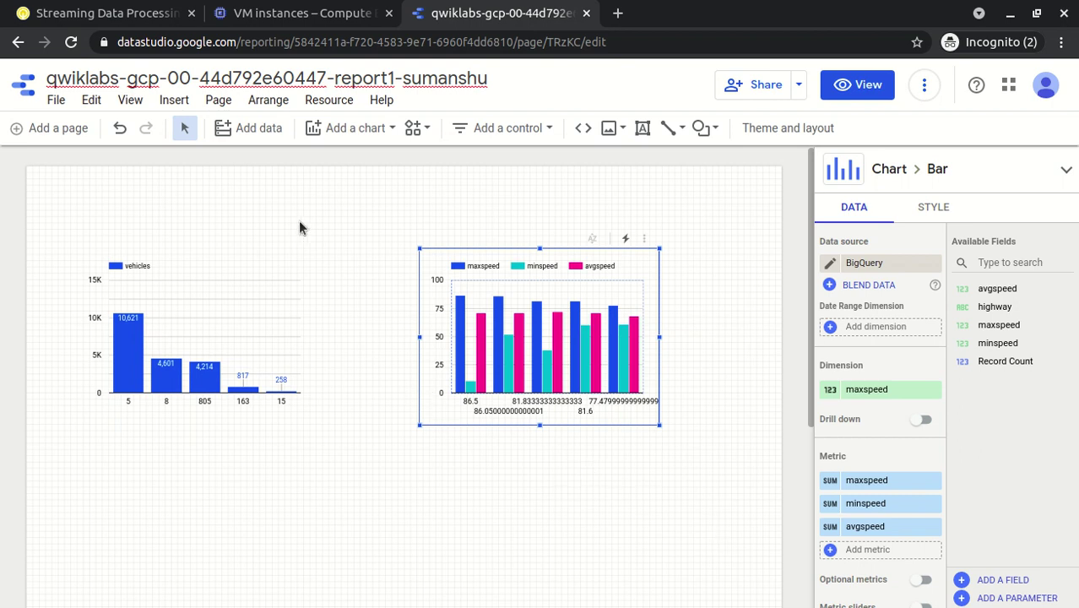
Step: Examine Task 4 step 16 of the lab and its sample chart, and check the report chart's metrics against them
click(122, 18)
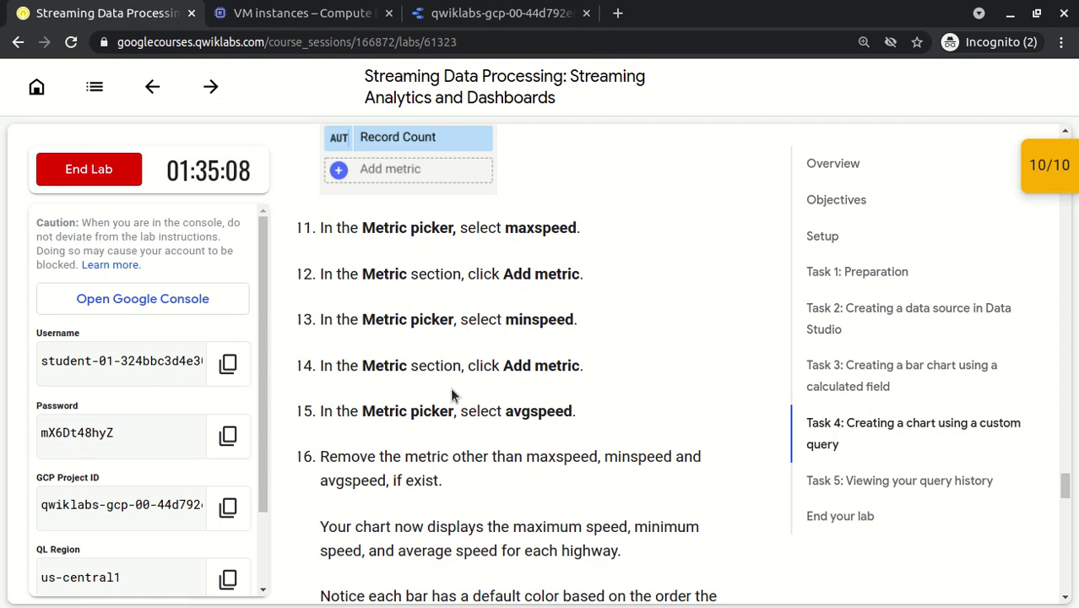
scroll(451, 393, down, 2)
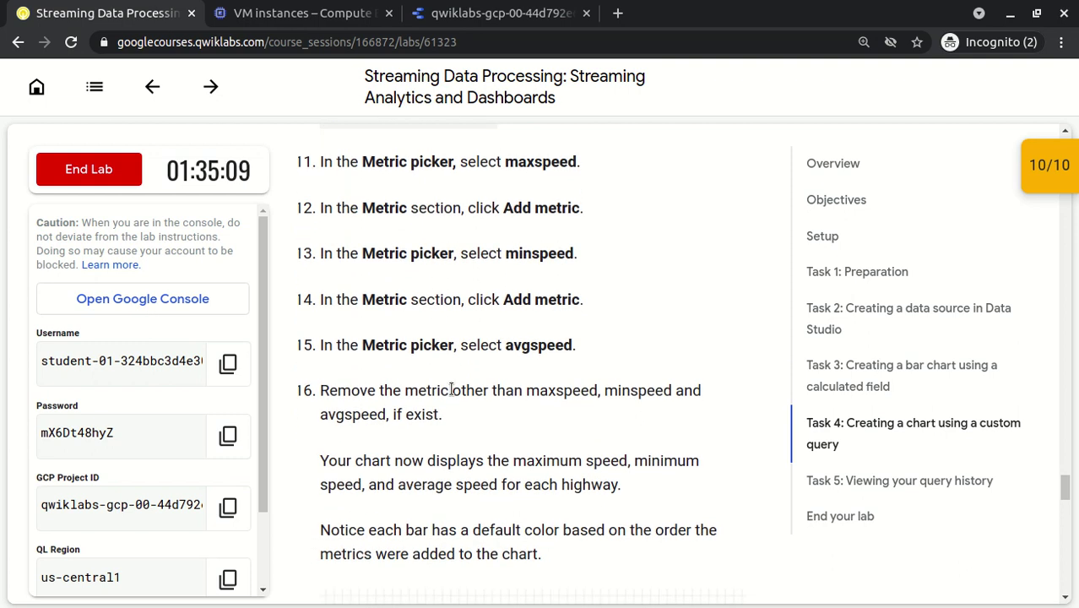
scroll(452, 393, down, 5)
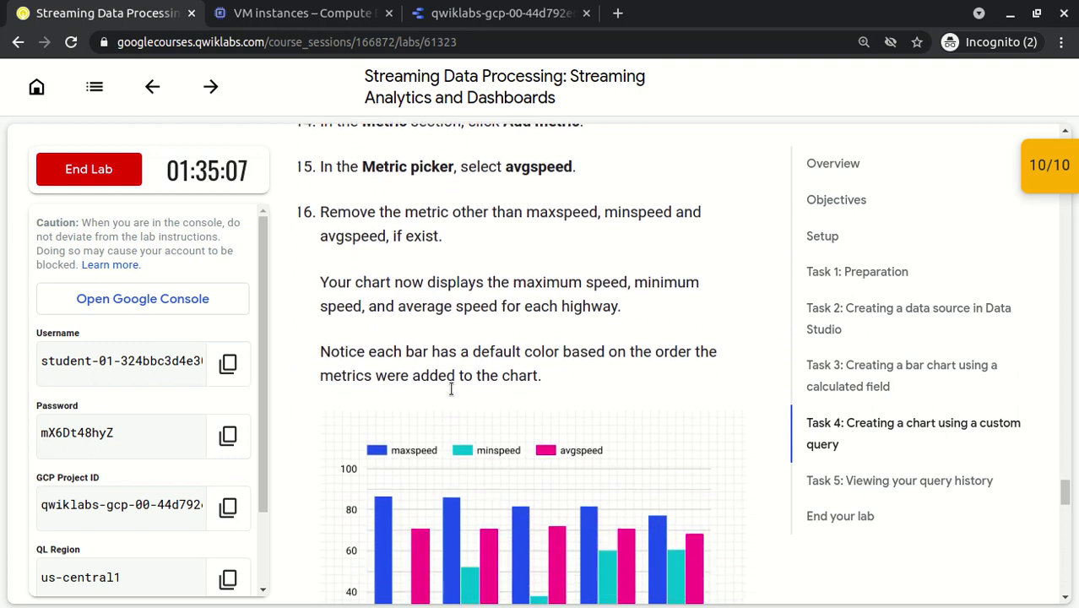
scroll(451, 390, up, 1)
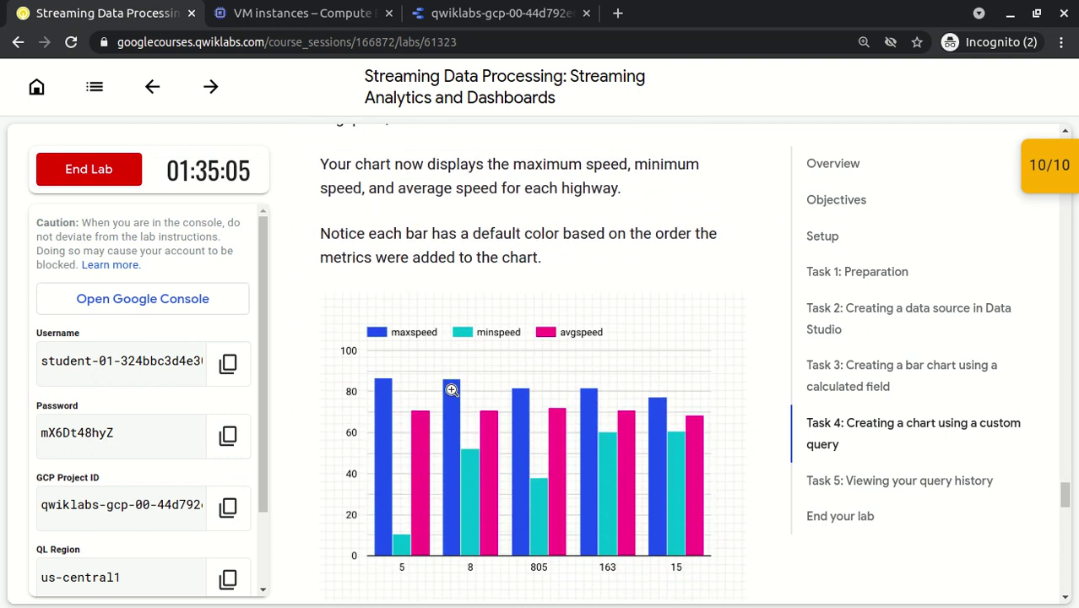
scroll(452, 390, up, 4)
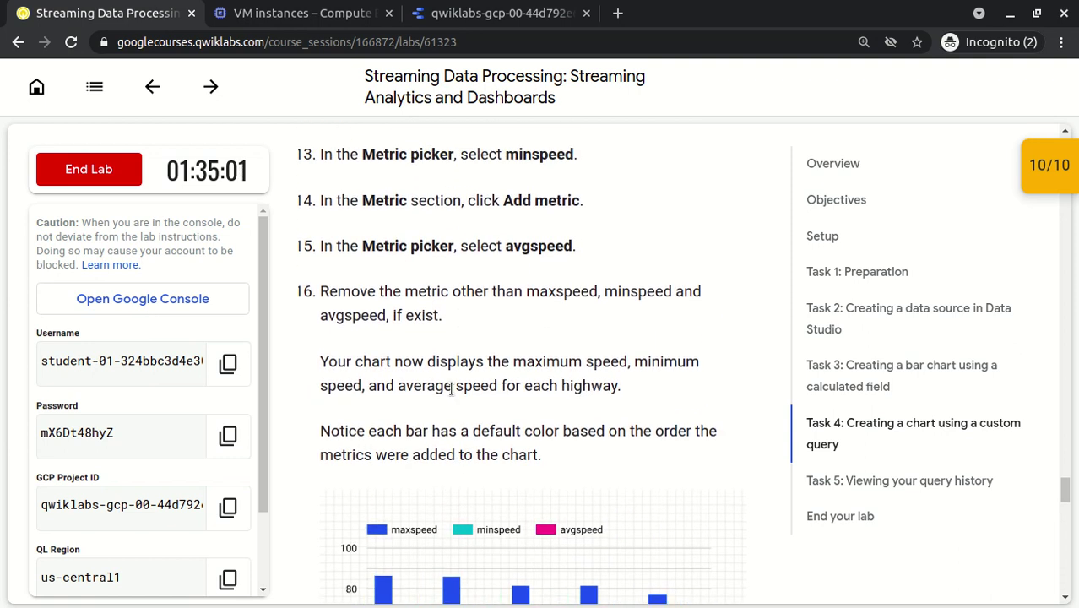
drag(320, 290, 555, 306)
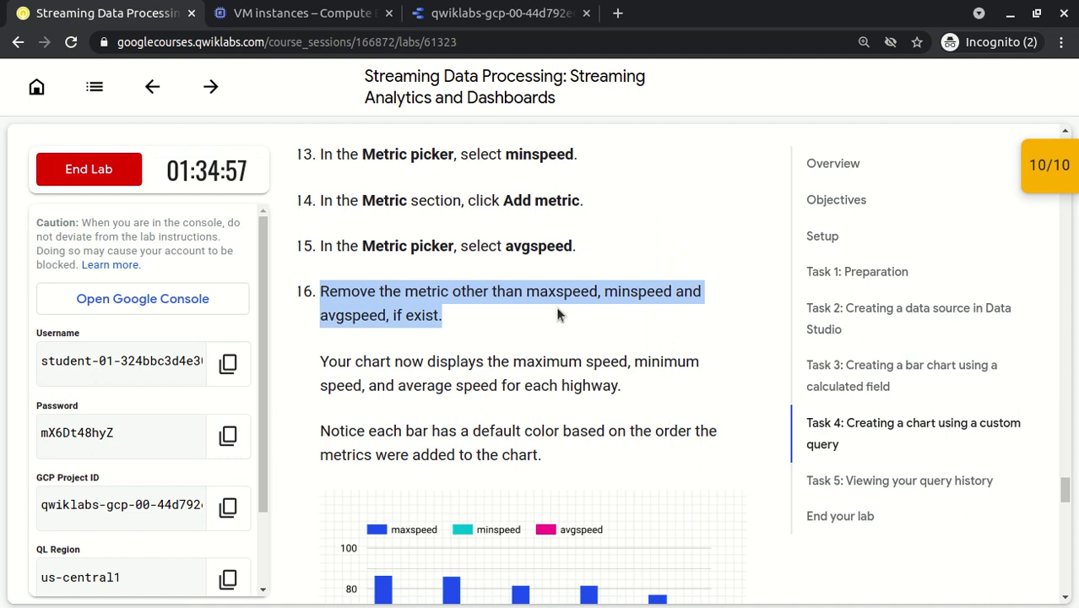
double_click(471, 291)
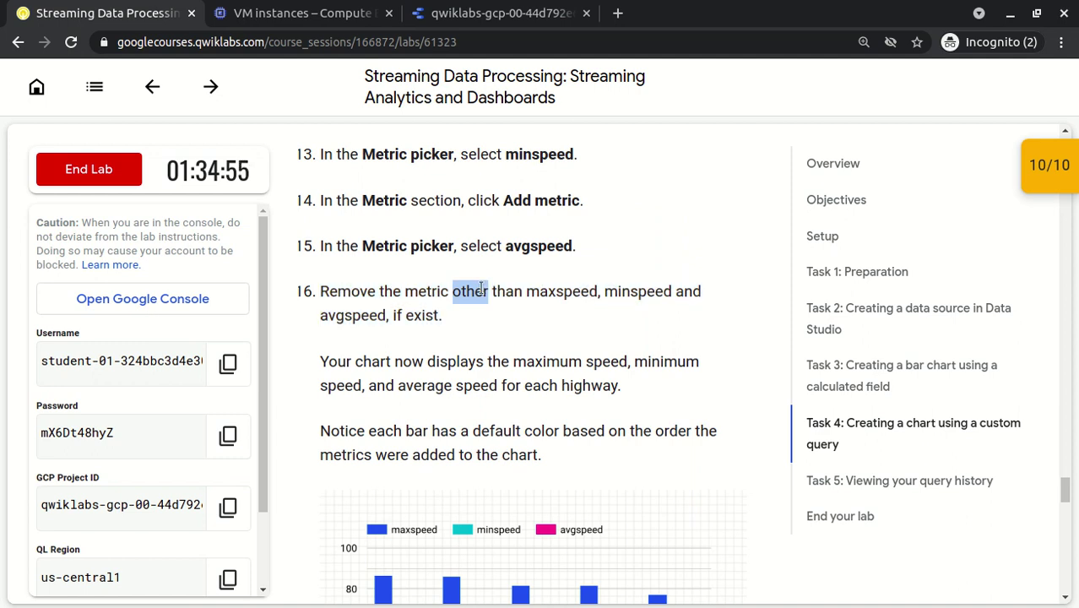
click(491, 14)
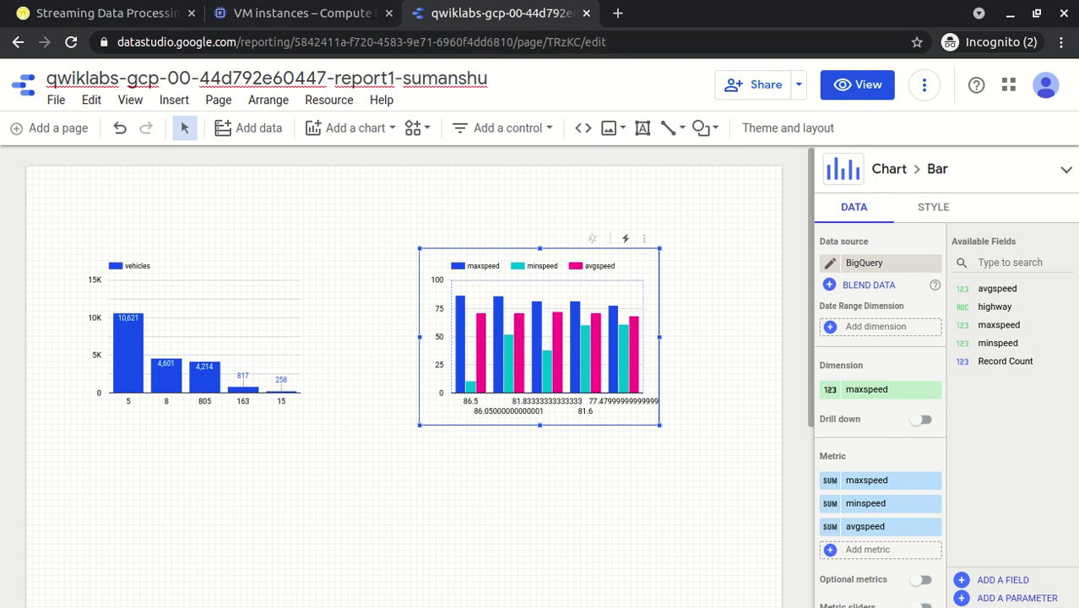
Step: Read Task 4 step 17 of the lab and open the style properties of the speeds bar chart
click(133, 13)
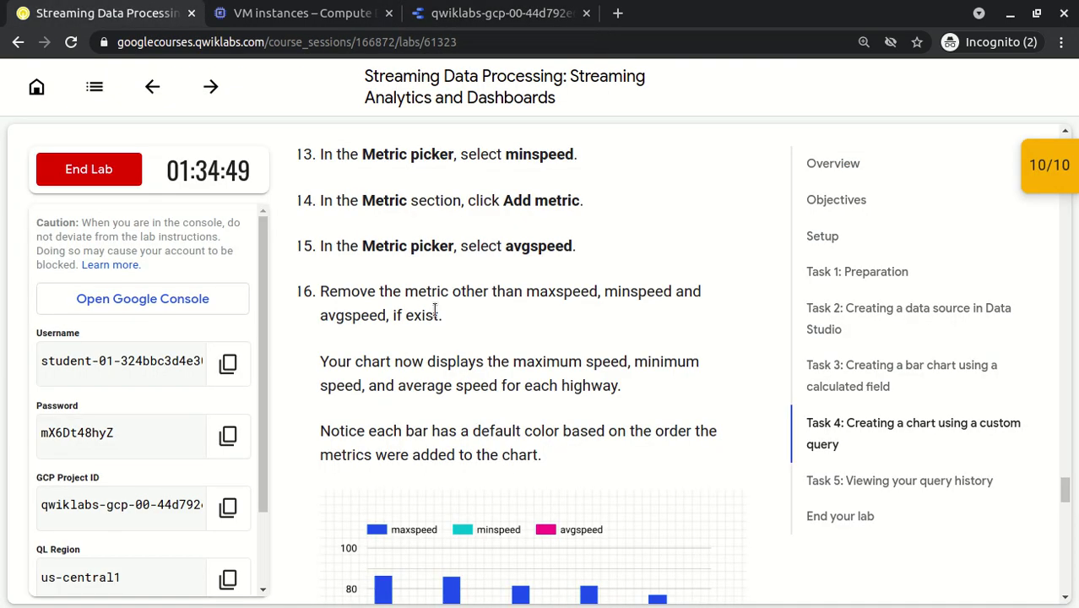
scroll(435, 314, down, 5)
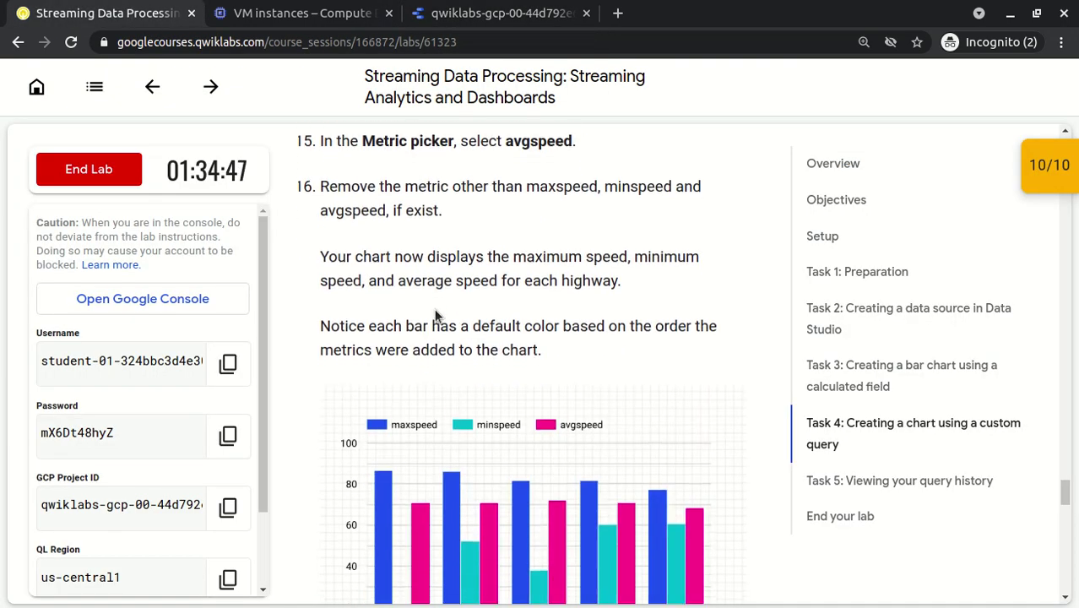
scroll(435, 311, down, 2)
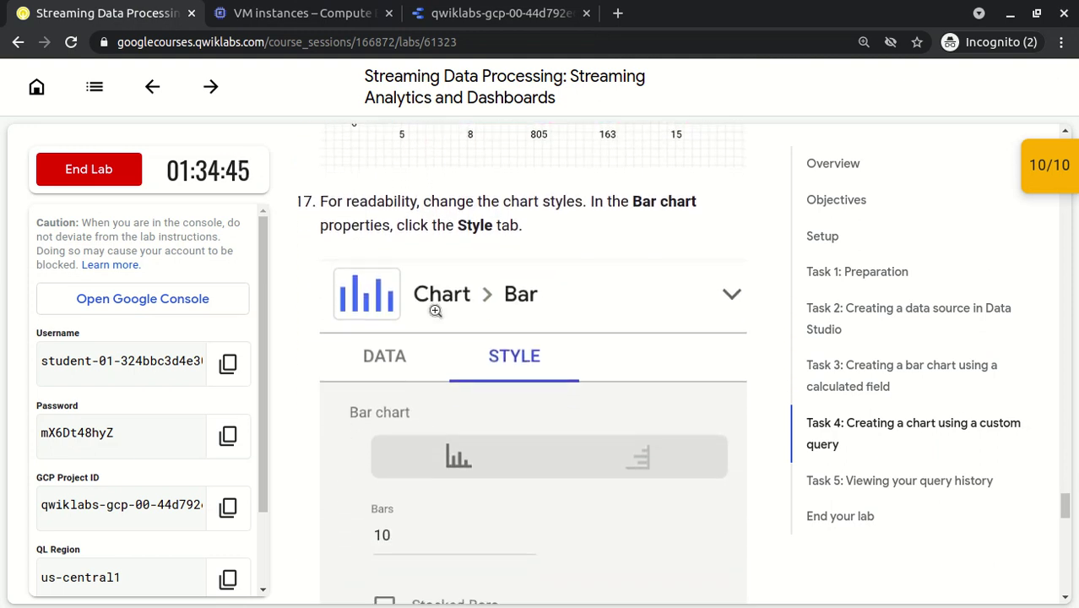
scroll(436, 311, down, 1)
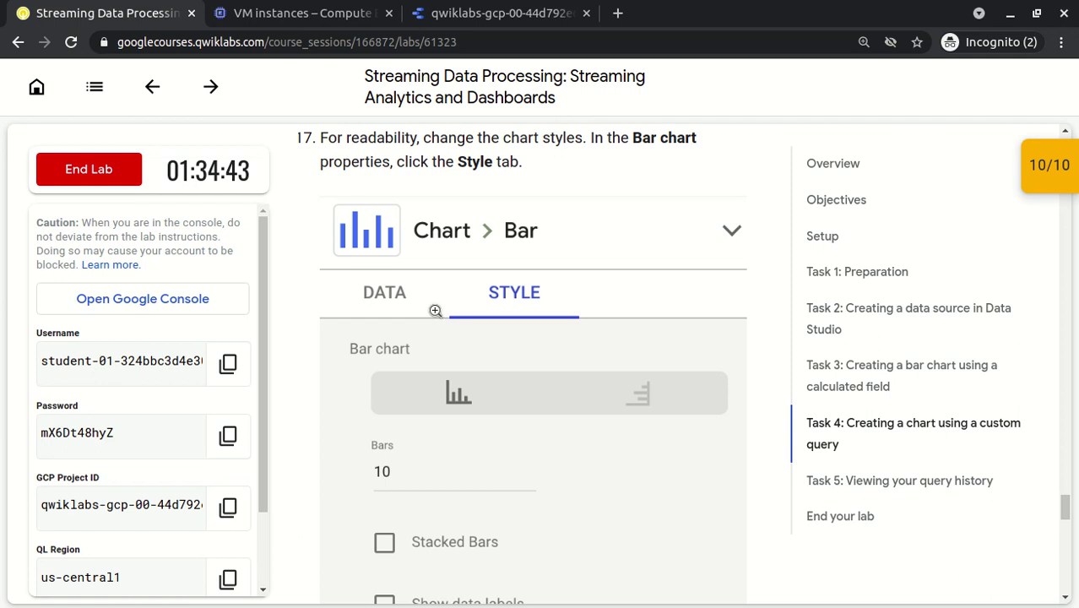
scroll(436, 311, down, 4)
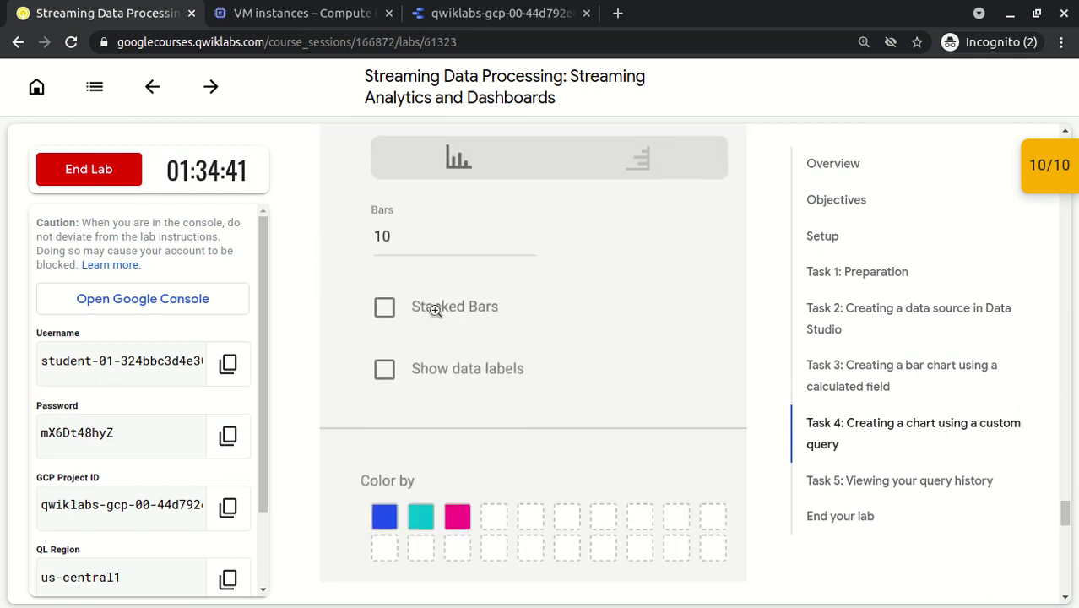
click(491, 14)
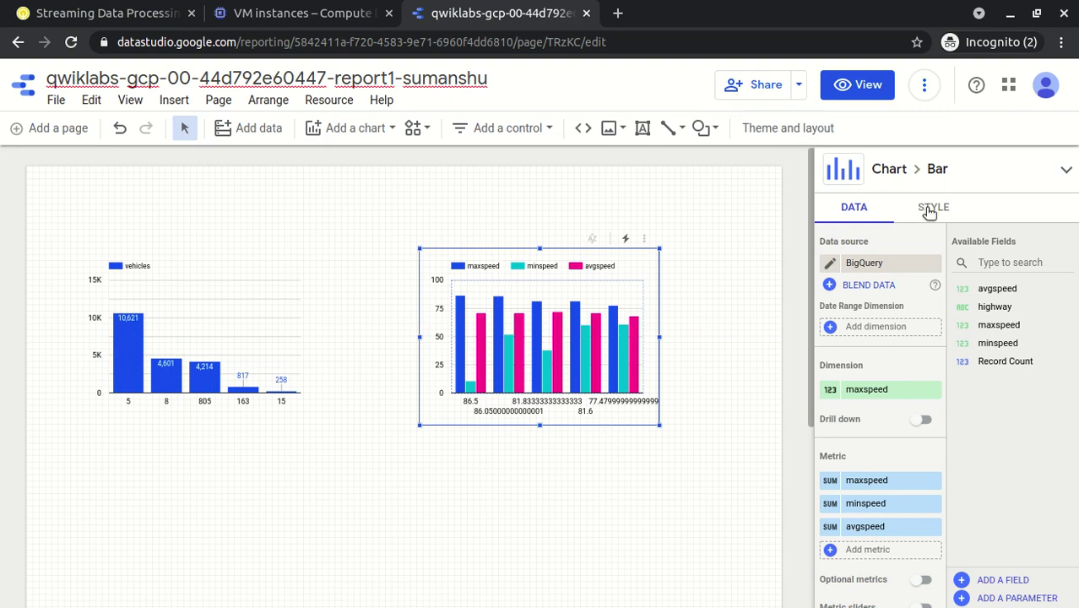
click(930, 212)
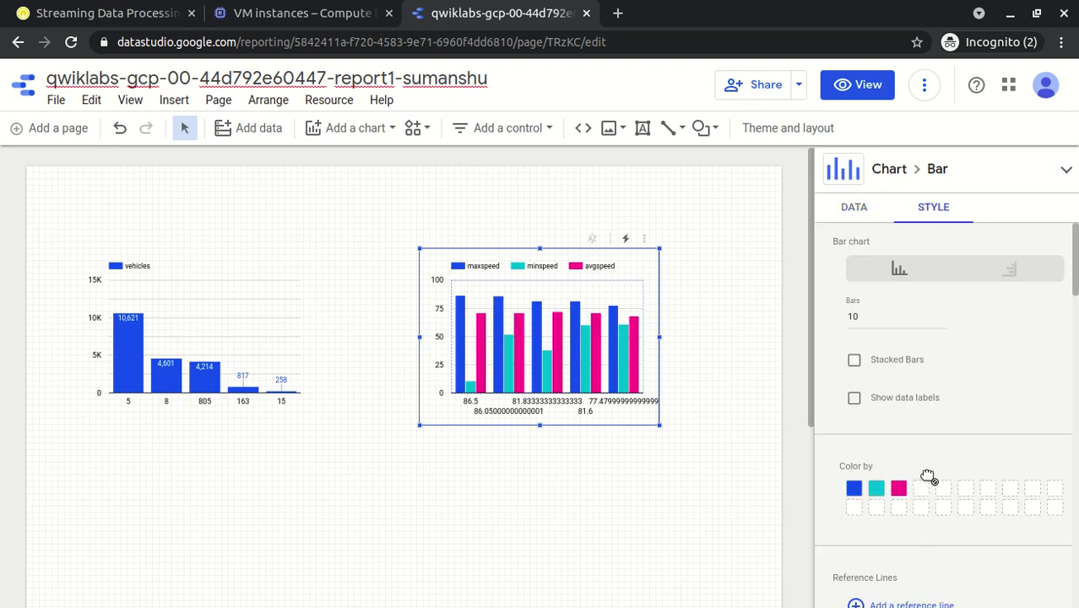
Step: Try the horizontal orientation on the speeds chart, restore vertical bars, and show the data labels
click(1012, 272)
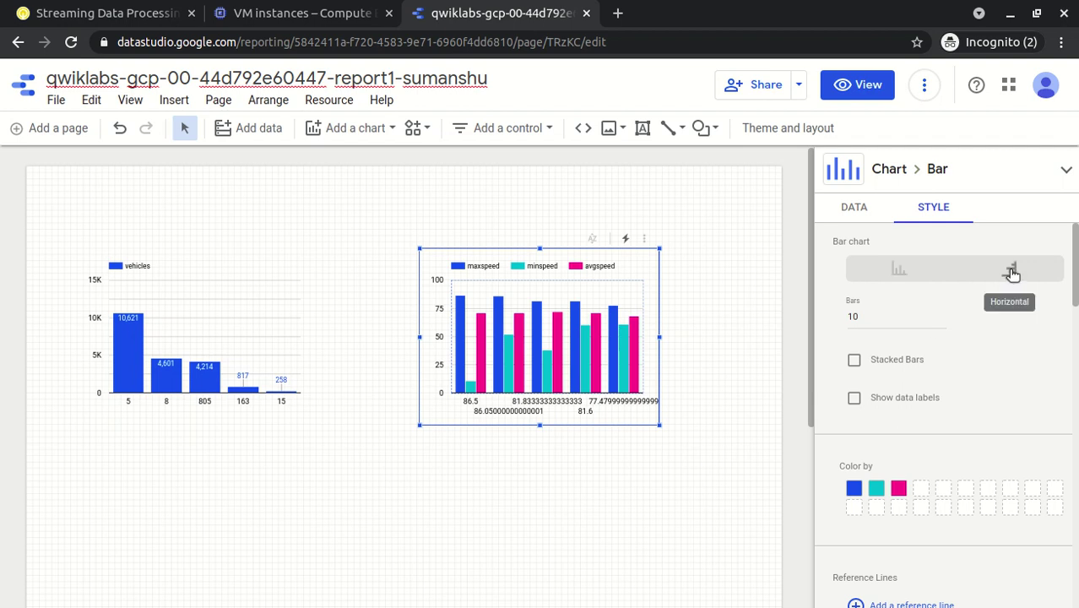
click(898, 270)
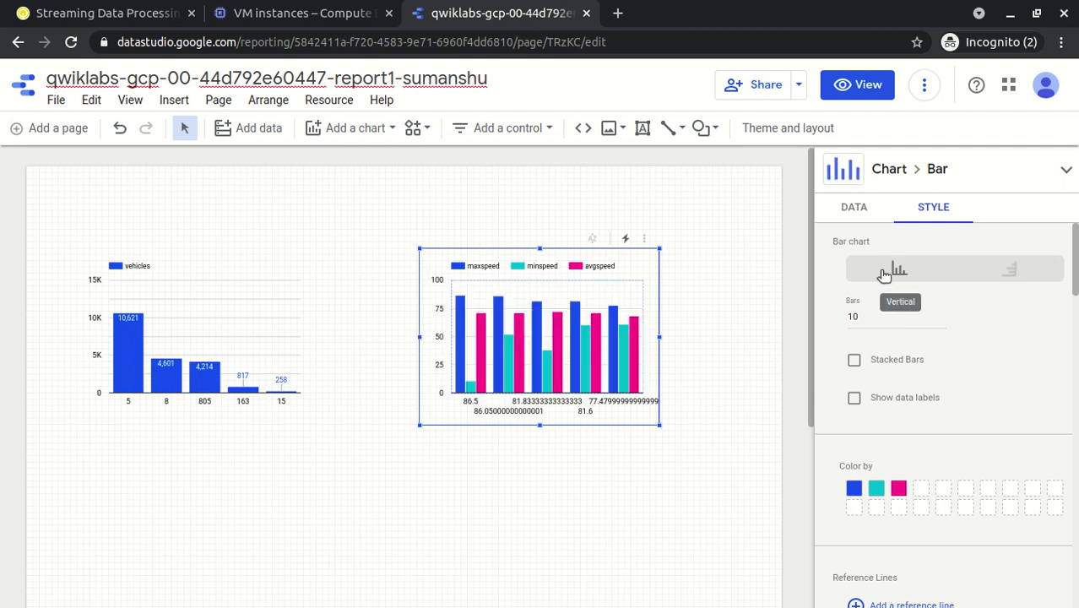
click(854, 396)
click(854, 400)
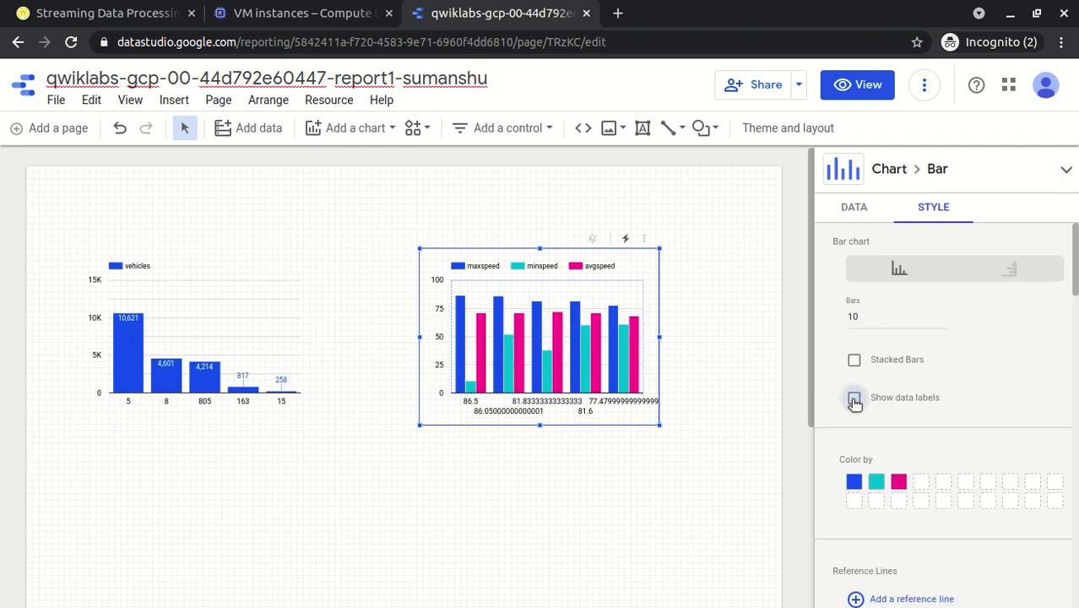
click(855, 400)
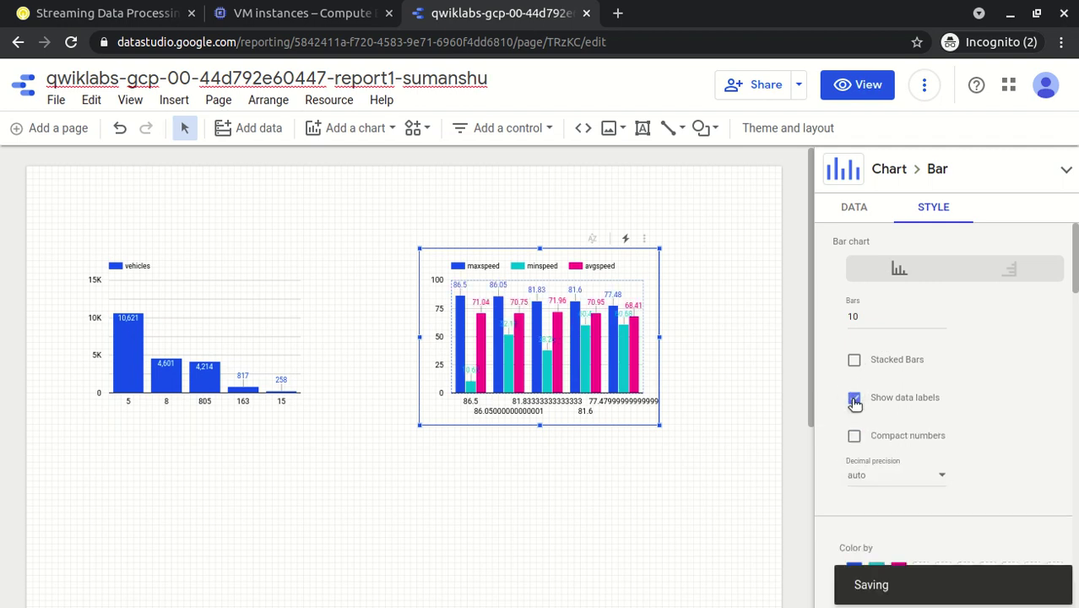
Step: Try stacking the bars and hiding the data labels on the speeds chart, restoring each setting
click(854, 361)
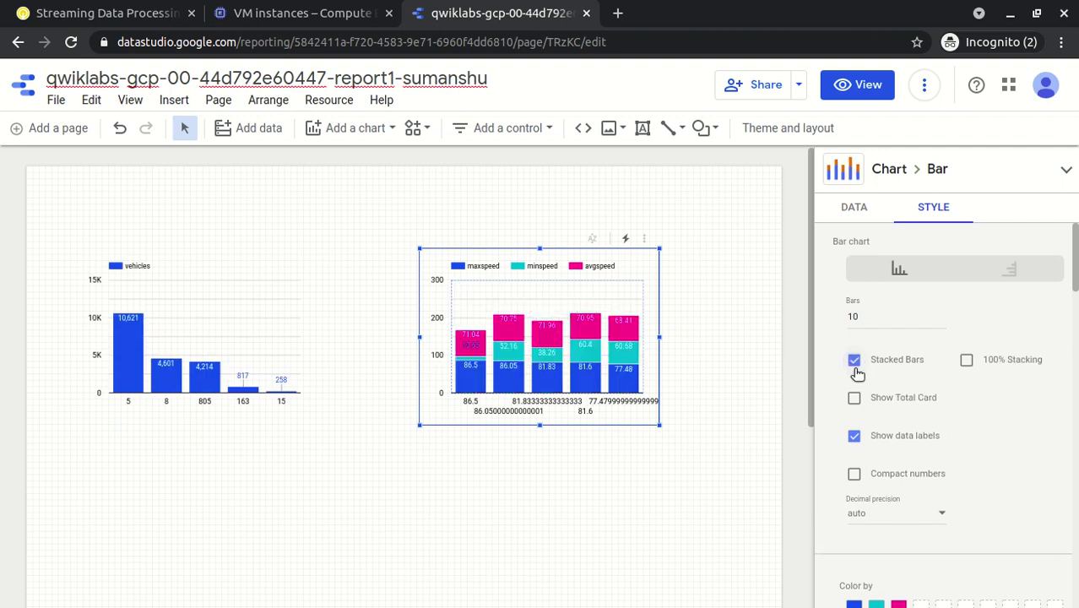
click(854, 362)
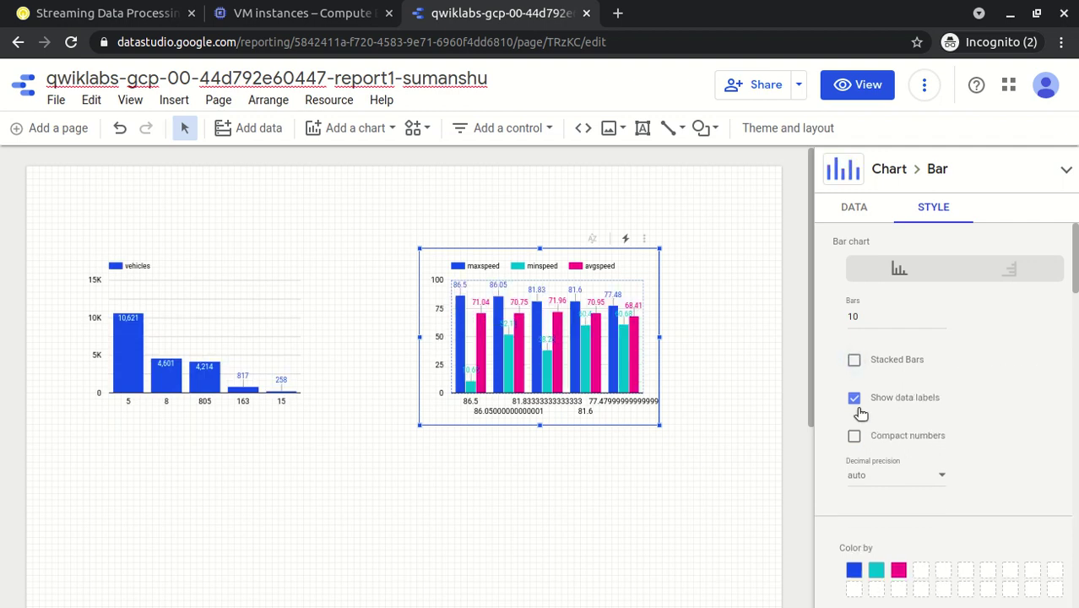
click(856, 400)
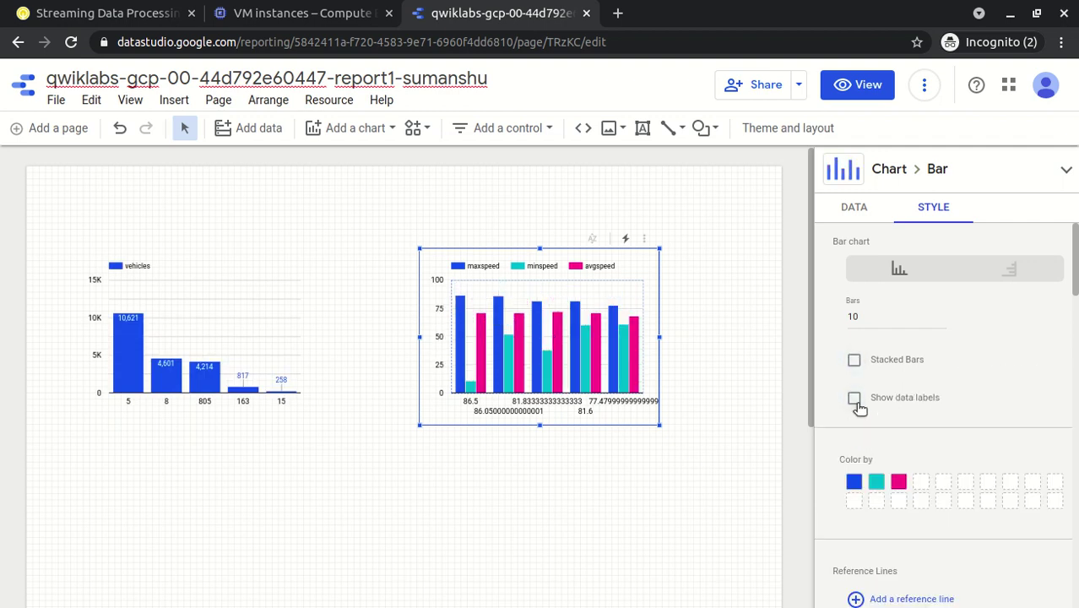
click(855, 400)
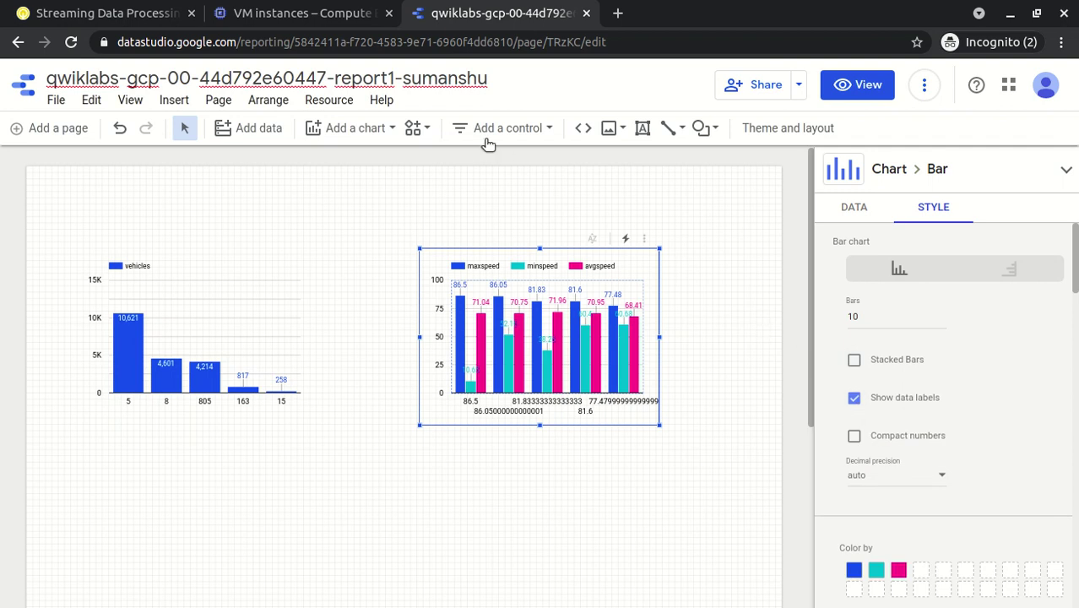
Step: Read Task 4 step 18 of the lab and examine its sample chart for selecting bar colors
click(114, 15)
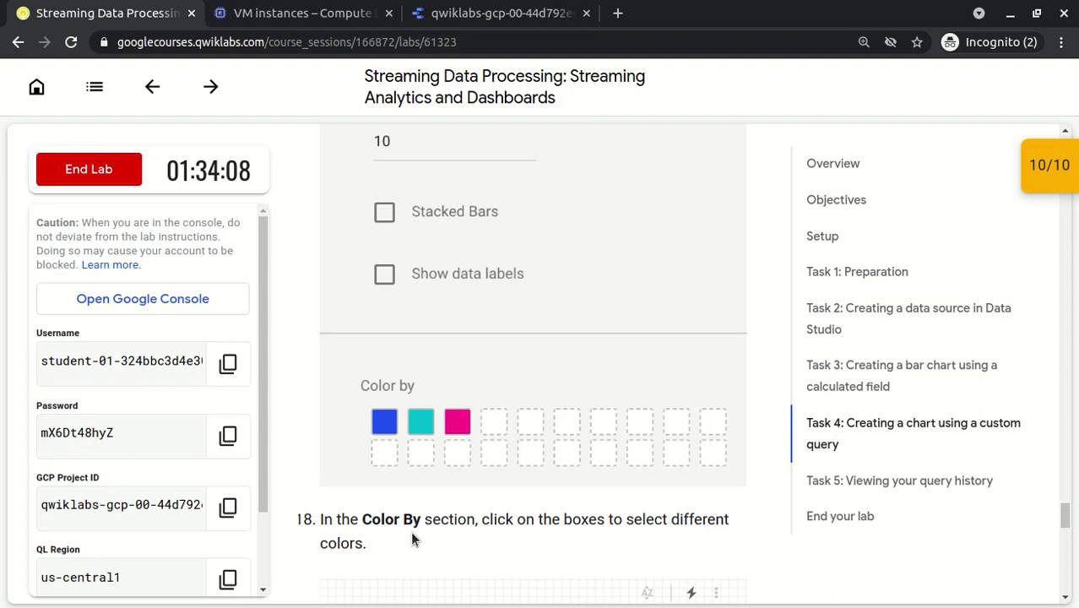
scroll(412, 537, down, 1)
scroll(412, 533, down, 4)
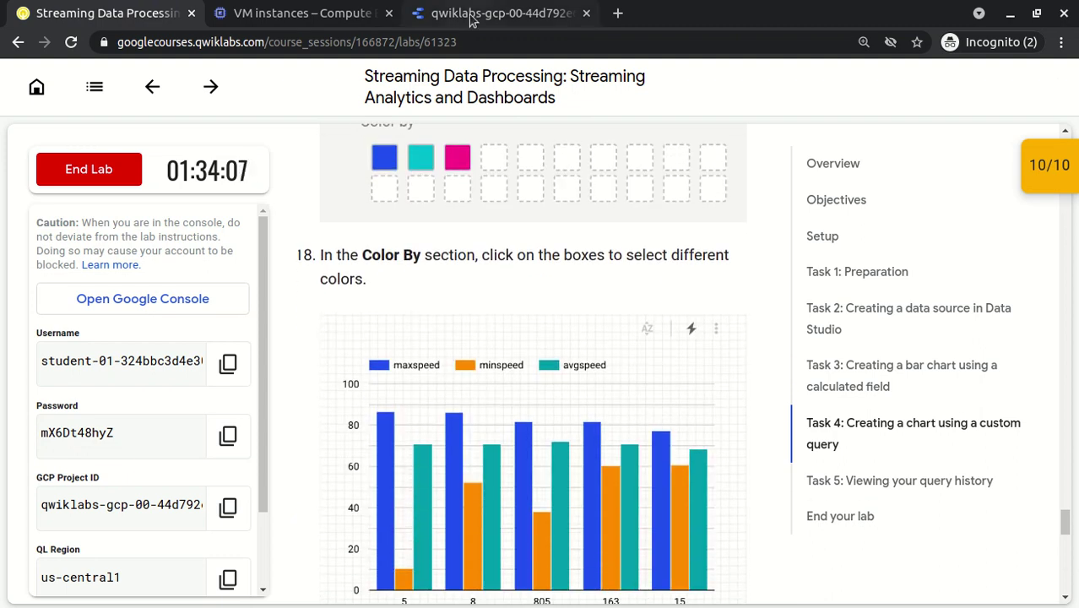
key(Down)
key(Down)
key(Down)
key(Down)
key(Down)
key(Down)
key(Down)
key(Down)
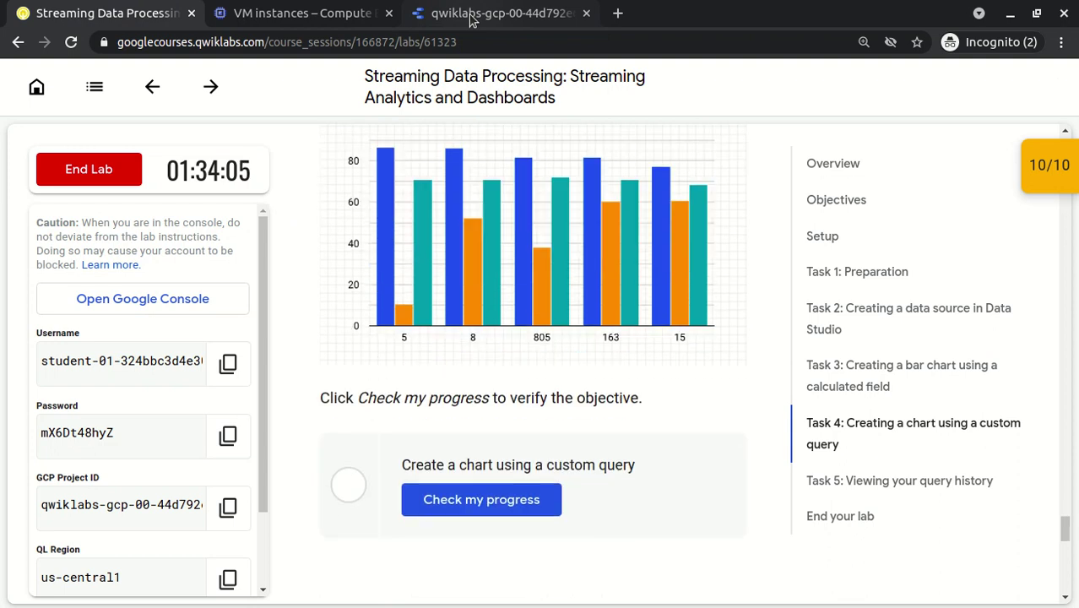
Step: In the Data Studio report, hide the speeds chart's data labels and color maxspeed orange, minspeed green and avgspeed blue
click(470, 14)
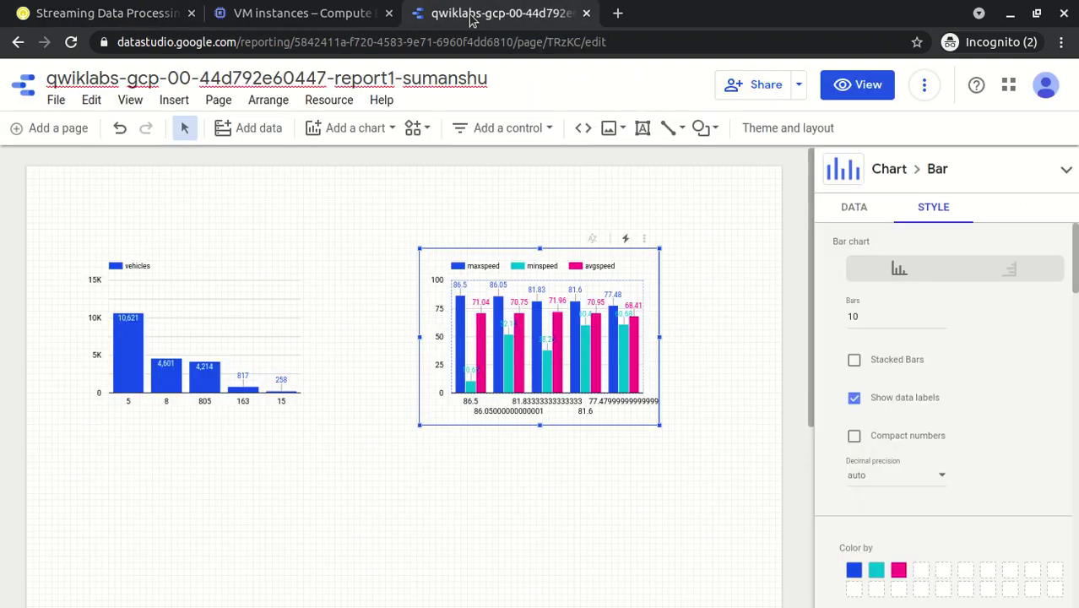
click(853, 570)
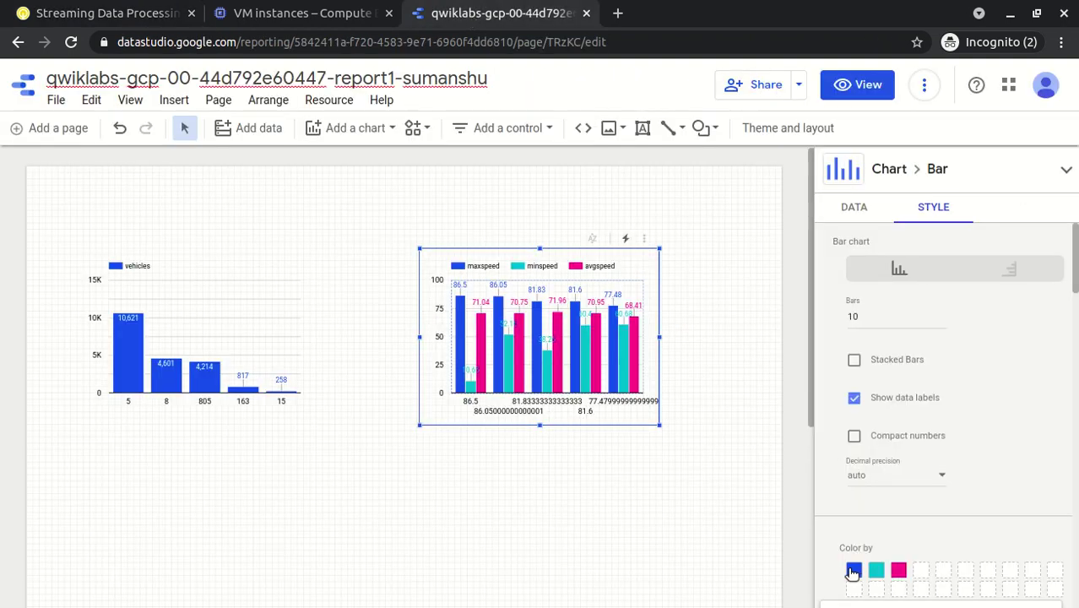
click(854, 398)
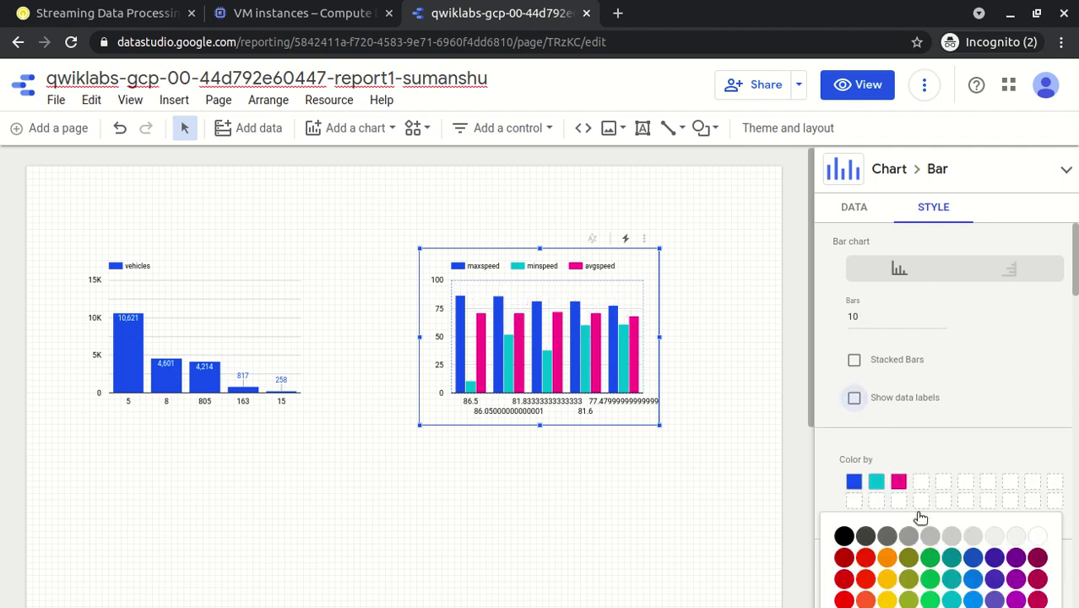
click(888, 559)
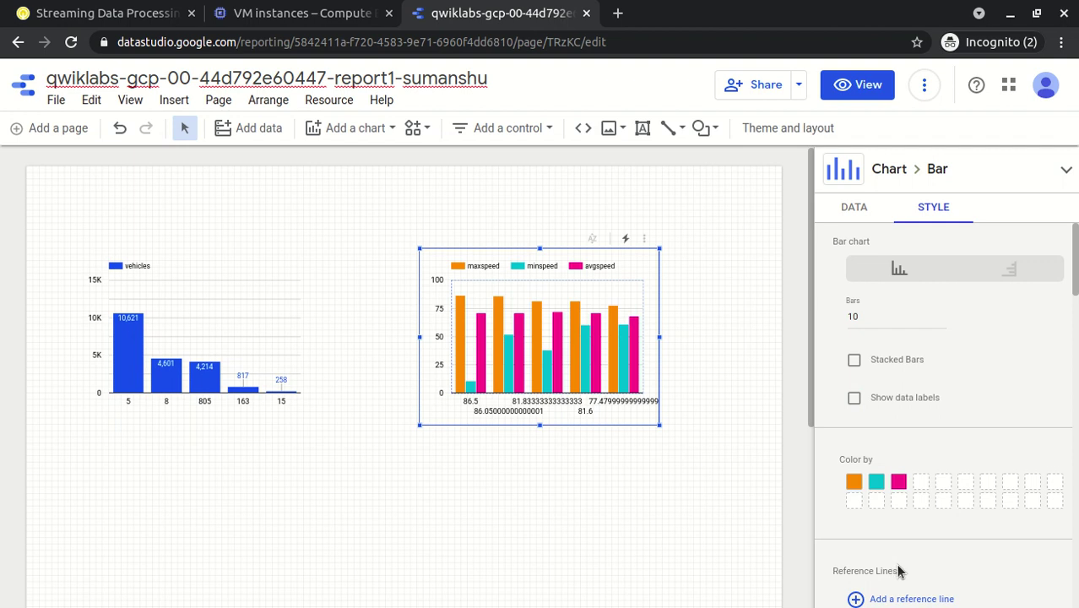
click(876, 483)
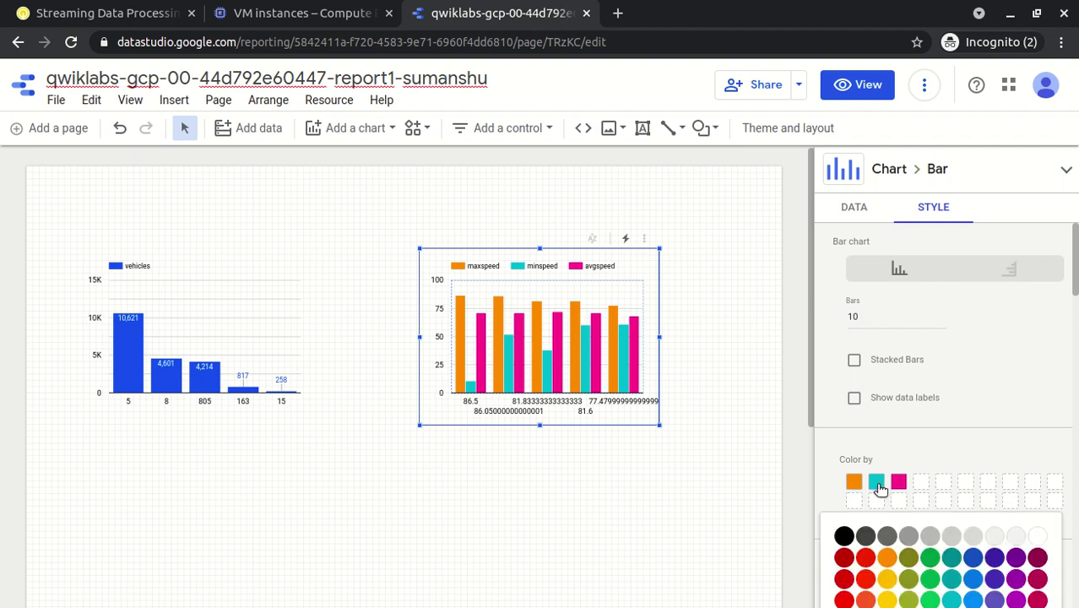
click(930, 557)
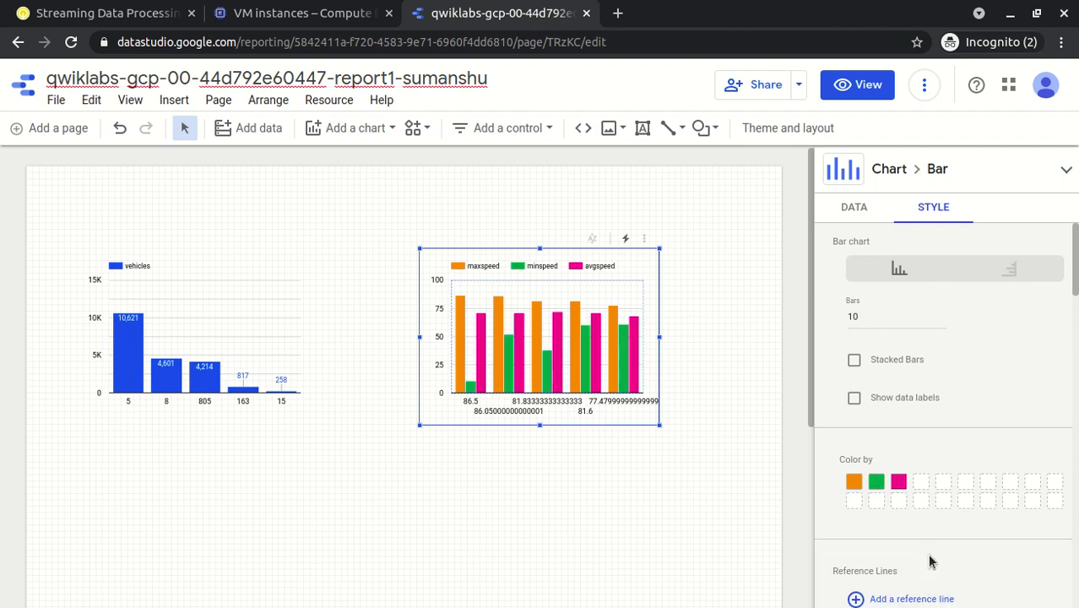
click(899, 485)
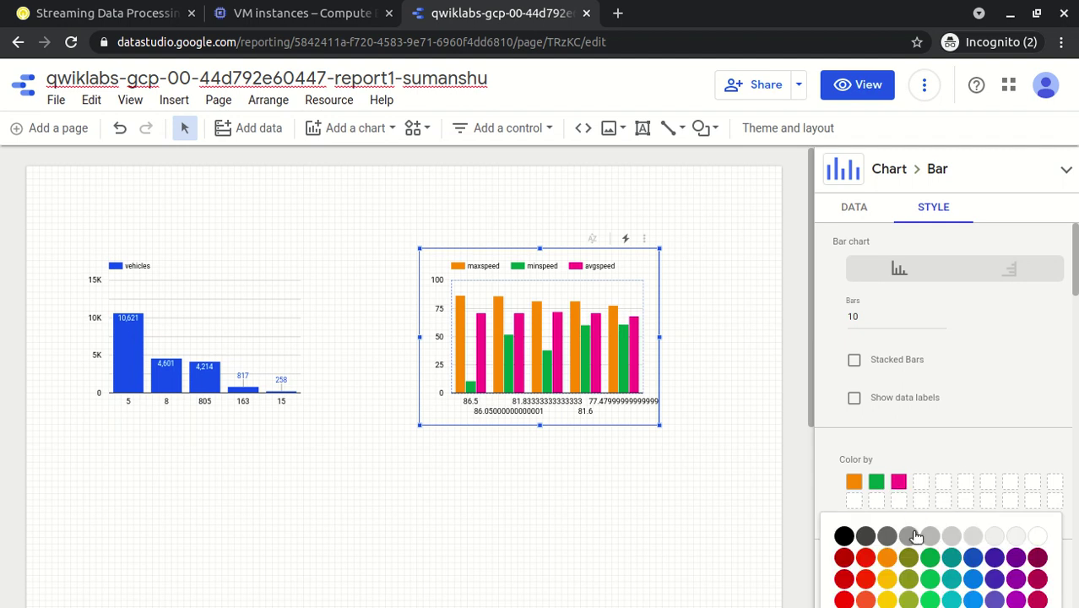
click(972, 579)
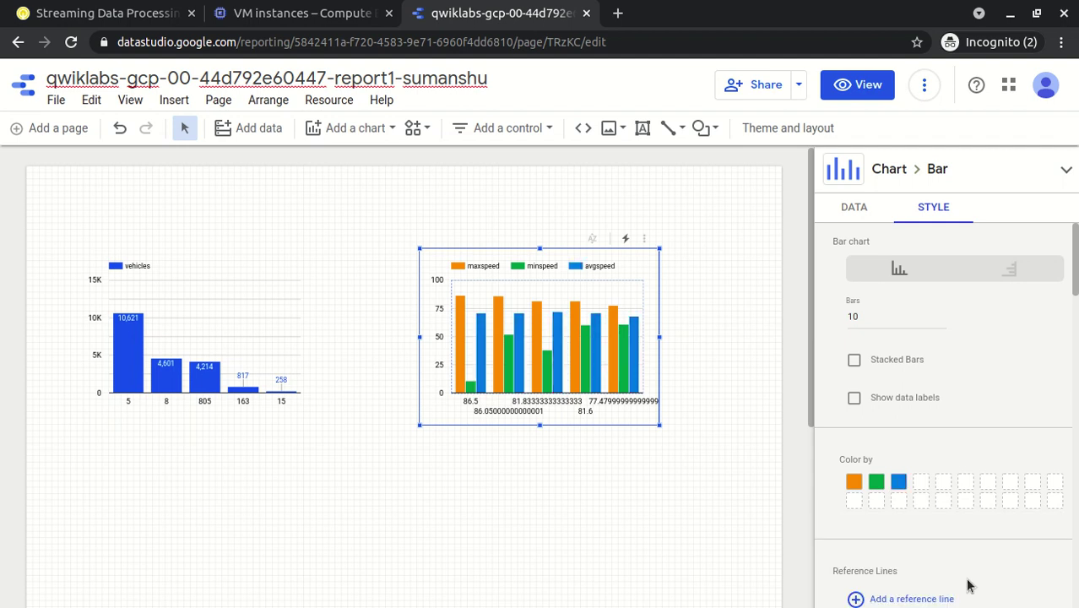
click(693, 494)
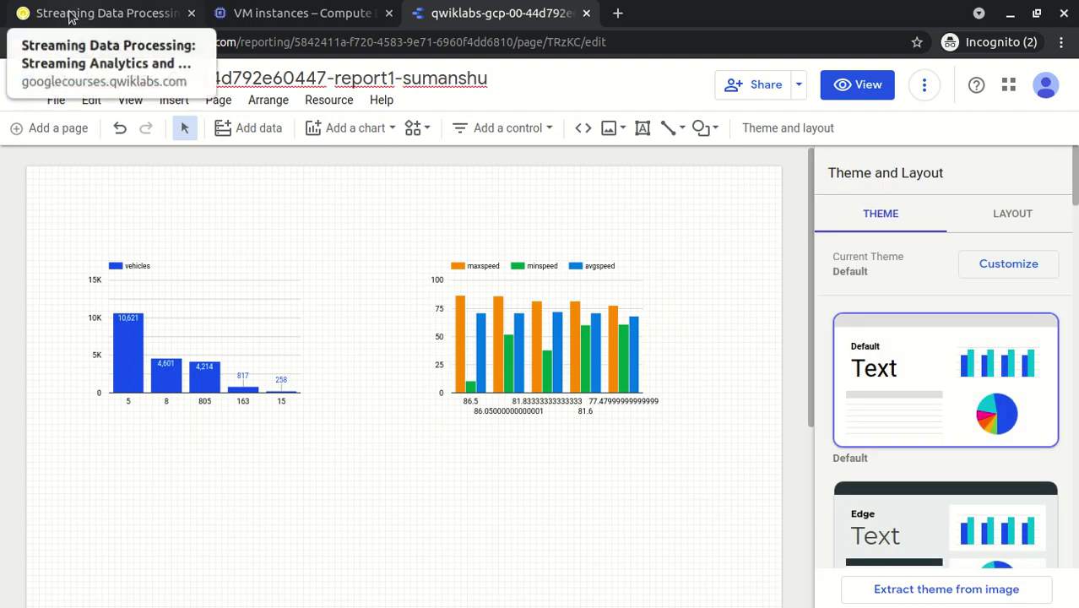
Step: On the lab page, check the progress of the "Create a chart using a custom query" objective
click(72, 12)
click(486, 474)
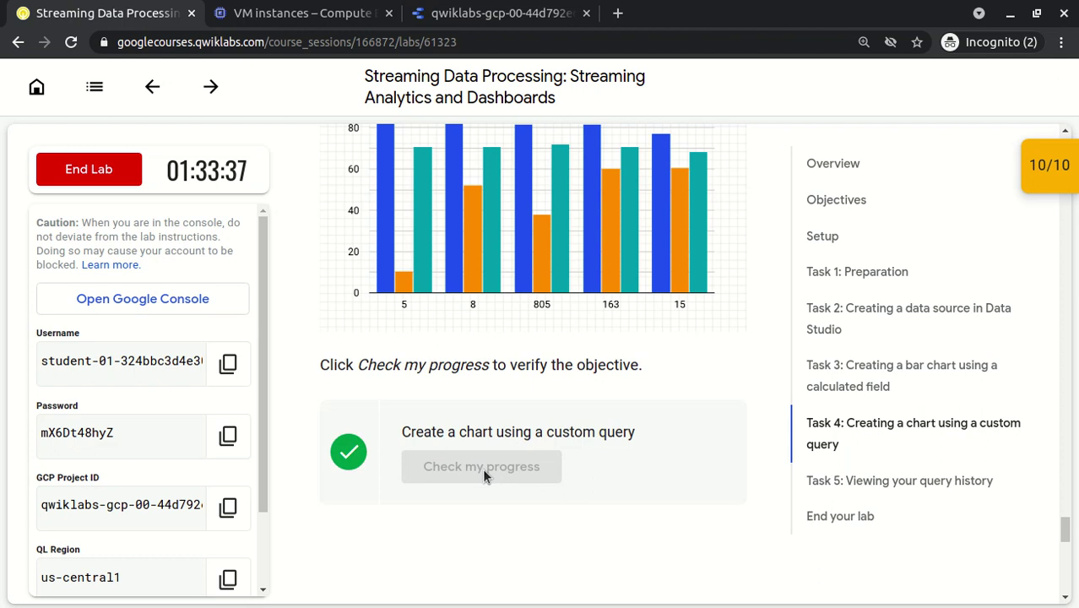
Step: Read the Task 5 introduction and the instructions for opening BigQuery and viewing the query history
scroll(648, 358, down, 5)
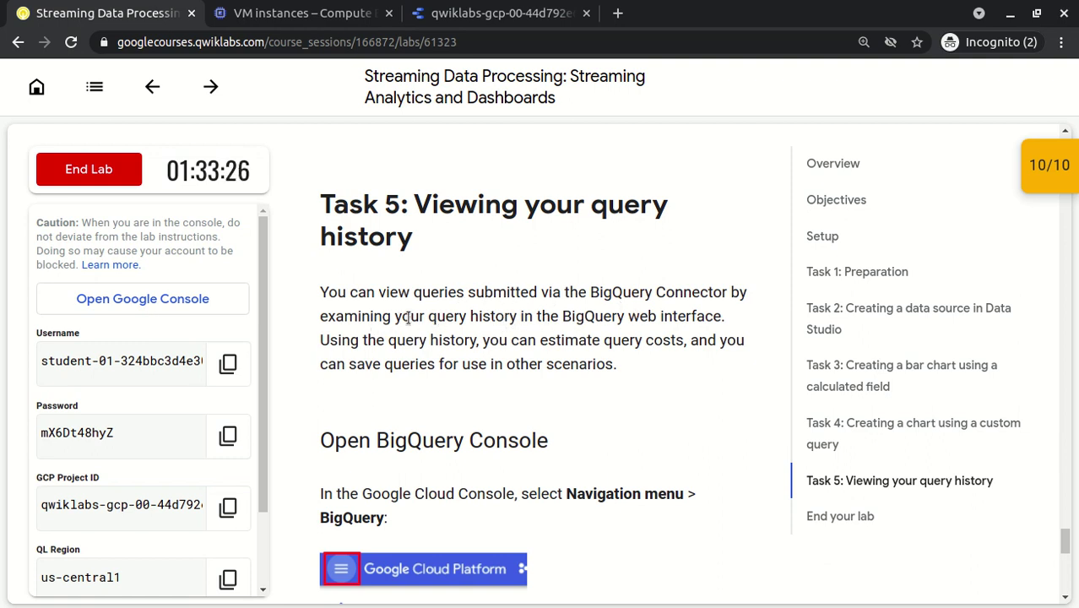
drag(427, 318, 524, 310)
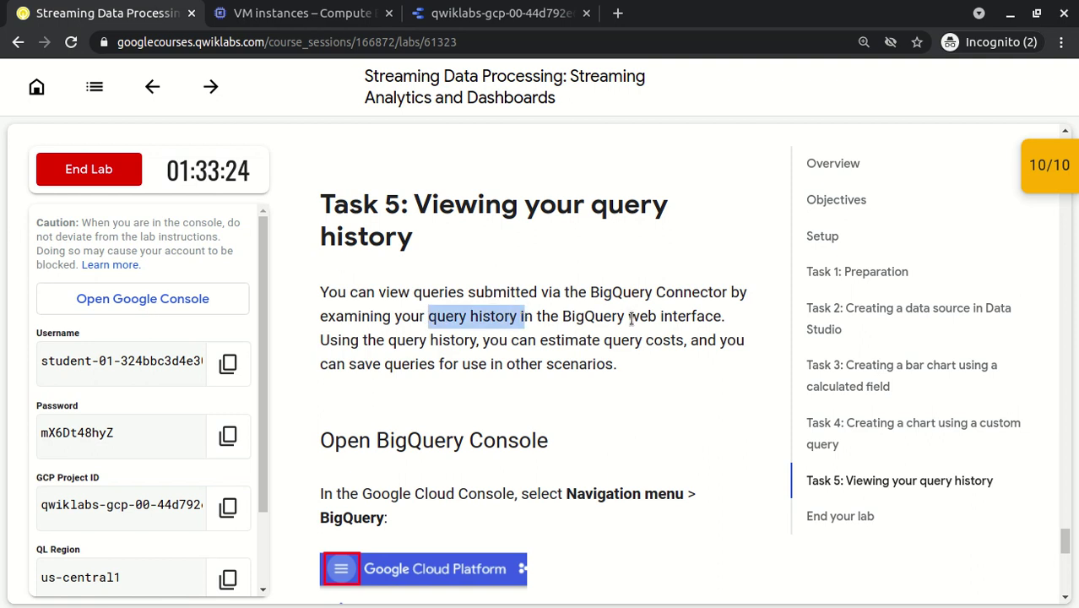
scroll(633, 323, down, 1)
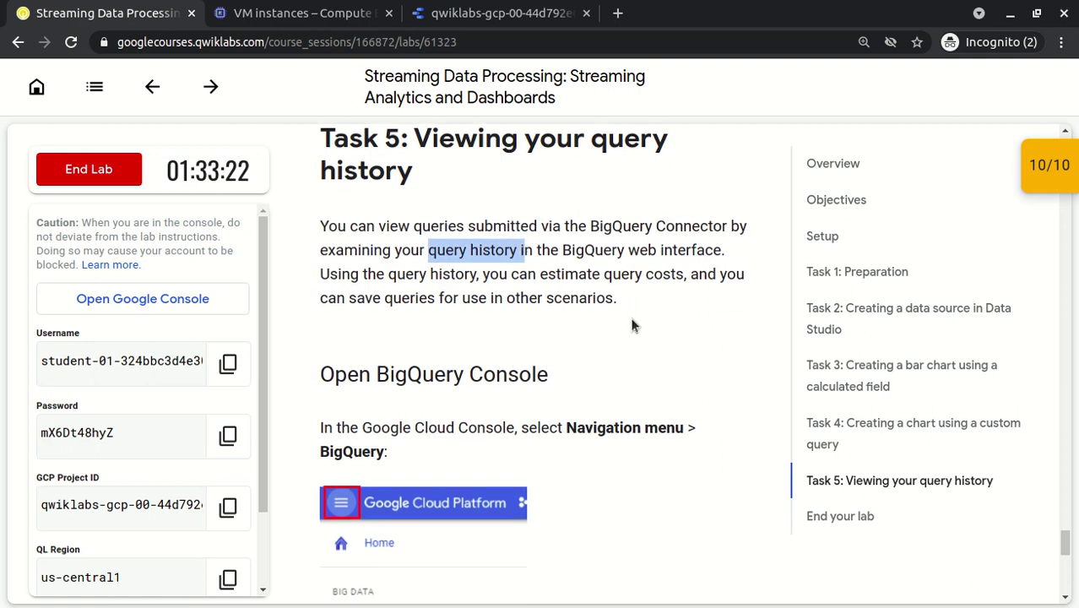
scroll(633, 325, down, 1)
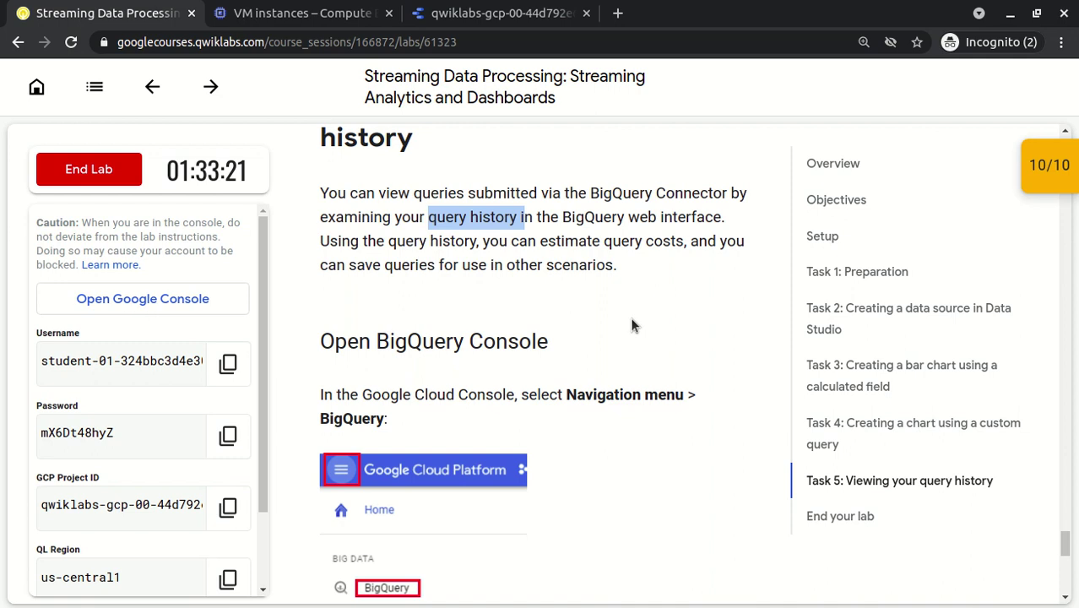
scroll(632, 325, down, 1)
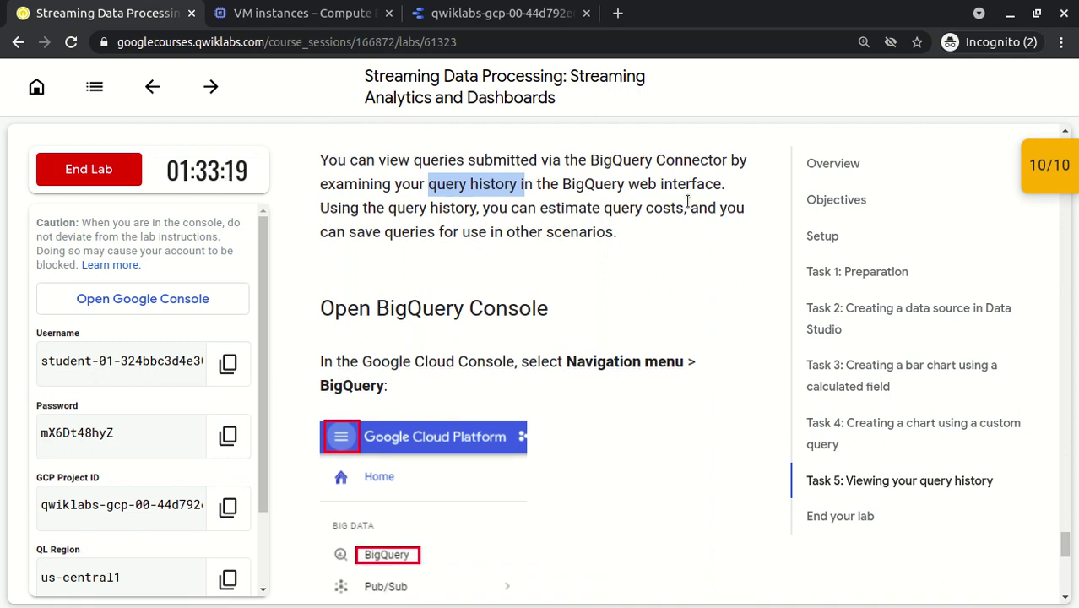
drag(687, 203, 496, 206)
drag(377, 203, 323, 209)
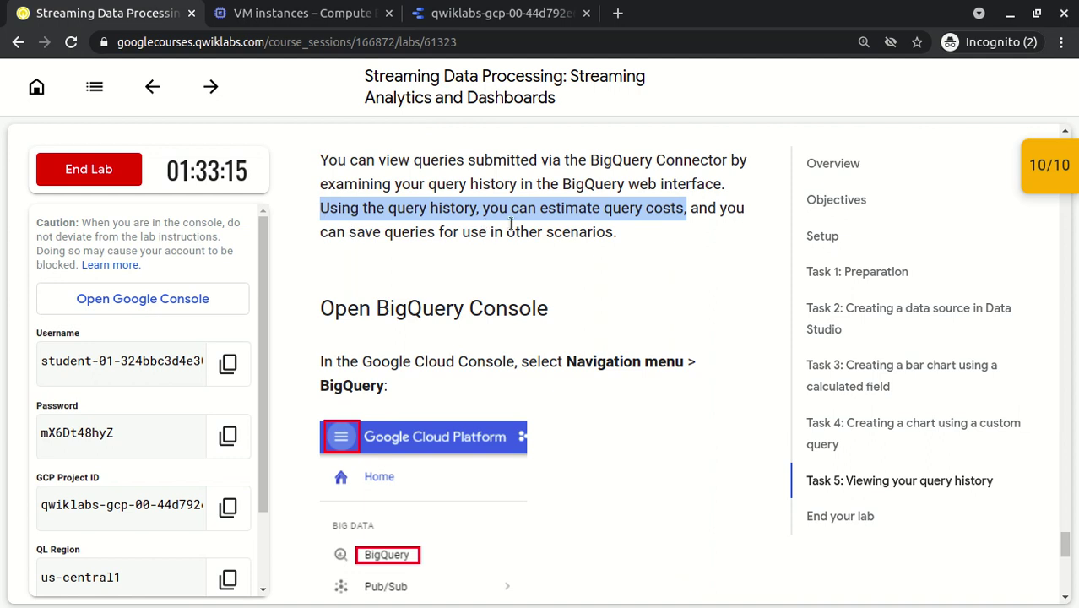
scroll(571, 237, down, 1)
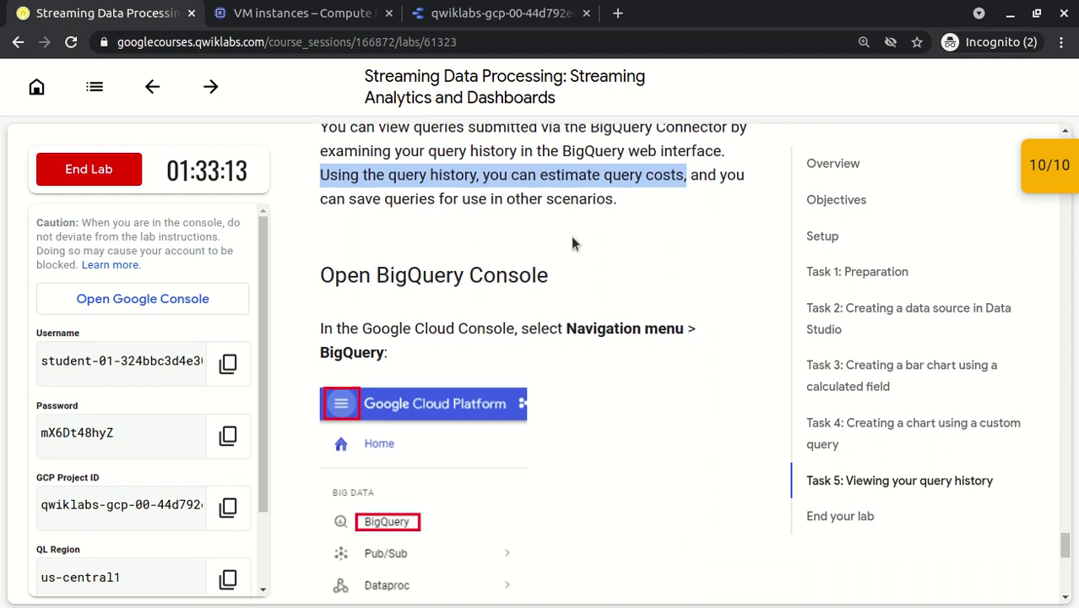
scroll(573, 244, down, 2)
scroll(571, 244, down, 3)
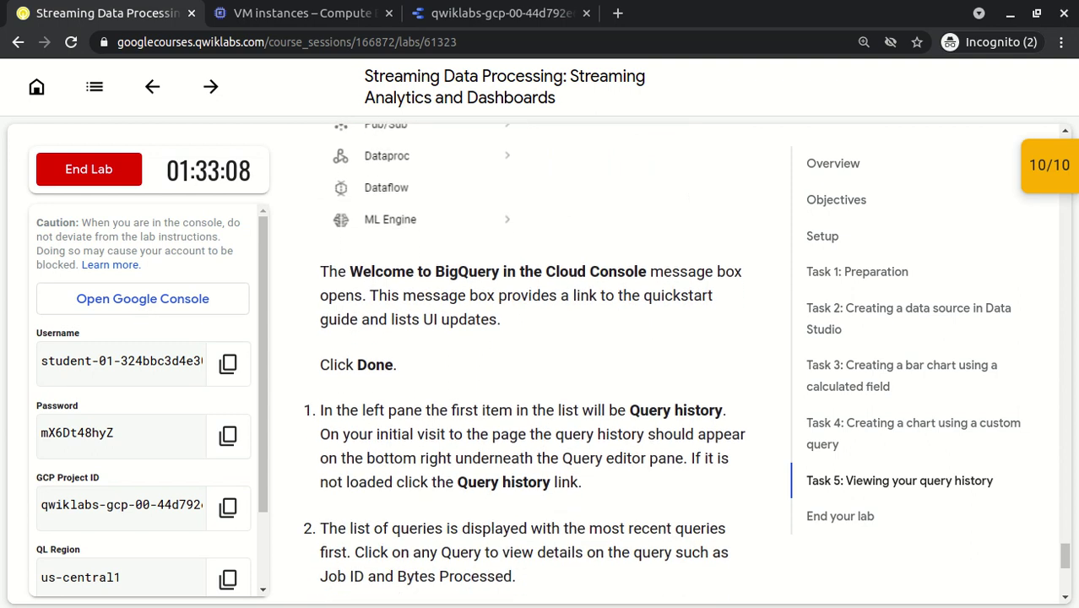
Step: In the Google Cloud console, cancel the project selection, open BigQuery and dismiss its welcome message
click(305, 14)
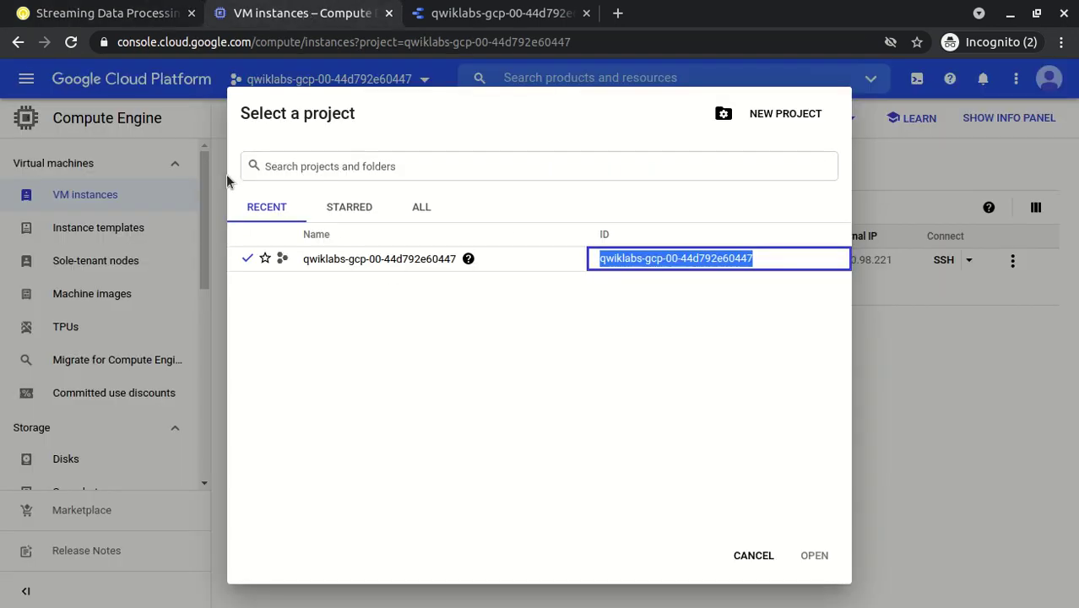
click(751, 557)
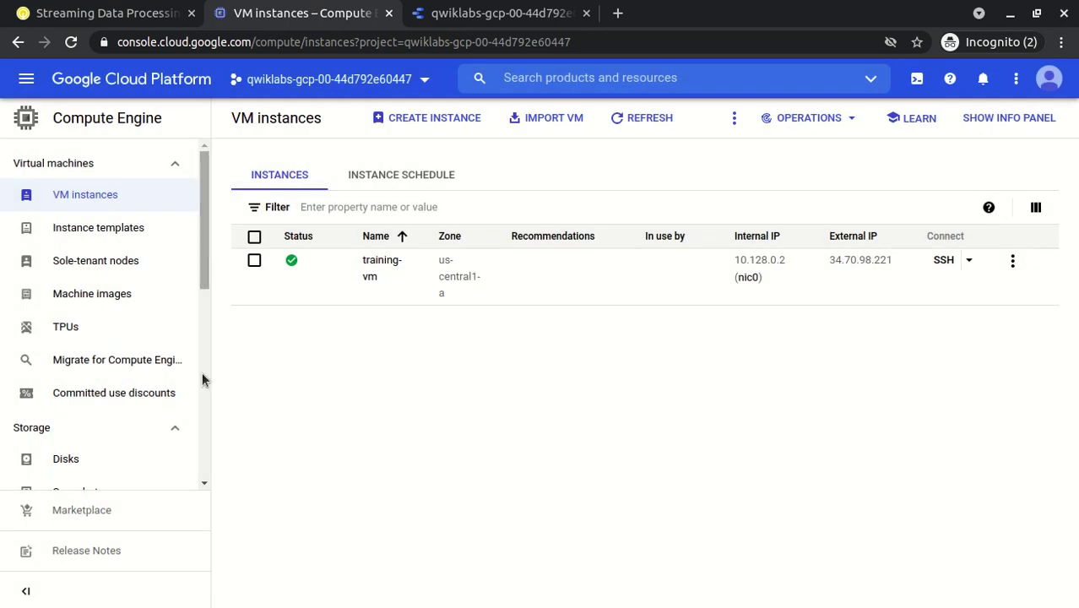
scroll(201, 371, down, 4)
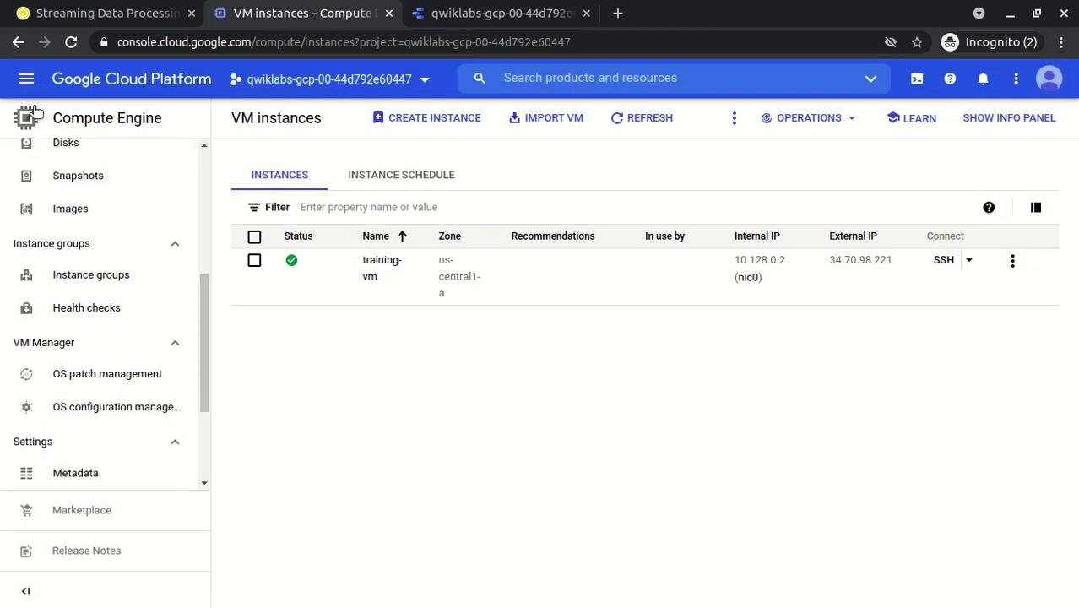
click(26, 80)
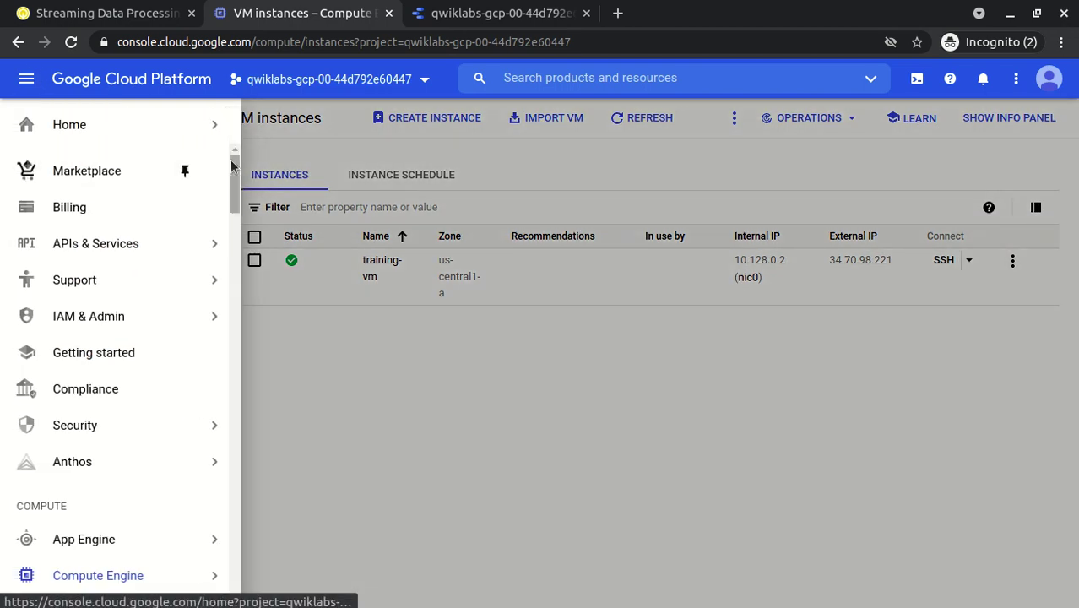
scroll(233, 238, down, 5)
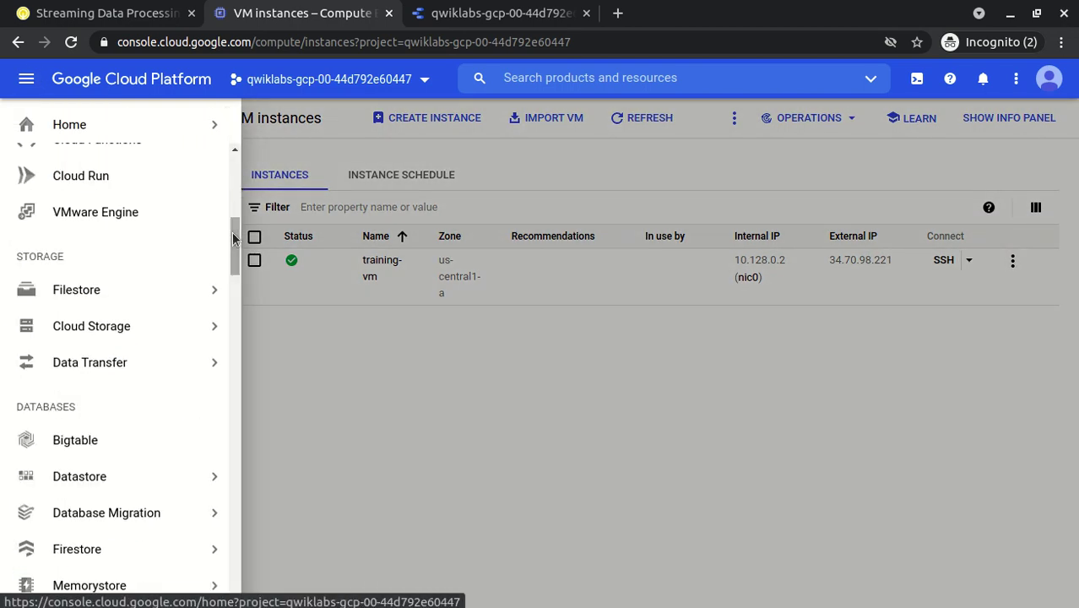
drag(233, 239, 233, 429)
mouse_move(131, 415)
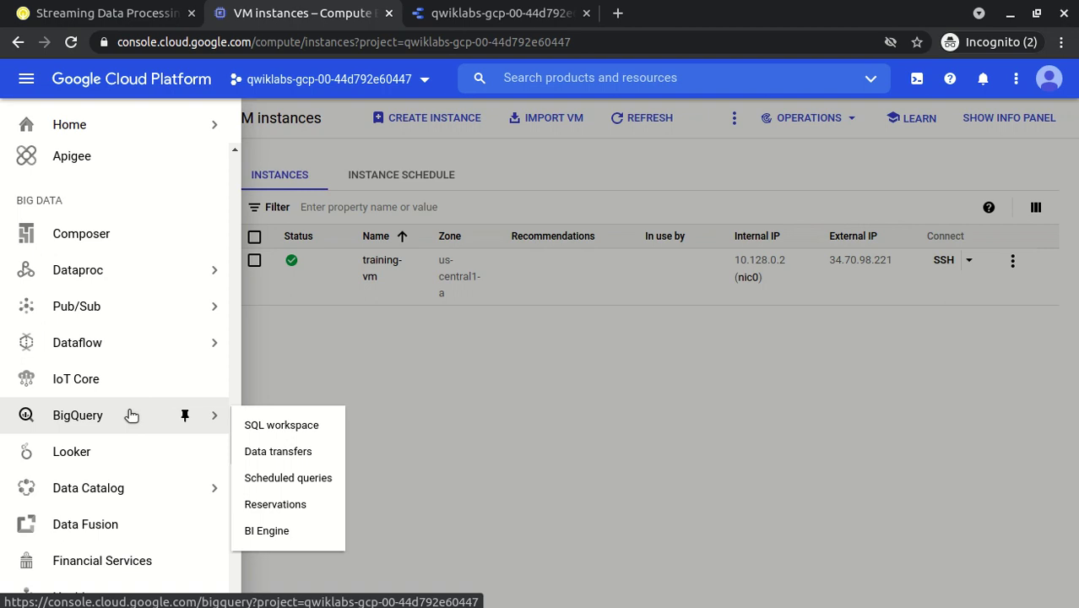
key(Escape)
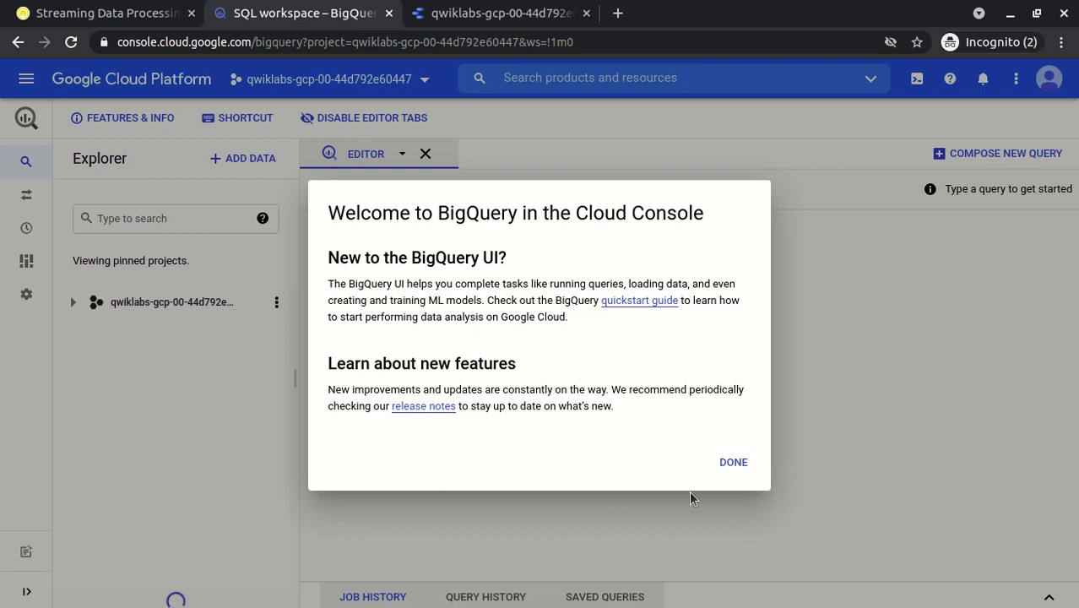
click(735, 463)
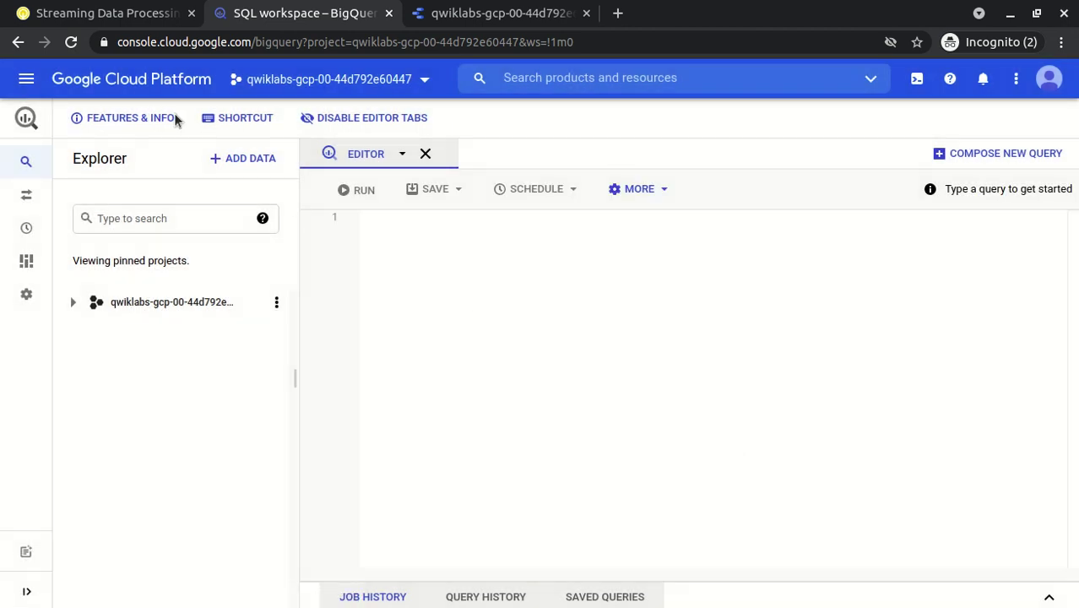
Step: Read Task 5 step 1 of the lab on locating the query history
click(48, 16)
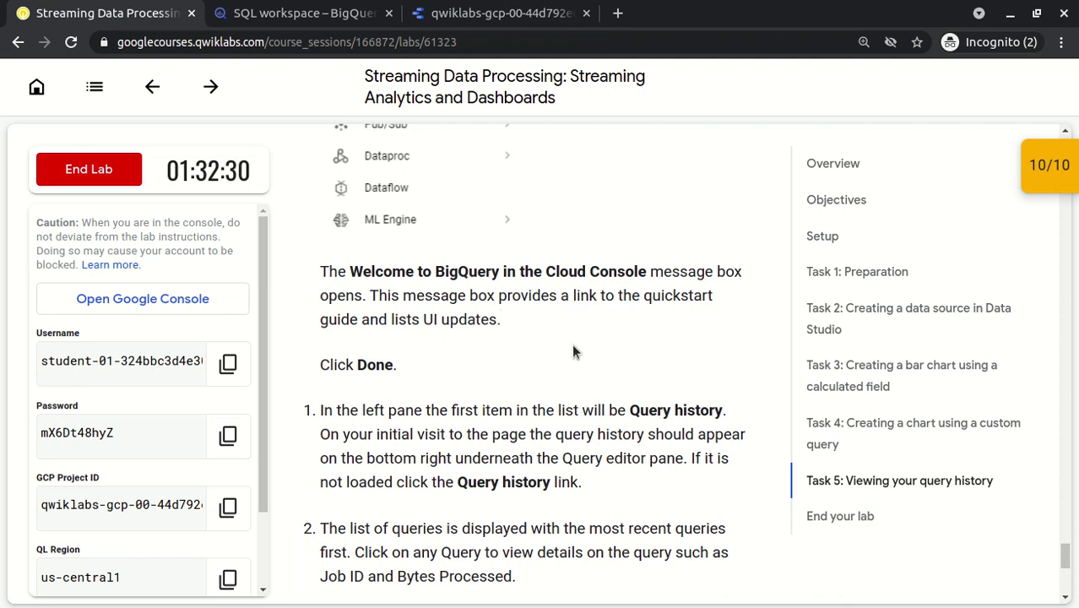
drag(374, 411, 620, 413)
drag(690, 412, 702, 413)
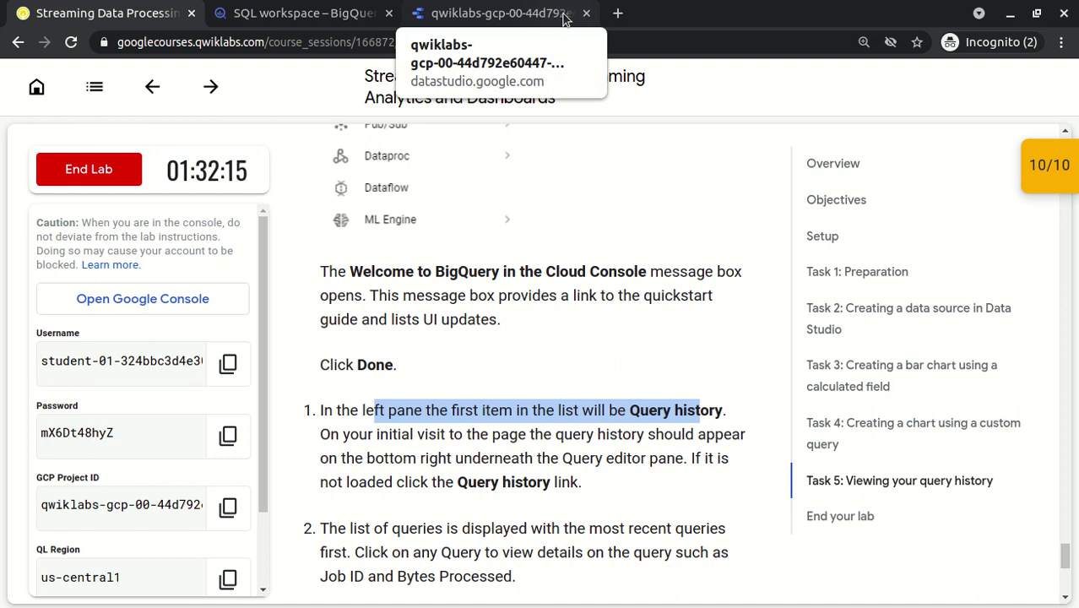
Step: Return to the BigQuery SQL workspace, show the query history and dismiss the system upgrade prompt
click(503, 19)
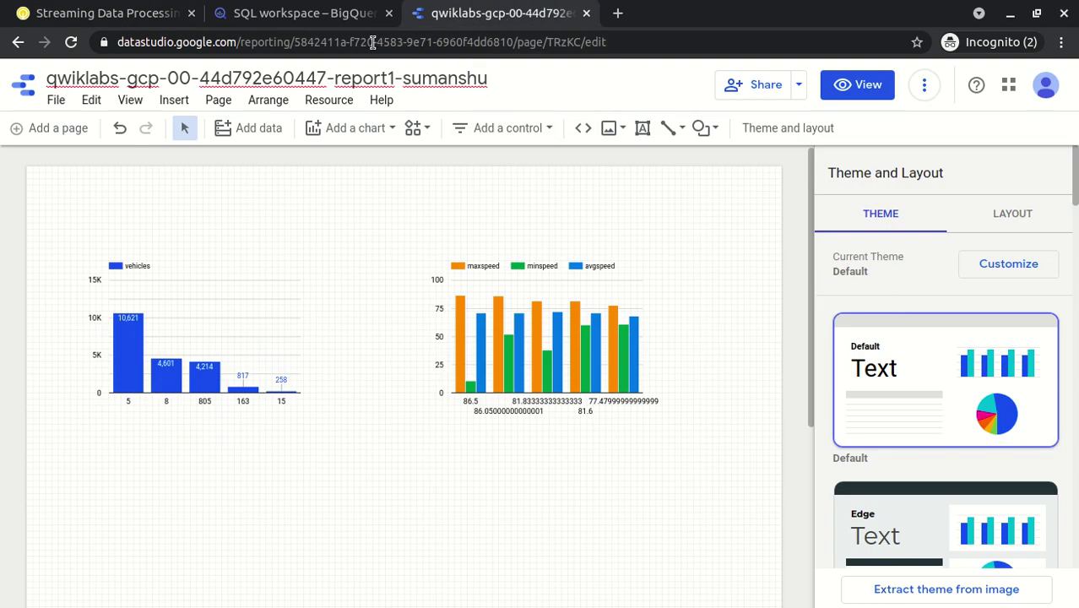
click(312, 17)
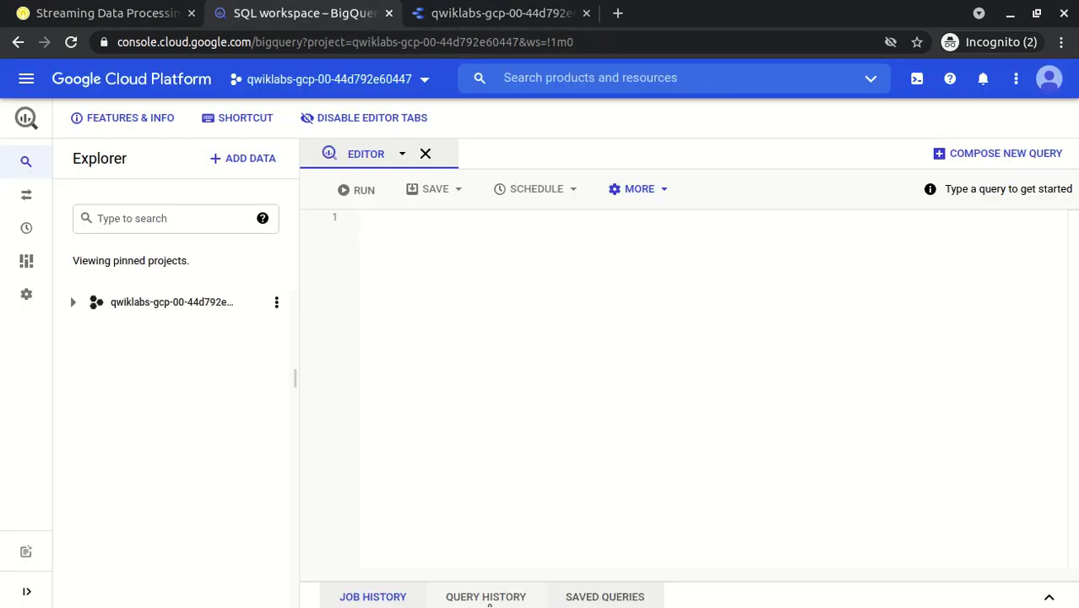
click(488, 597)
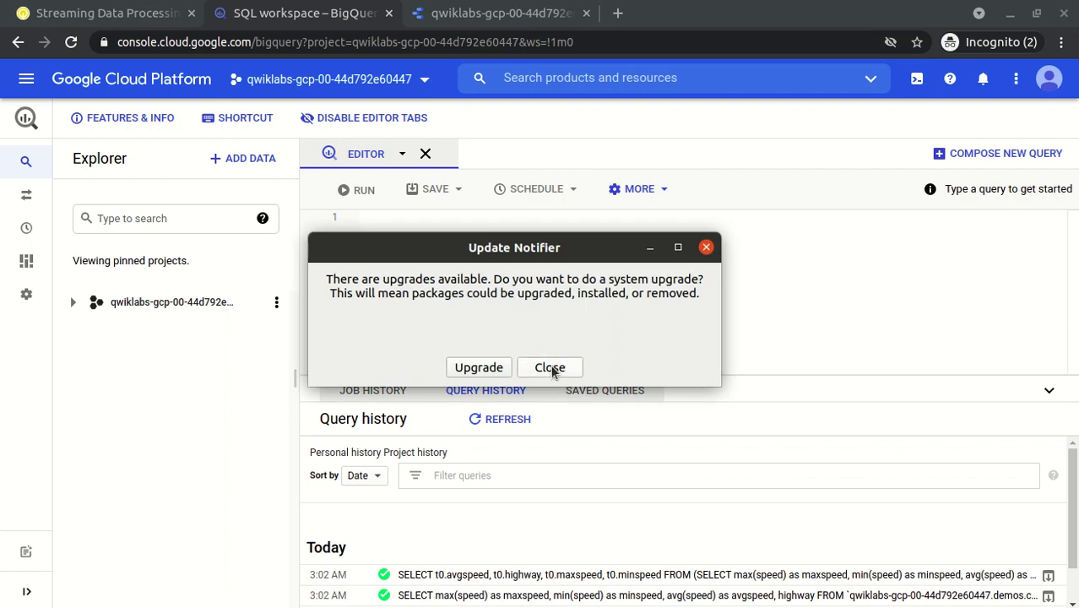
key(Escape)
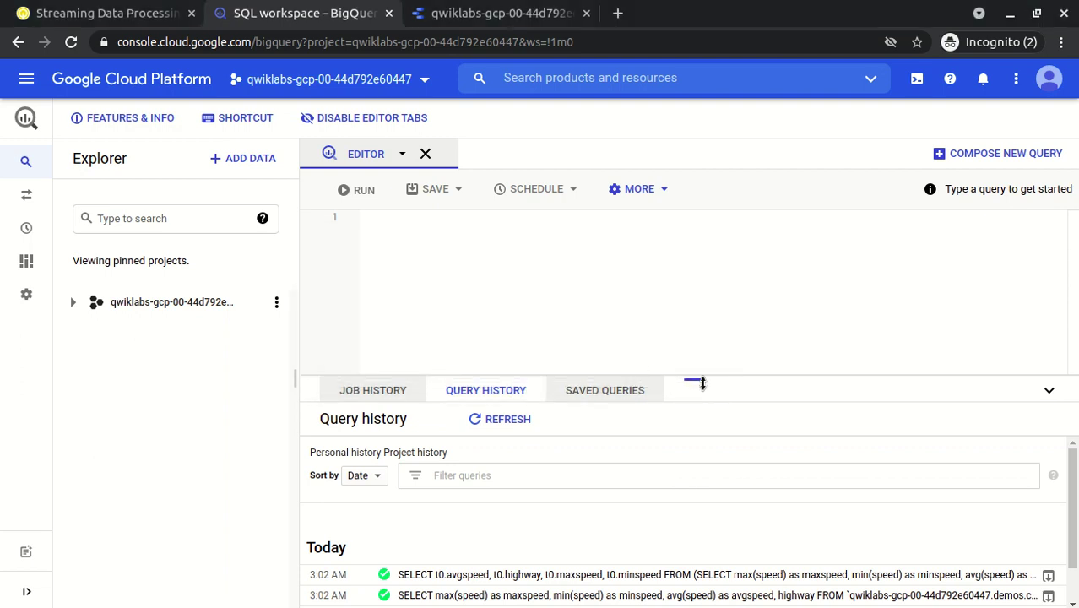
Step: Enlarge the query history area and examine the job details of the most recent query, including its bytes billed
drag(701, 383, 682, 205)
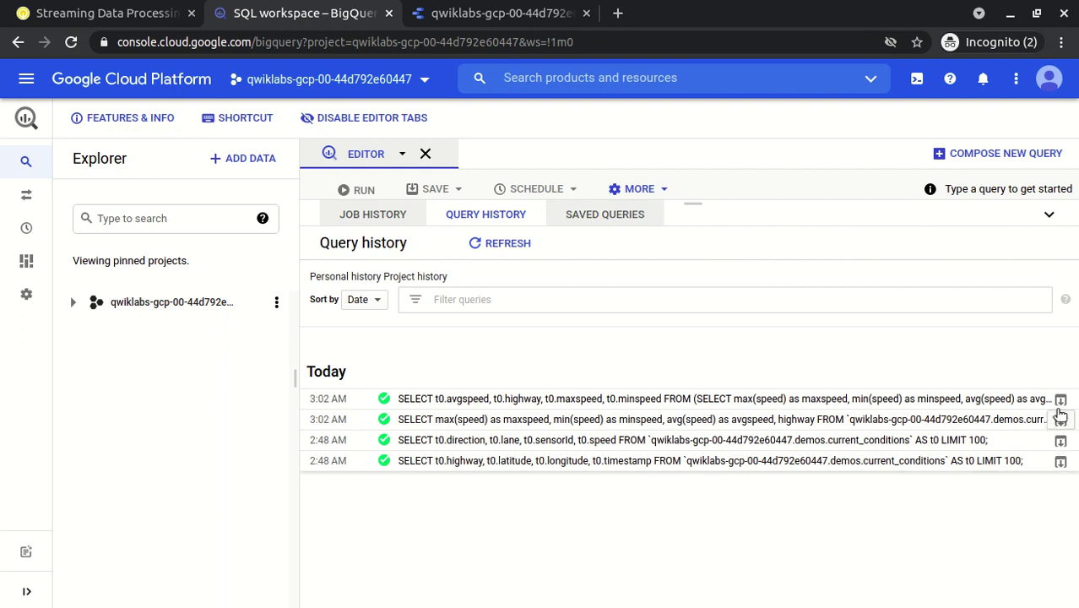
click(437, 404)
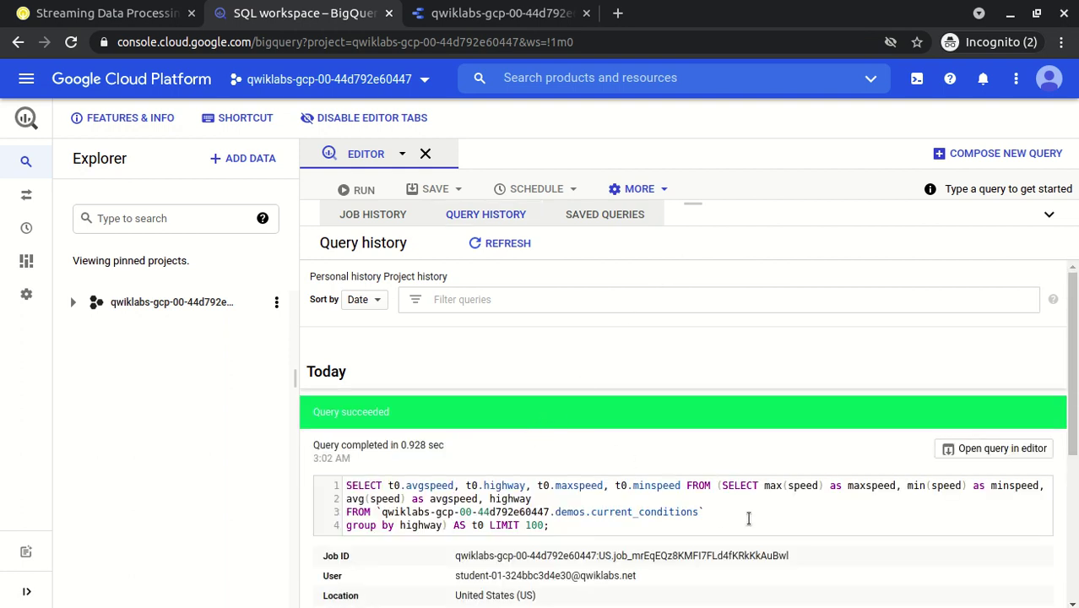
drag(1074, 367, 1075, 487)
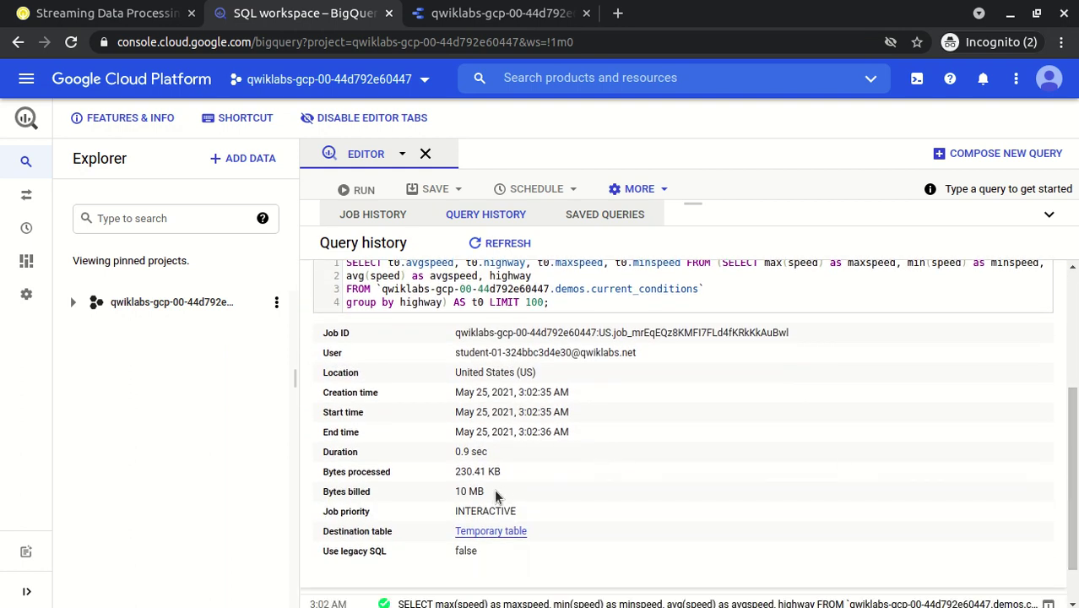
drag(485, 491, 323, 496)
click(402, 432)
Step: Return to the Qwiklabs lab page and read Task 5 step 2 and the closing End your lab section
click(115, 15)
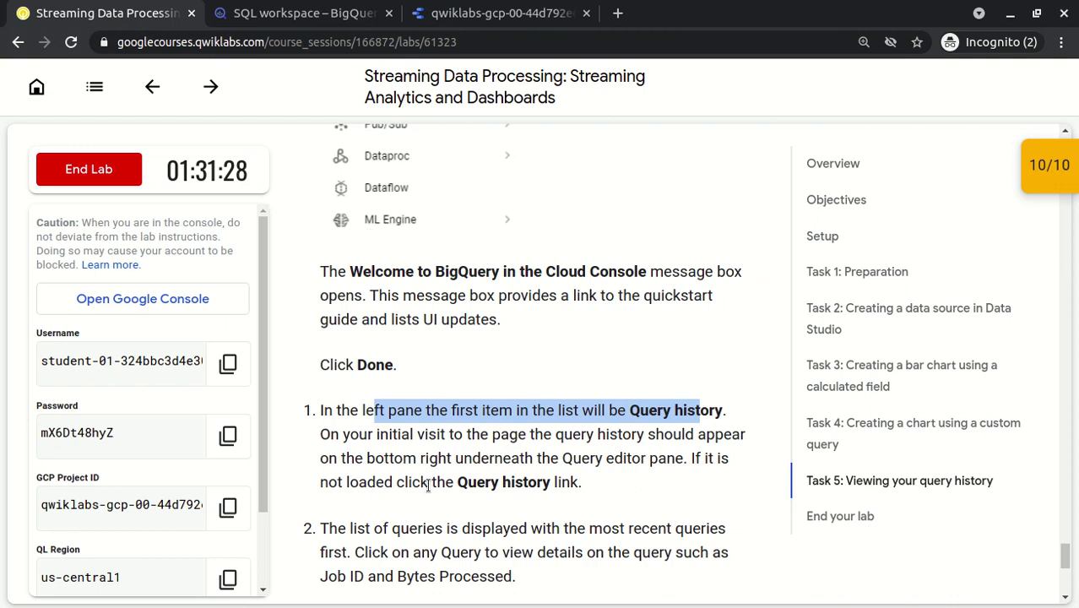
click(463, 521)
scroll(464, 522, down, 1)
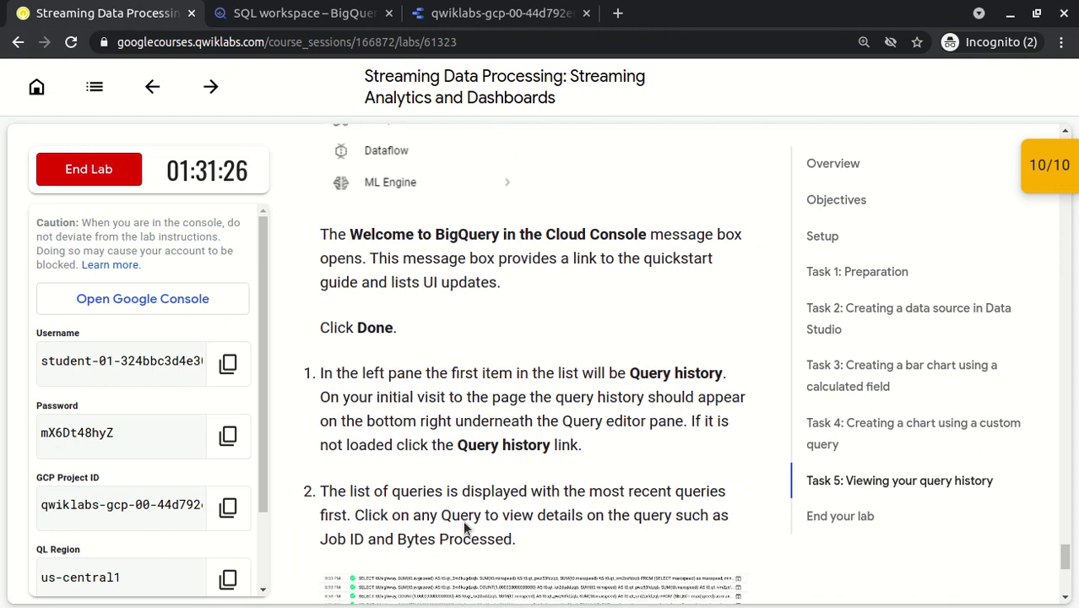
scroll(463, 522, down, 2)
scroll(464, 522, down, 3)
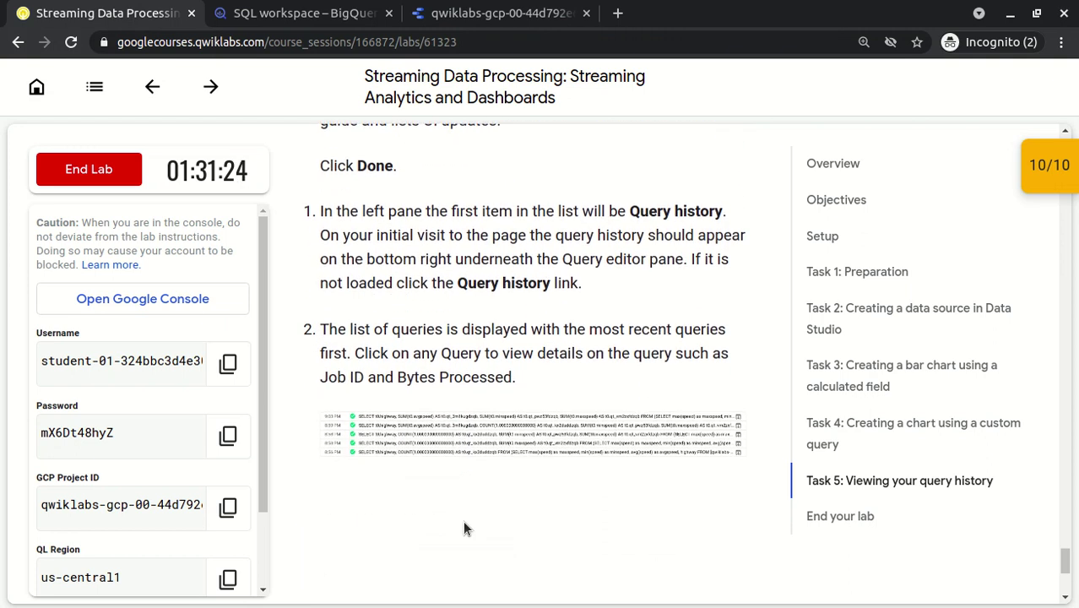
scroll(462, 520, down, 10)
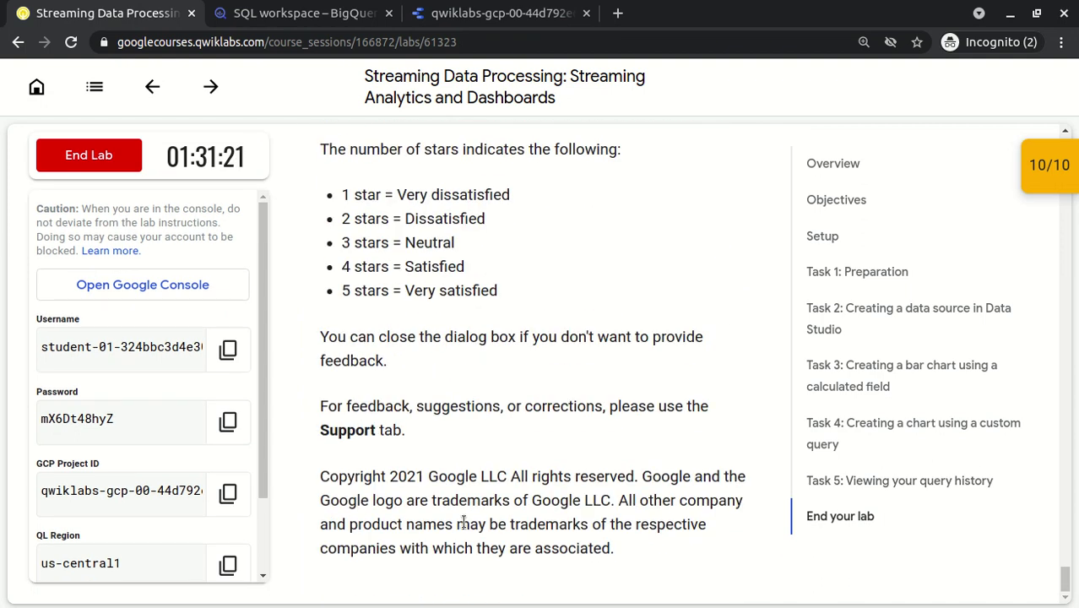
Step: End the lab, confirm ending it, and submit a five-star satisfaction rating without a comment
click(104, 151)
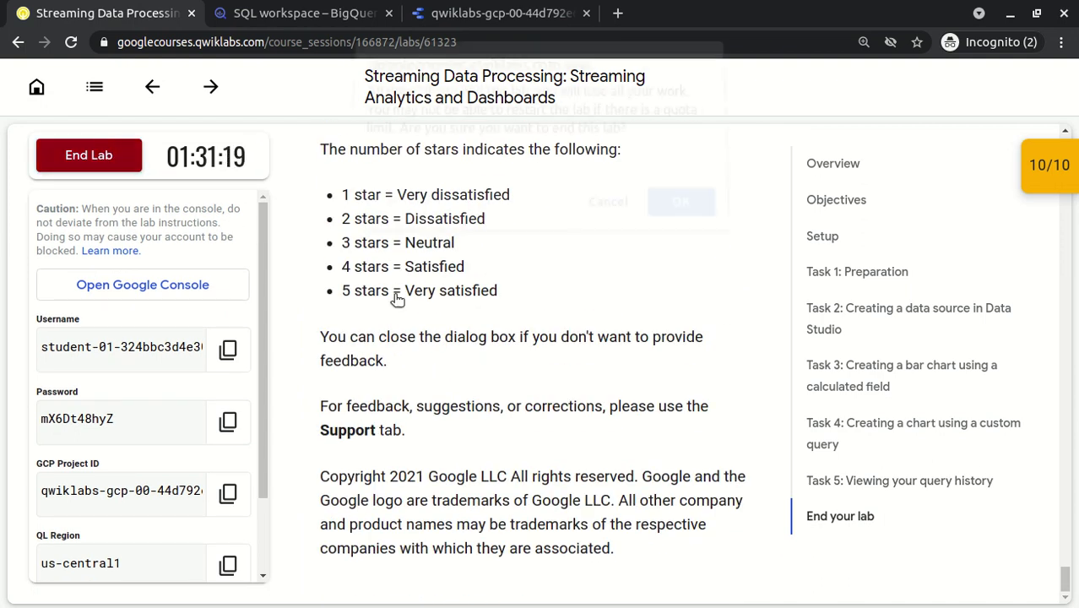
click(692, 215)
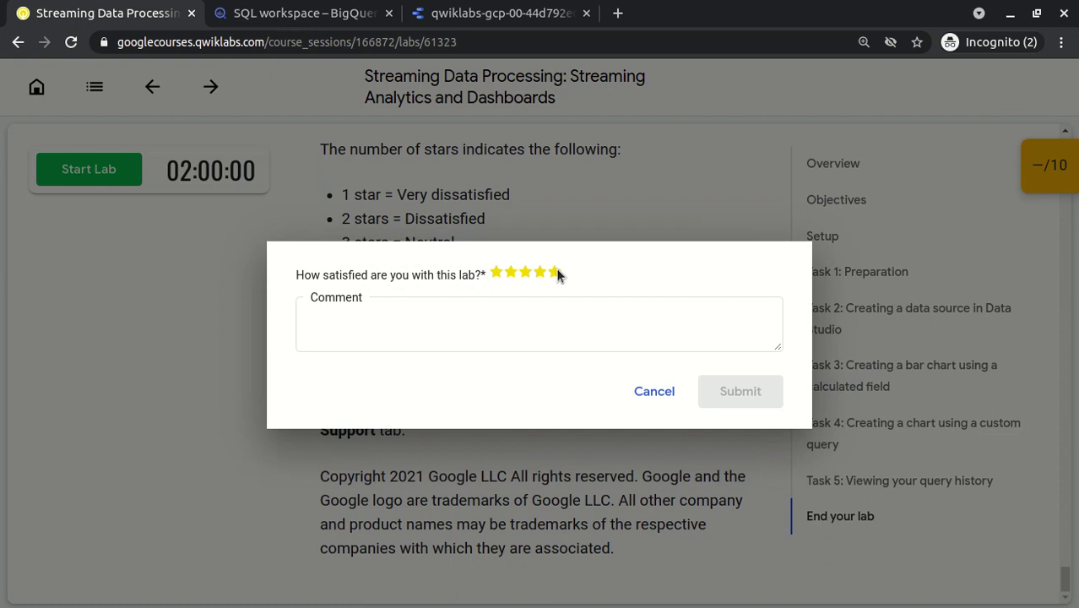
click(555, 272)
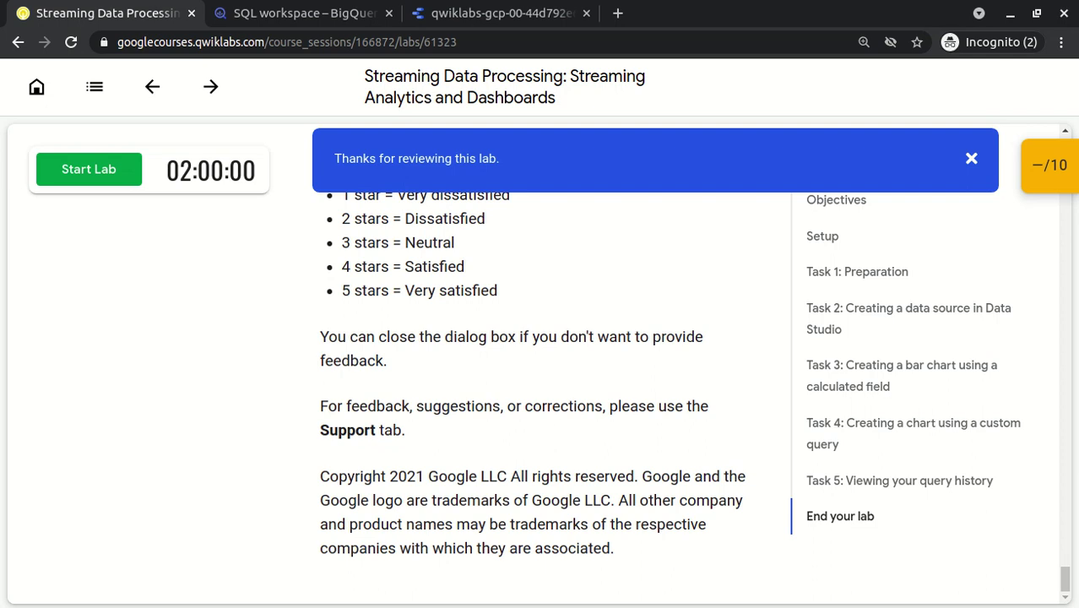
click(960, 2)
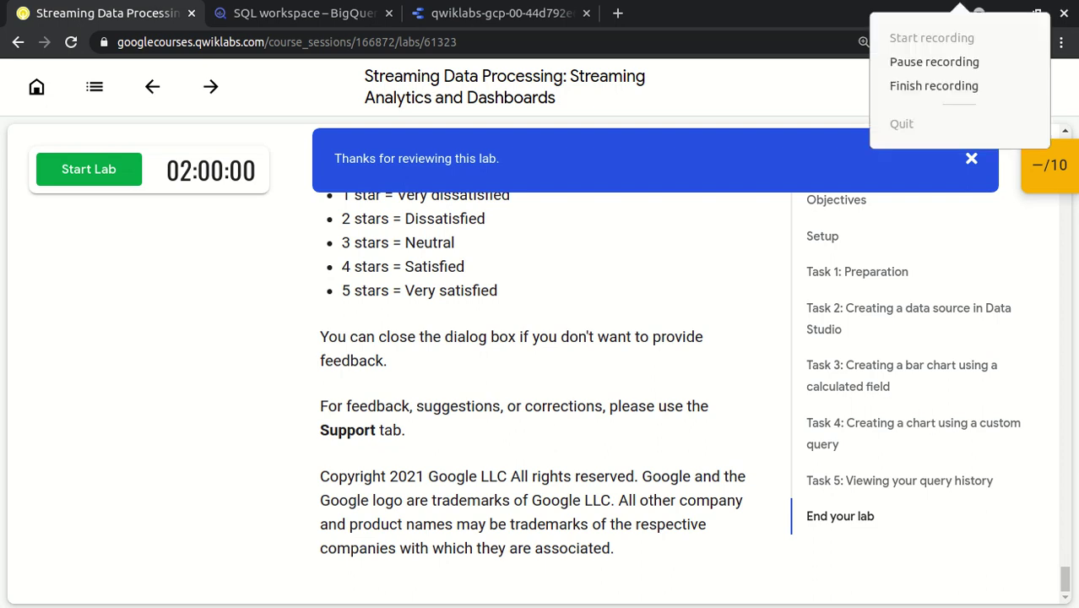